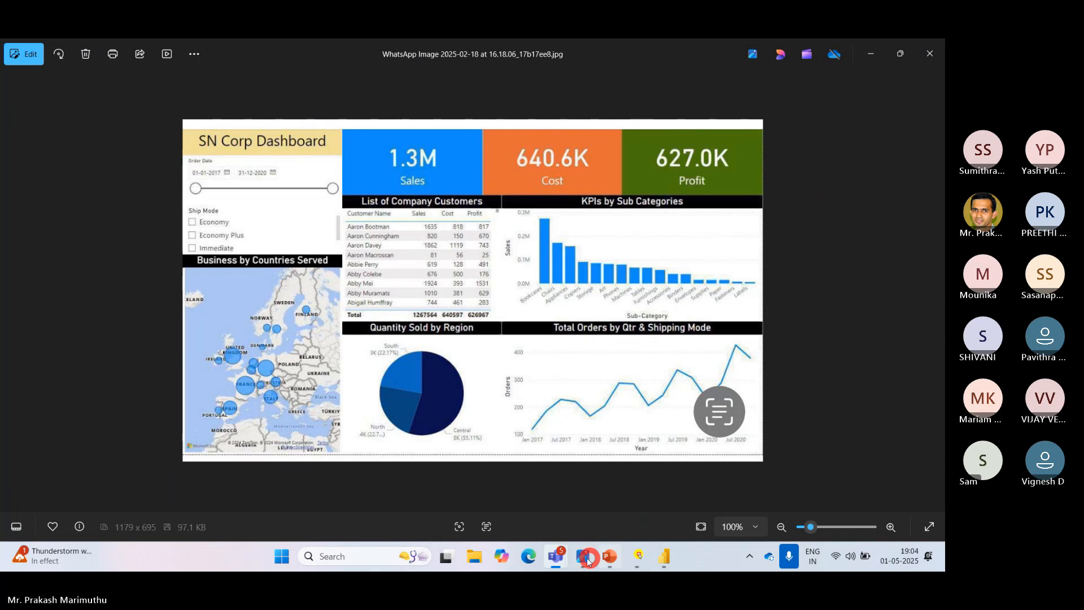
Switch to Power BI Desktop and delete the Sum of Cost and Sum of Profit cards from the report page.
click(664, 558)
click(542, 329)
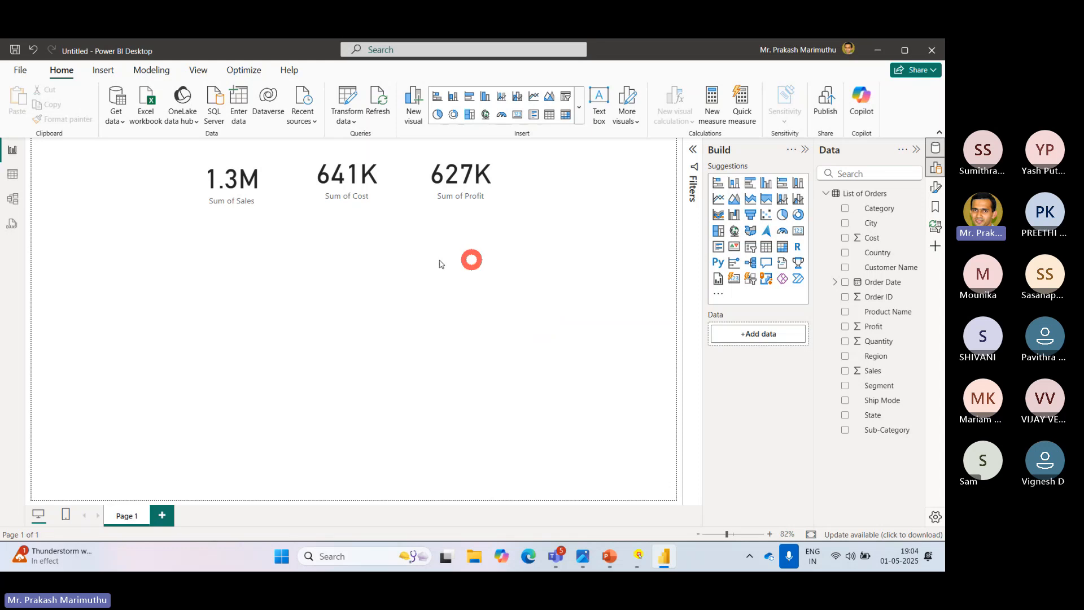
click(351, 186)
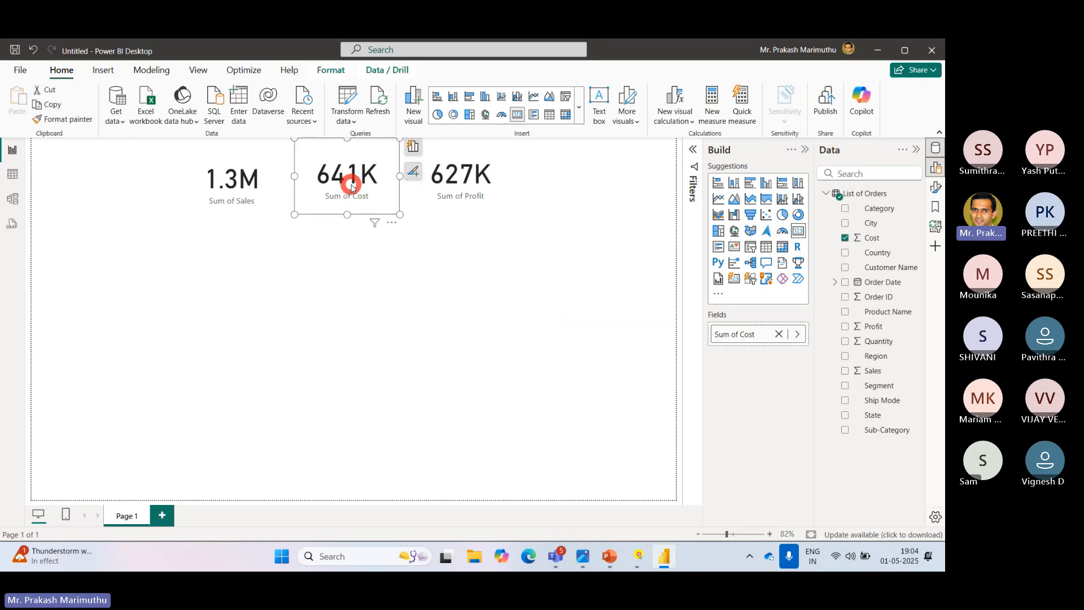
key(Delete)
click(467, 186)
key(Delete)
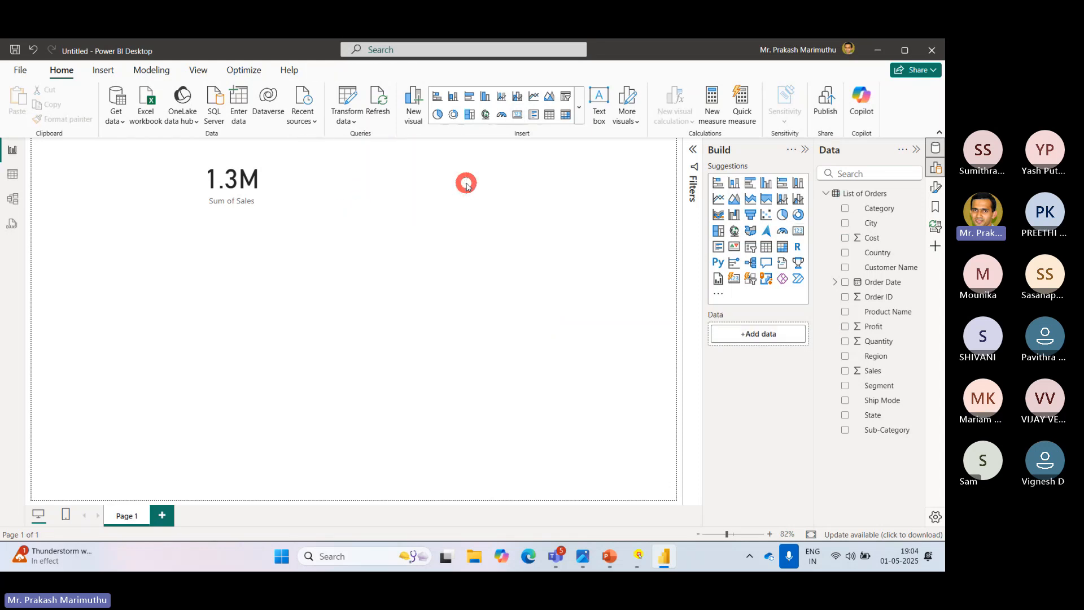
Add two card visuals to the report page, one showing Profit and the other showing Cost.
click(801, 239)
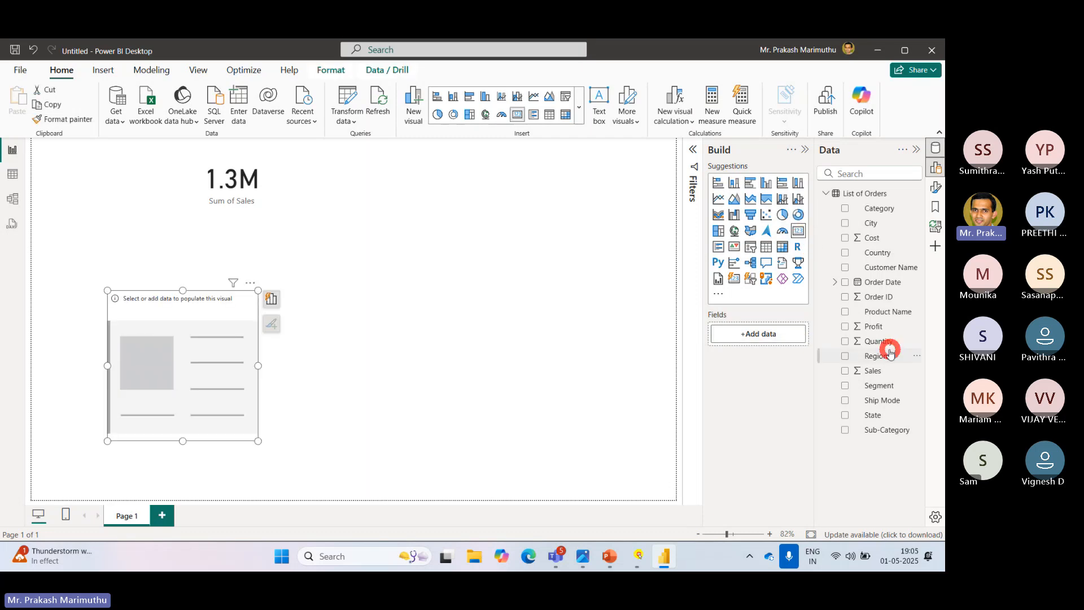
drag(873, 327, 201, 344)
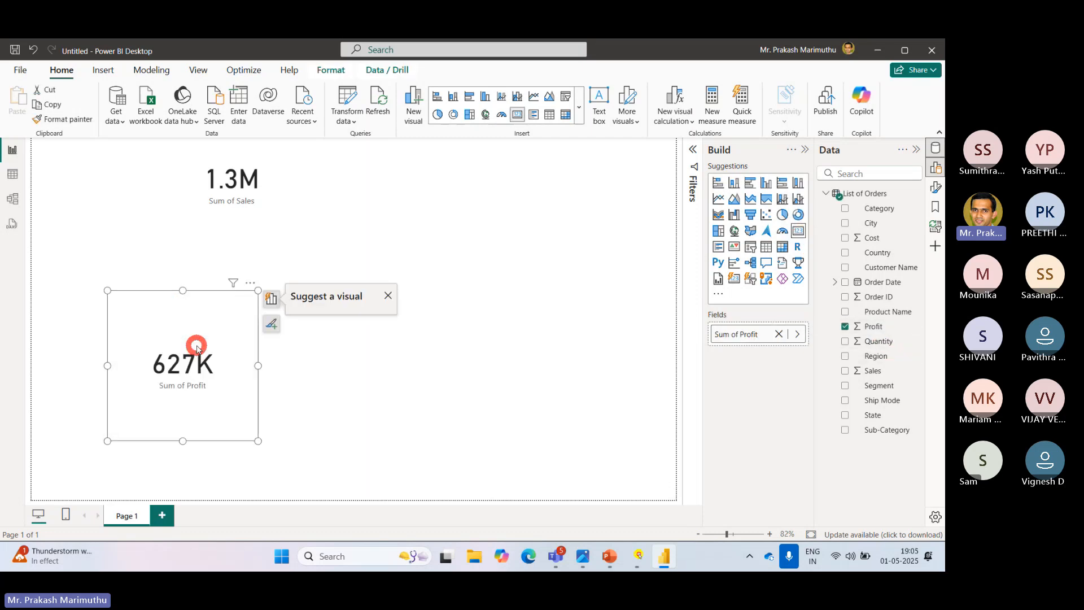
click(495, 338)
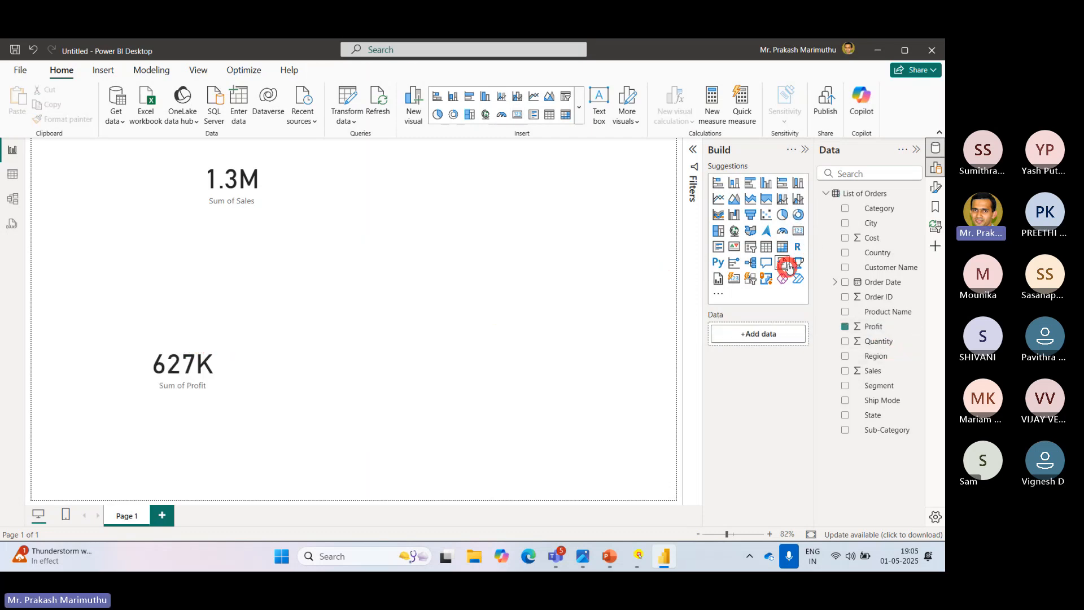
click(798, 231)
drag(874, 247, 70, 182)
Move the Cost card to the page's upper edge beside the Sum of Sales card, and place the Profit card to its right.
drag(175, 385, 365, 214)
drag(293, 235, 465, 241)
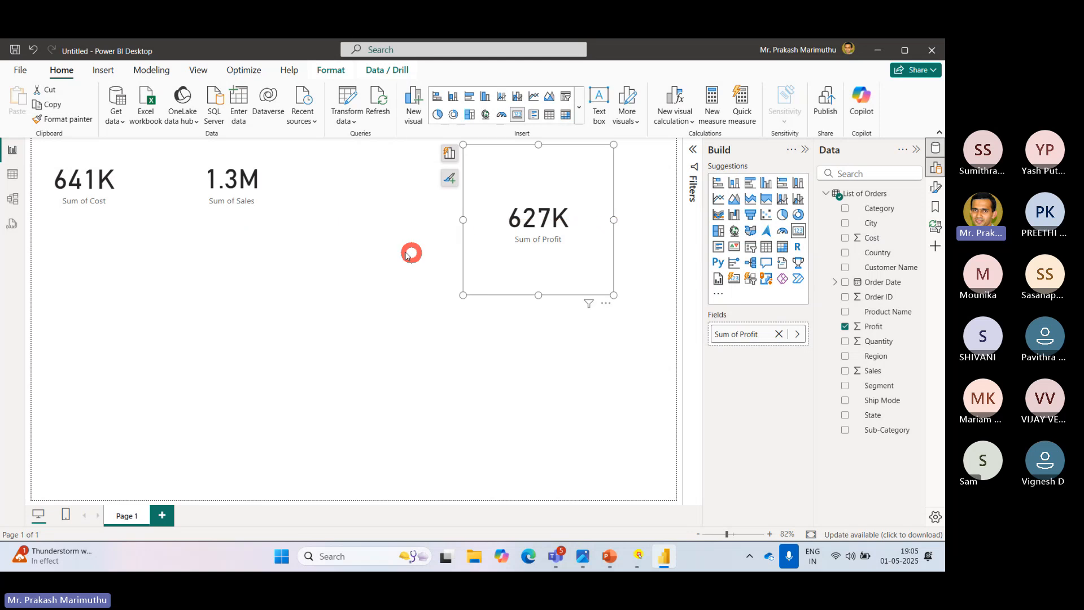
drag(100, 164, 299, 170)
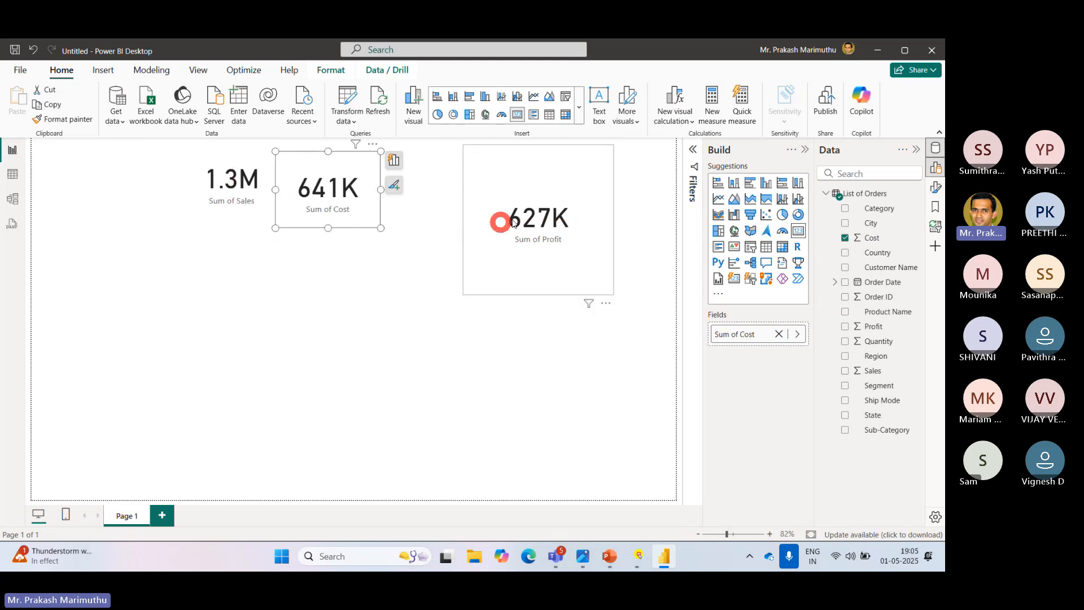
drag(552, 219, 472, 217)
drag(322, 201, 322, 188)
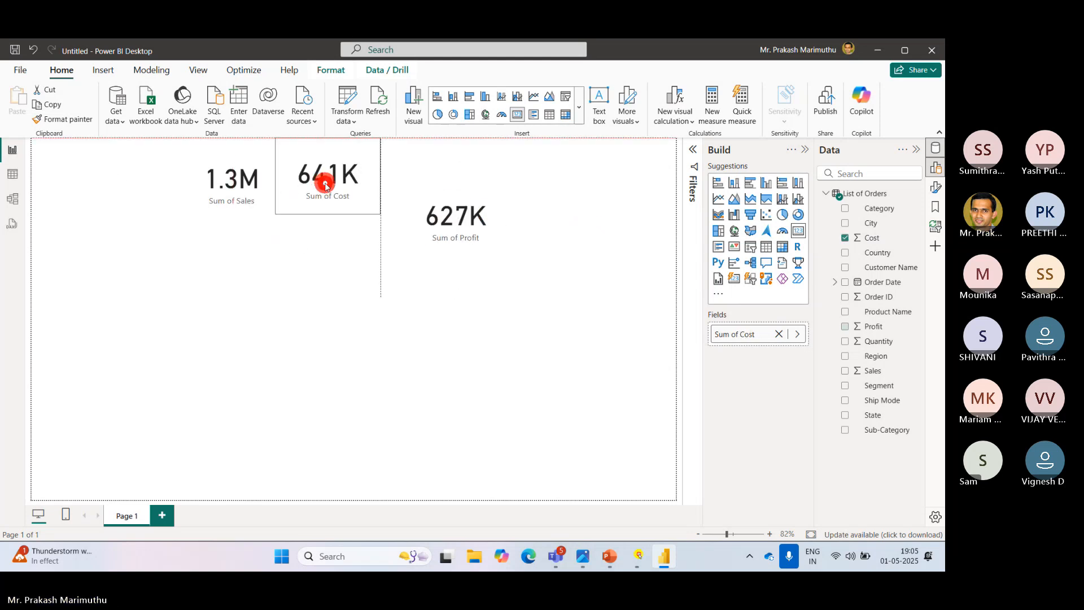
Shrink the Profit card to about the height of the other cards, align it in their row, and nudge the Cost card toward it.
click(421, 232)
drag(455, 292, 460, 210)
drag(527, 177, 524, 175)
click(476, 264)
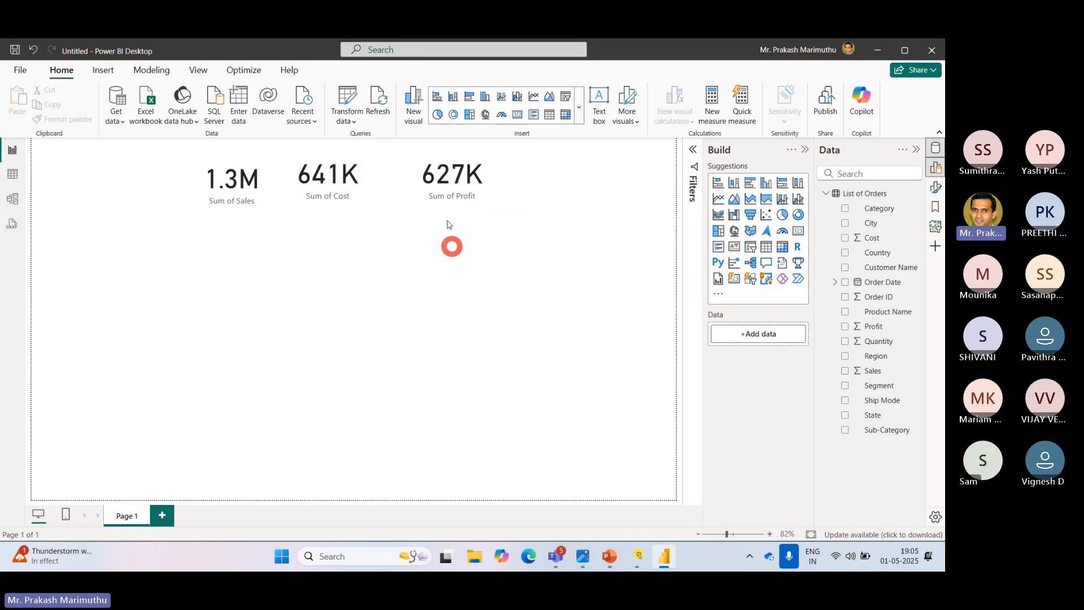
click(339, 183)
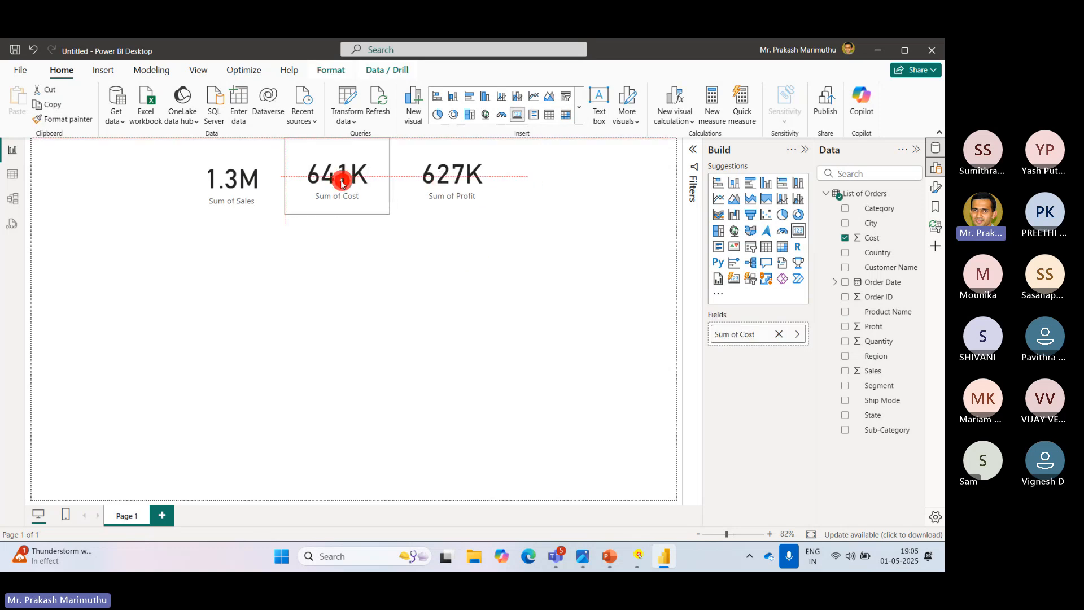
click(460, 177)
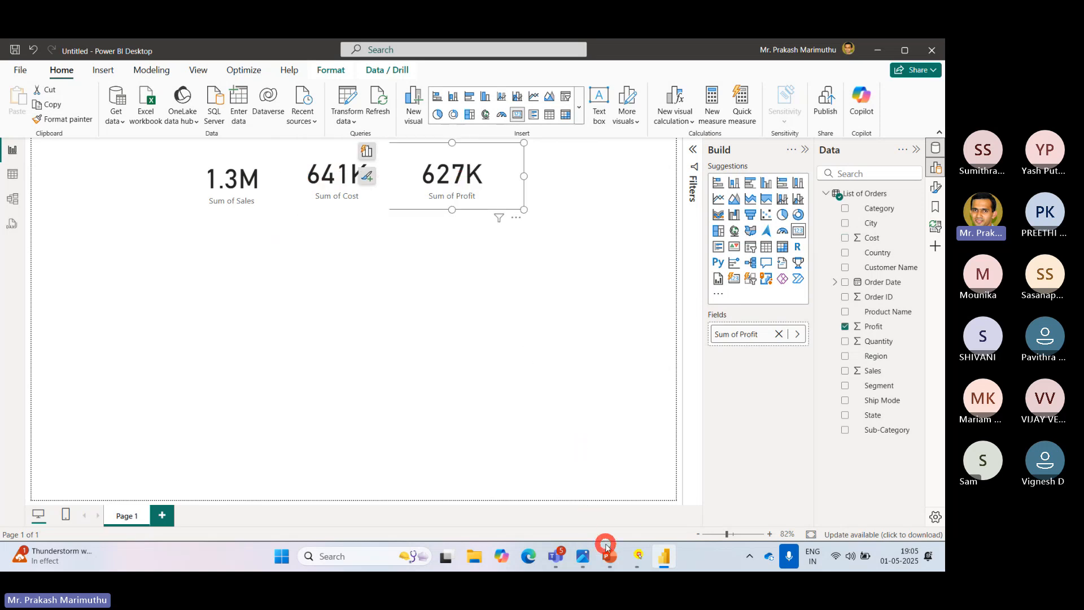
click(452, 382)
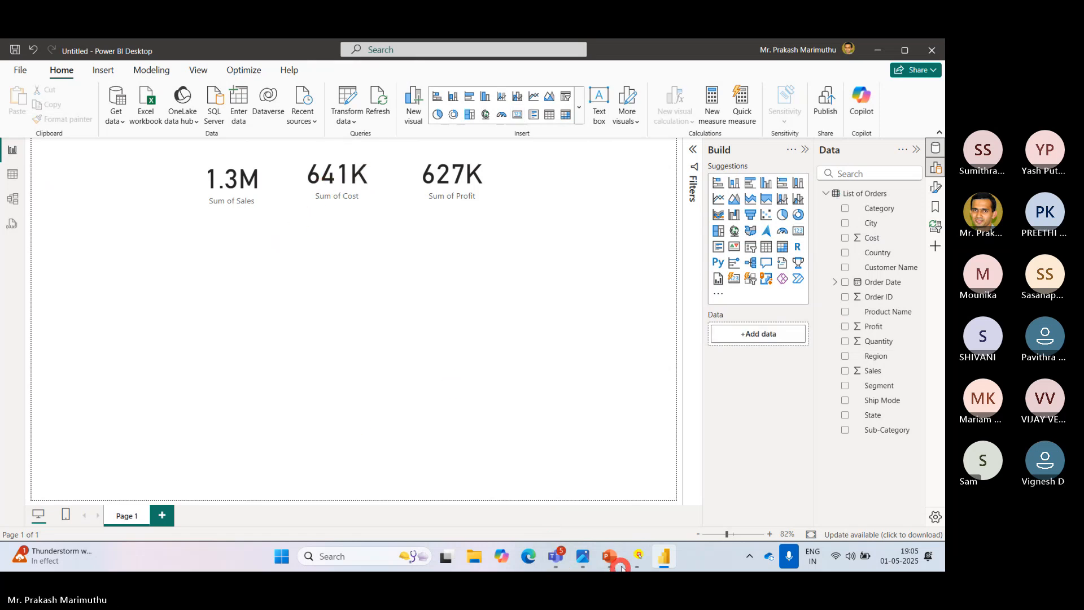
Bring up the open PowerPoint window and close it.
mouse_move(611, 556)
click(621, 476)
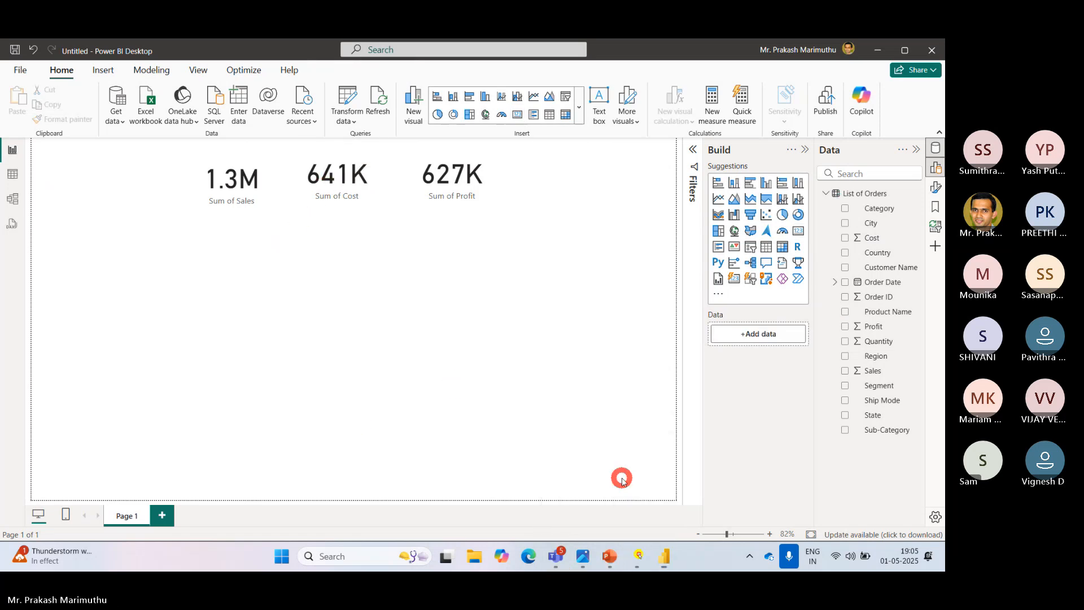
click(940, 57)
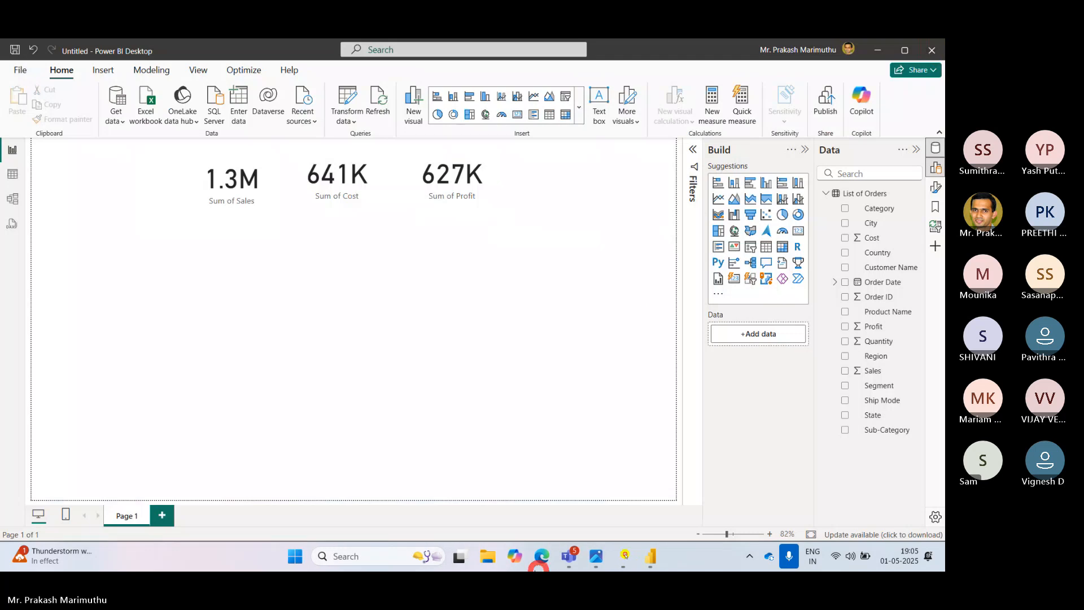
View the cards in the reference dashboard image, check the Teams meeting window, and return to the Power BI report.
click(593, 559)
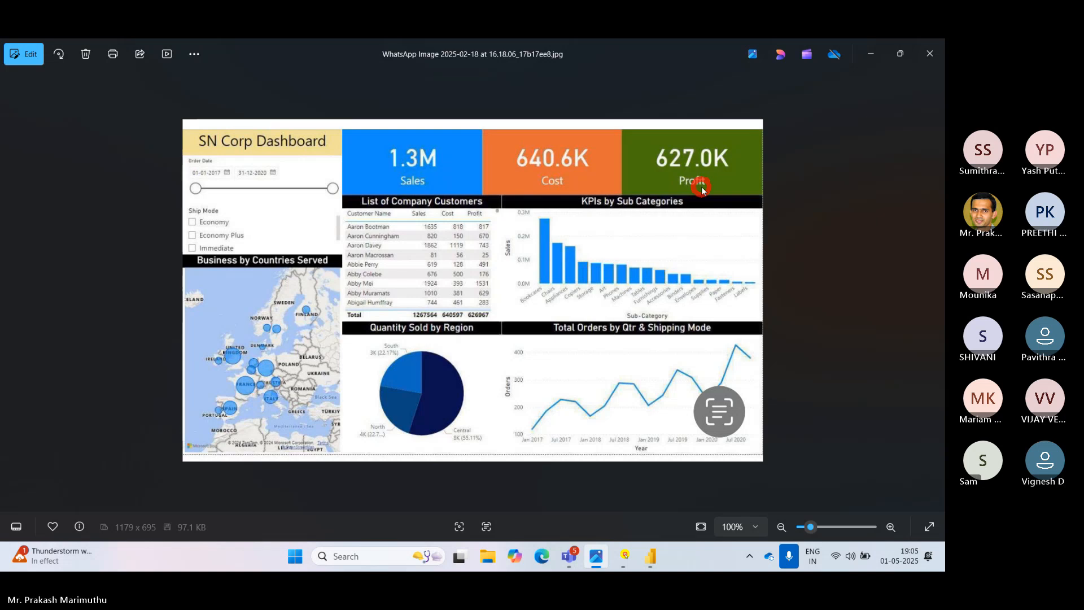
click(650, 556)
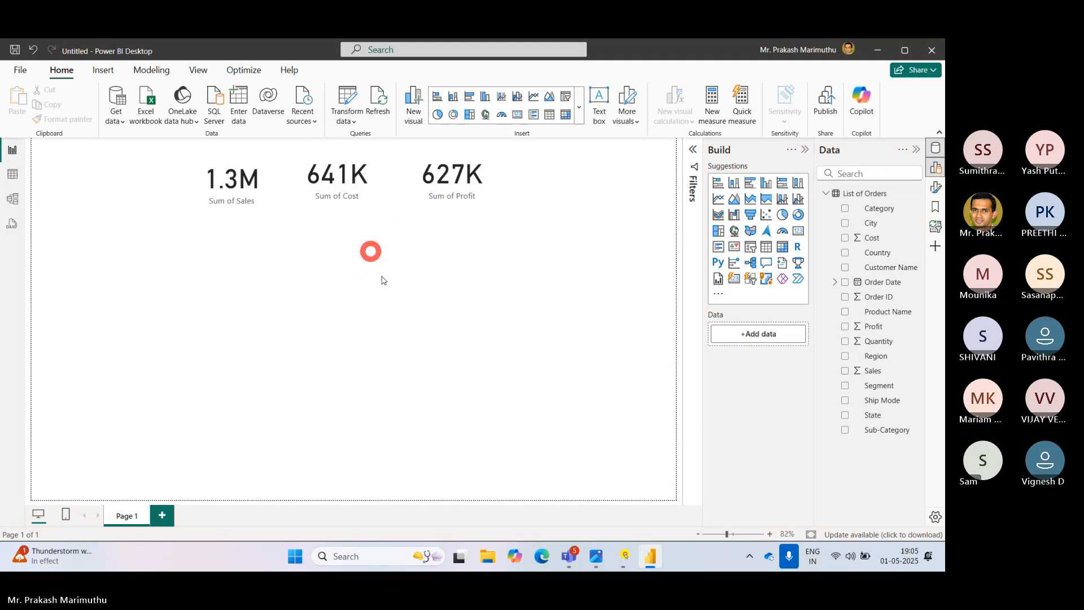
mouse_move(572, 561)
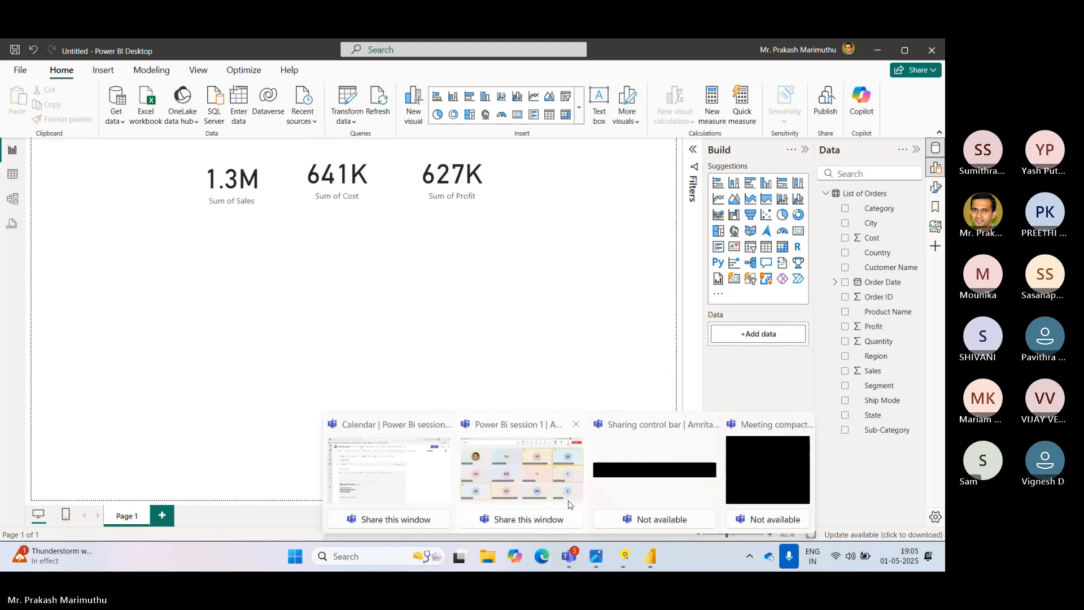
click(535, 480)
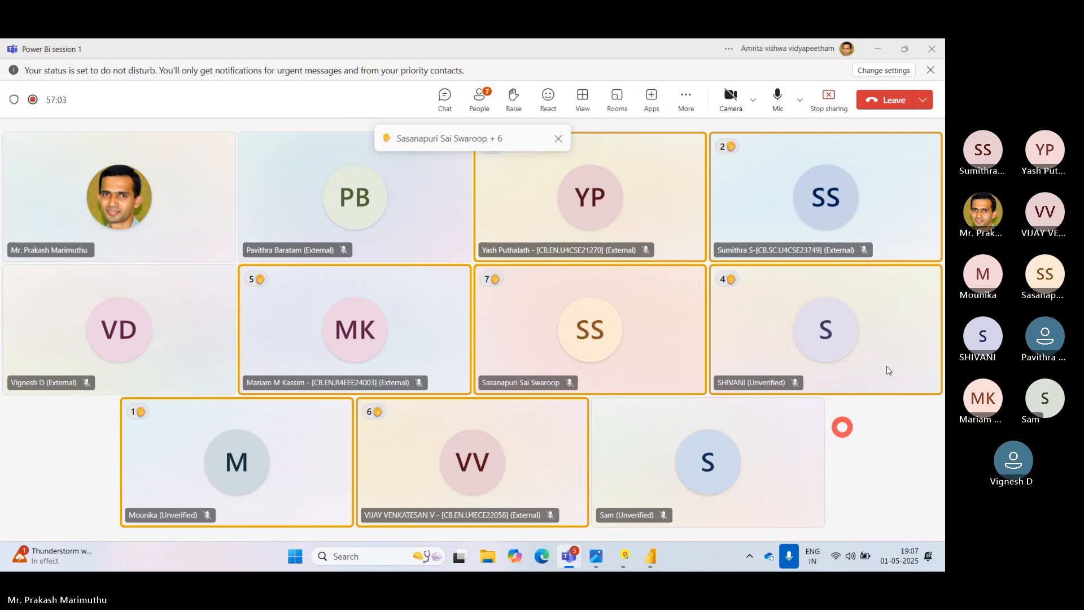
click(877, 49)
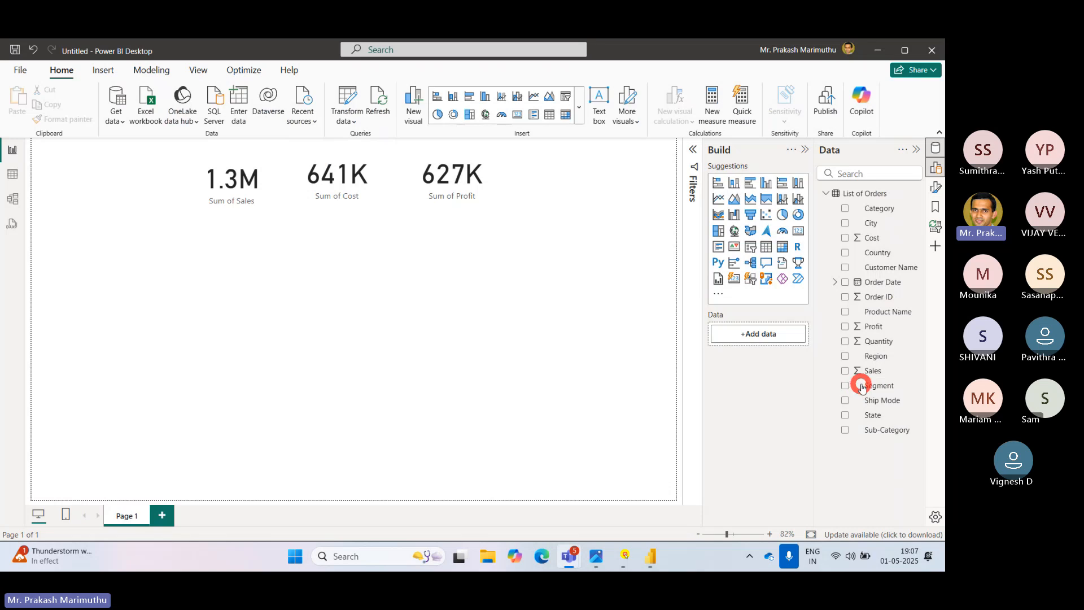
Open the visual formatting options of the Sum of Sales card and turn off its category label.
click(247, 167)
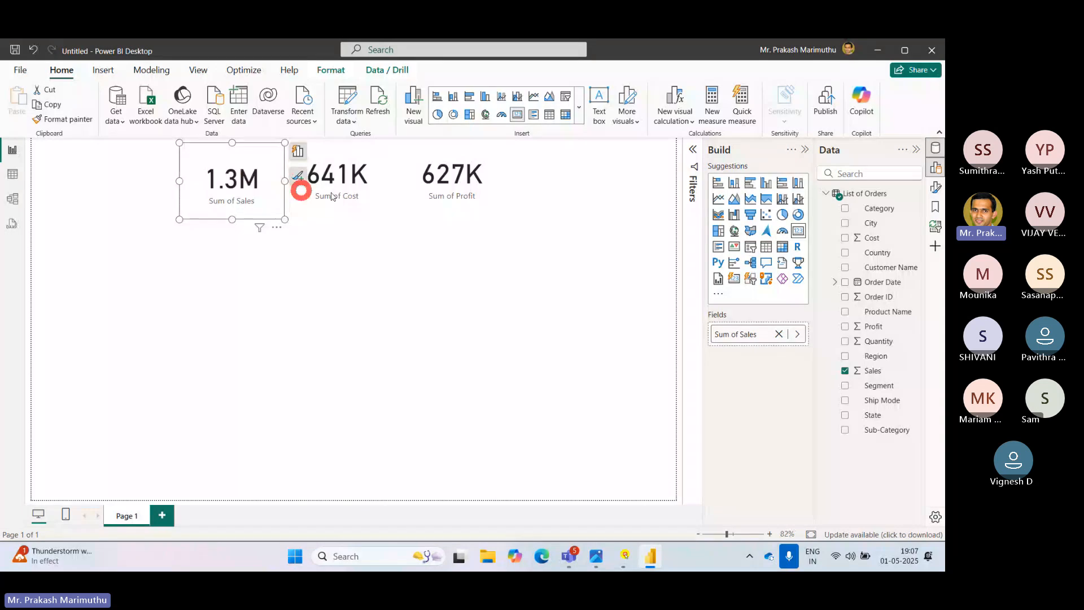
click(935, 194)
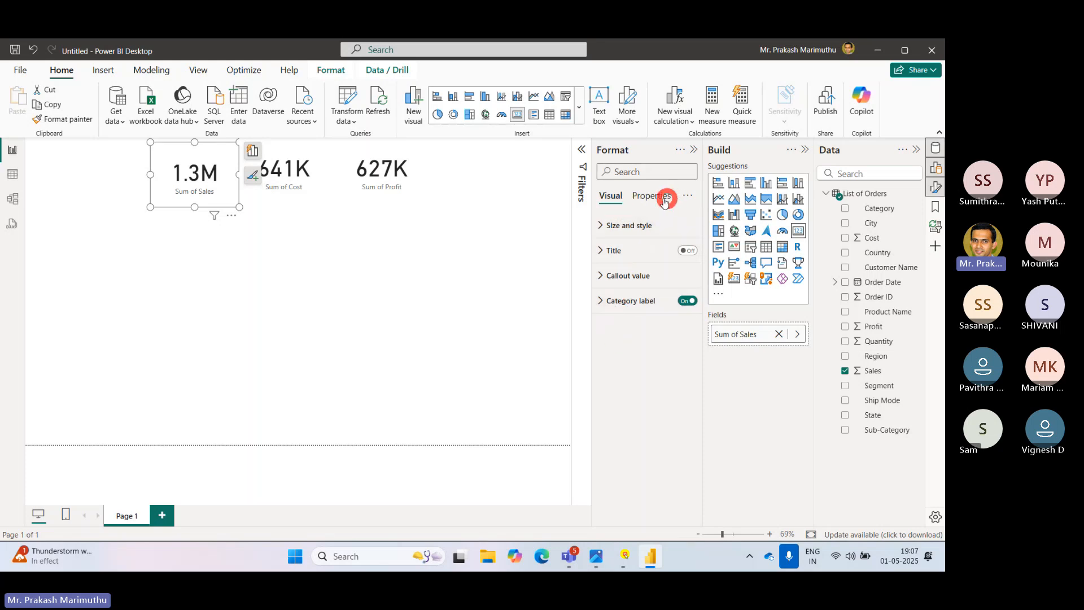
click(600, 277)
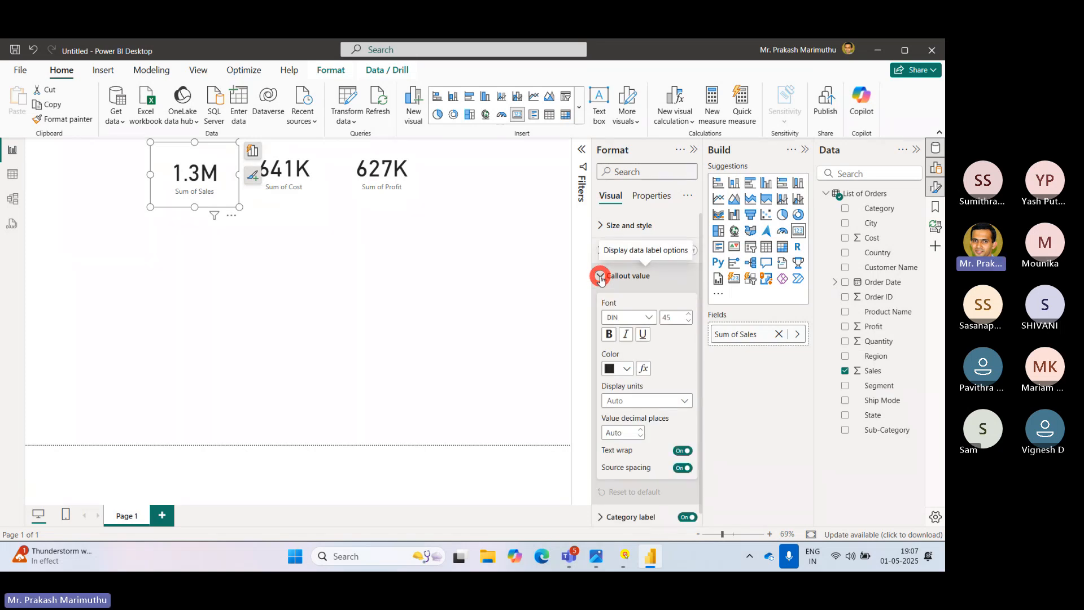
click(600, 277)
click(600, 300)
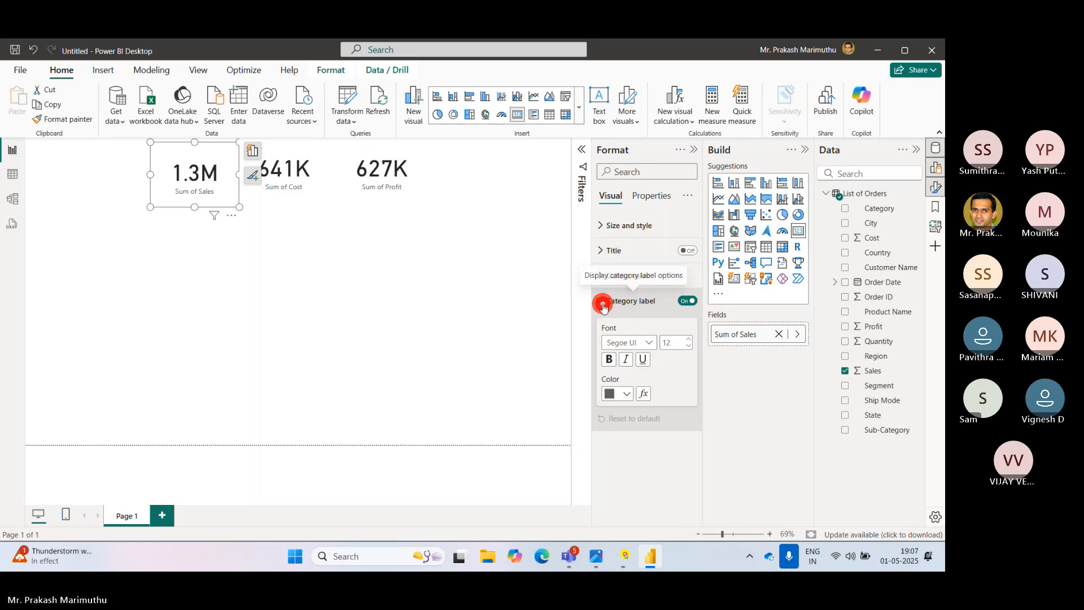
click(621, 308)
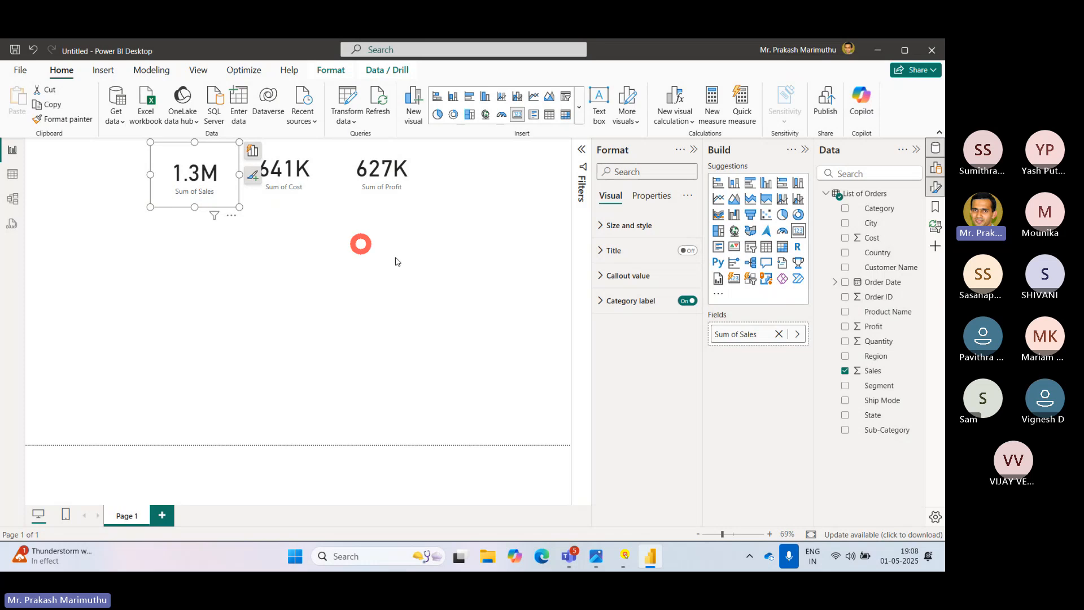
click(601, 302)
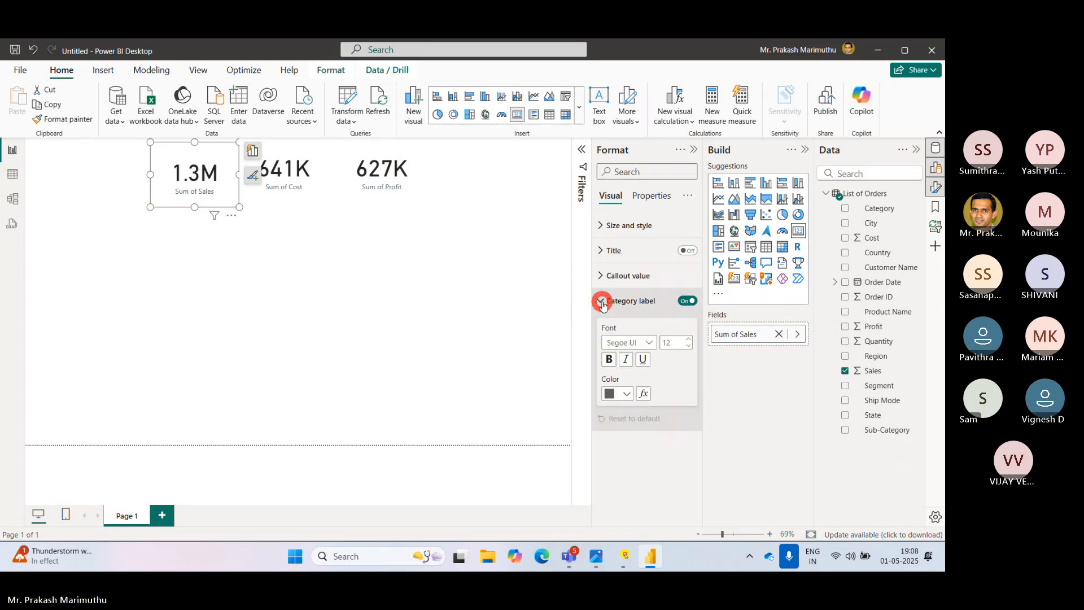
click(687, 300)
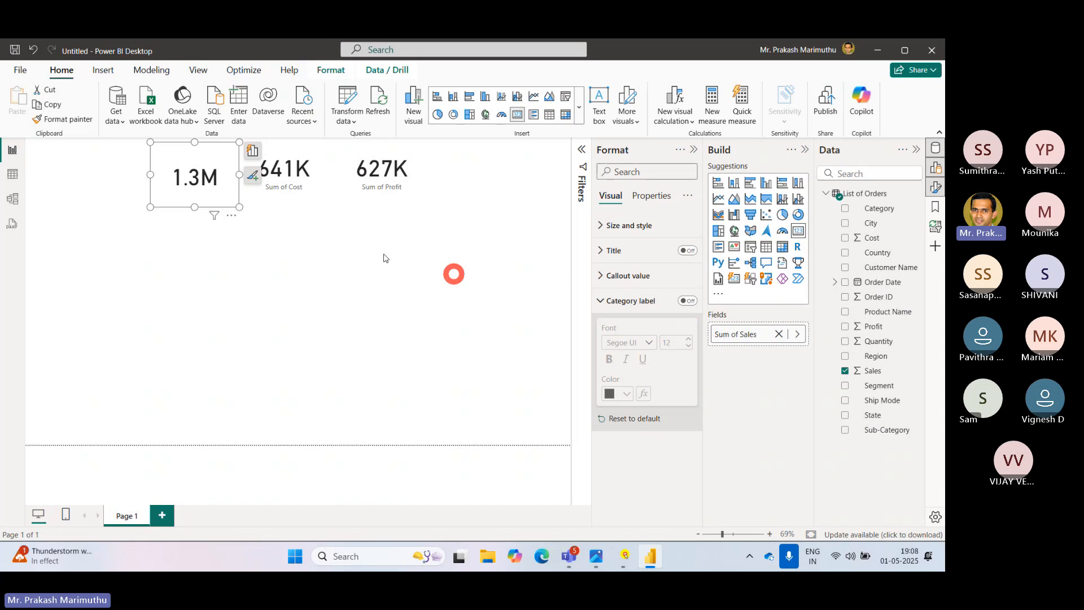
click(684, 307)
click(686, 303)
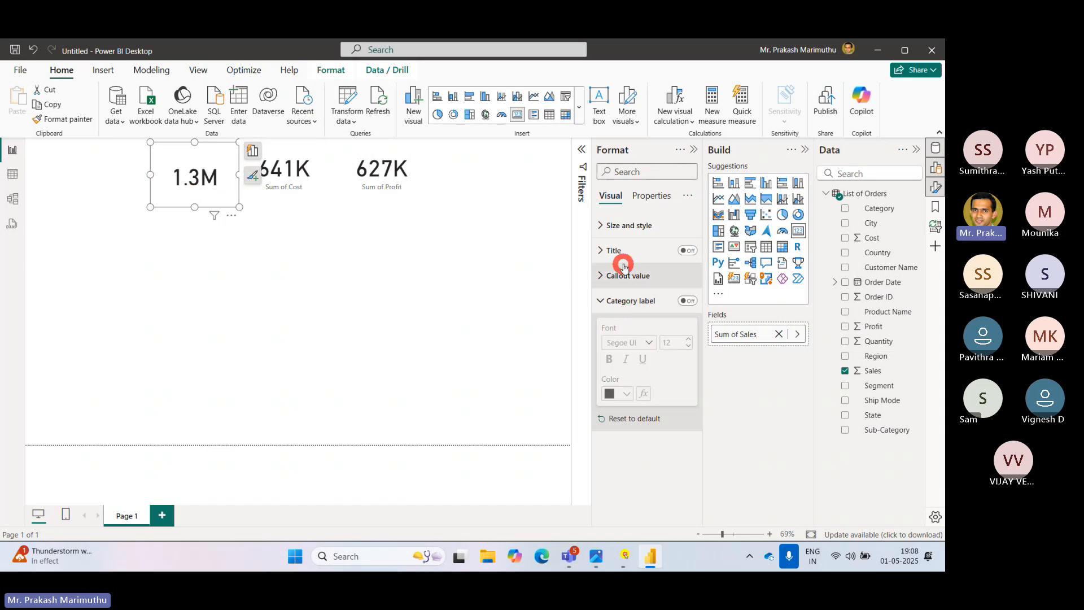
Turn on the title of the sales card and set its text to "Sales".
click(685, 251)
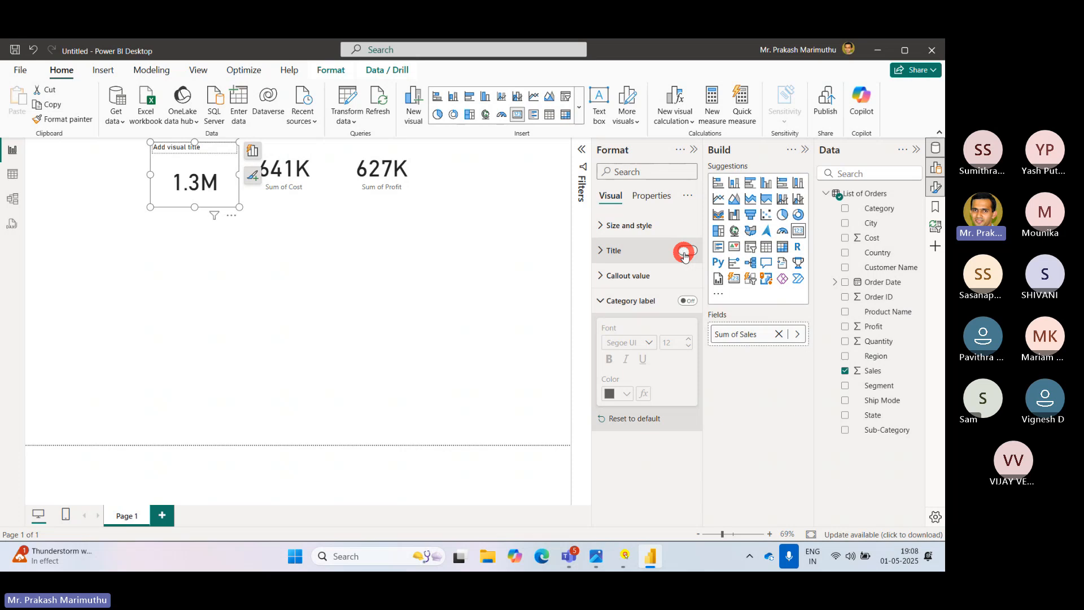
click(601, 251)
click(629, 318)
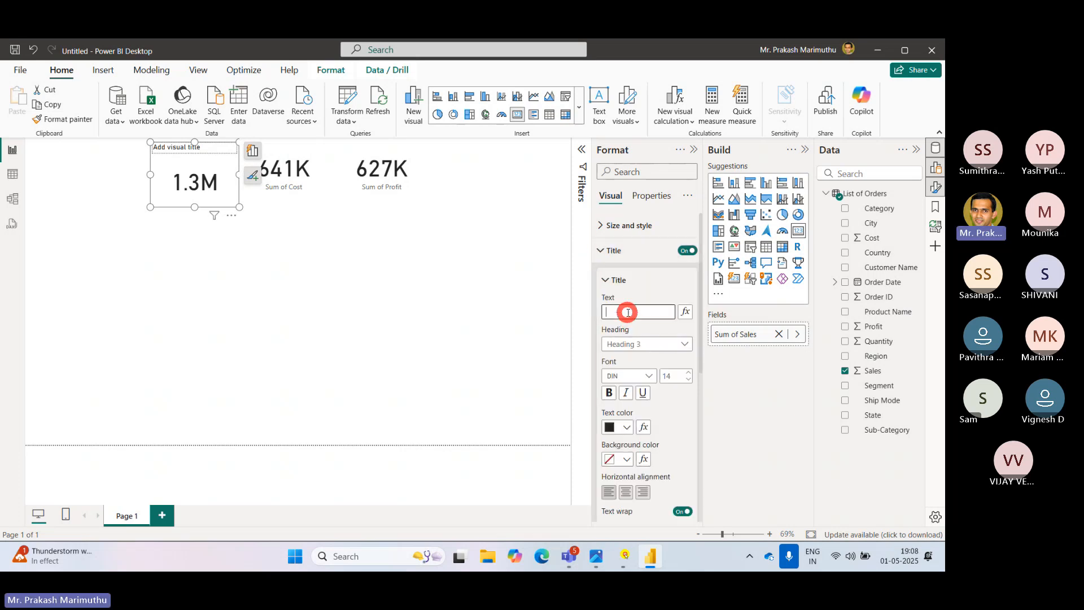
text(Sales)
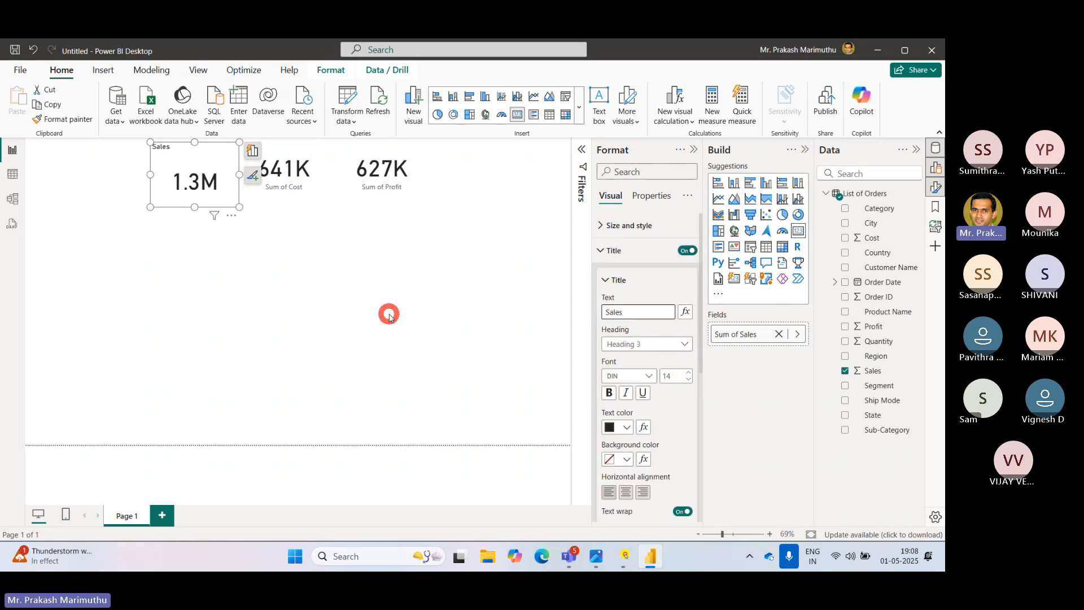
click(389, 315)
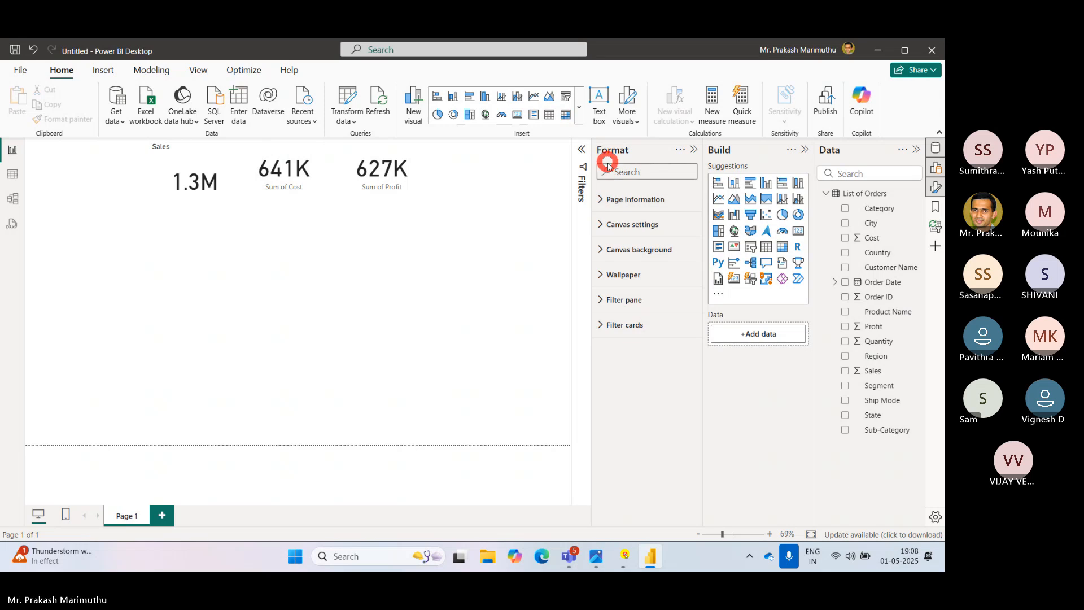
Switch the sales card's category label on and back off to compare it with the title.
click(213, 149)
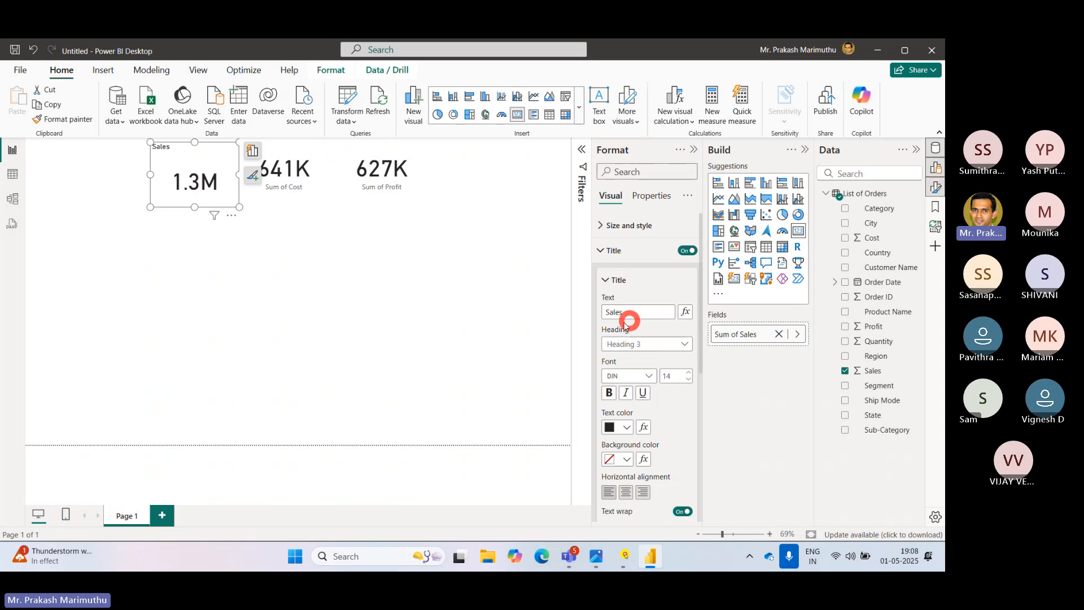
click(605, 250)
click(683, 302)
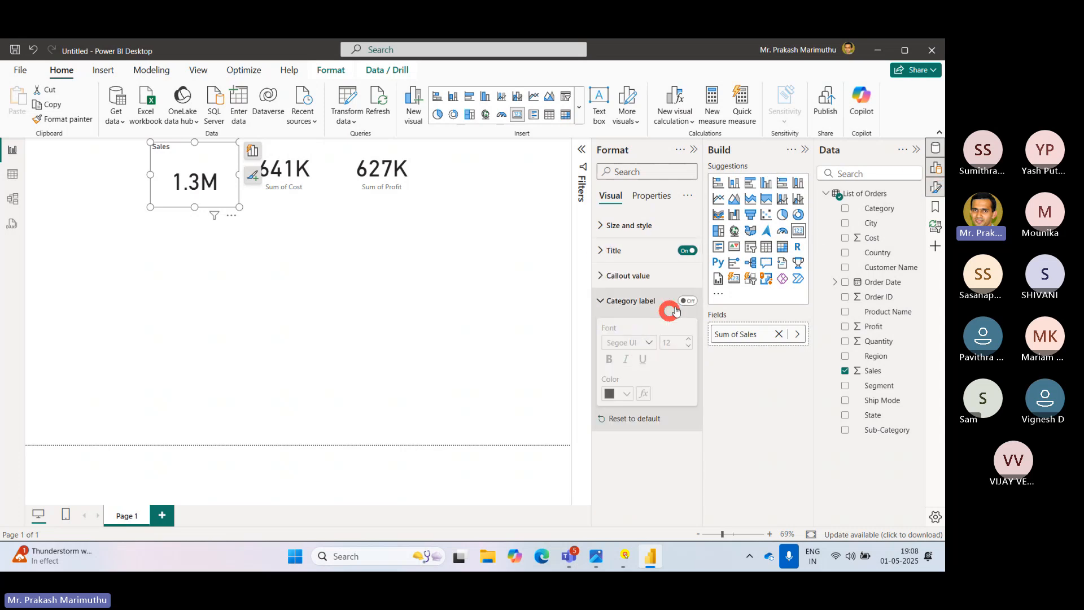
click(684, 303)
click(686, 303)
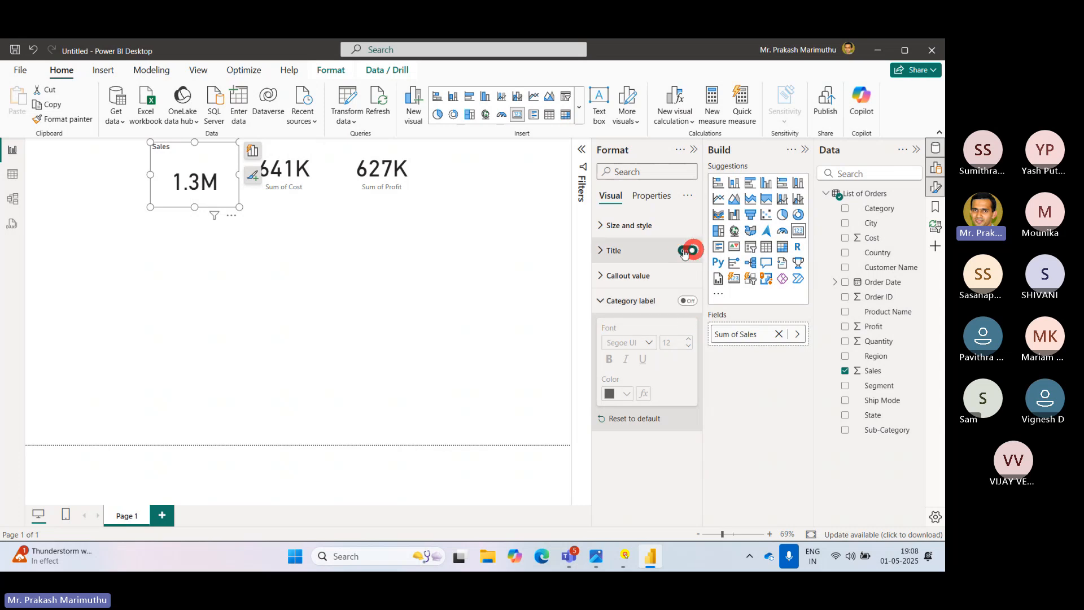
Center the sales card's title horizontally and switch its subtitle on and back off.
click(603, 252)
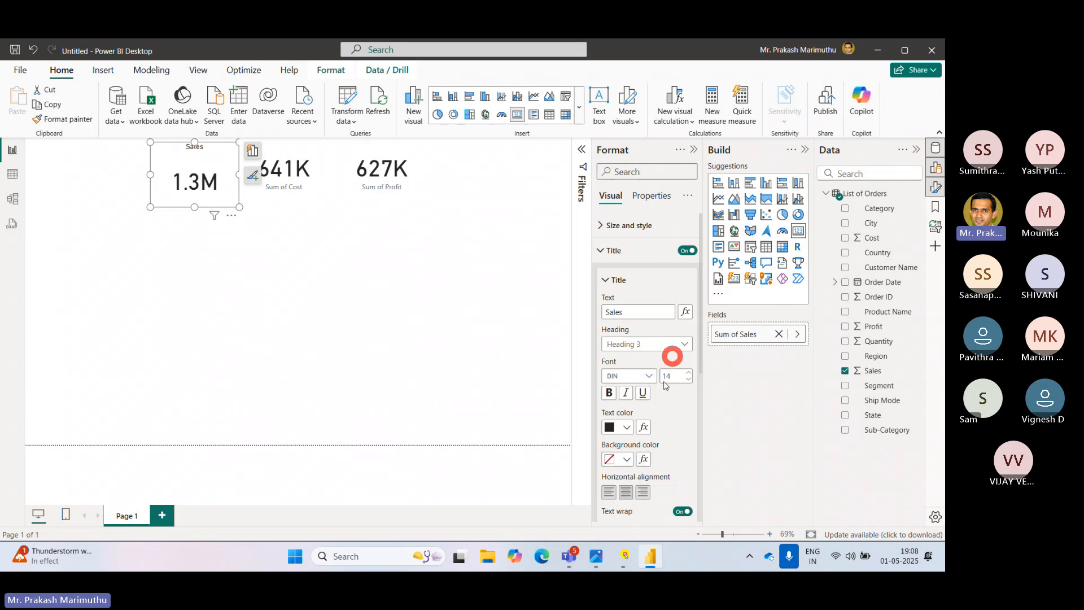
scroll(653, 451, down, 3)
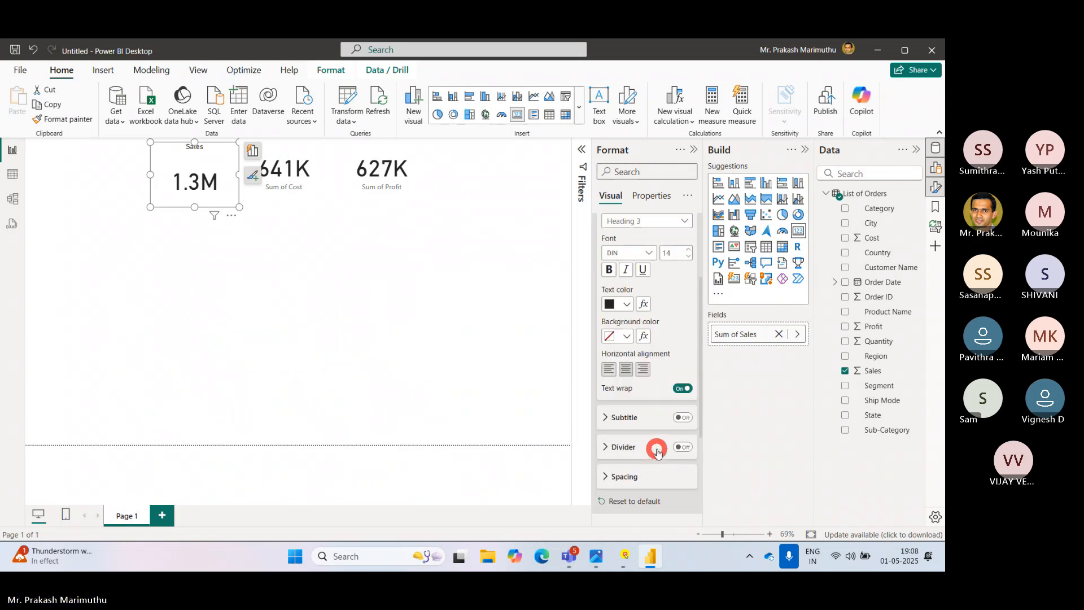
click(605, 420)
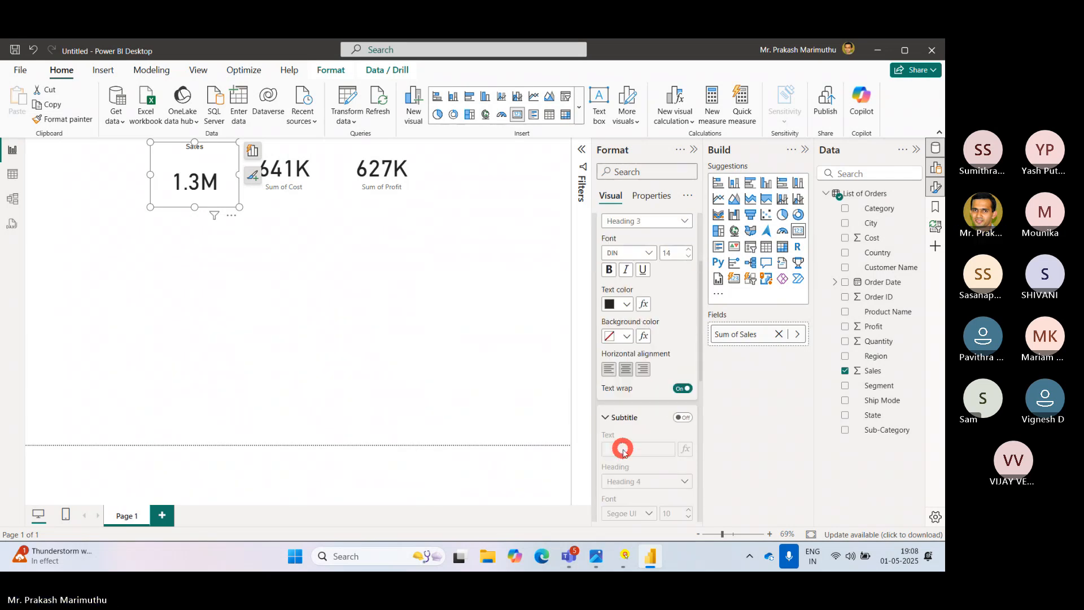
click(680, 415)
click(628, 442)
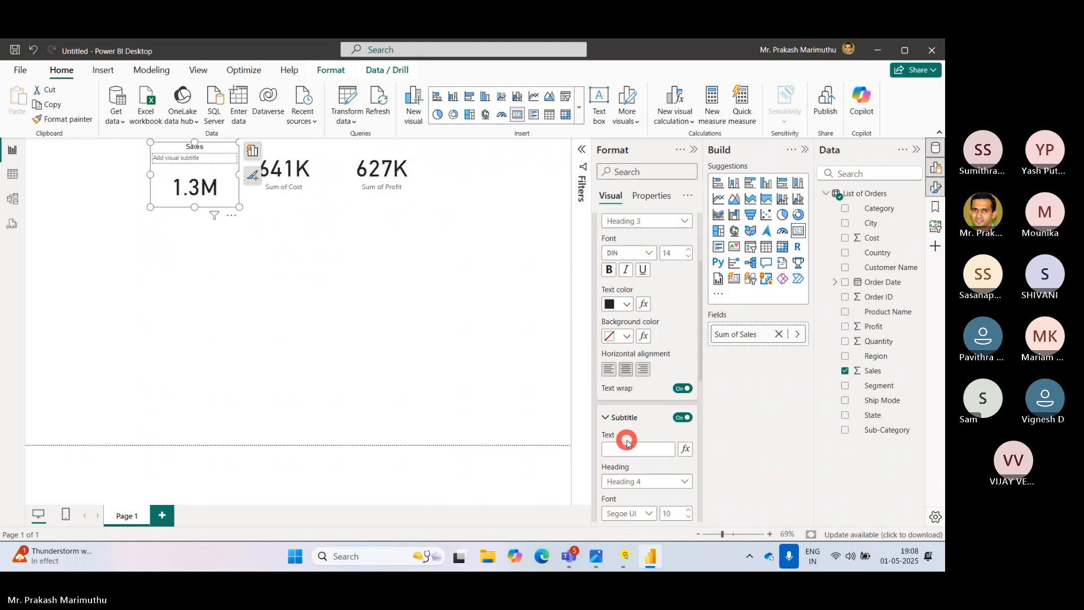
click(682, 417)
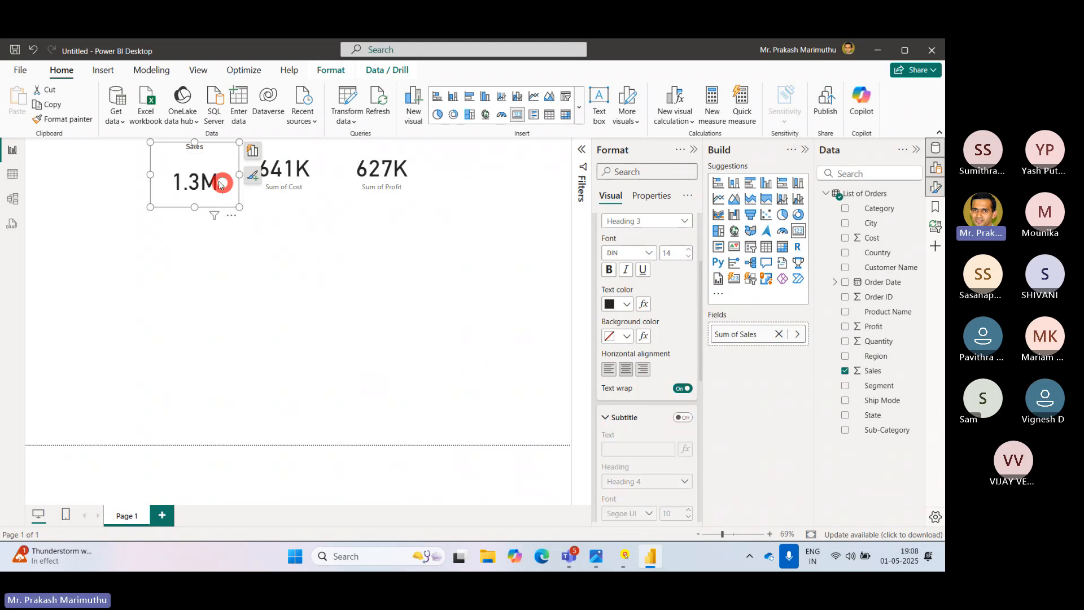
Reduce the height of the sales card so its value sits closer beneath the title.
drag(194, 208, 197, 188)
click(260, 247)
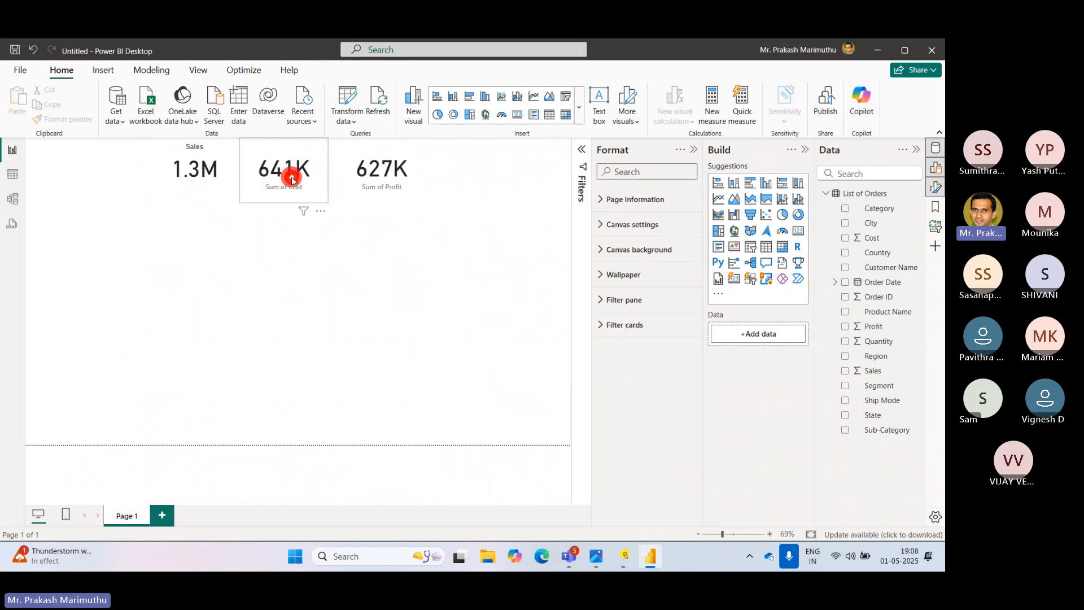
Select the Sum of Cost card and turn off its category label.
click(289, 180)
click(601, 249)
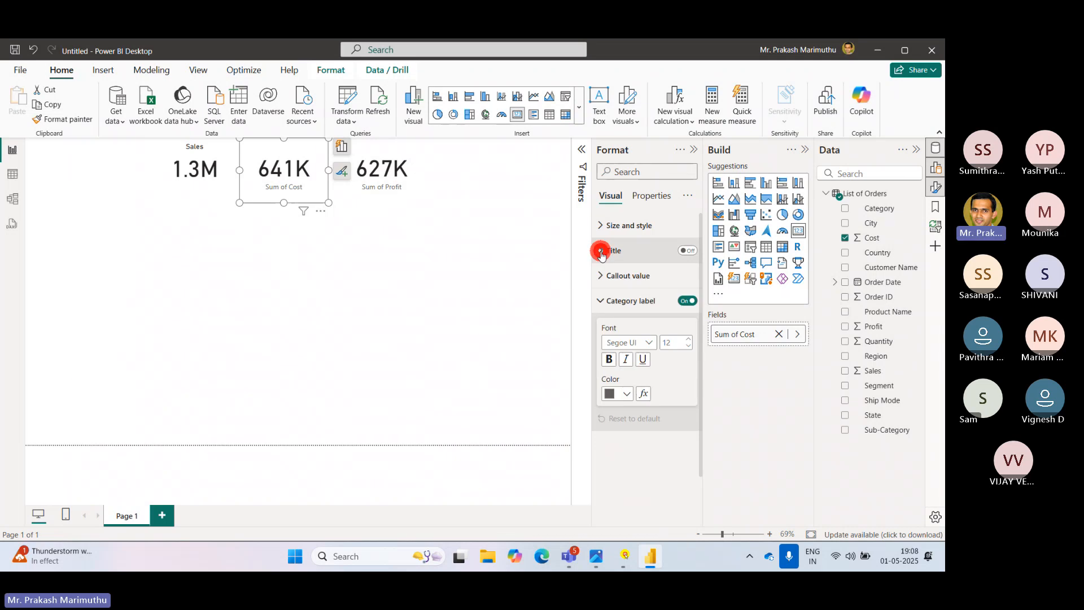
click(681, 309)
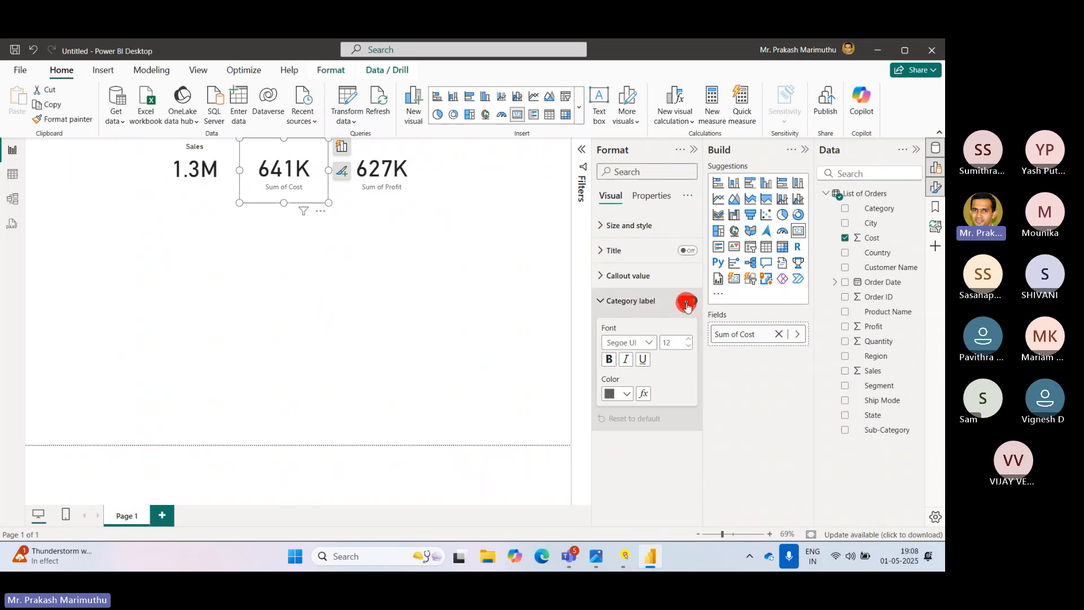
Turn on the cost card's title, set its text to "Cost" and center it horizontally.
click(680, 253)
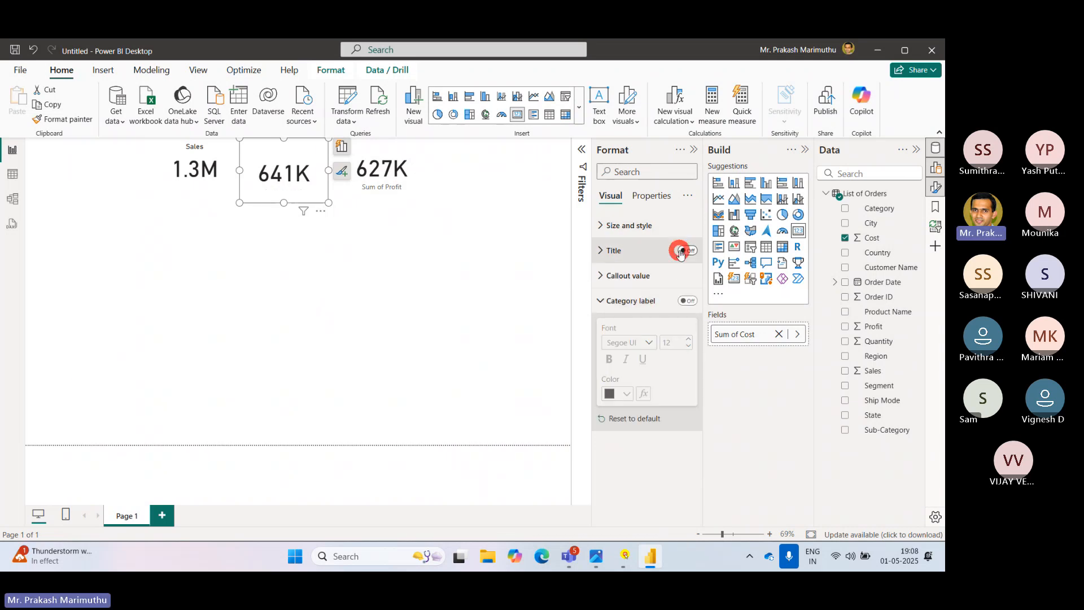
click(686, 250)
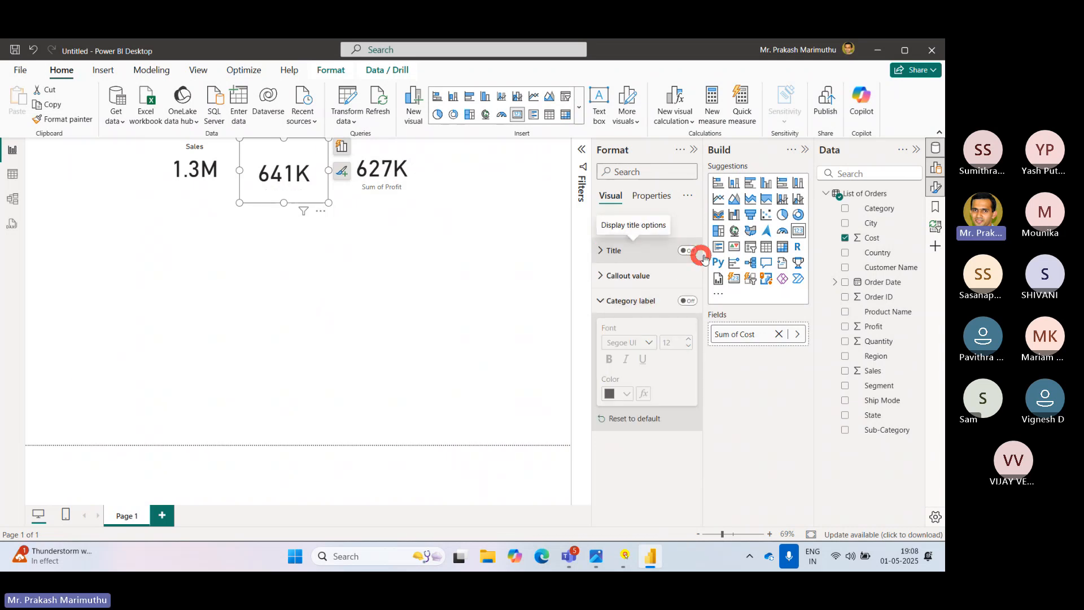
click(600, 254)
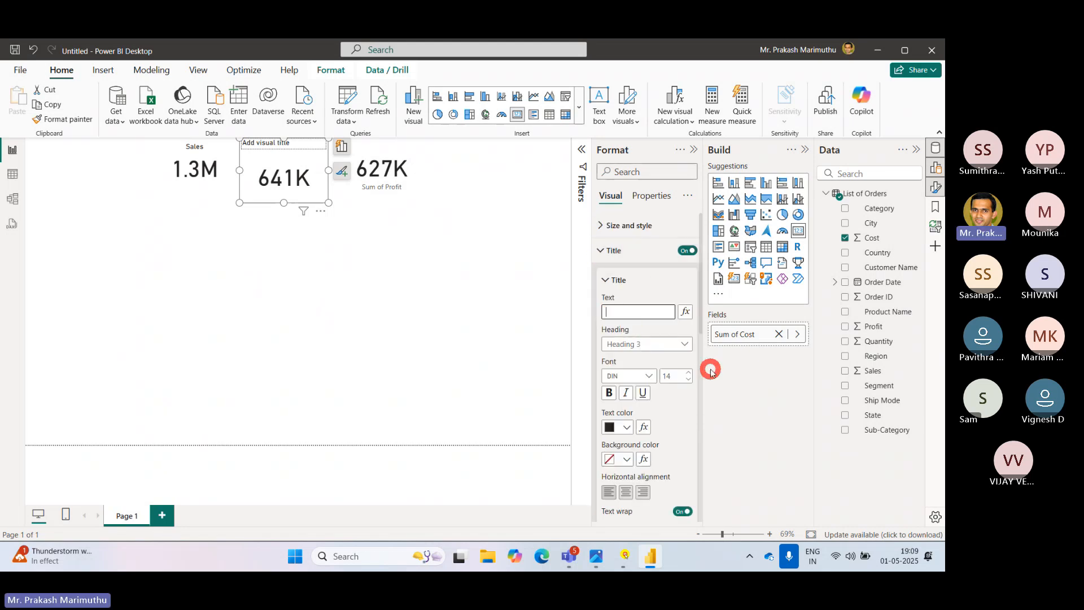
text(Cost)
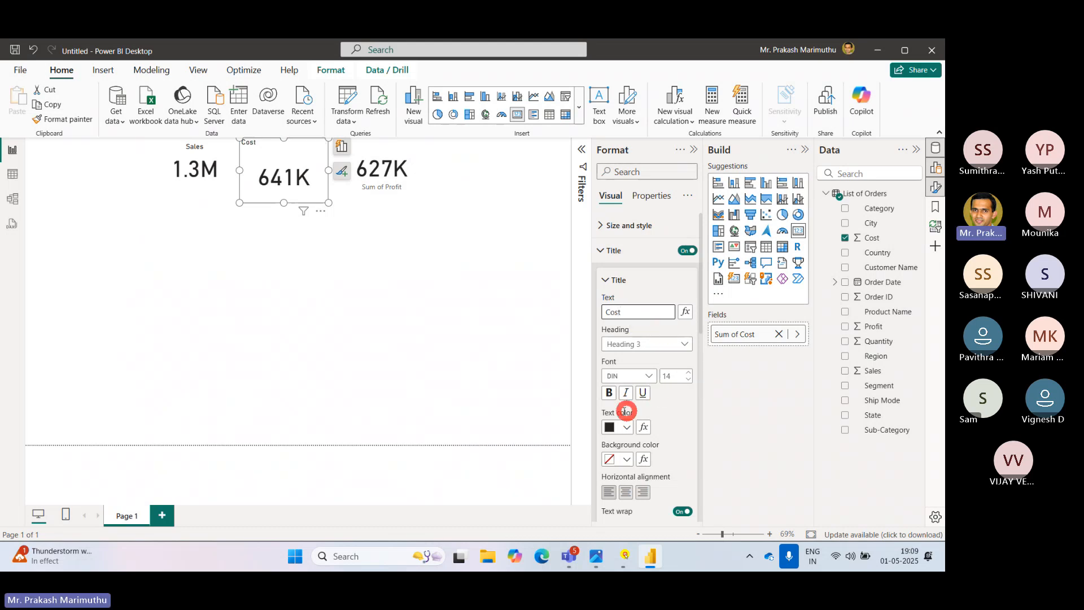
click(625, 490)
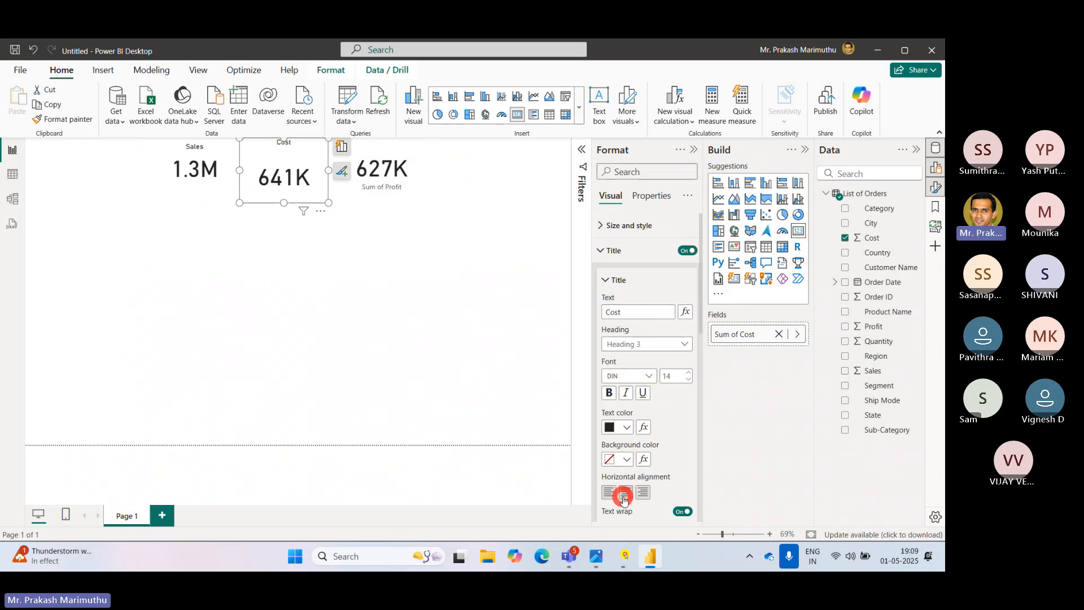
Format the Cost title as bold light red text at font size 21.
click(628, 430)
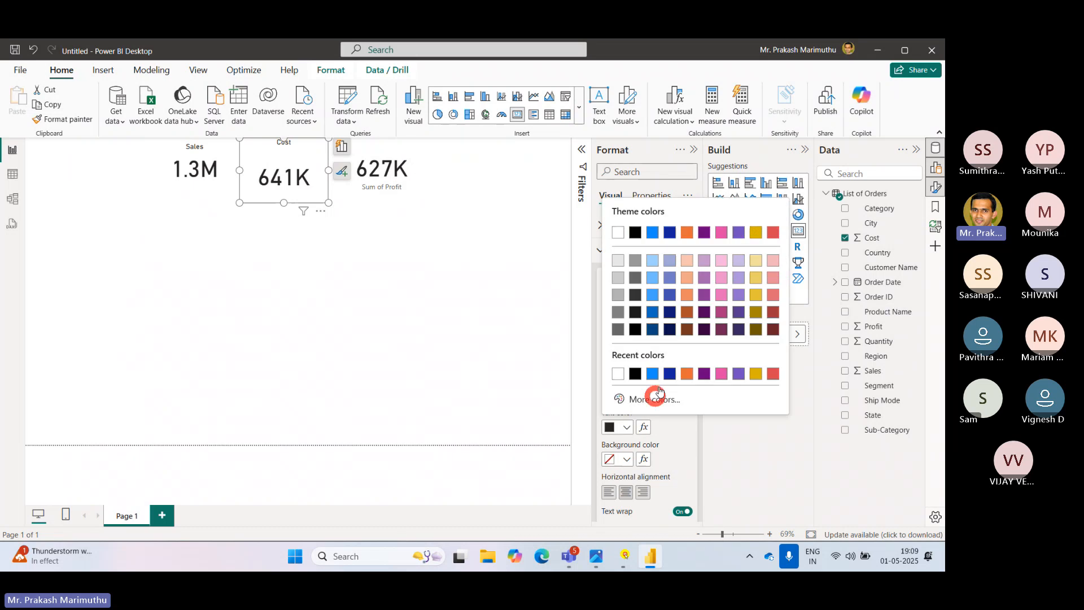
click(772, 297)
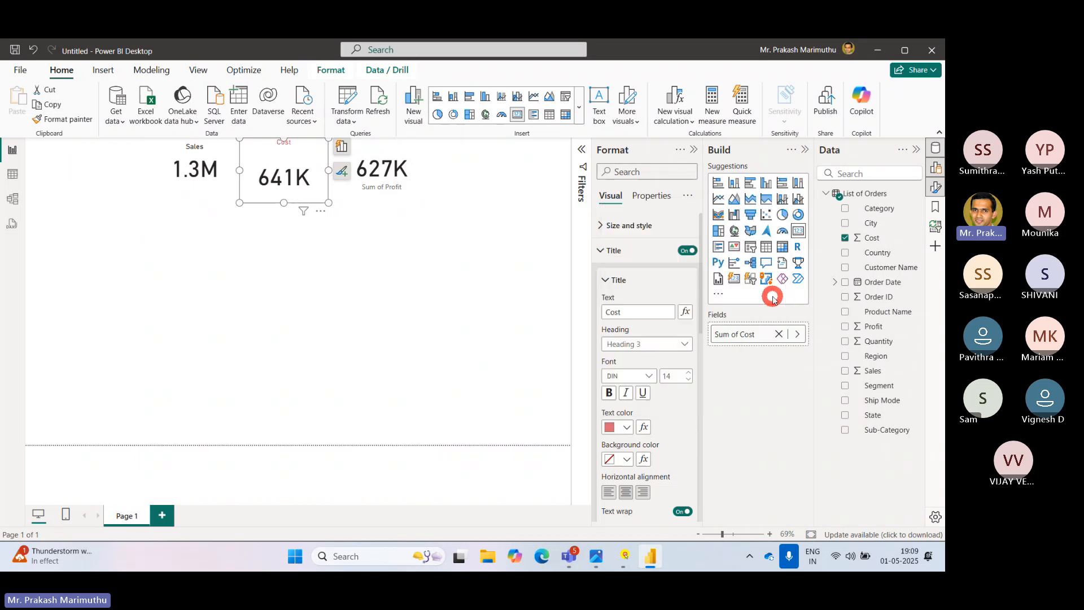
click(609, 392)
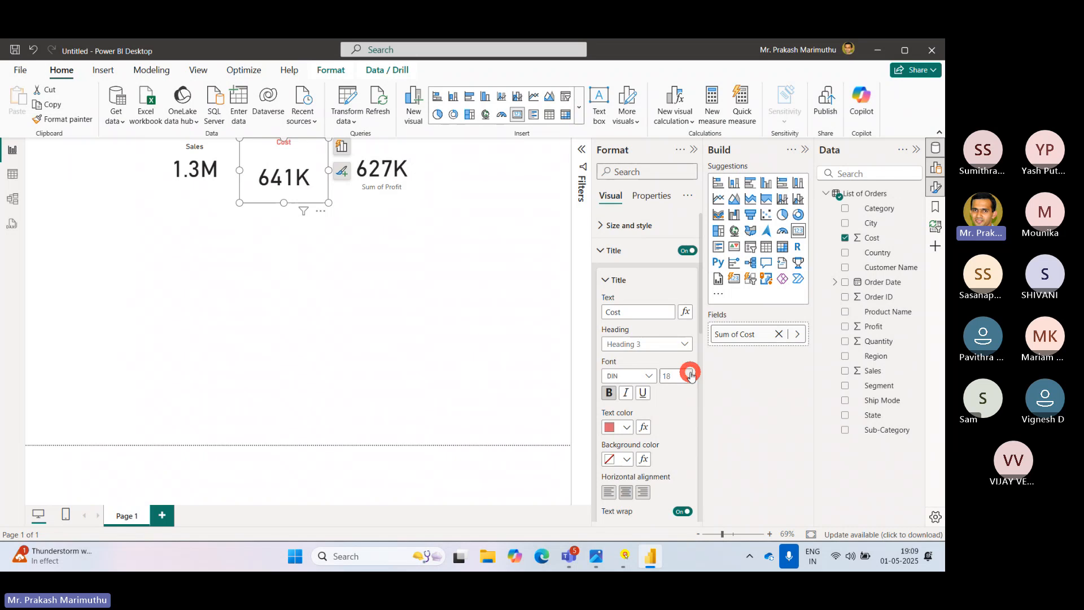
click(420, 354)
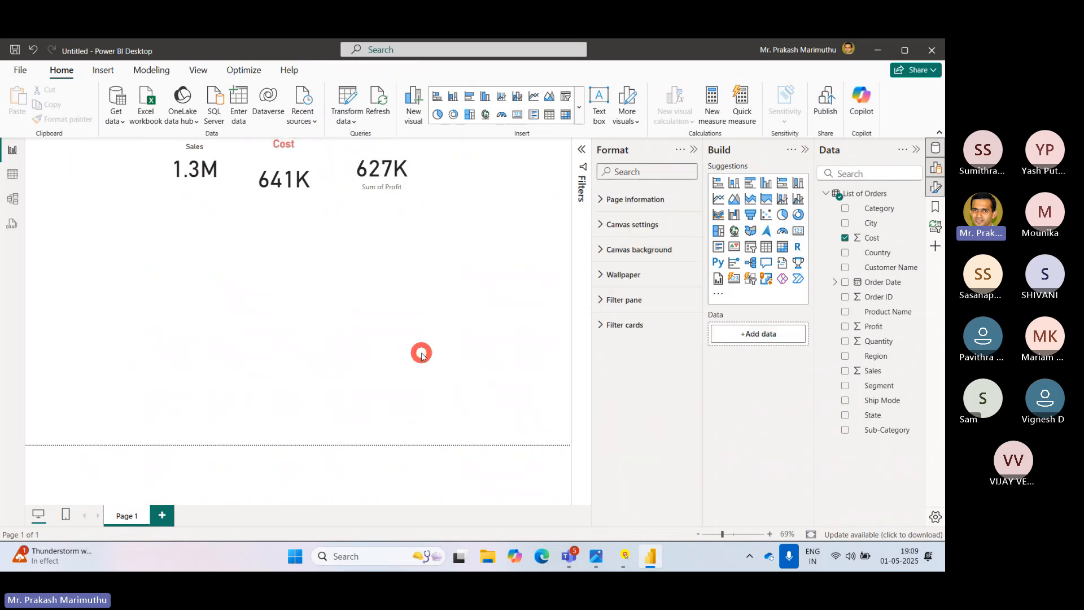
Reduce the cost card's height to match the sales card beside it.
click(301, 183)
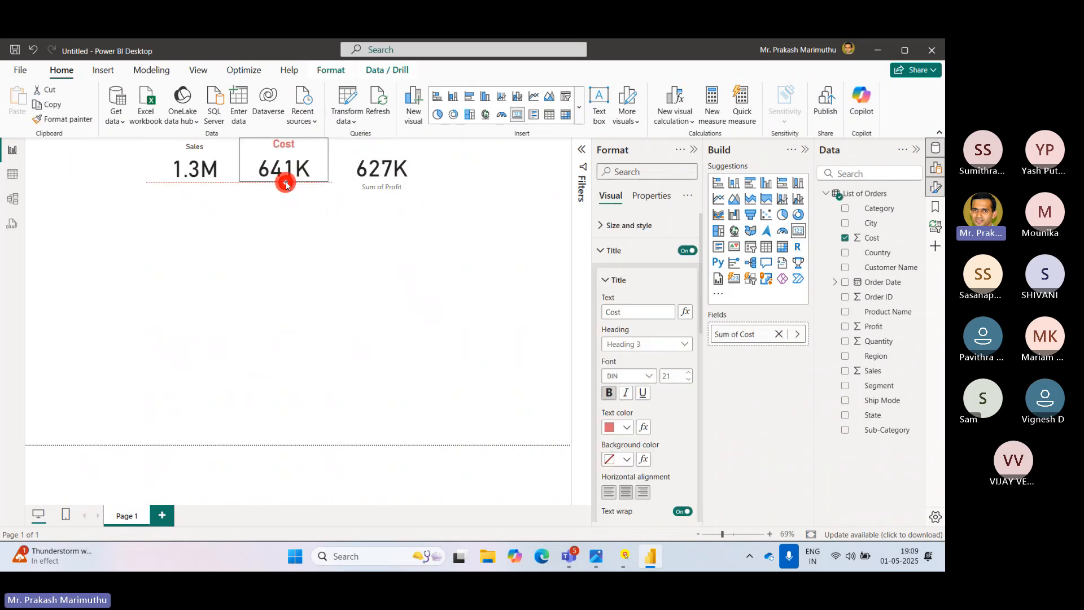
click(287, 243)
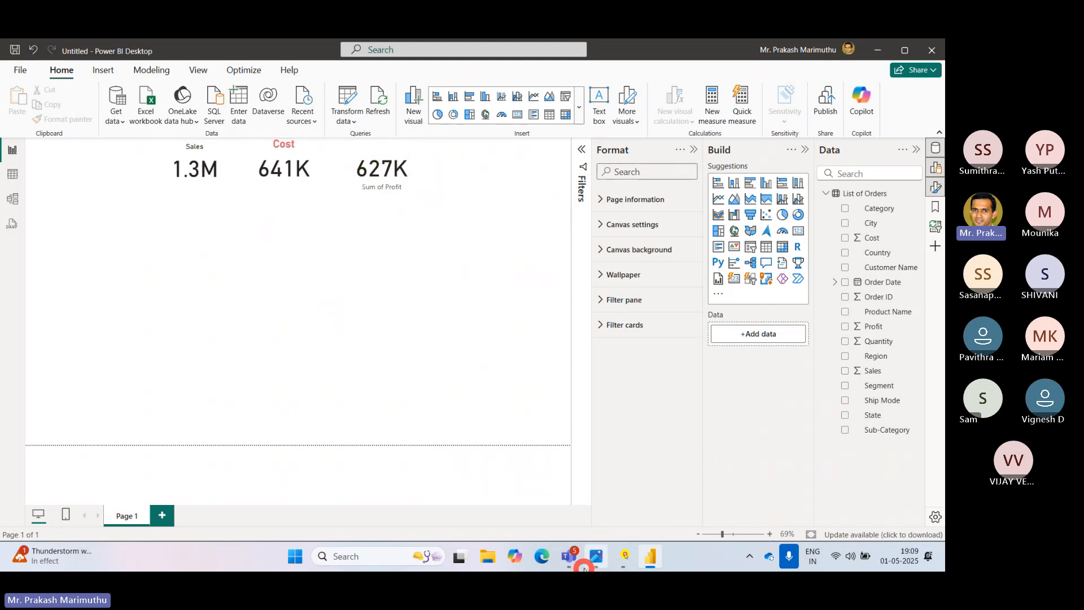
Look through the cost card's general and visual formatting categories, dismissing the mouse-highlighter licence reminder.
mouse_move(598, 565)
click(280, 177)
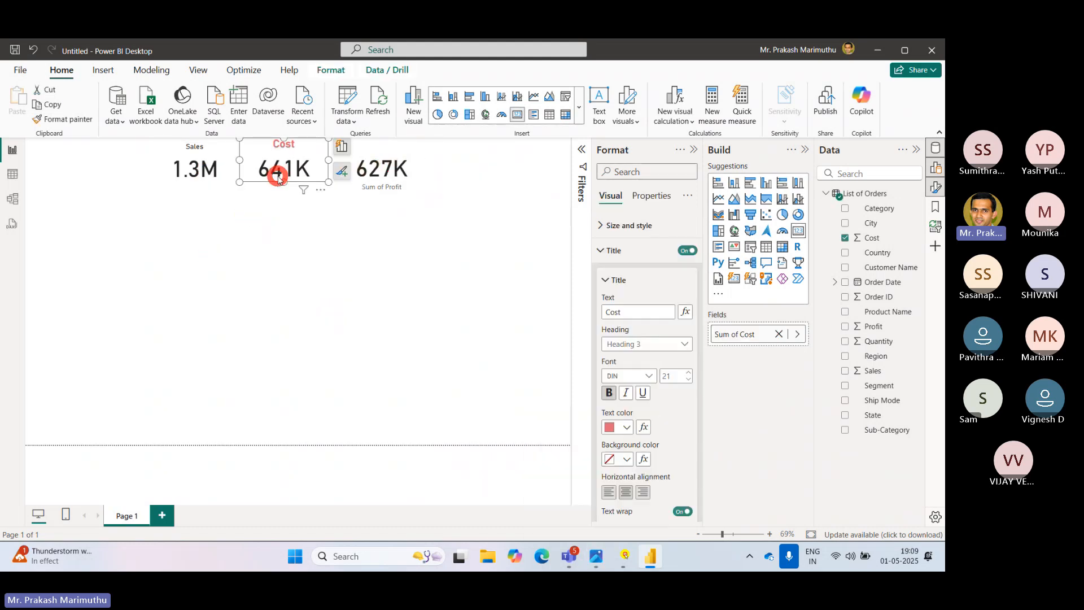
click(601, 250)
click(644, 203)
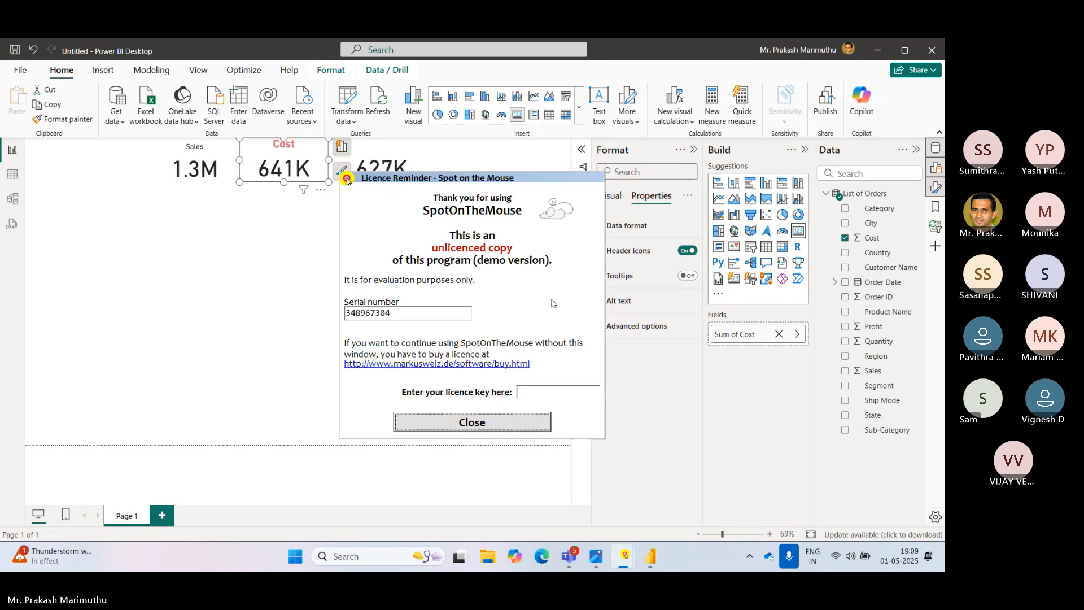
click(499, 420)
click(610, 196)
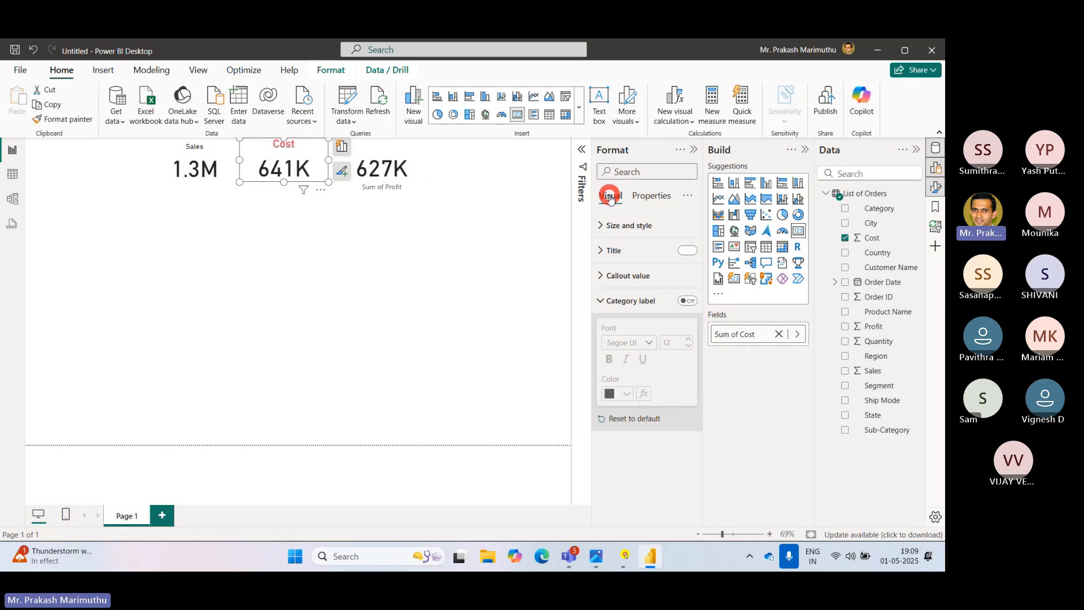
click(601, 300)
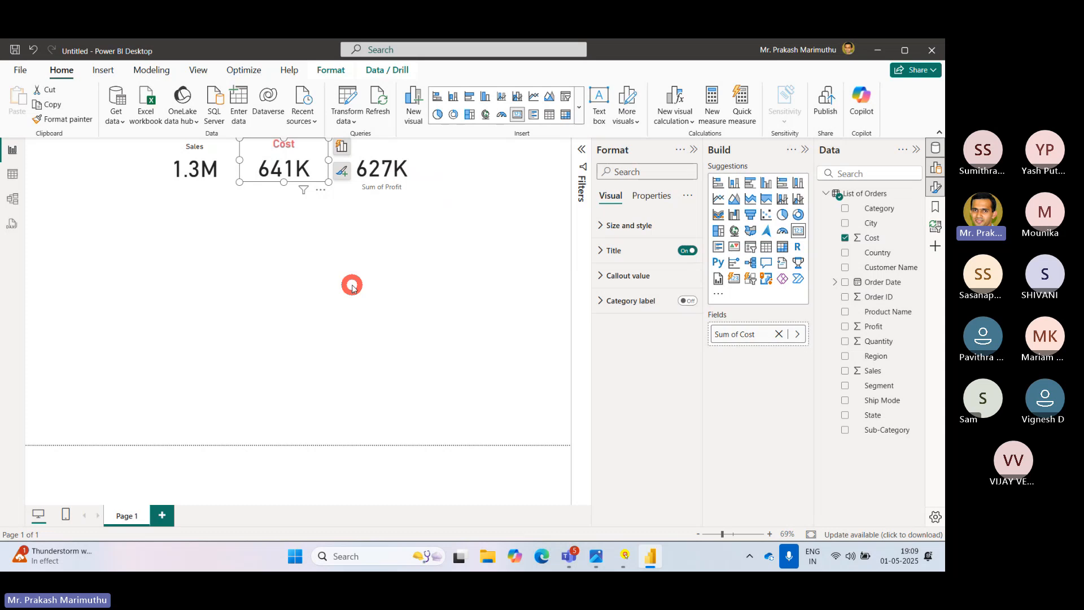
click(289, 228)
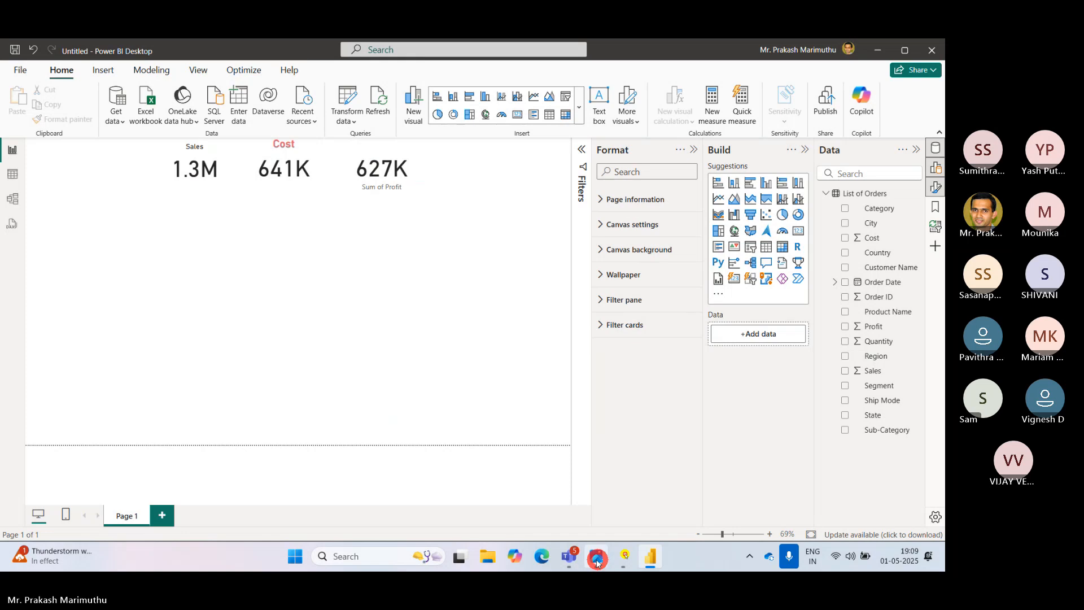
View the cards in the reference dashboard image, check the Teams meeting participants, and switch back to Power BI.
mouse_move(595, 560)
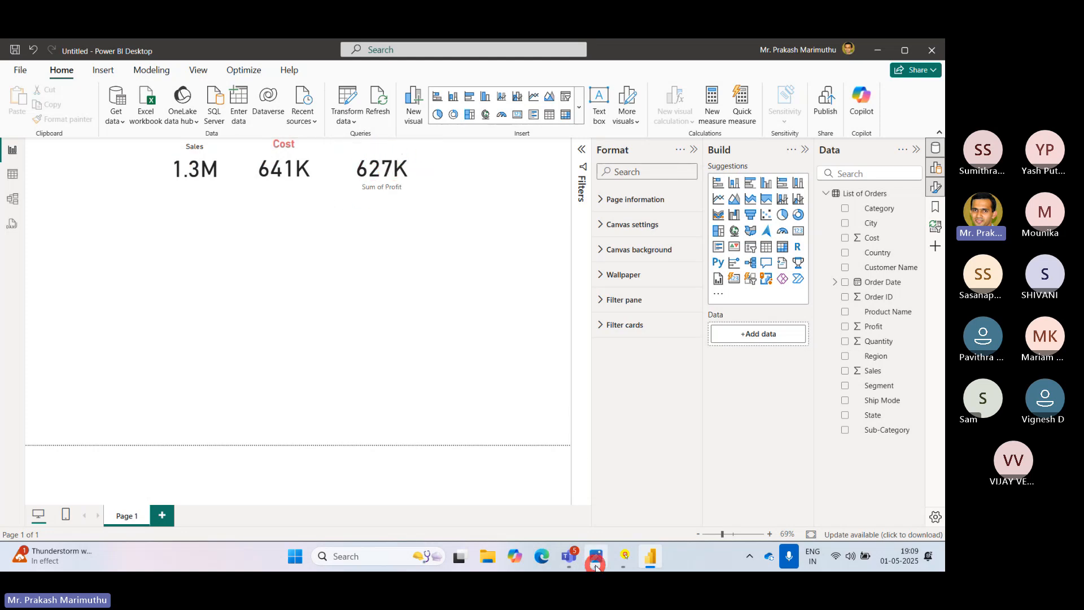
click(597, 486)
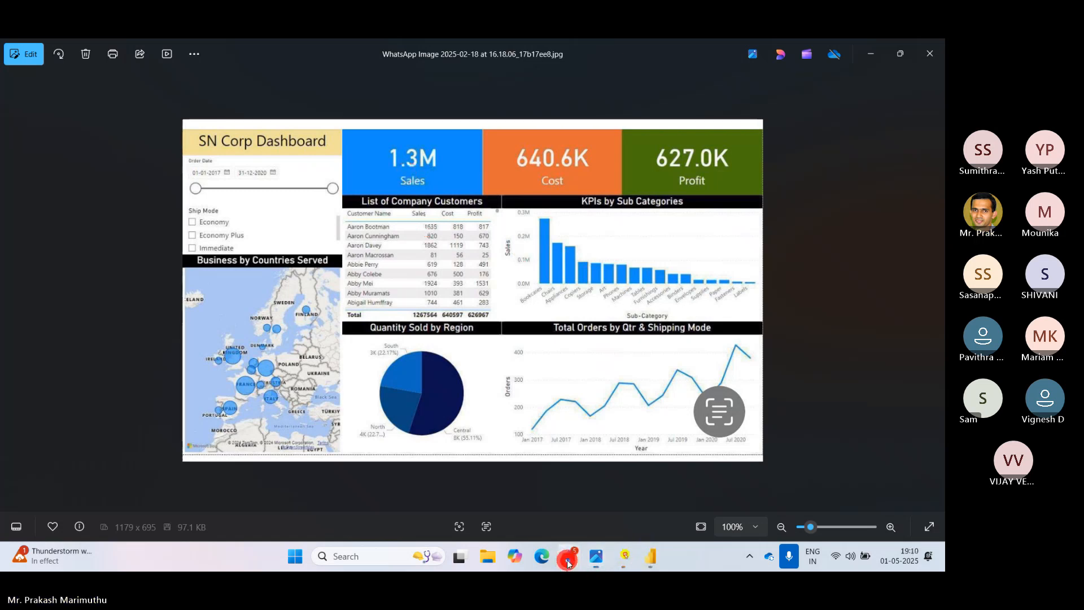
mouse_move(570, 559)
click(540, 478)
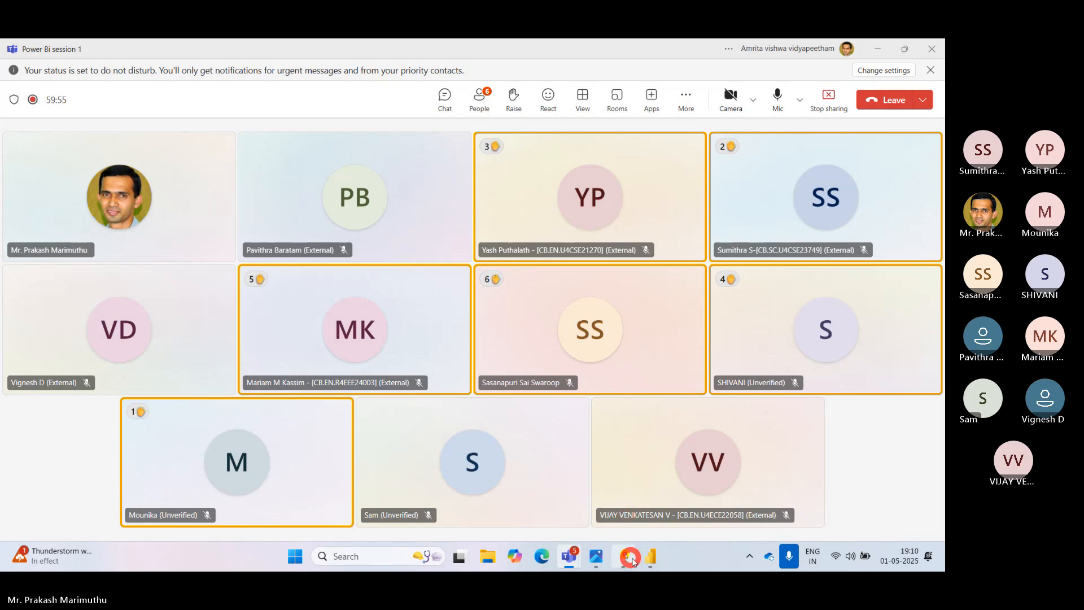
click(650, 556)
Stack the sales, cost and profit cards vertically along the left edge of the report page.
drag(391, 172, 463, 168)
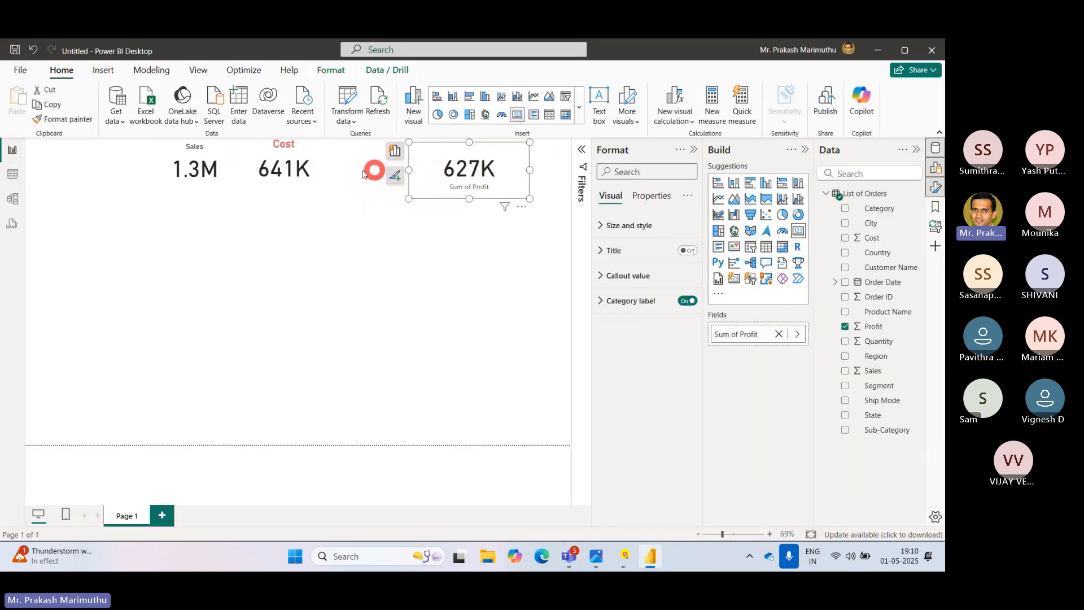
drag(310, 165, 328, 180)
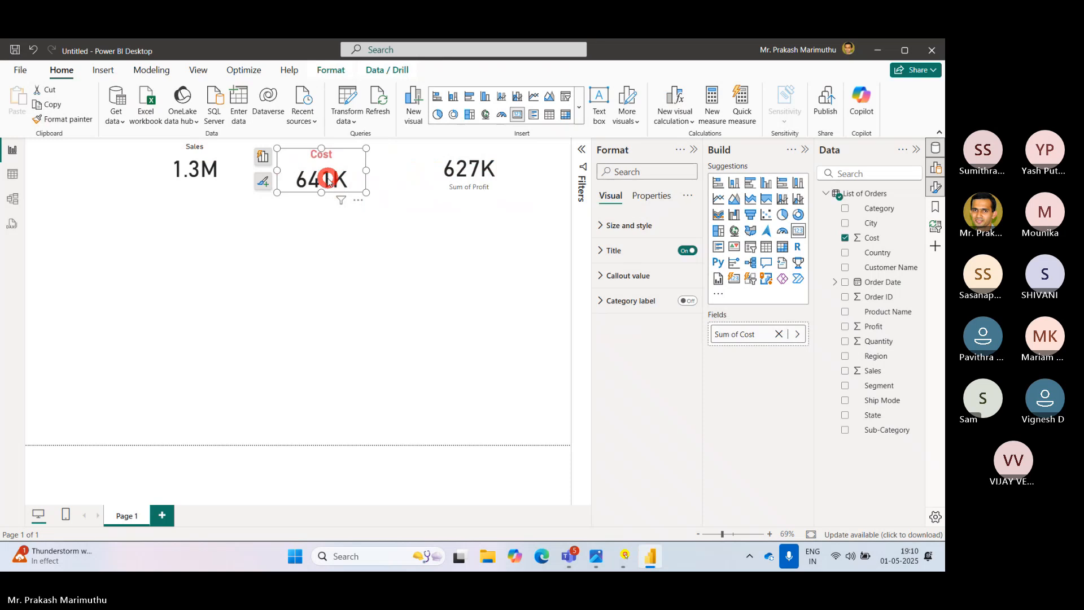
drag(193, 165, 71, 163)
drag(305, 164, 48, 199)
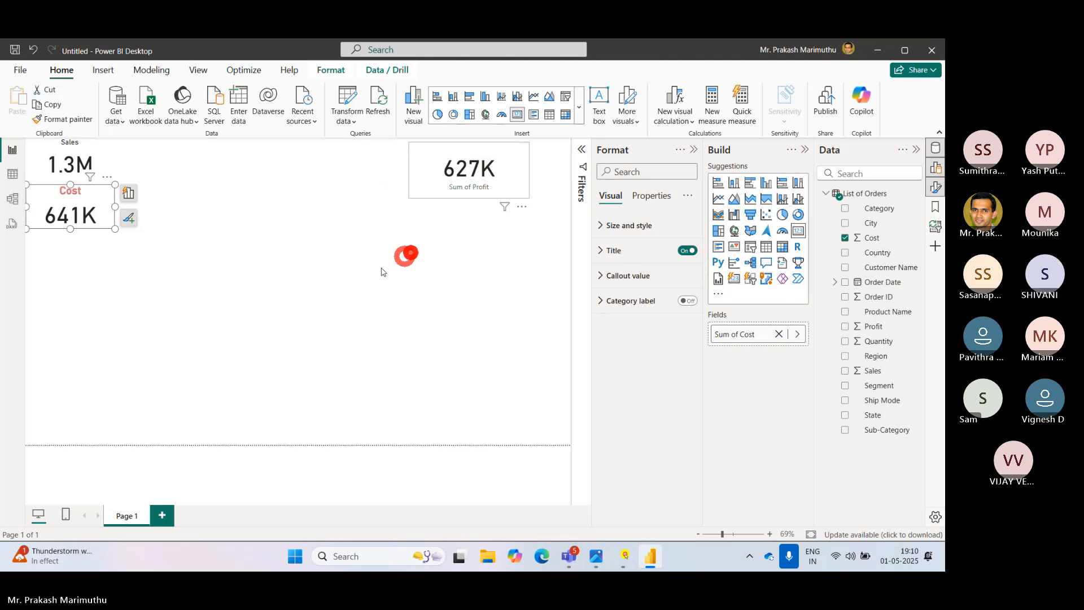
drag(481, 171, 98, 264)
click(213, 333)
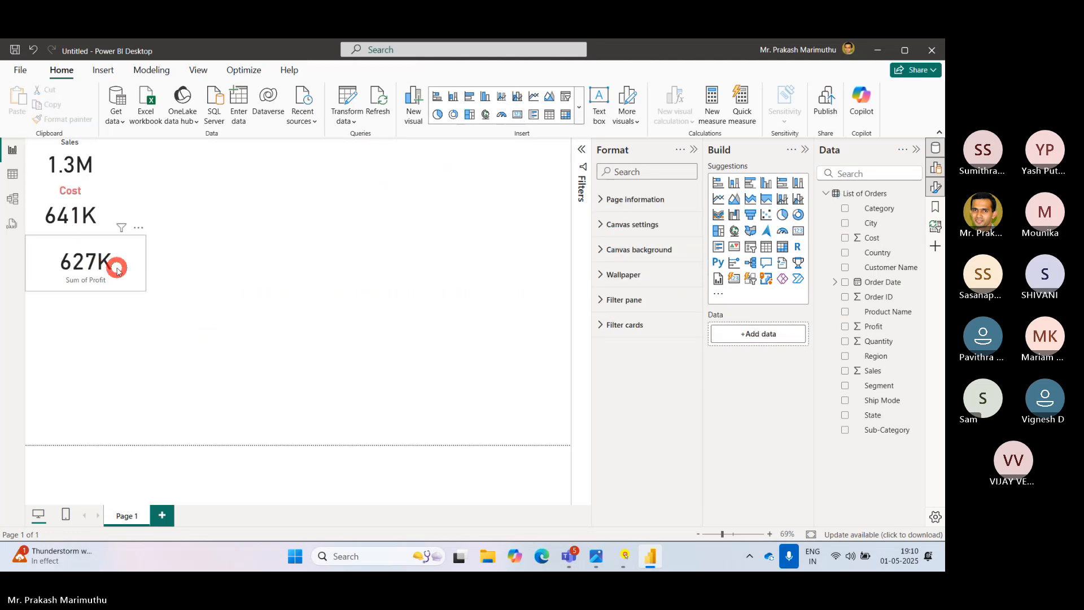
Narrow the profit card to the width of the cost card above it.
click(116, 270)
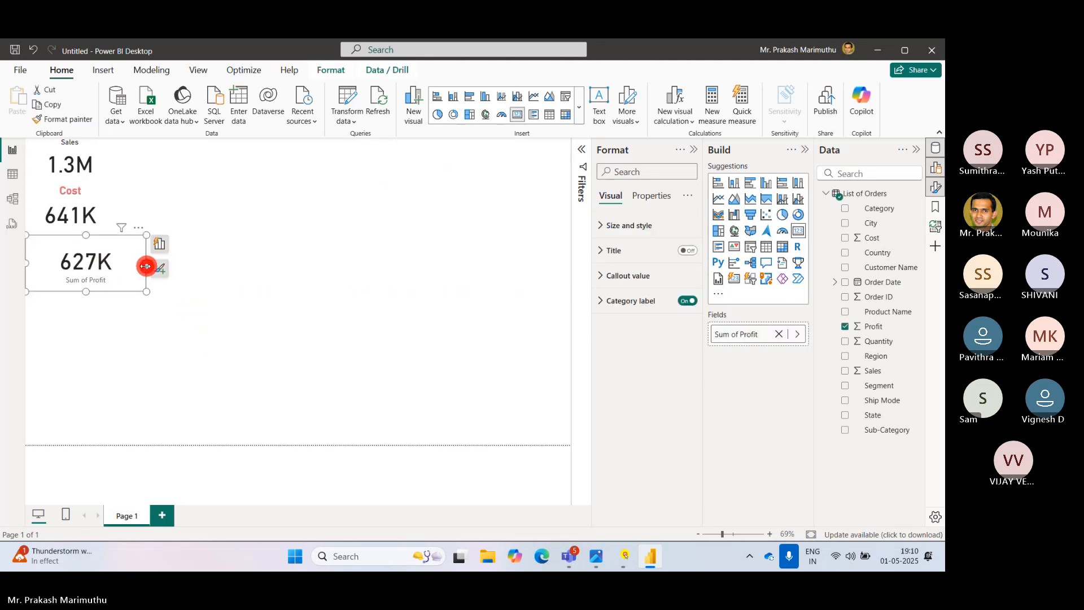
drag(145, 266, 116, 263)
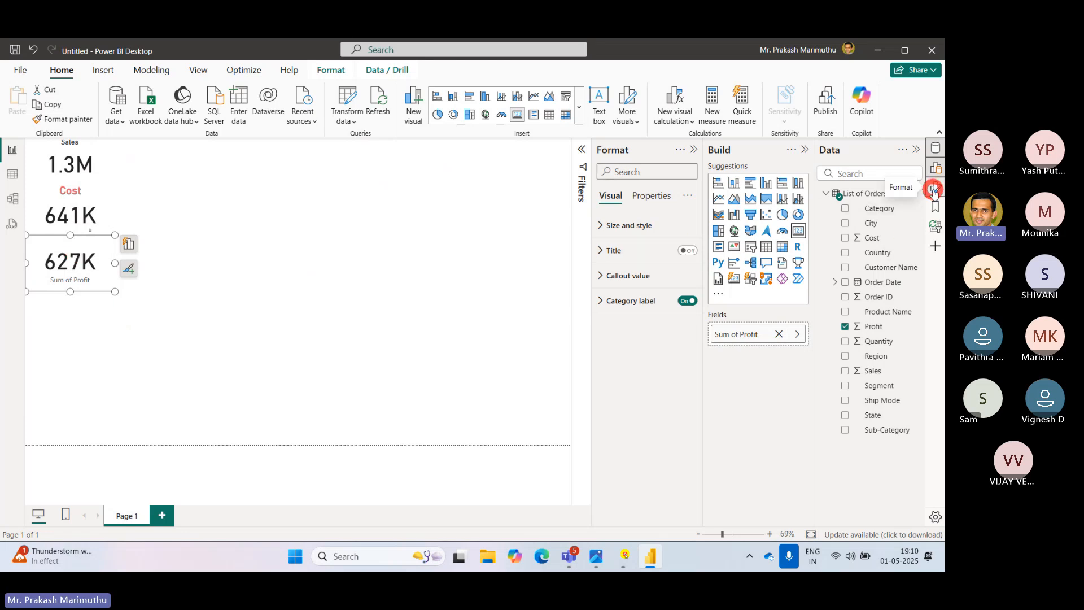
Hide the profit card's formatting options and show them again.
click(934, 190)
click(56, 293)
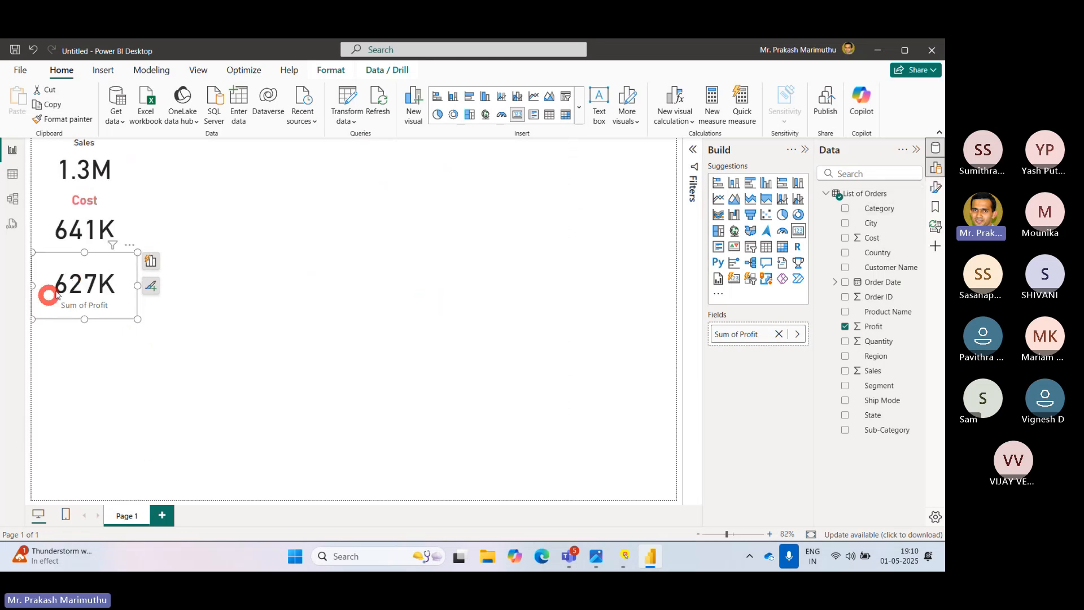
click(935, 190)
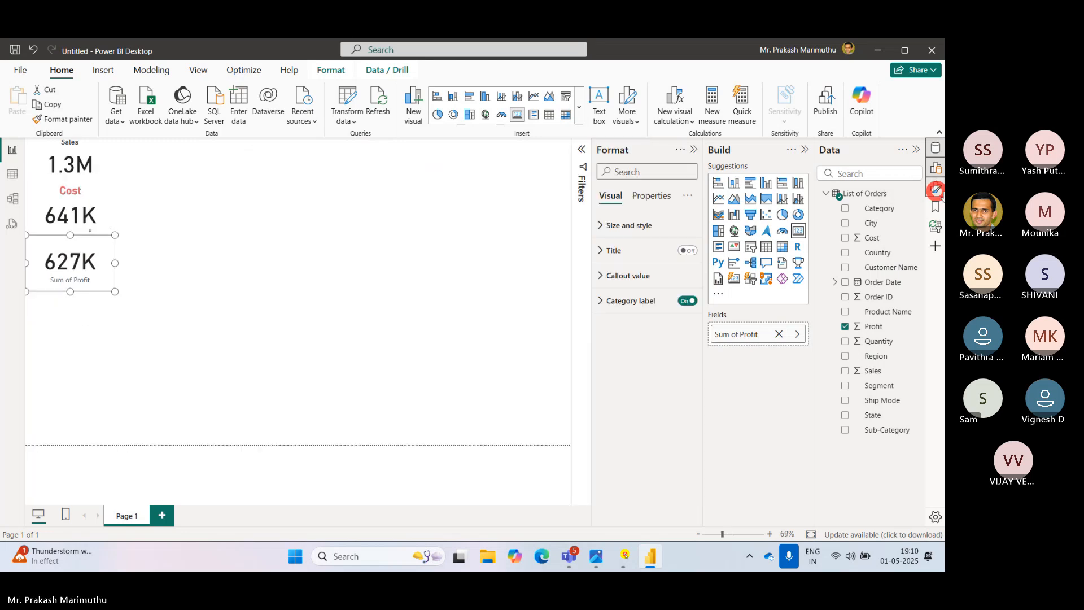
Hide the profit card's category label and give the card the title "Profit".
click(687, 302)
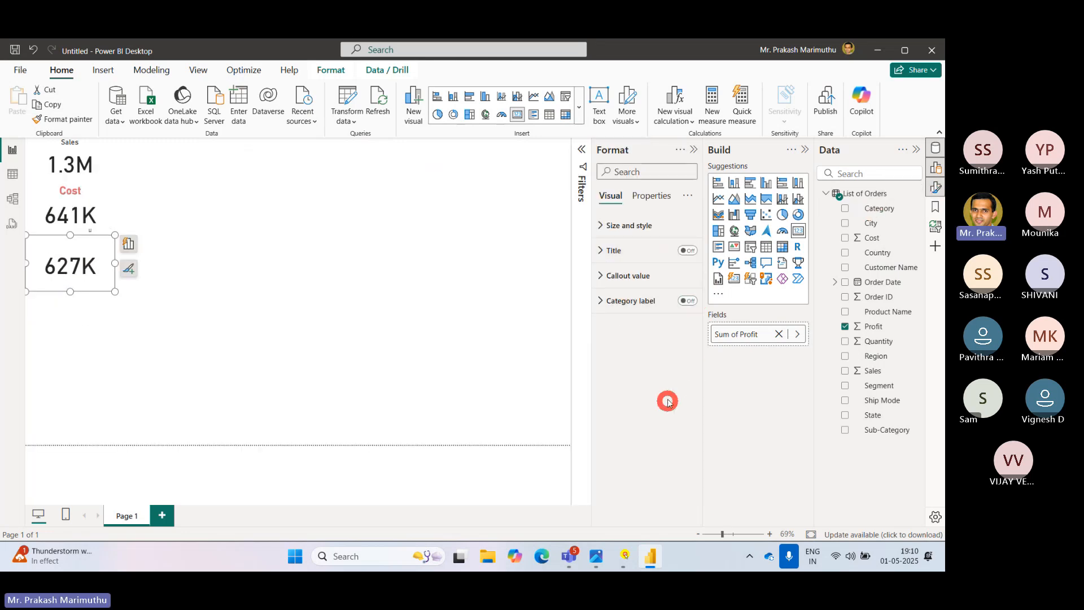
click(688, 251)
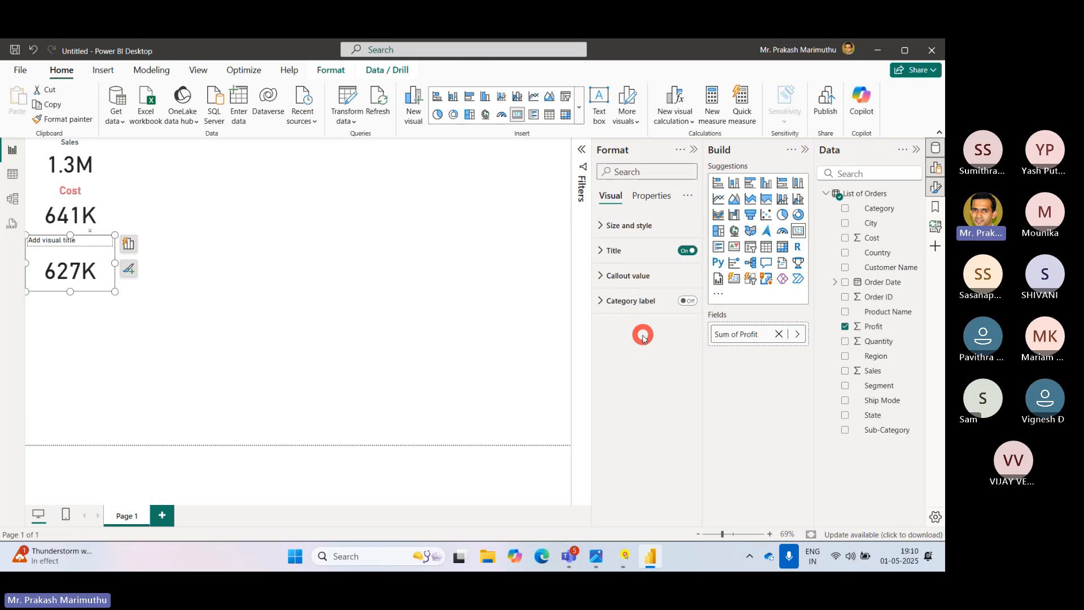
click(599, 255)
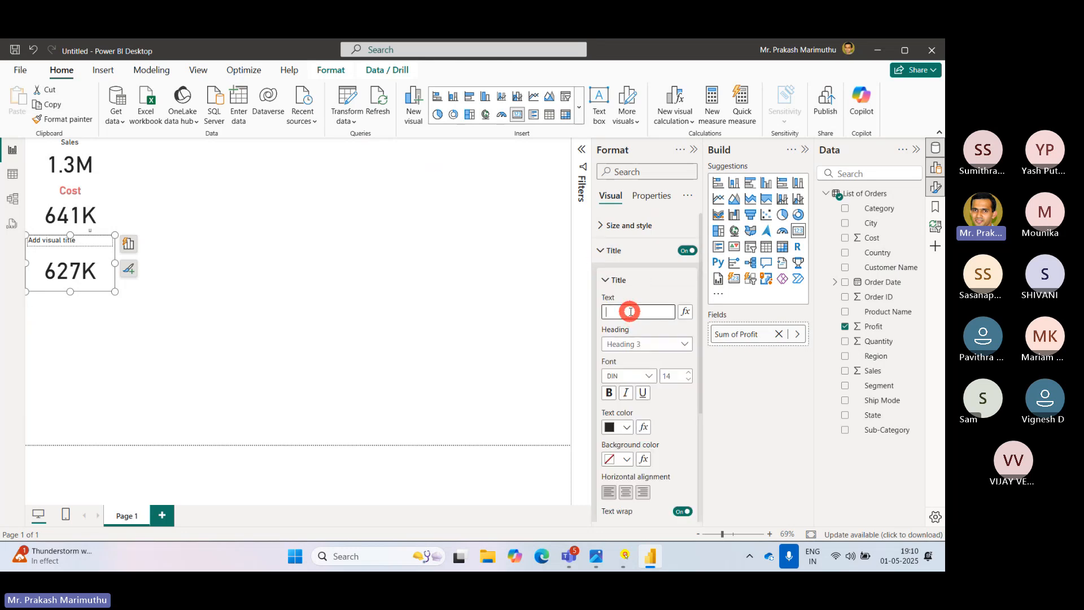
click(630, 311)
text(Profut)
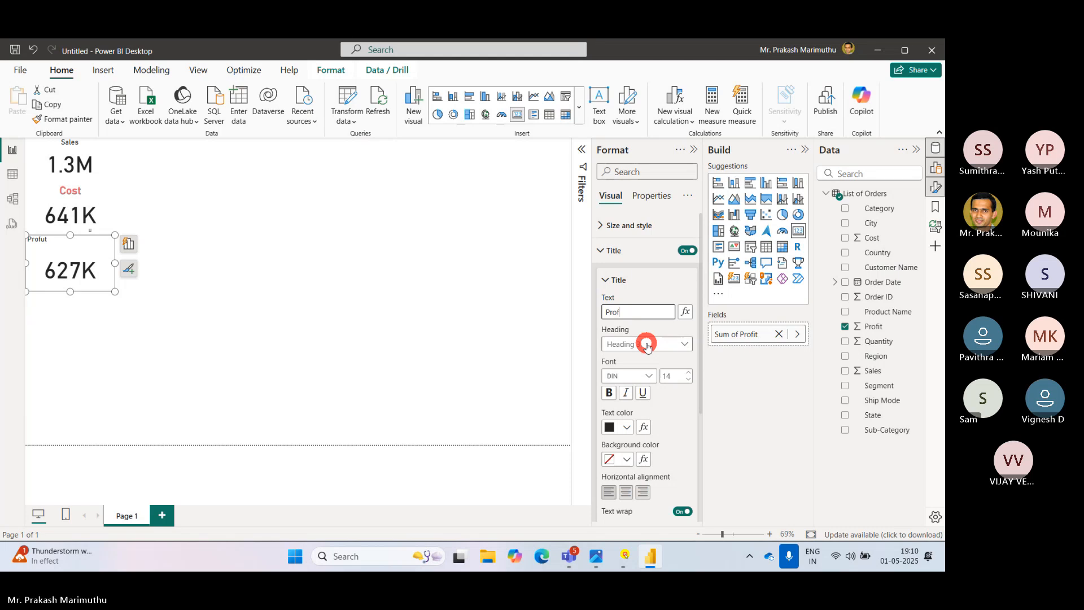
Centre the profit card's title and format it with the Normal heading style at font size 22.
click(626, 426)
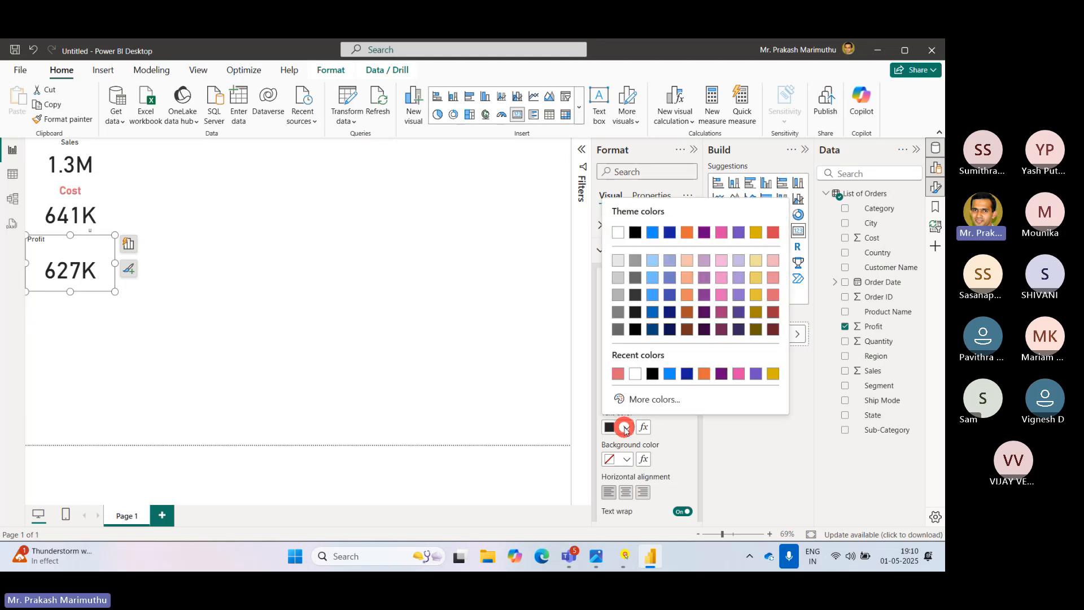
click(654, 399)
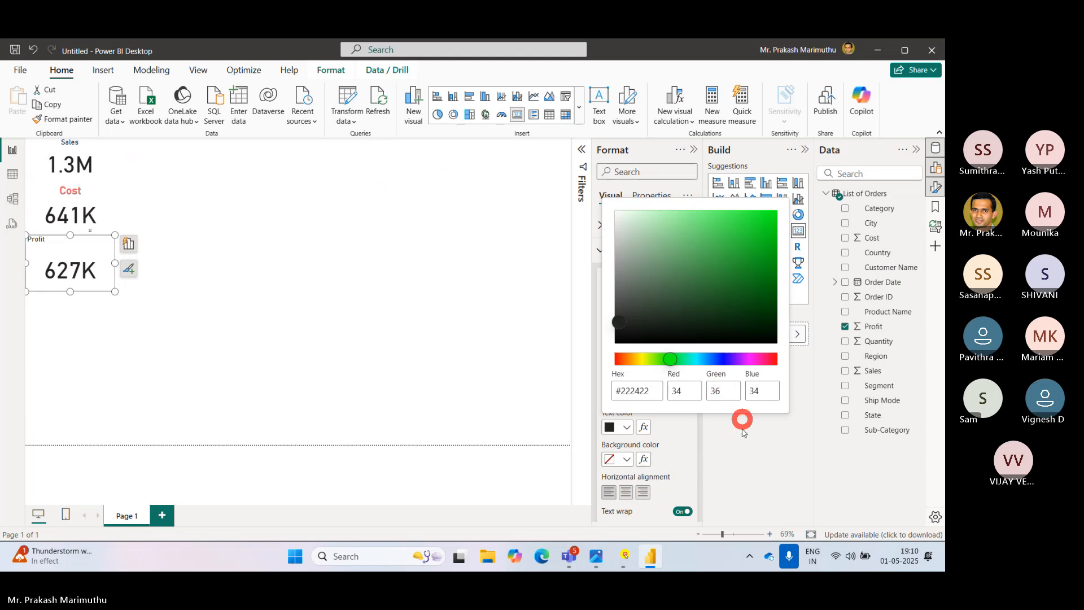
click(729, 449)
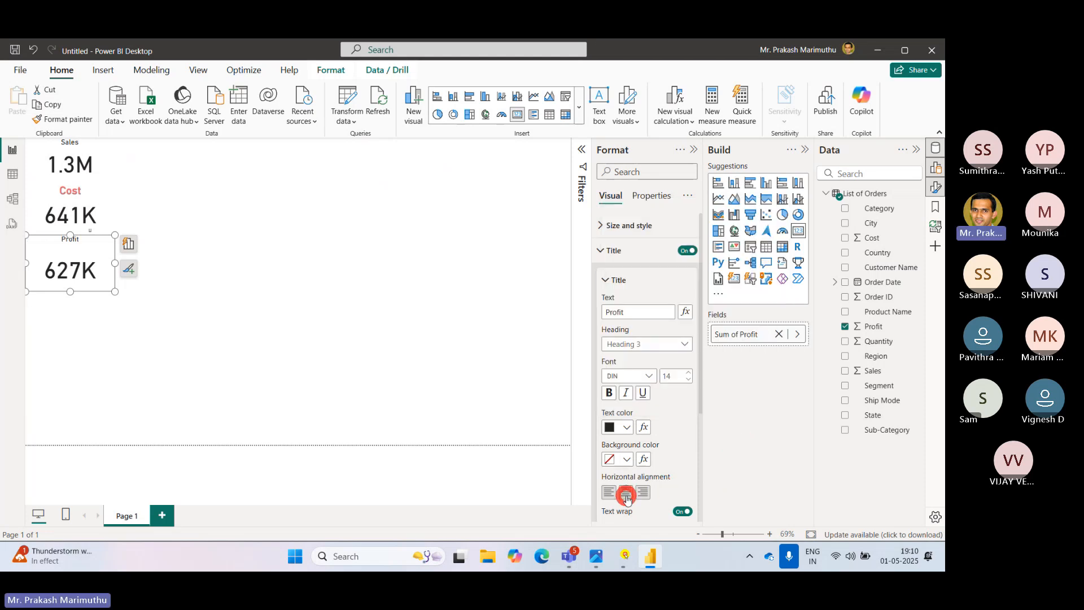
click(669, 343)
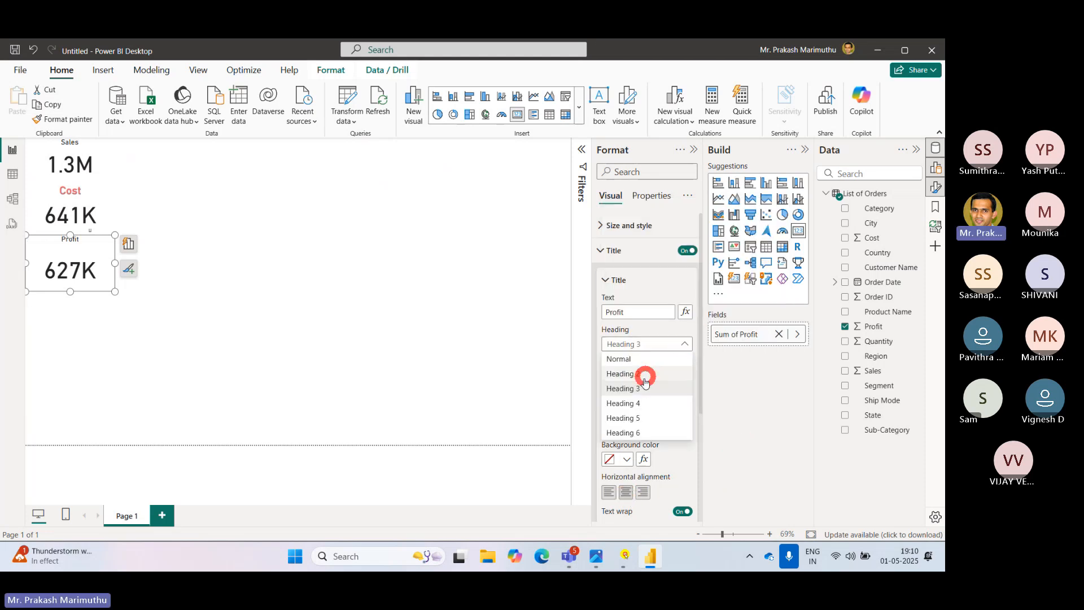
click(636, 359)
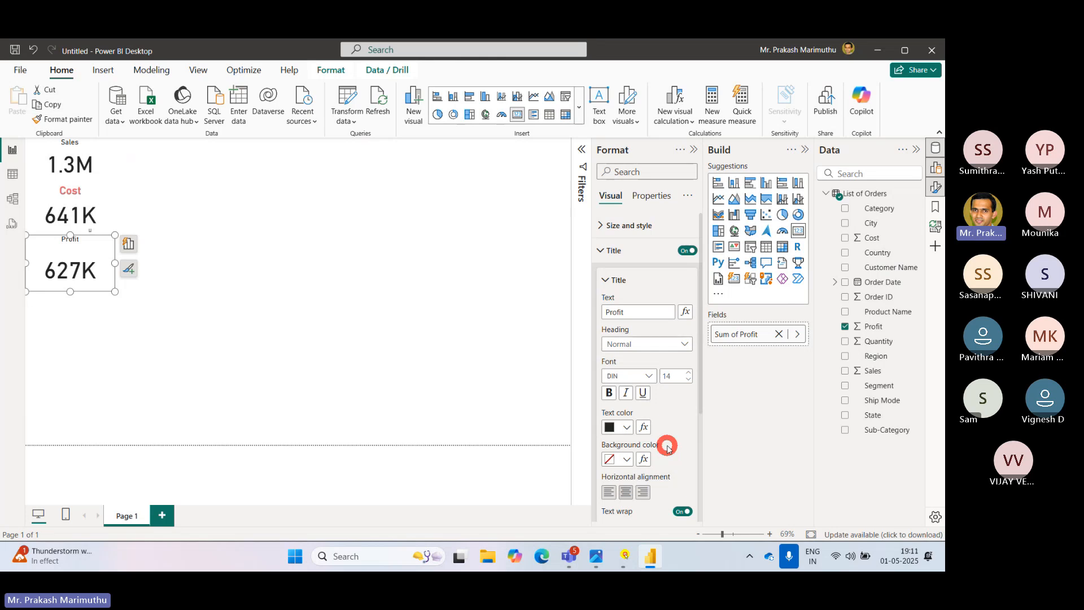
click(689, 372)
click(689, 373)
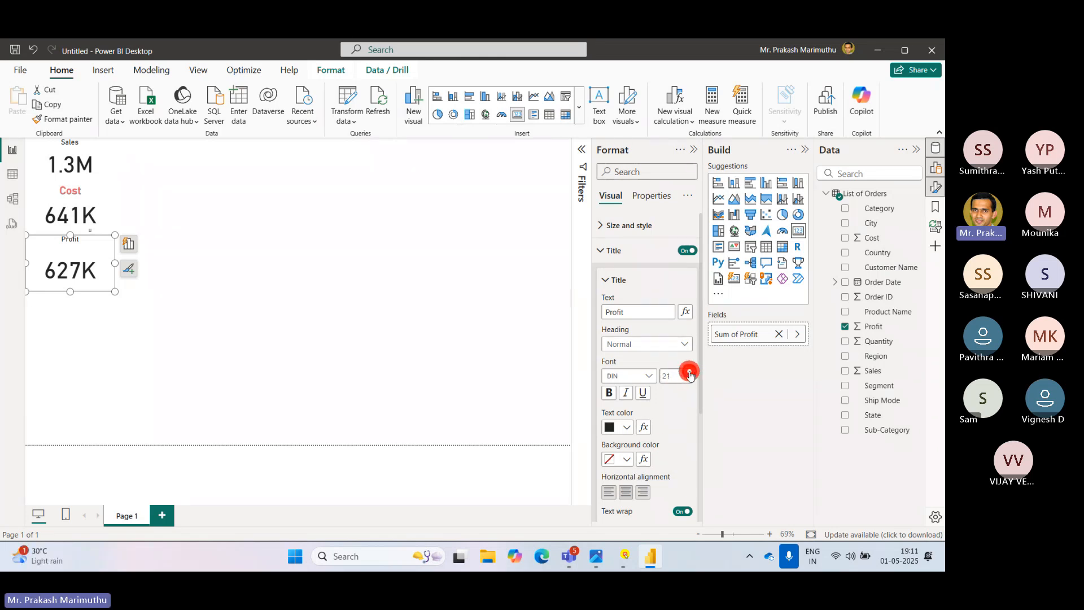
click(493, 316)
click(78, 271)
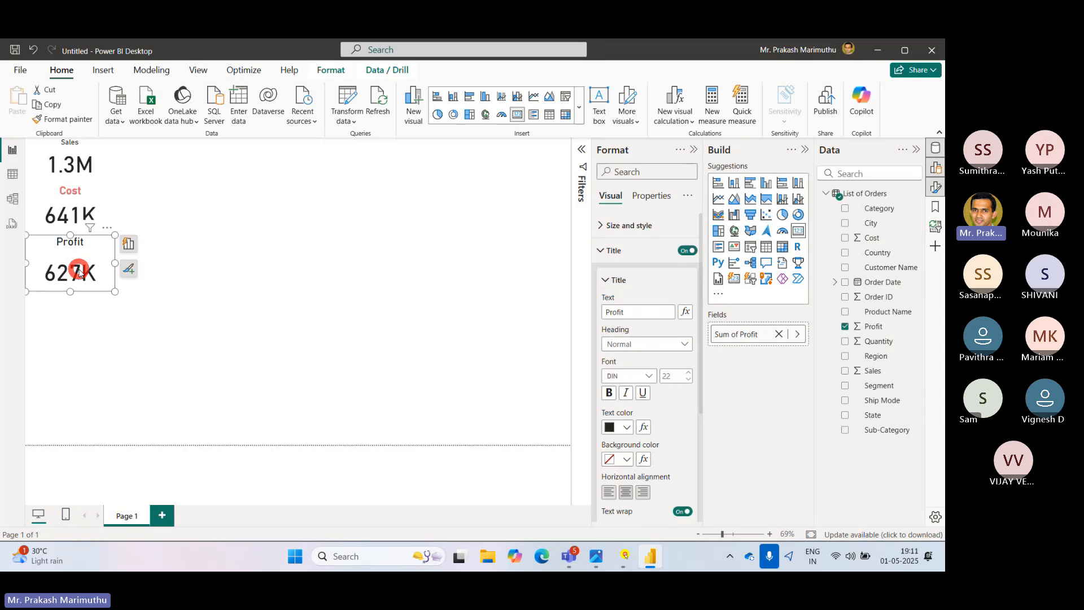
Colour the profit card's title text green with a custom colour.
click(627, 427)
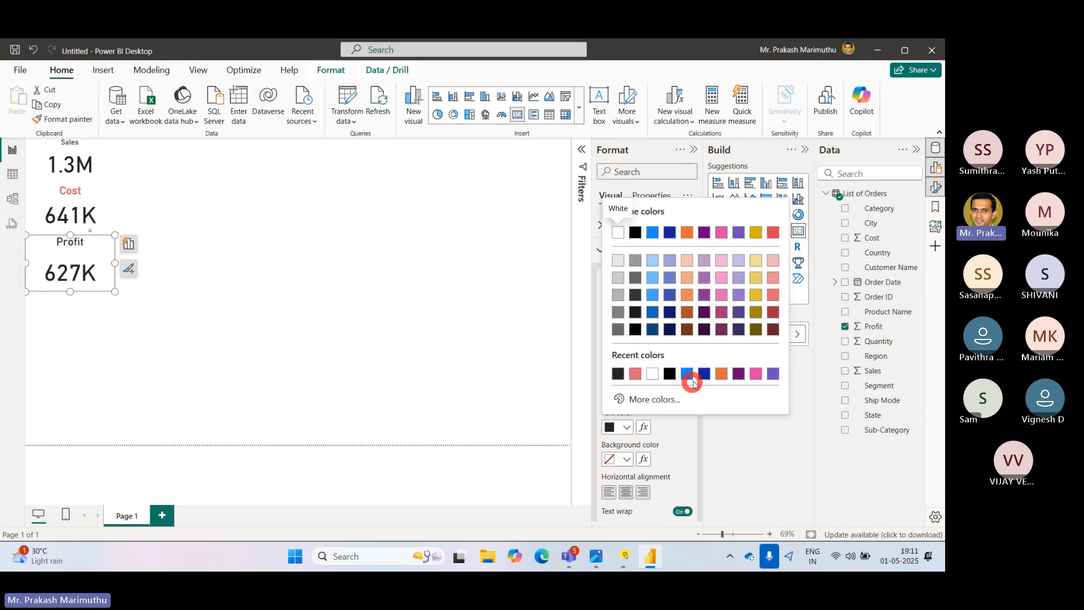
click(655, 399)
click(715, 254)
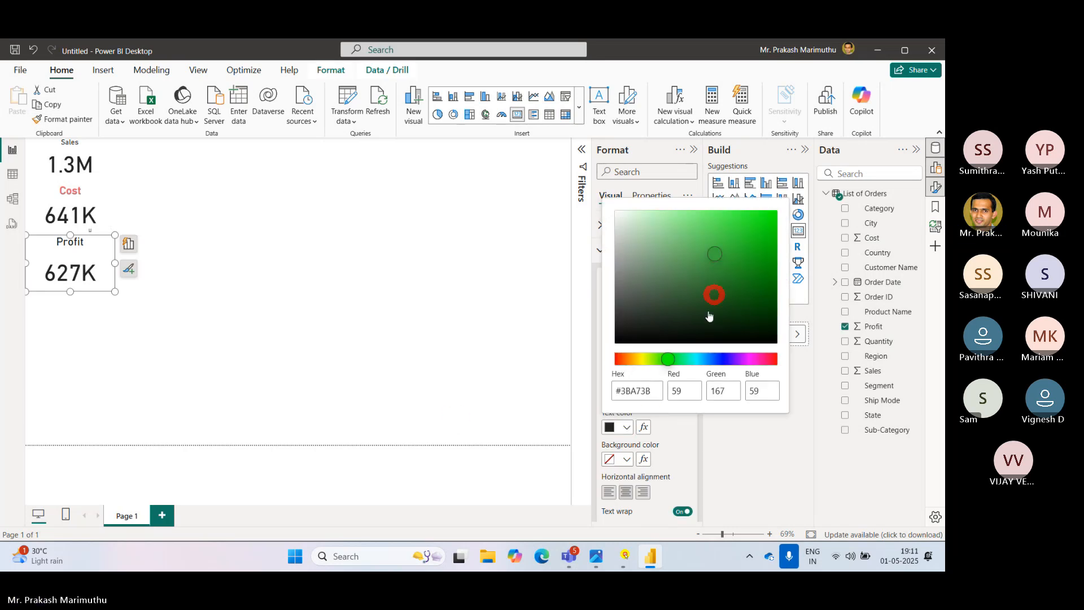
click(680, 434)
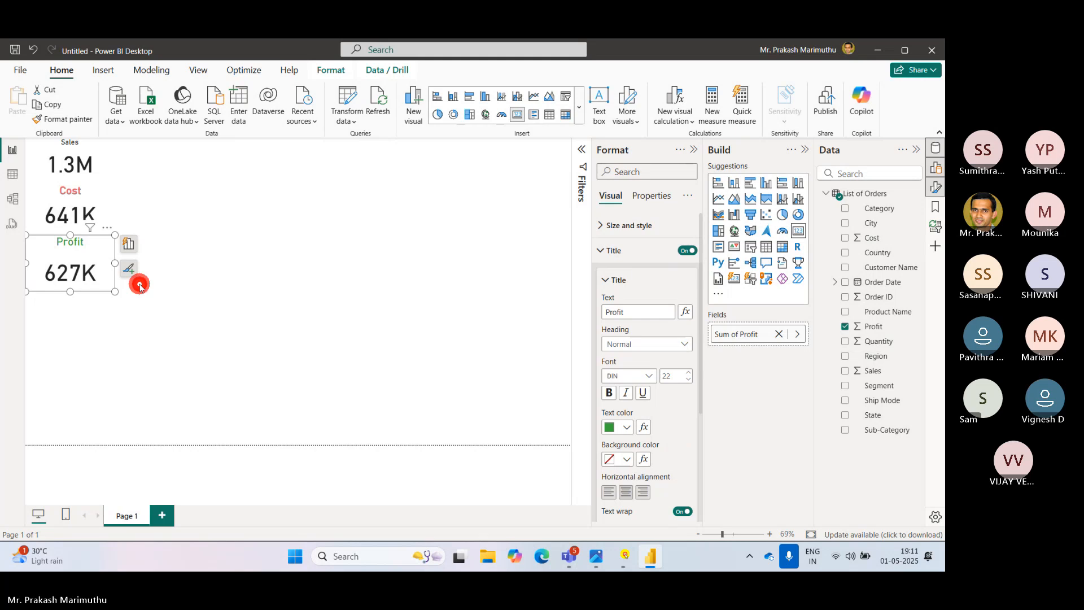
click(207, 371)
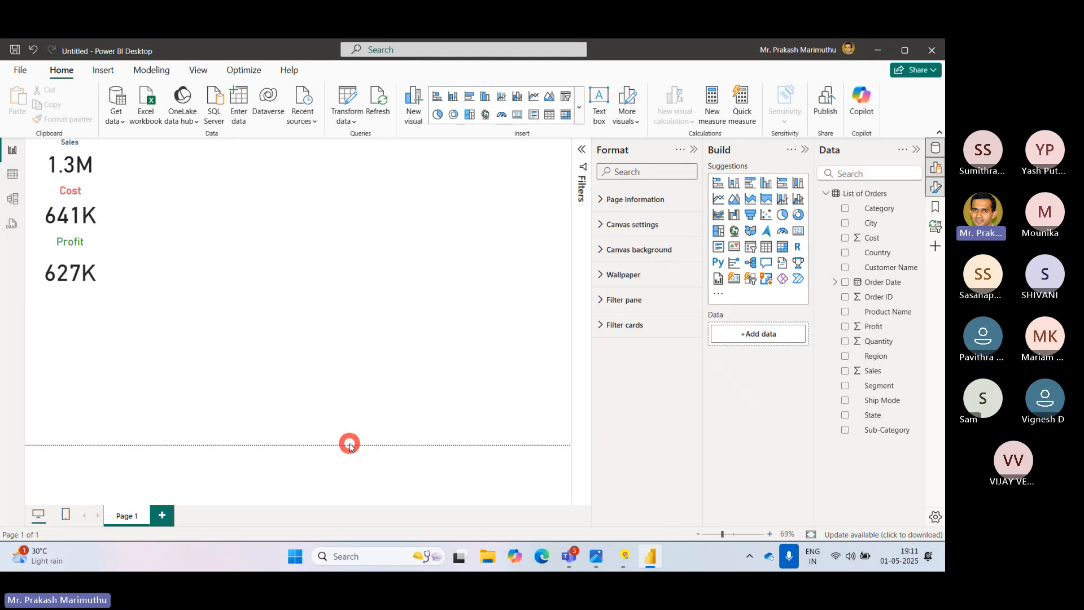
Switch to the Teams meeting to read the participants' chat replies, and return to Power BI.
mouse_move(569, 564)
click(568, 504)
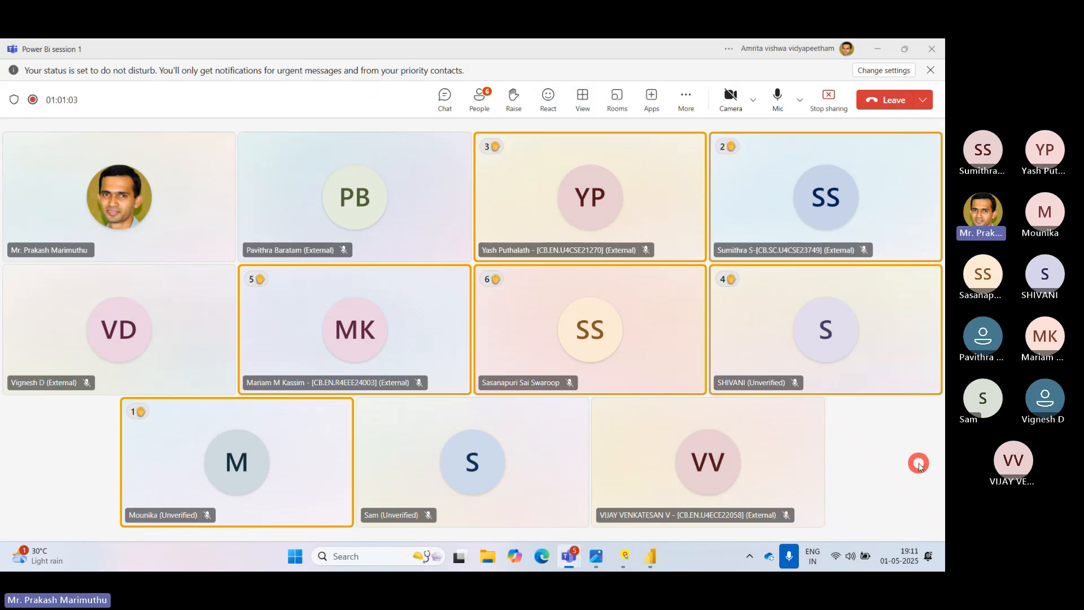
click(445, 97)
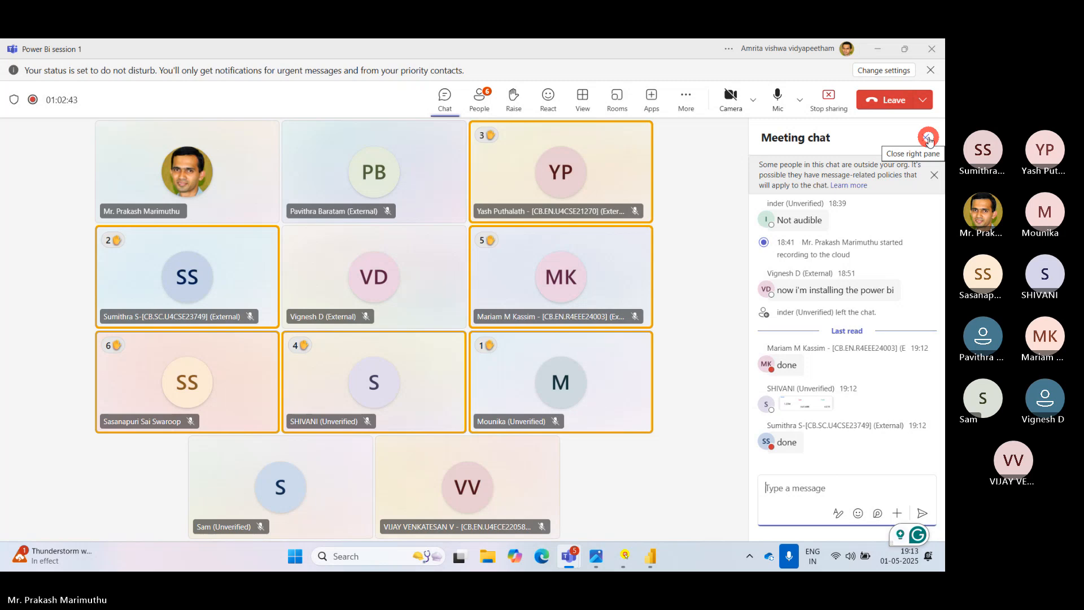
click(929, 137)
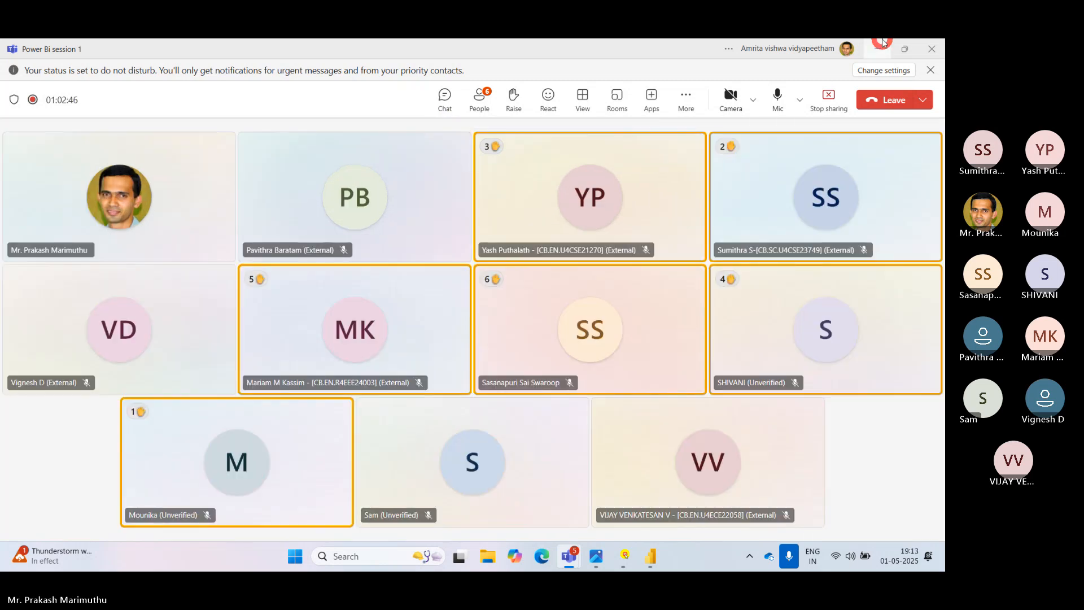
drag(871, 49, 874, 55)
click(874, 53)
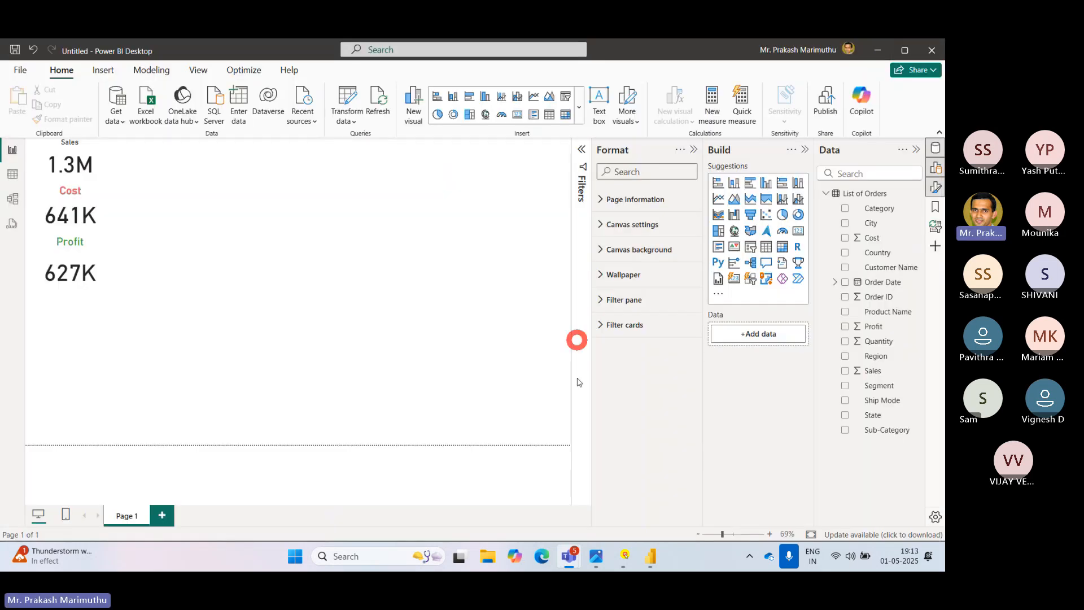
Examine the slicers in the reference dashboard image and the Ship Mode column in the Power BI Dataset workbook, ending back in Power BI.
click(594, 559)
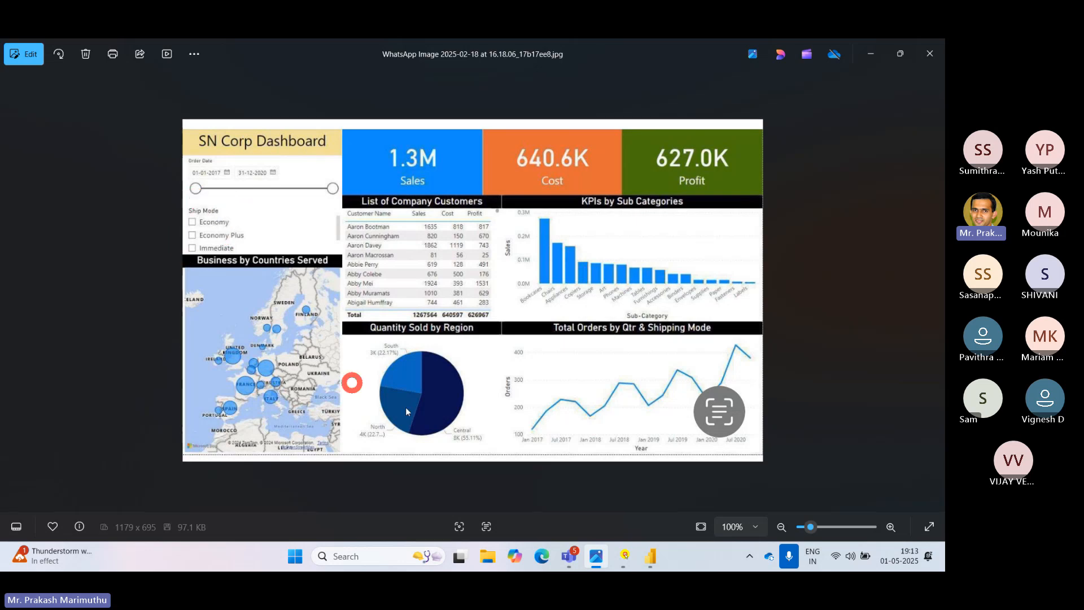
mouse_move(561, 553)
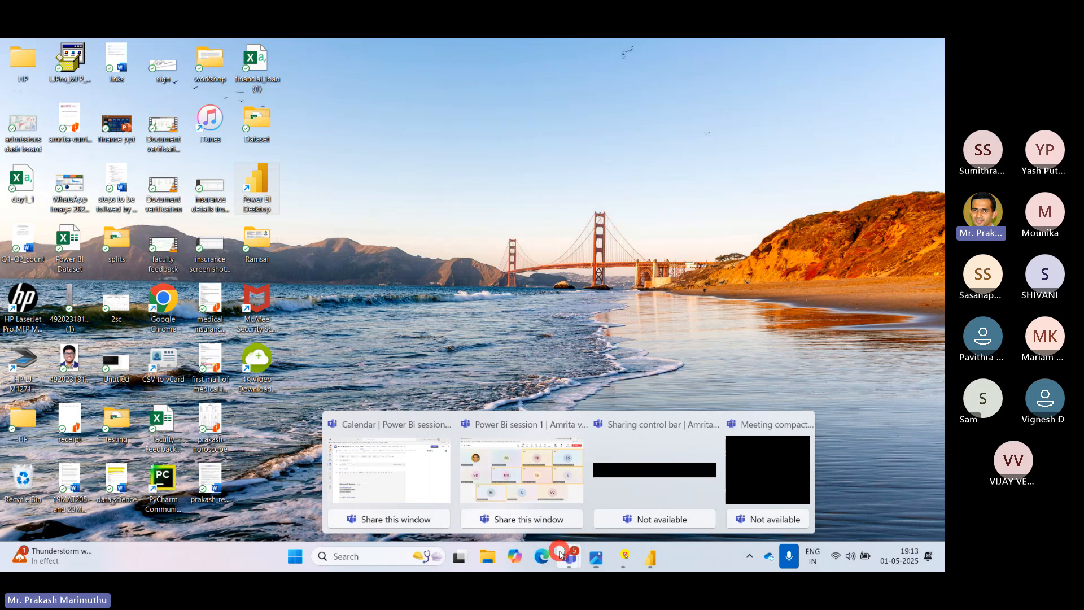
double_click(69, 242)
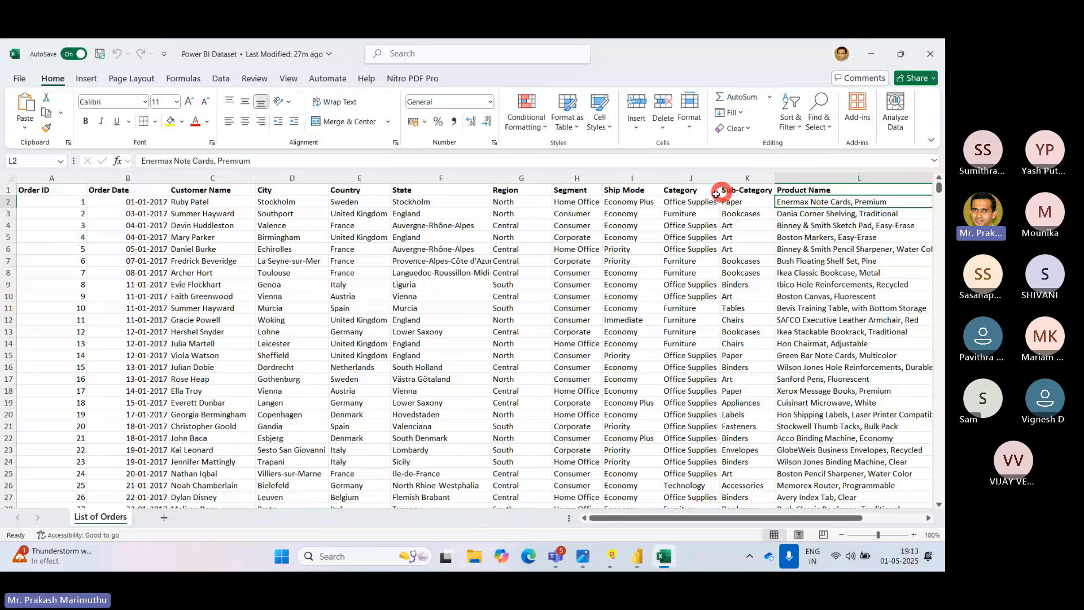
click(631, 178)
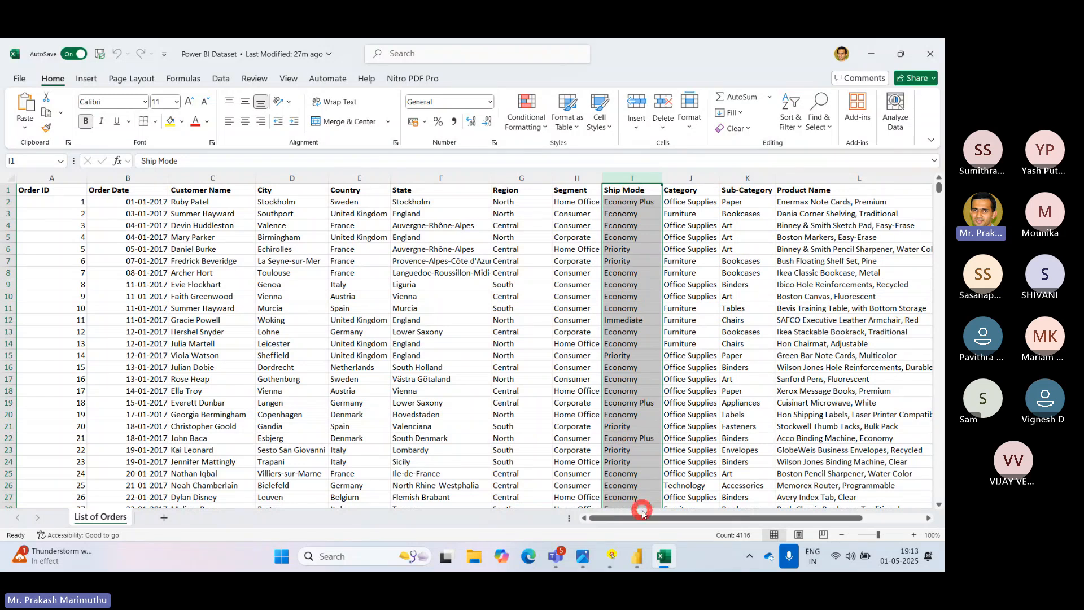
click(637, 556)
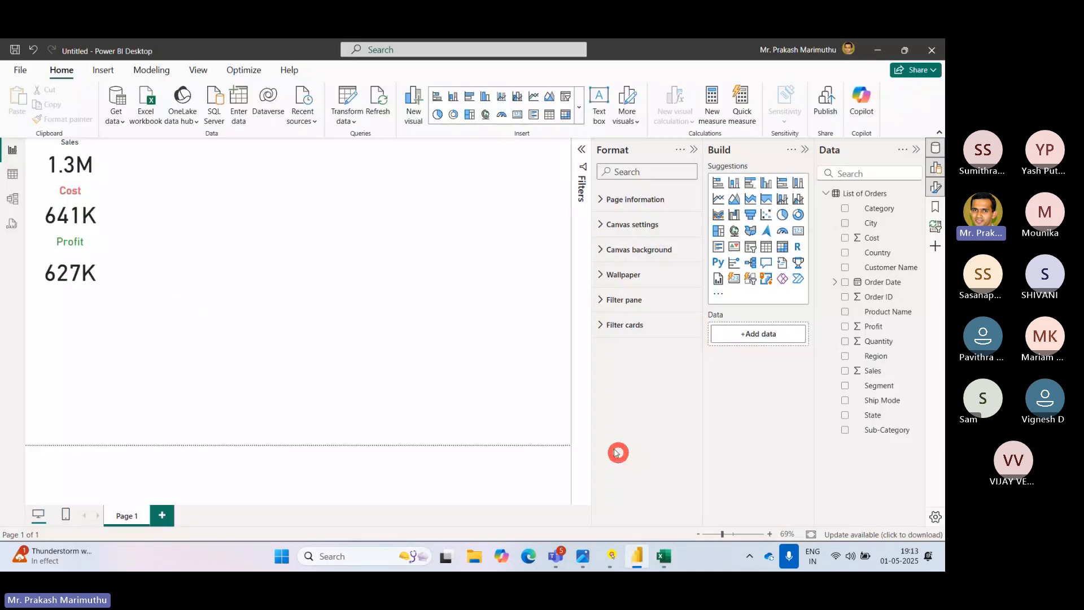
click(583, 561)
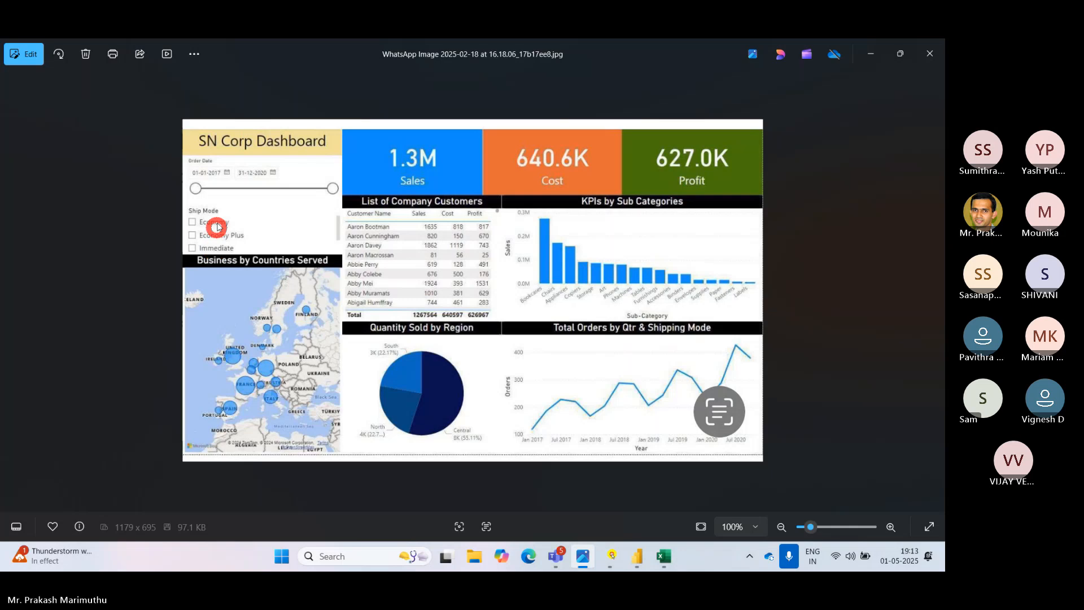
click(635, 559)
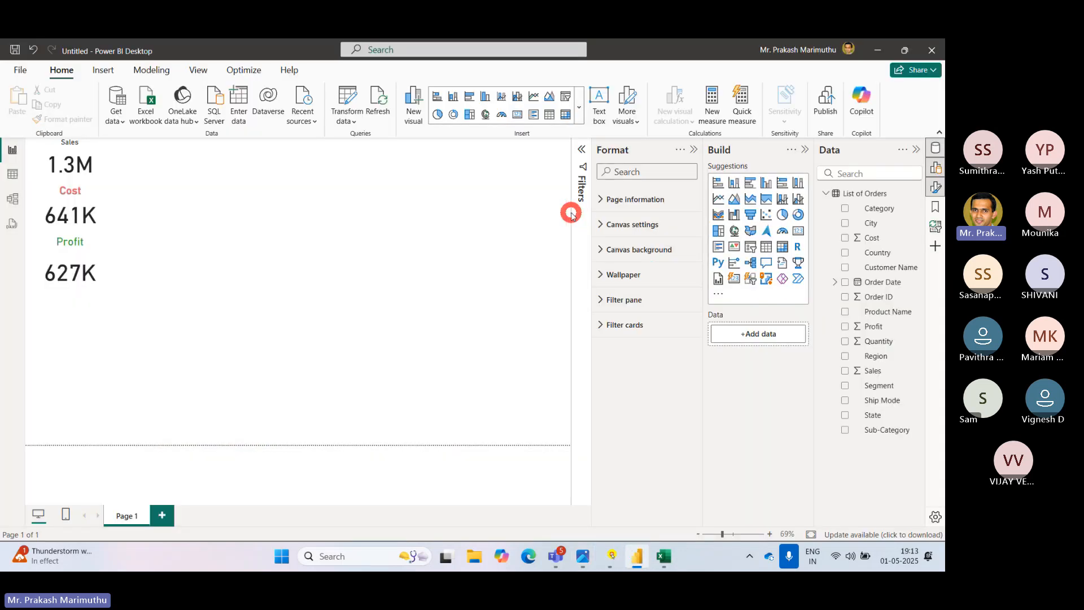
Add a slicer to the report page, using the Ship Mode field from List of Orders.
click(578, 107)
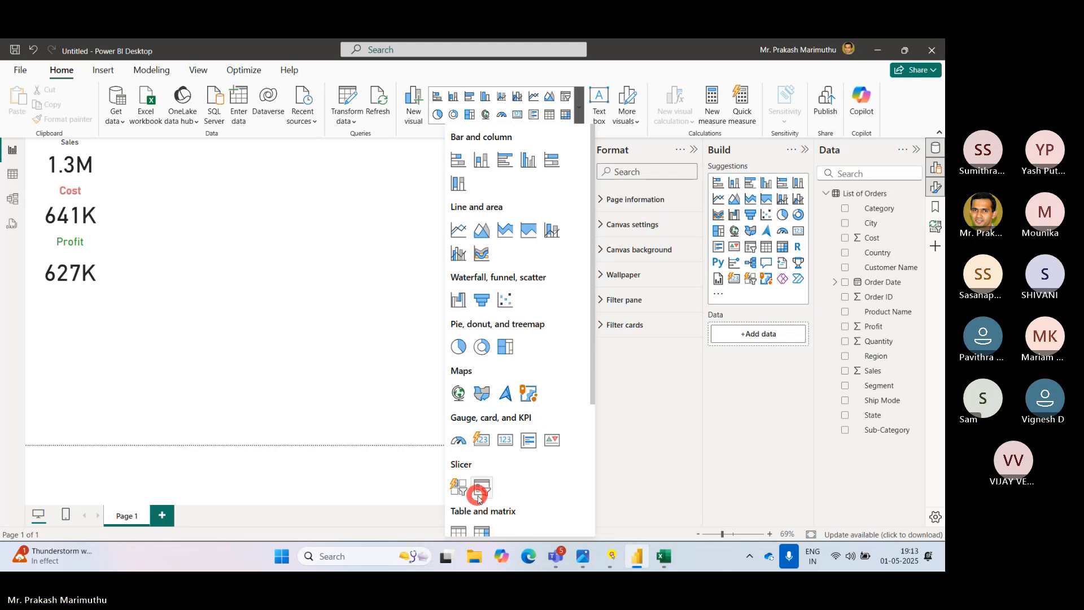
drag(478, 495, 458, 368)
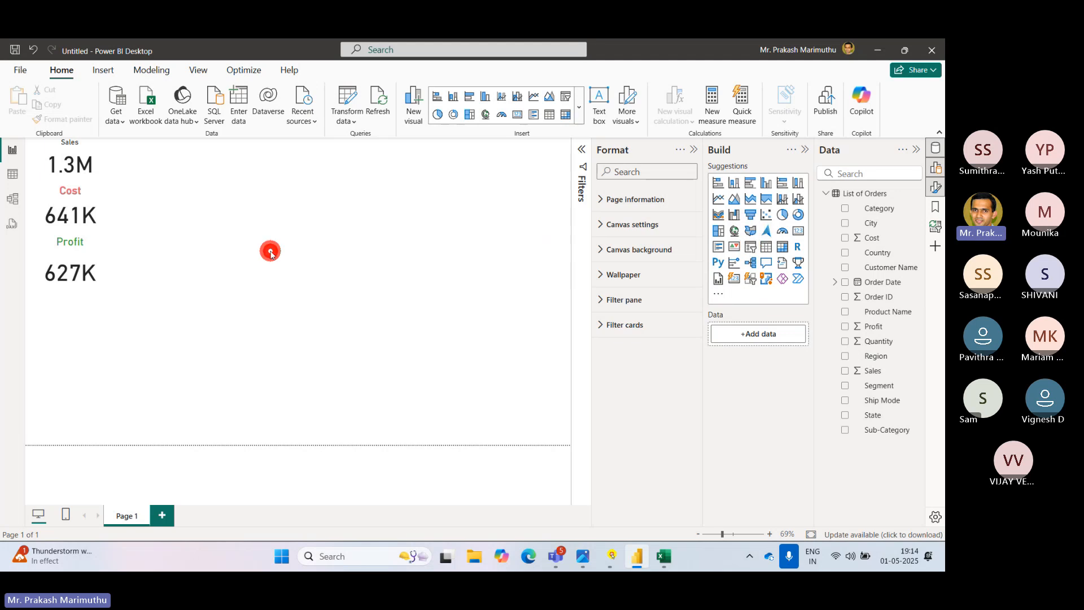
click(744, 249)
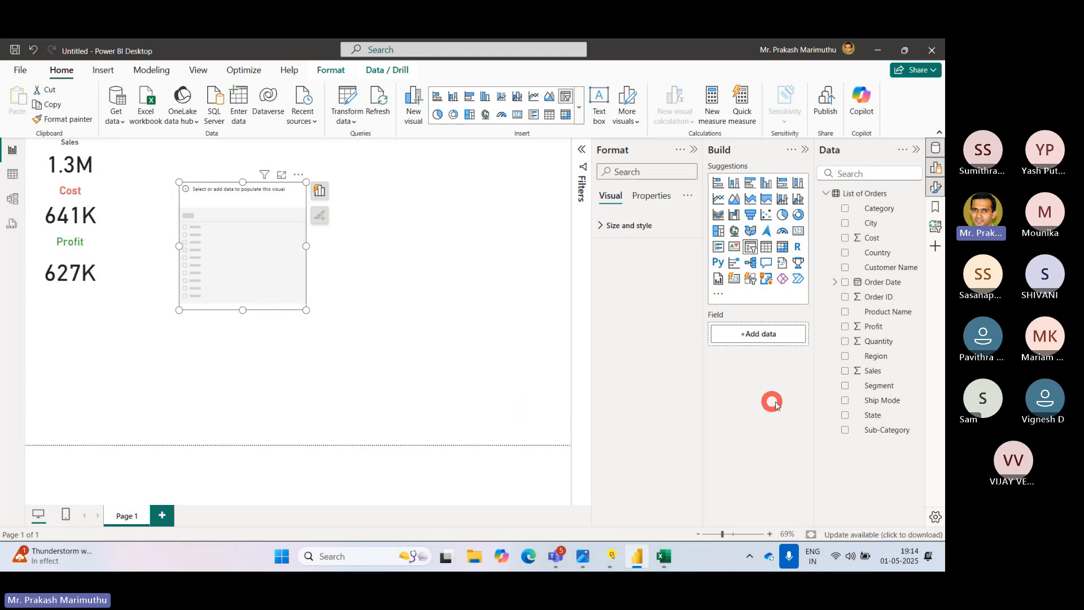
drag(879, 400, 299, 300)
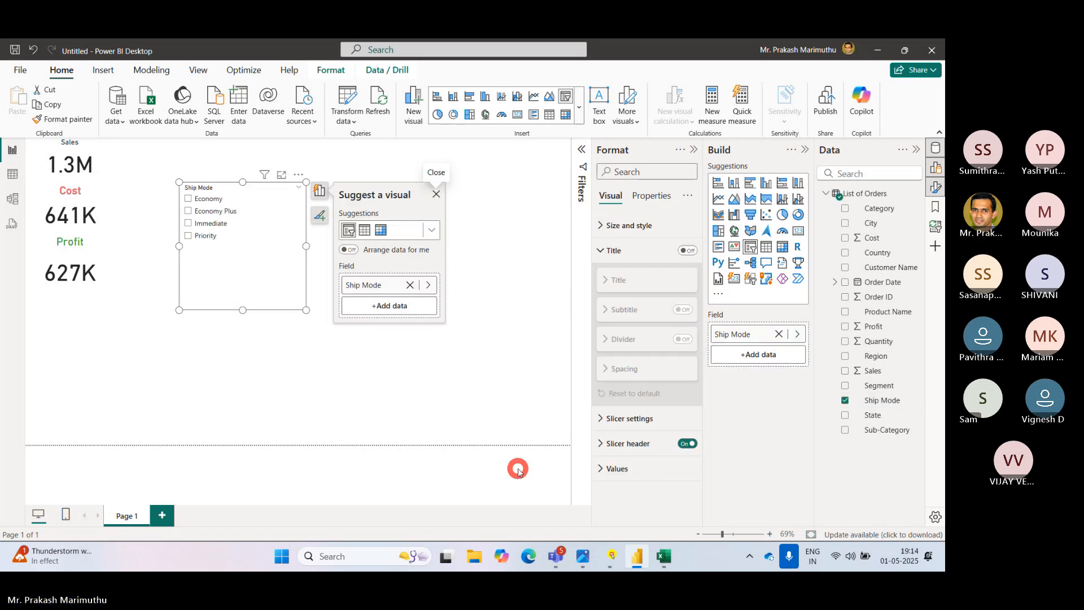
Select Priority in the Ship Mode slicer, and reposition and shorten the slicer to fit closely around its four options.
click(310, 368)
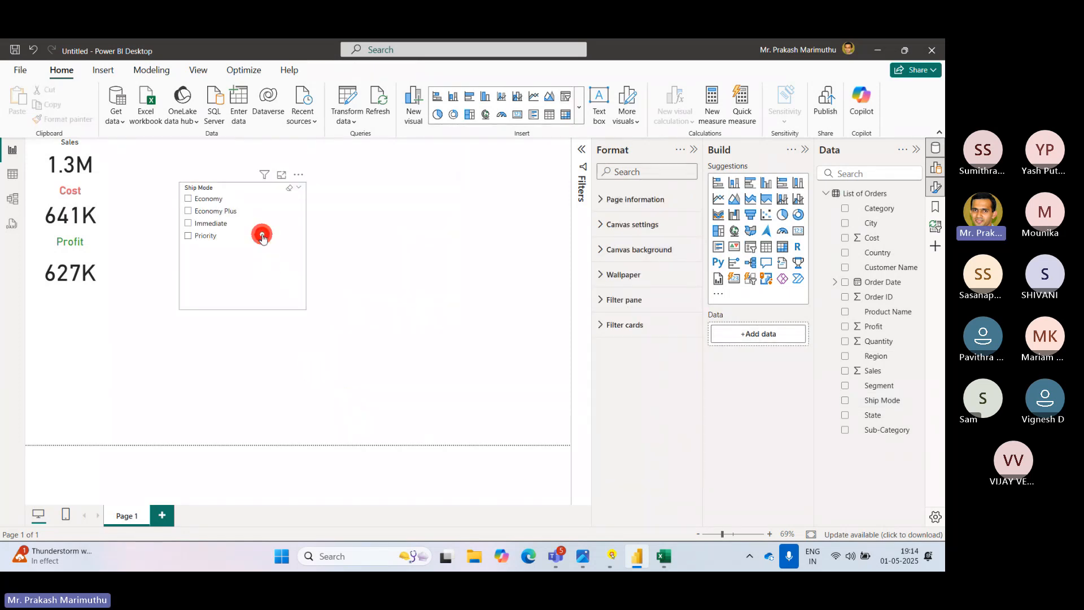
click(262, 237)
mouse_move(240, 307)
mouse_down()
mouse_move(249, 266)
mouse_move(247, 295)
mouse_up()
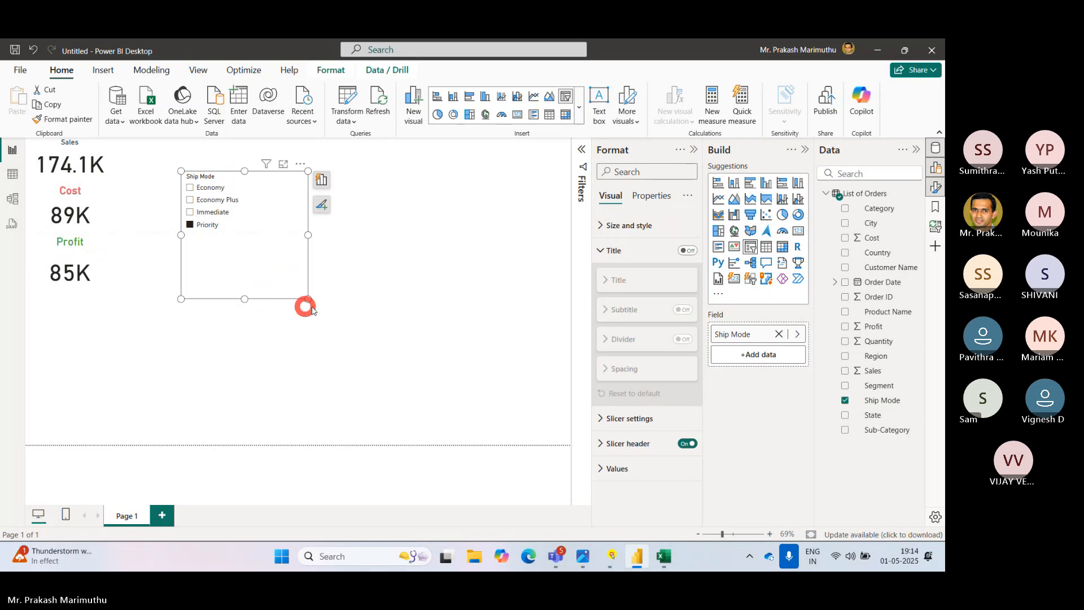
drag(312, 307, 317, 243)
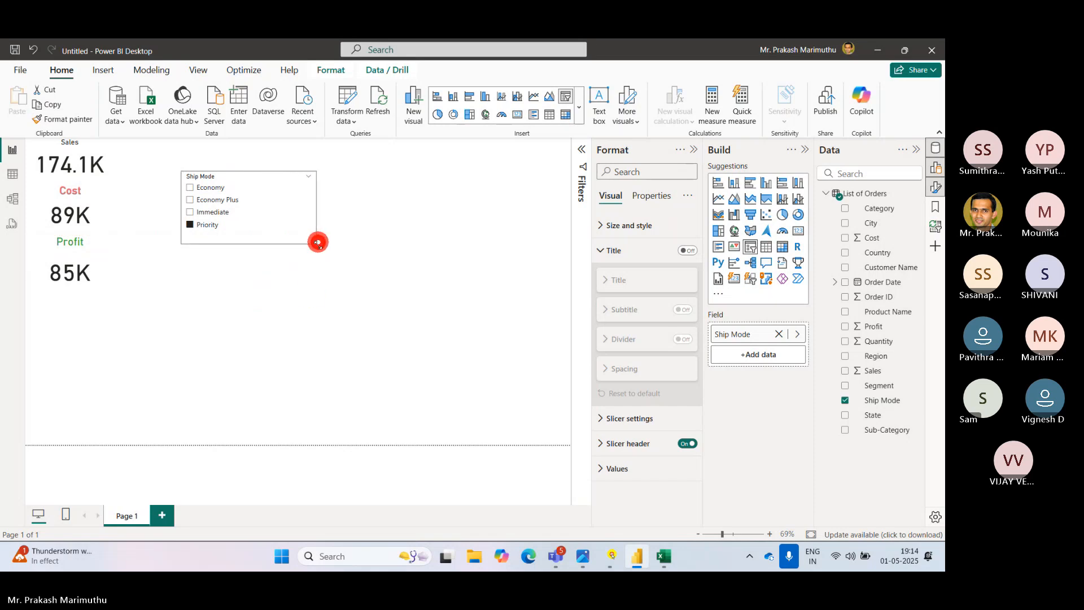
Filter the report to the Economy ship mode with the slicer.
click(310, 296)
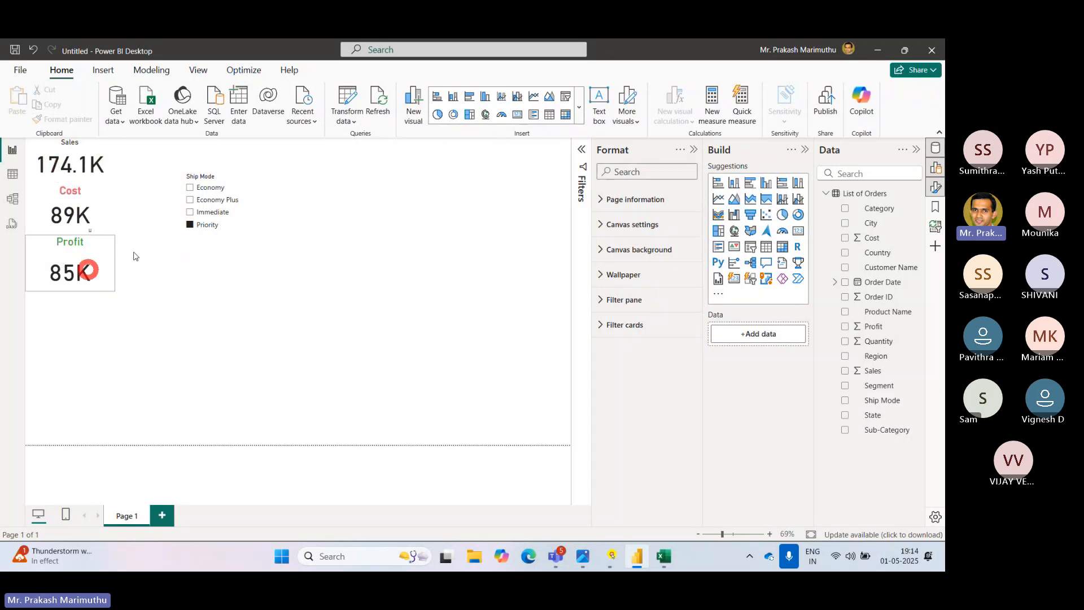
click(190, 187)
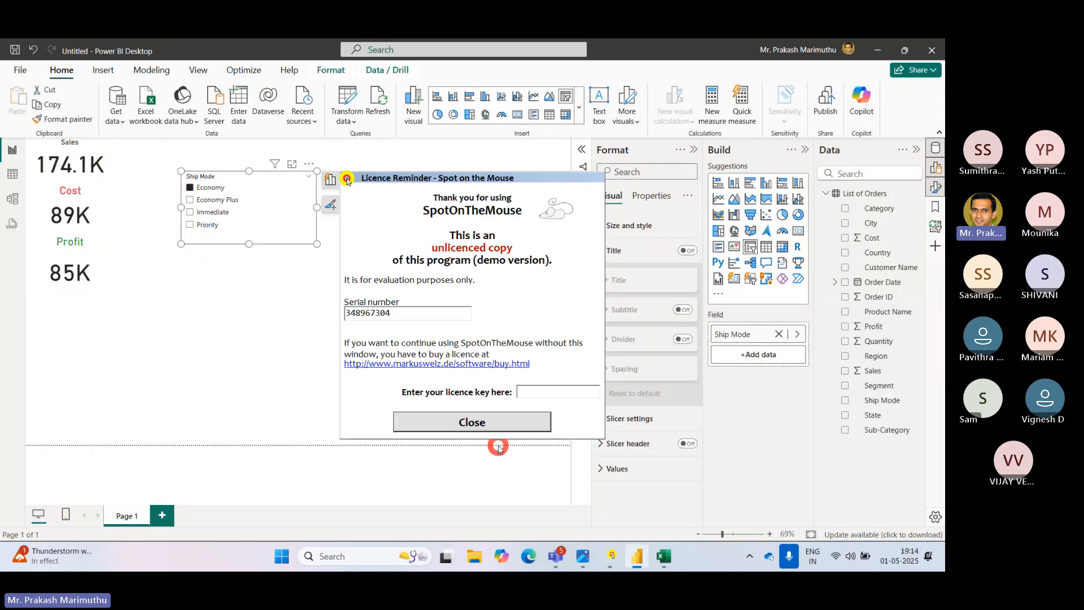
Dismiss the licence reminder, clear the Ship Mode slicer's selection, and resize the slicer to fit closely around its four options.
click(463, 423)
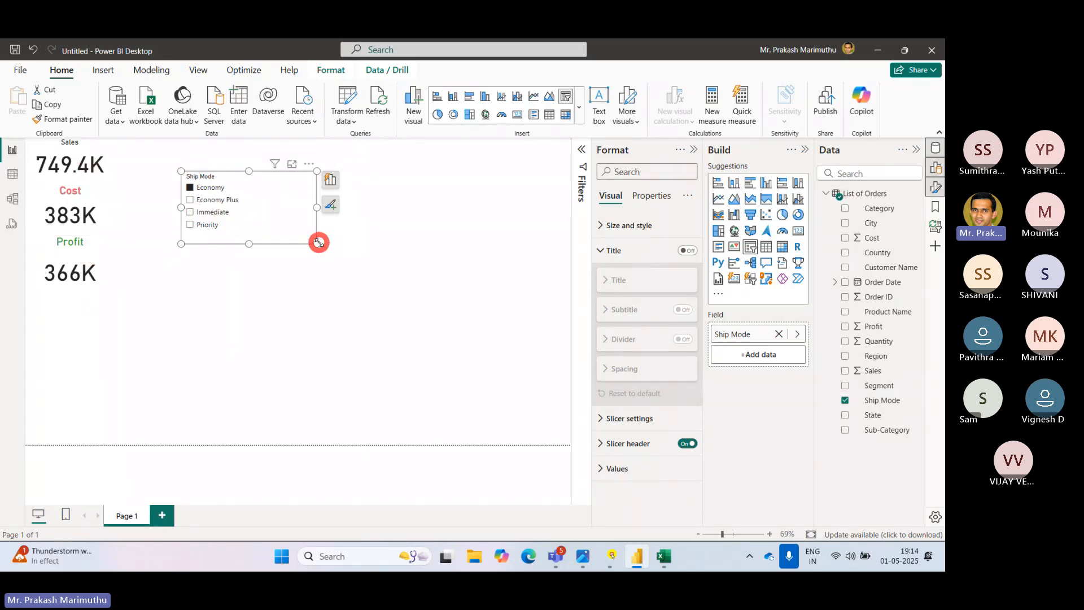
drag(319, 242, 406, 359)
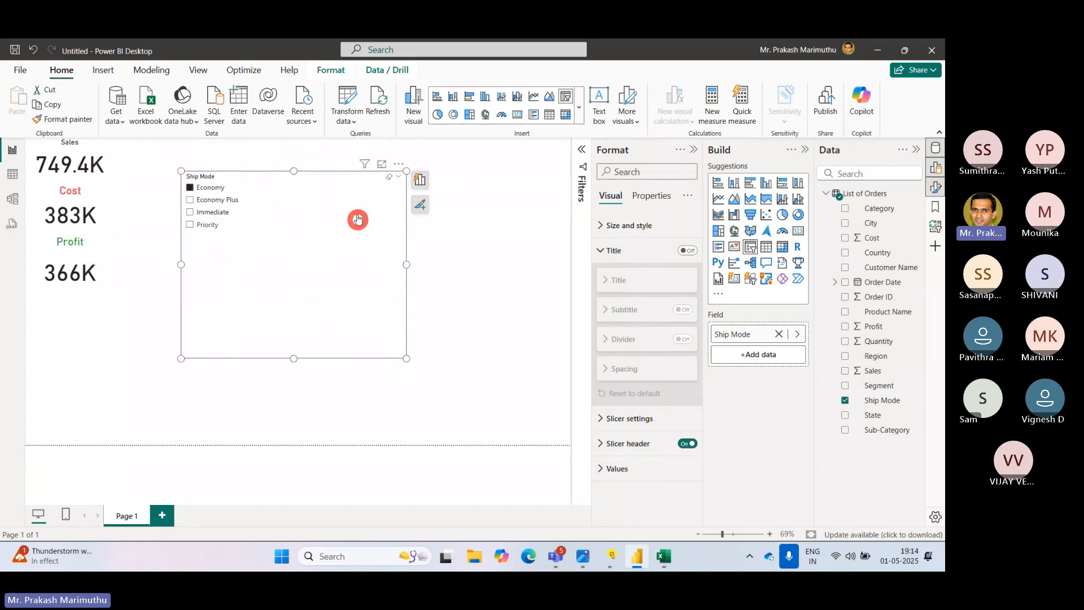
click(388, 178)
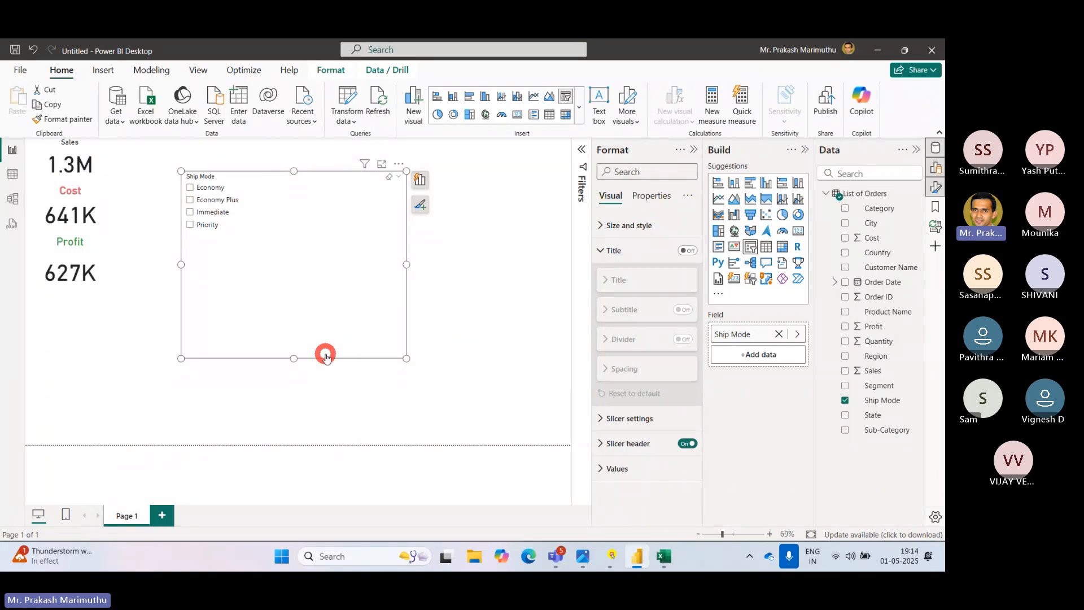
drag(293, 357, 296, 239)
click(296, 252)
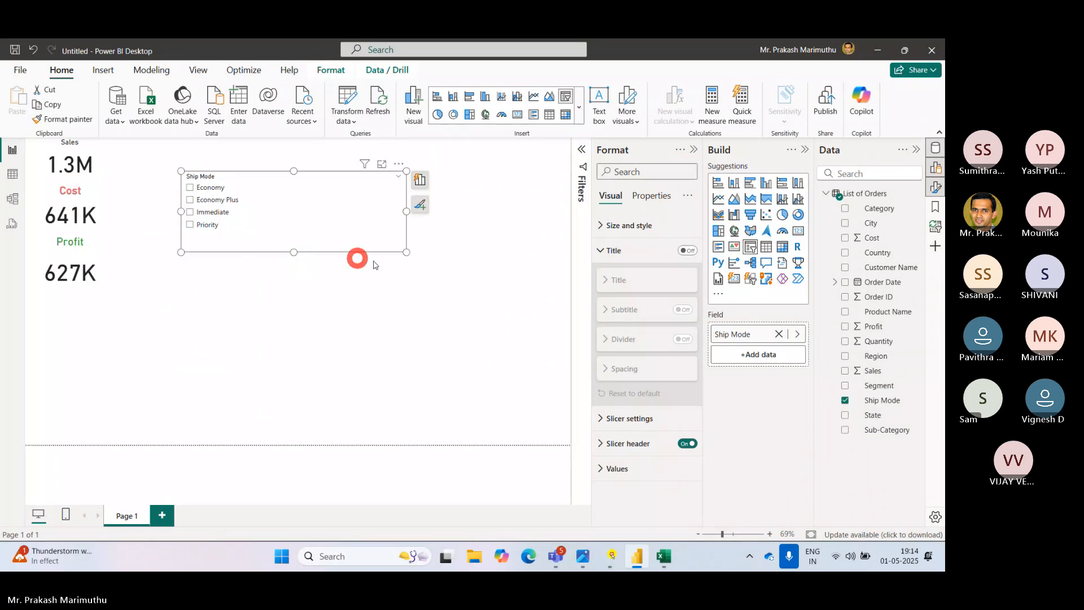
drag(406, 251, 283, 238)
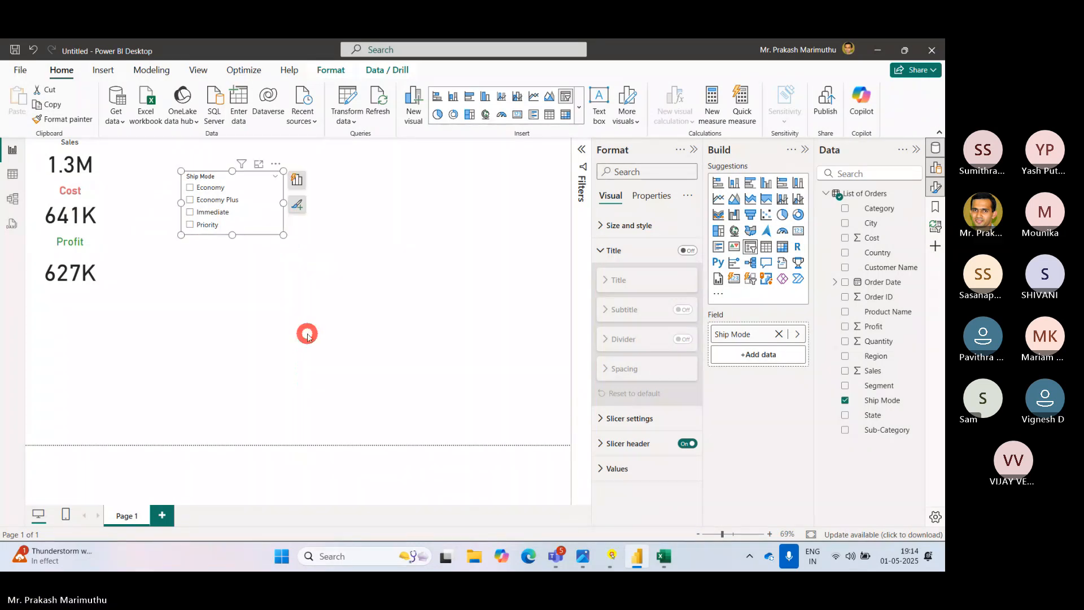
click(316, 295)
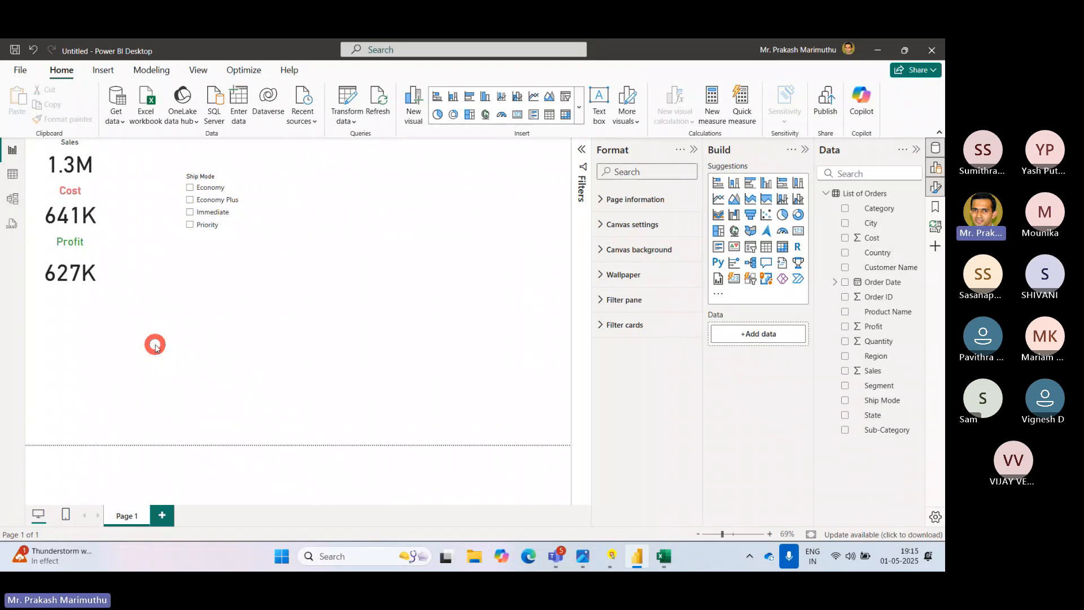
Select Economy, line up the Sales, Cost and Profit cards in a row, and place the Ship Mode slicer below them near the page's left edge.
click(190, 189)
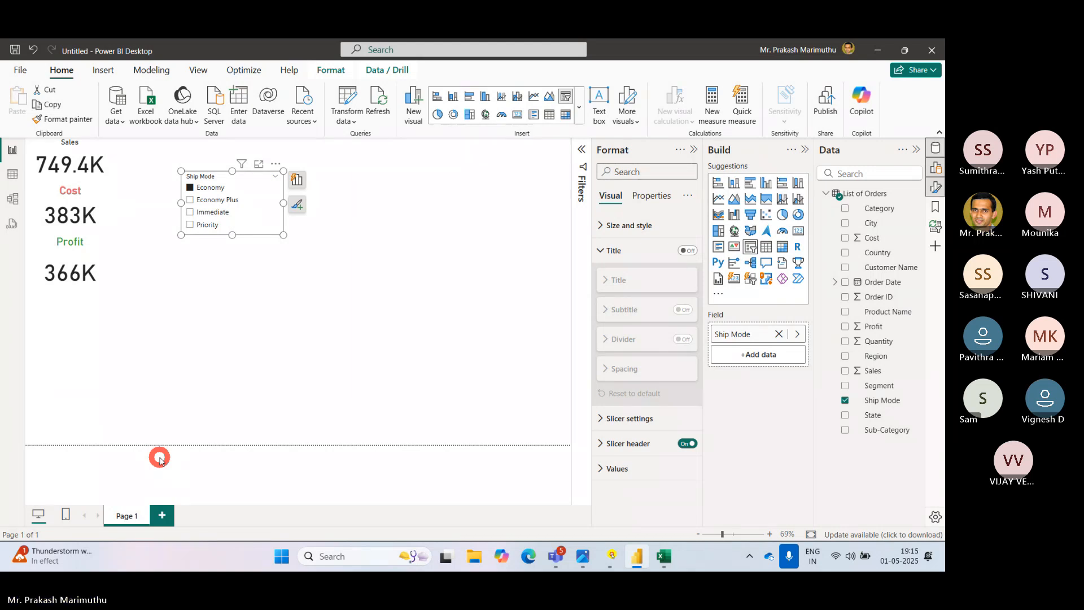
drag(258, 230, 268, 402)
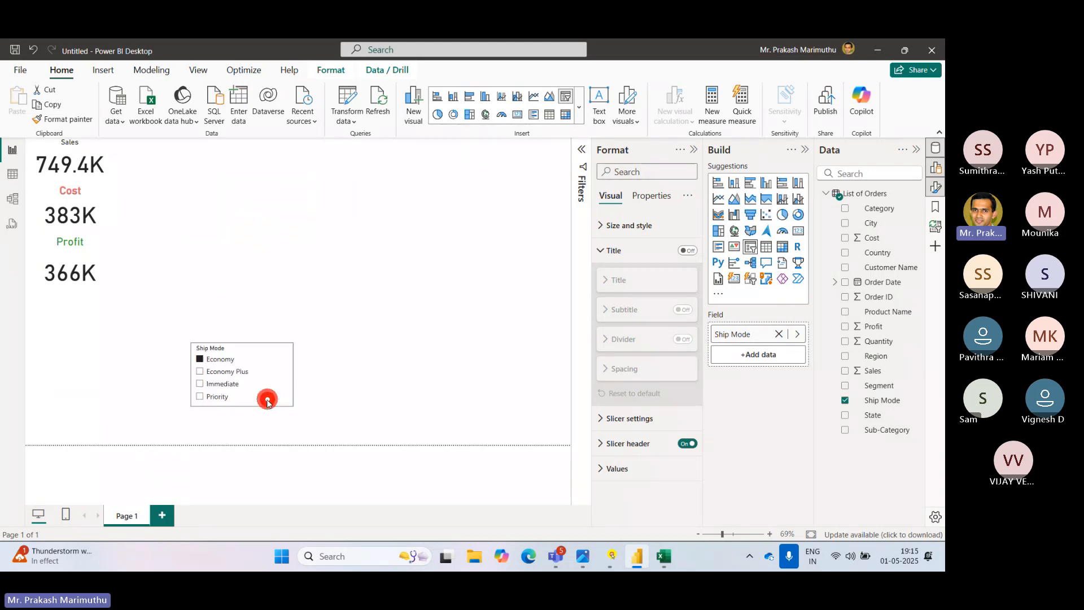
drag(72, 169, 226, 193)
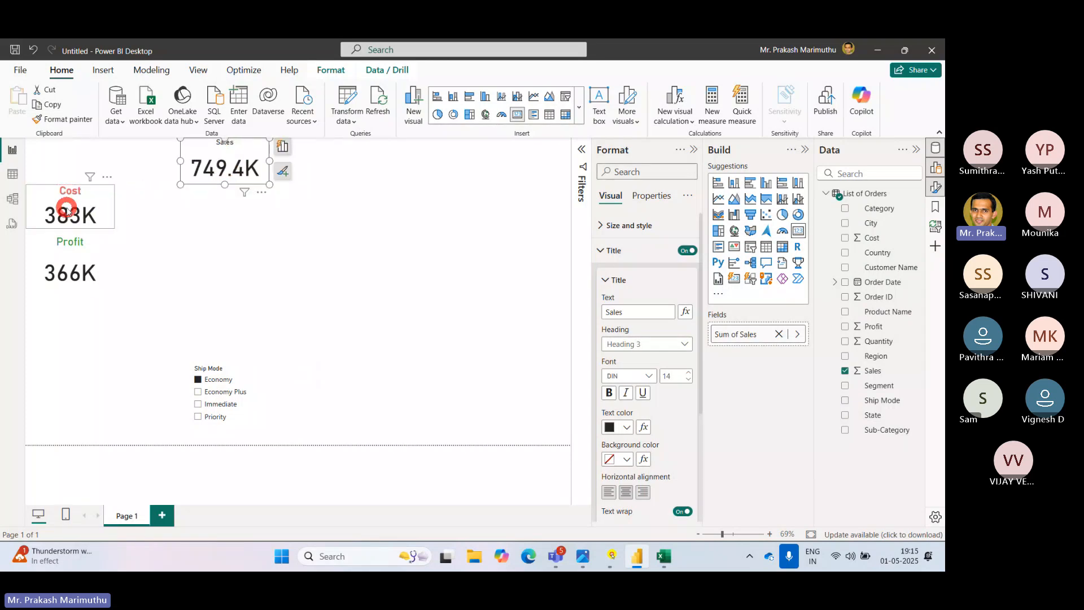
drag(67, 209, 333, 167)
drag(72, 290, 438, 173)
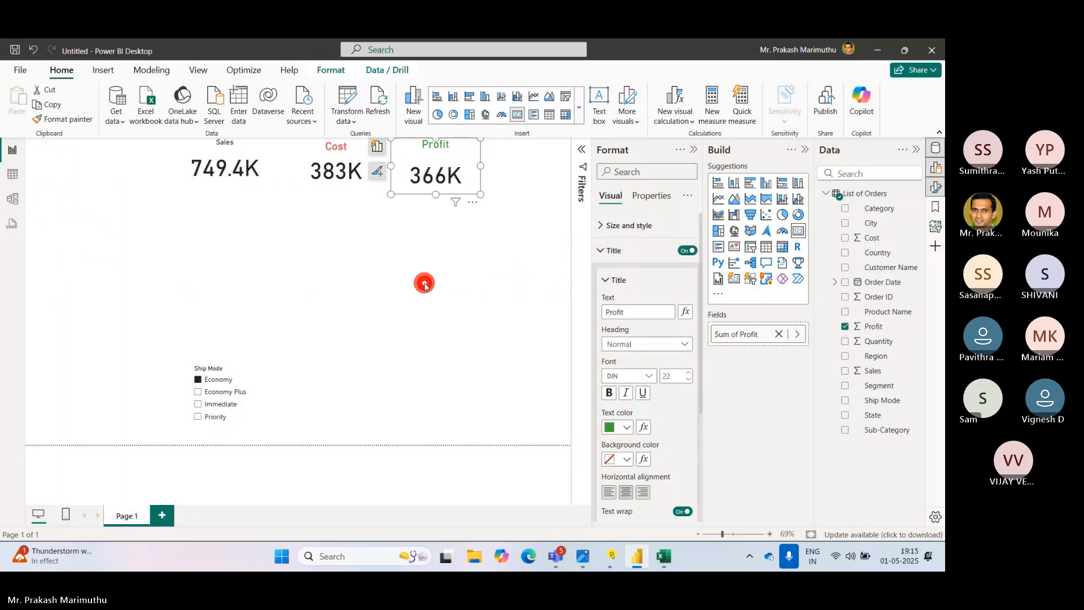
click(337, 413)
drag(226, 395, 72, 249)
click(209, 310)
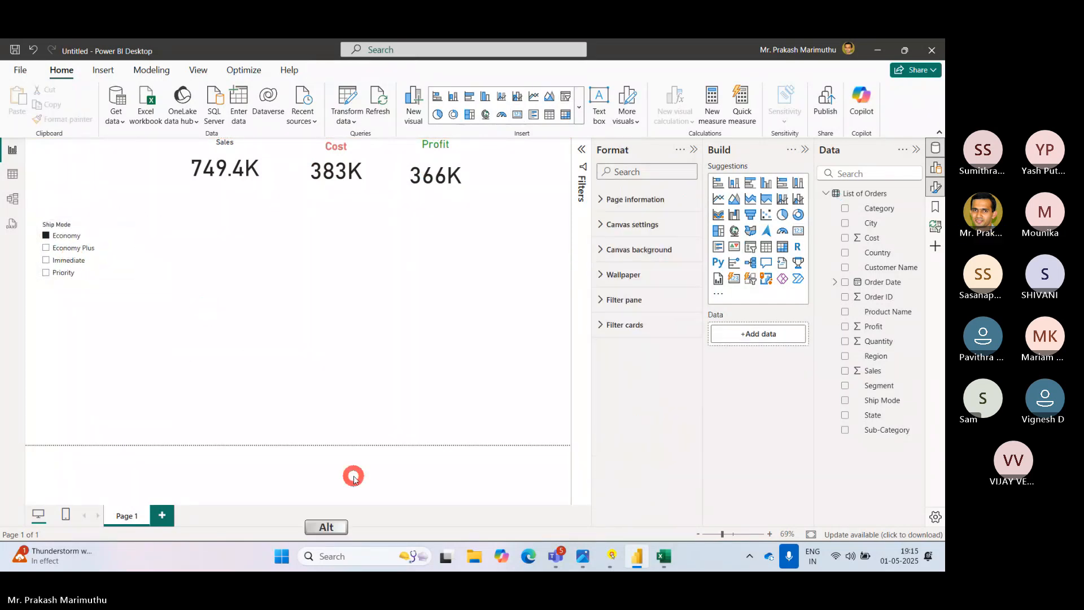
Check the slicer's placement in the reference dashboard image, and clear the Ship Mode selection back in Power BI.
key(alt+Tab)
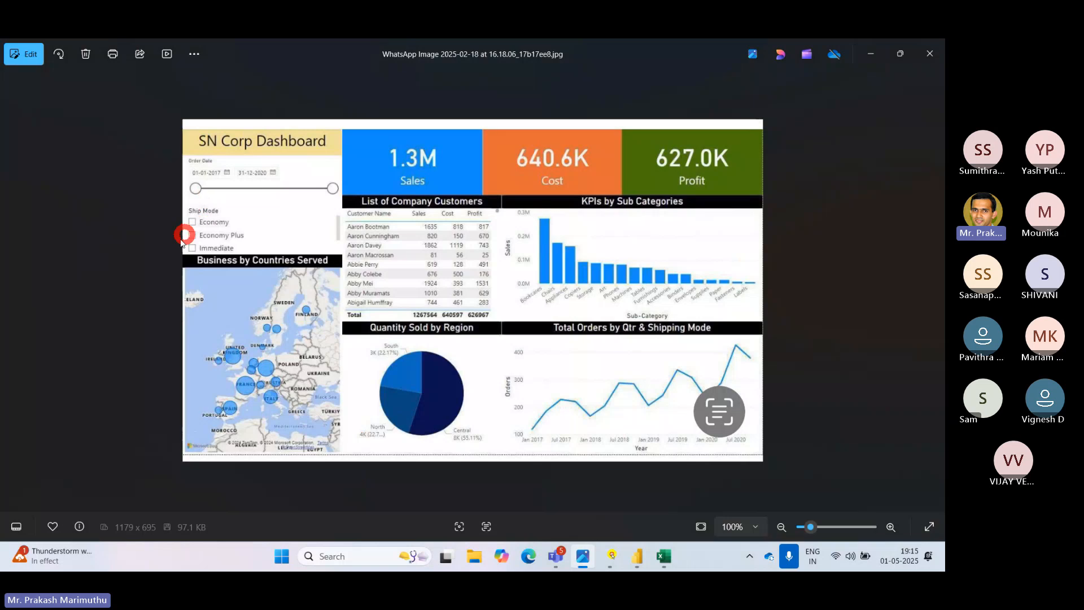
key(alt+Tab)
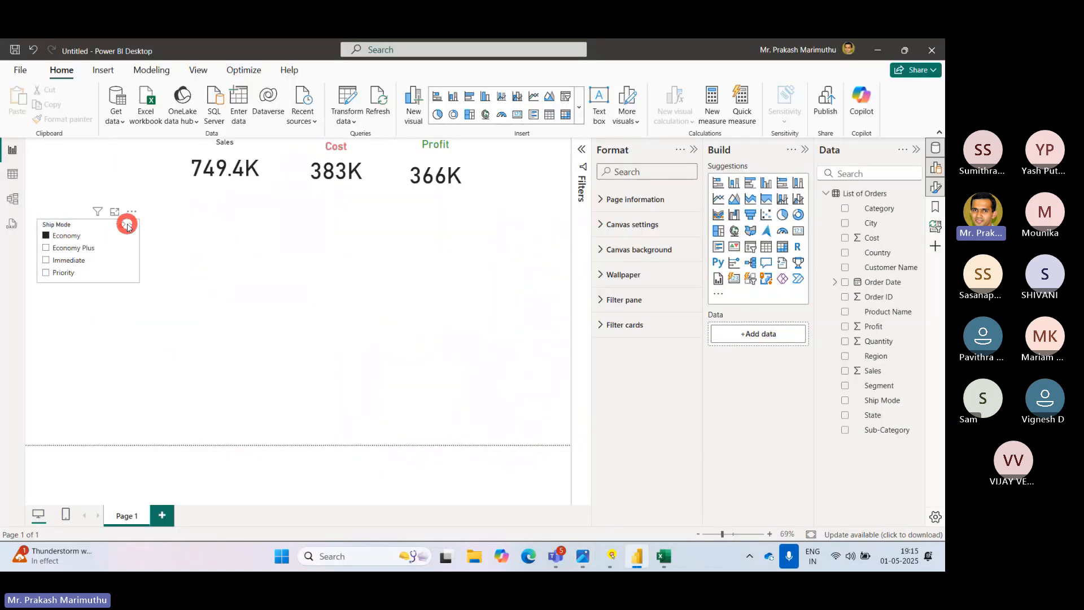
click(122, 225)
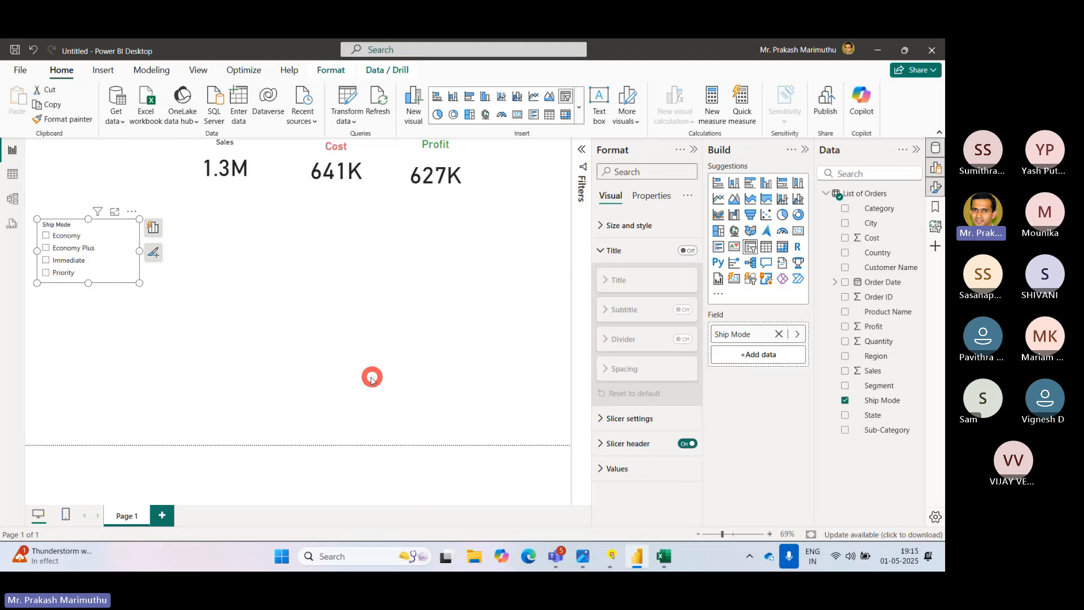
click(348, 330)
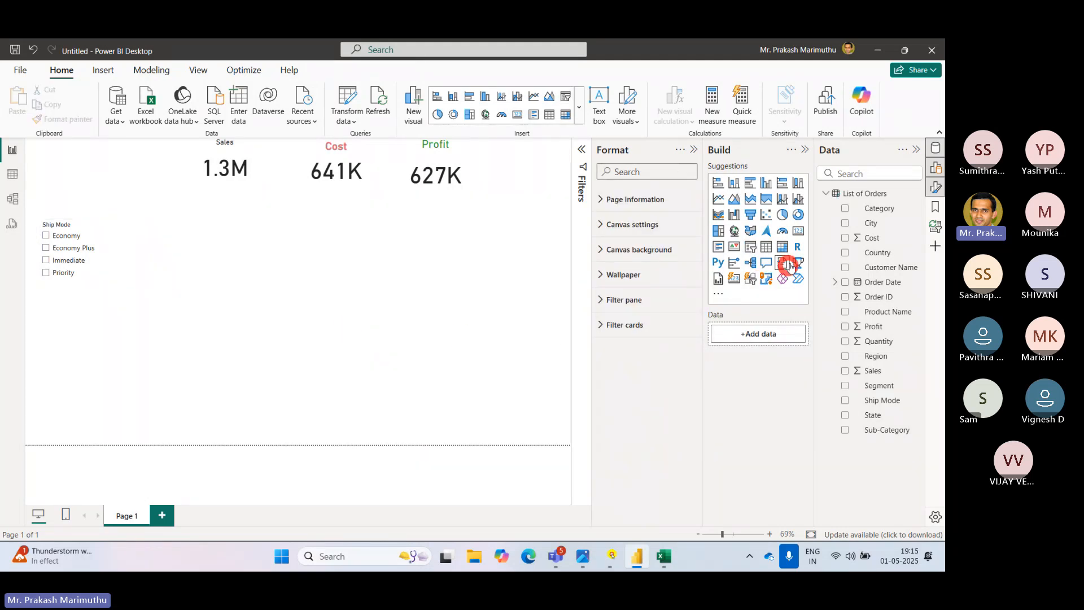
Add a second slicer below the Ship Mode slicer, using the Region field from List of Orders.
click(751, 249)
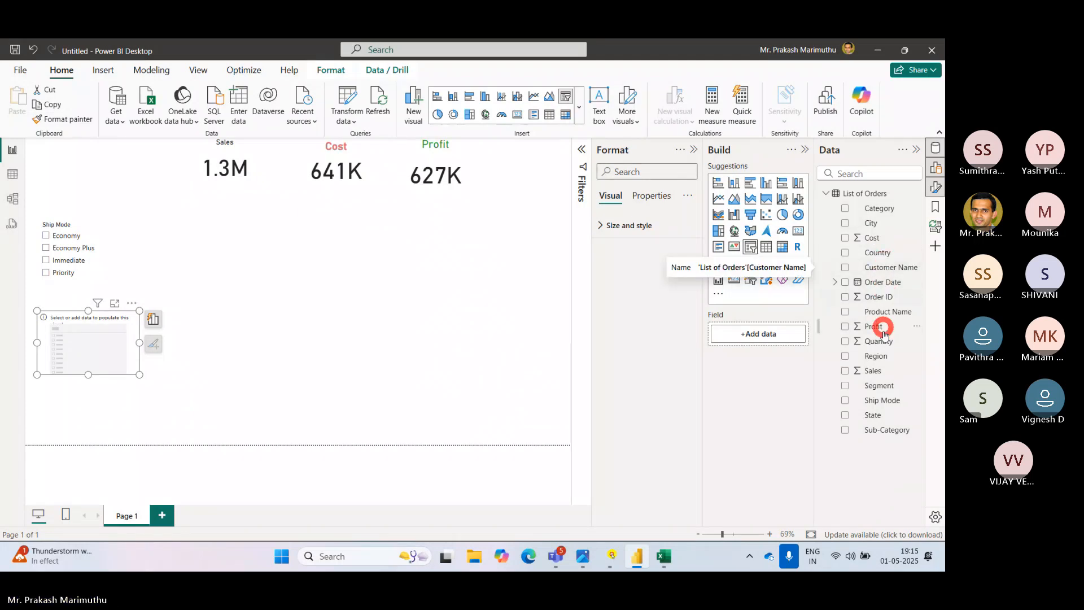
drag(875, 356, 99, 339)
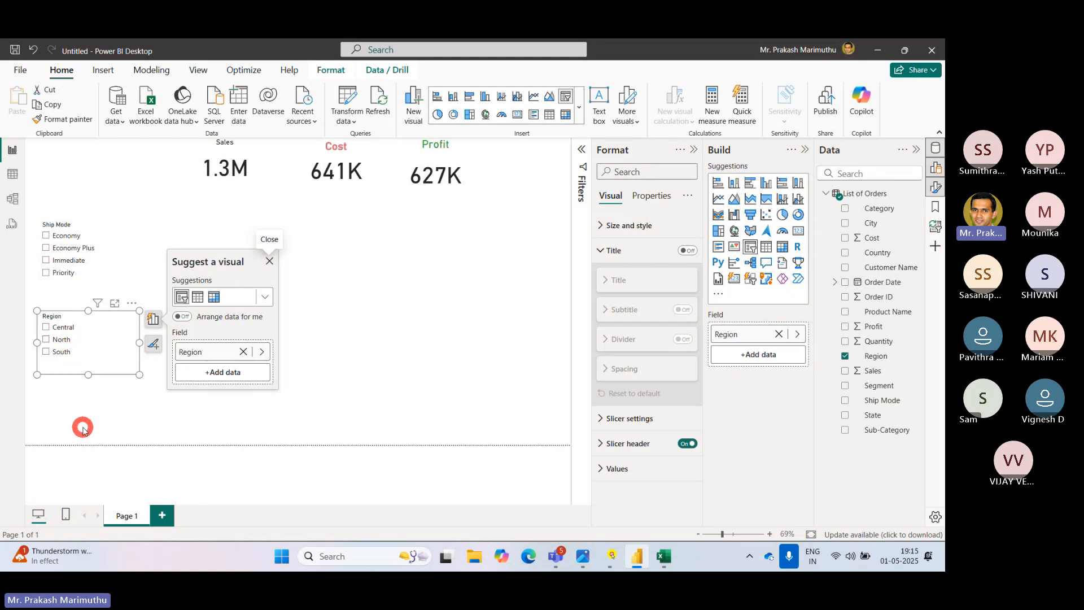
click(101, 421)
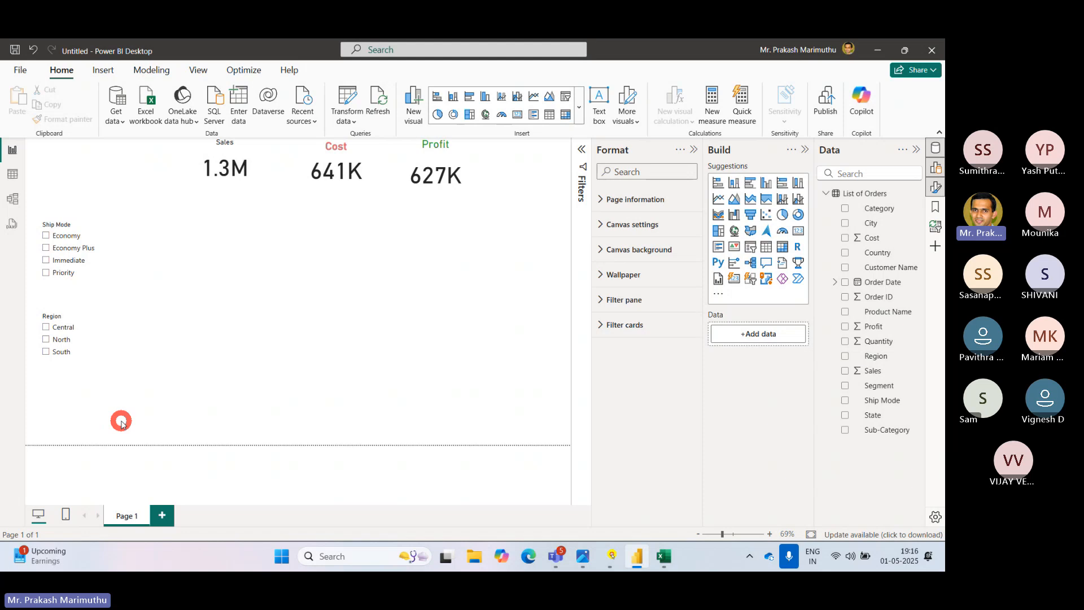
Filter the report to the Central region with the slicer, and extend the selection to include South as well.
click(45, 328)
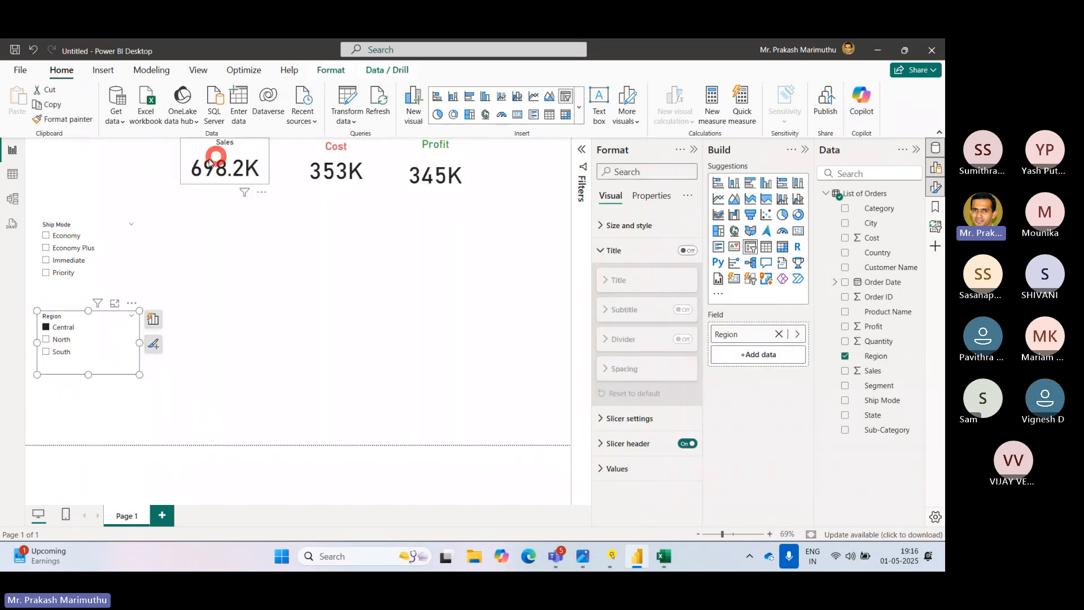
click(308, 382)
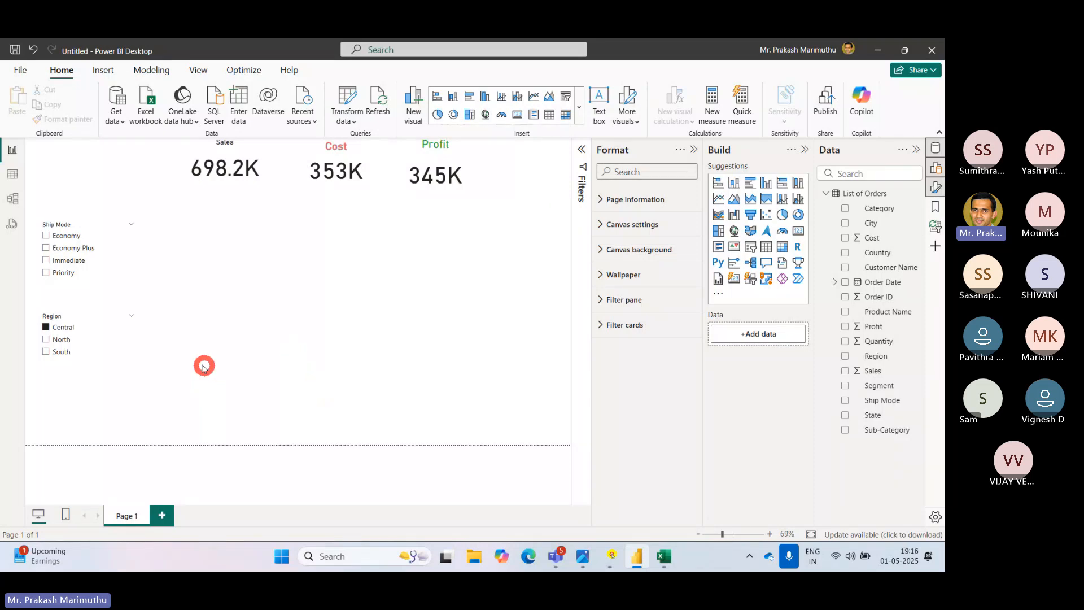
ctrl+click(48, 354)
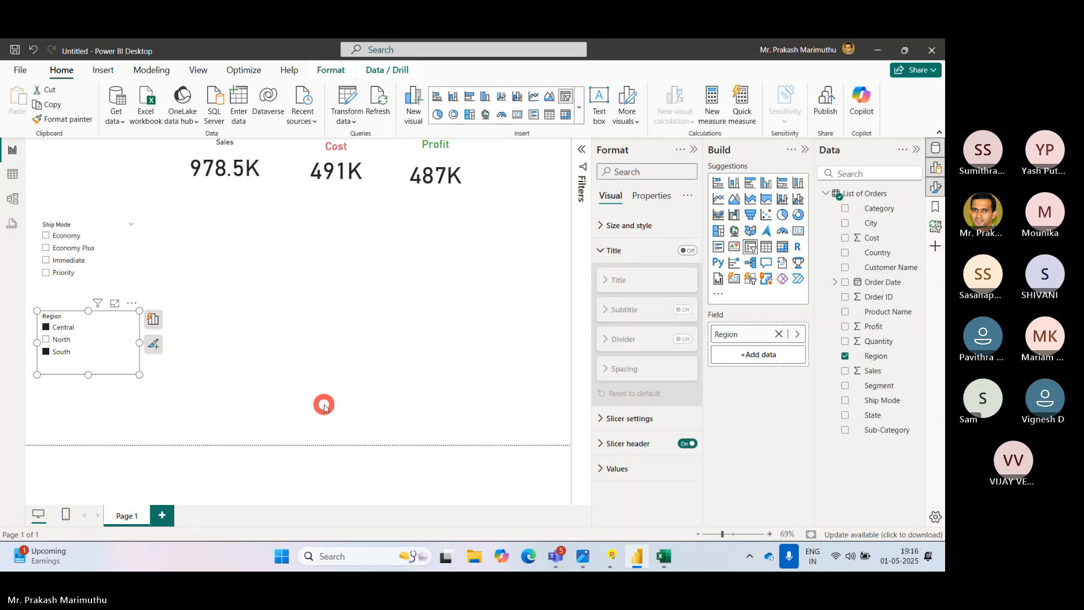
Change the Region selection to South alone and combine it with the Priority ship mode.
click(48, 331)
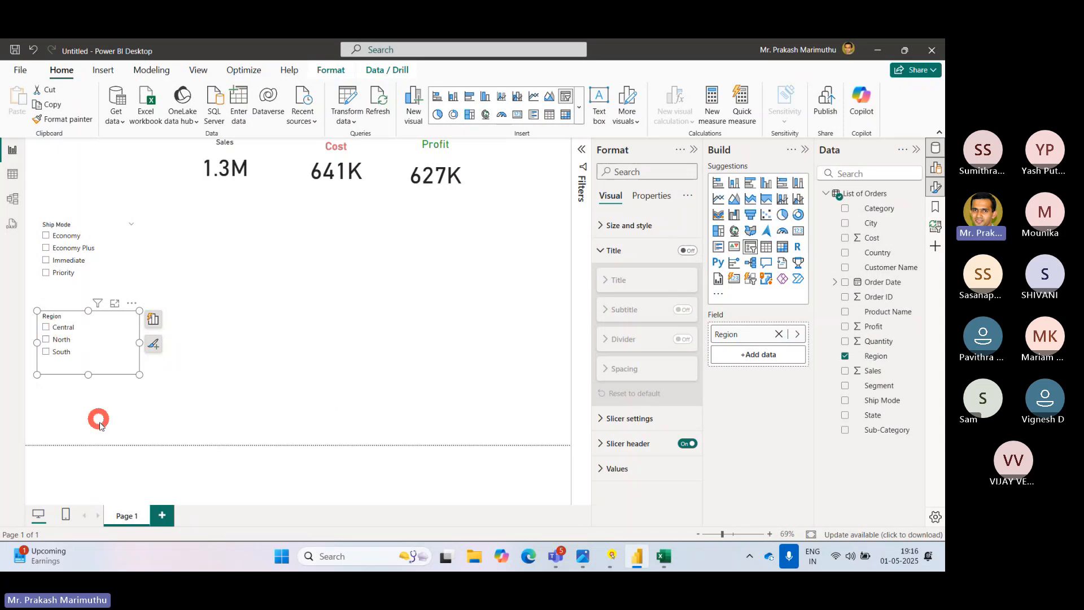
click(46, 351)
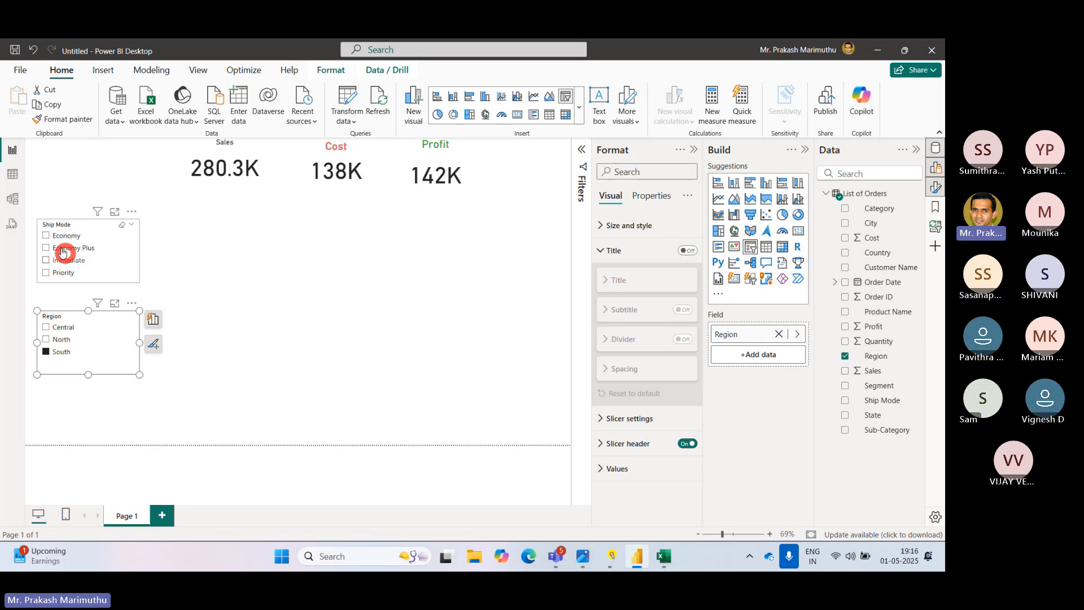
click(45, 237)
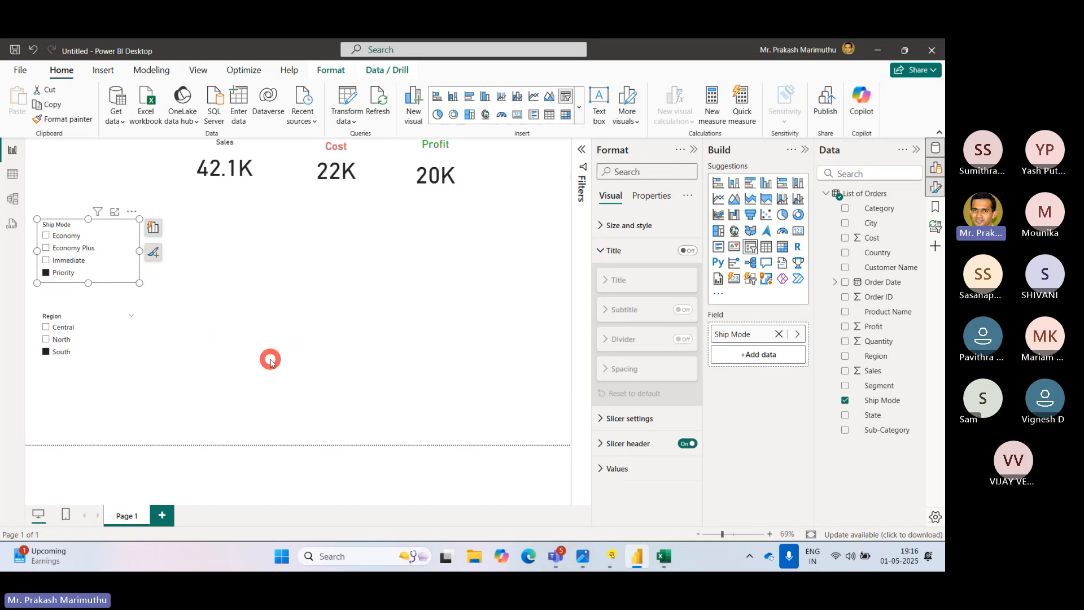
Delete the Ship Mode and Region slicers from the report page.
key(Delete)
click(115, 344)
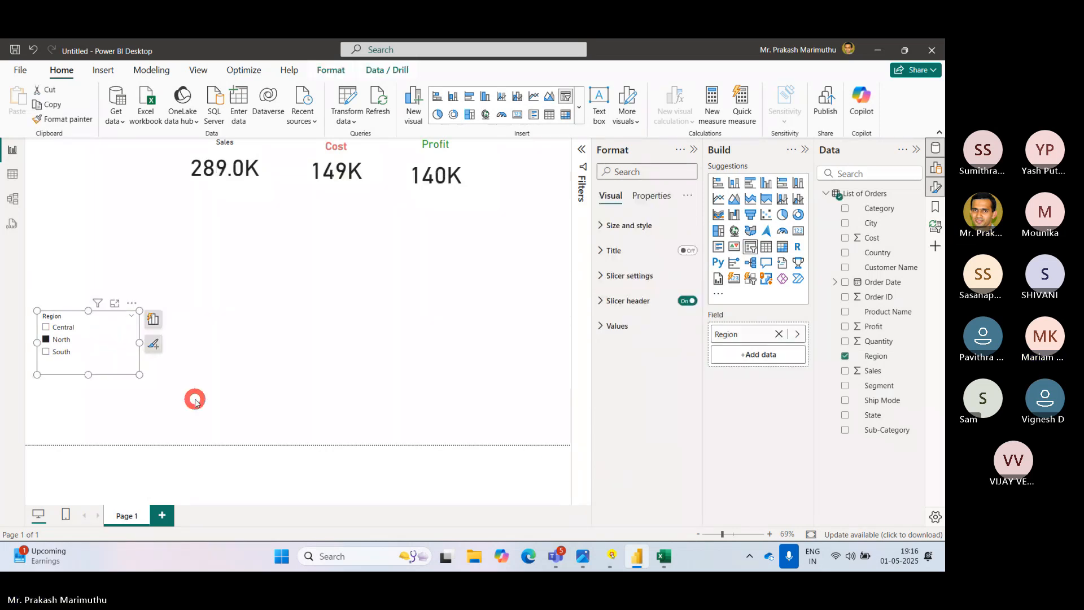
key(Delete)
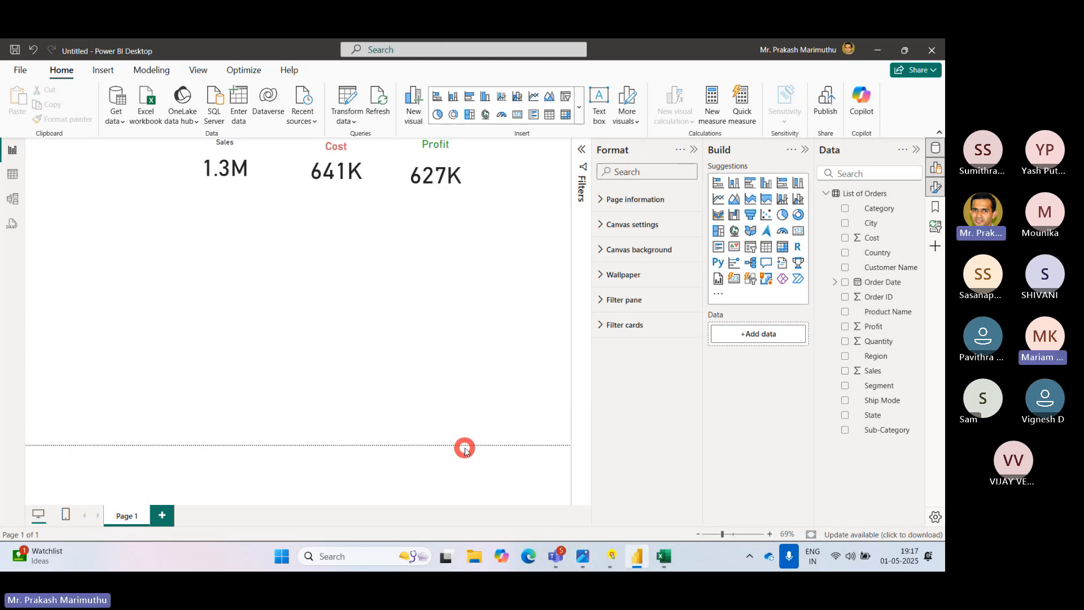
Switch to the Power BI report in the browser, add a slicer with the Ship Mode field below the cards, and select Economy Plus.
mouse_move(556, 556)
click(482, 446)
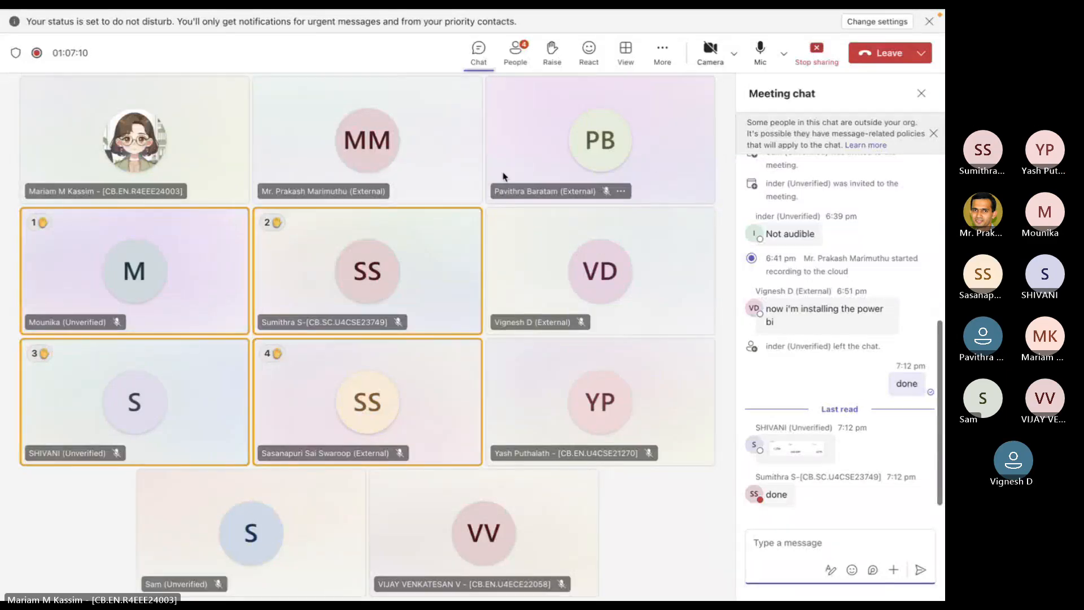
key(super+Tab)
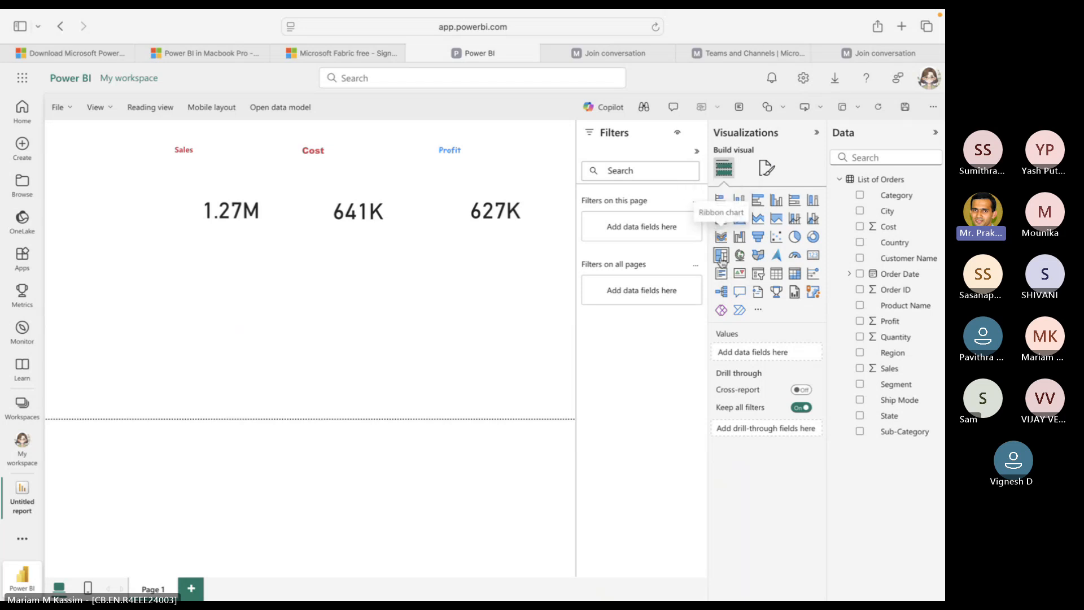
click(759, 276)
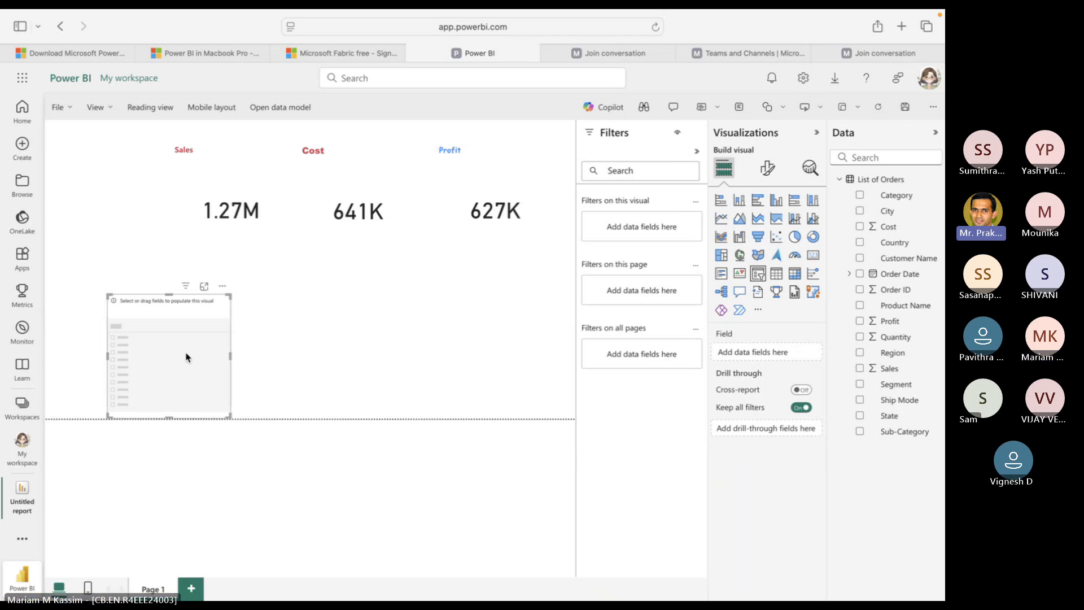
drag(186, 358, 272, 332)
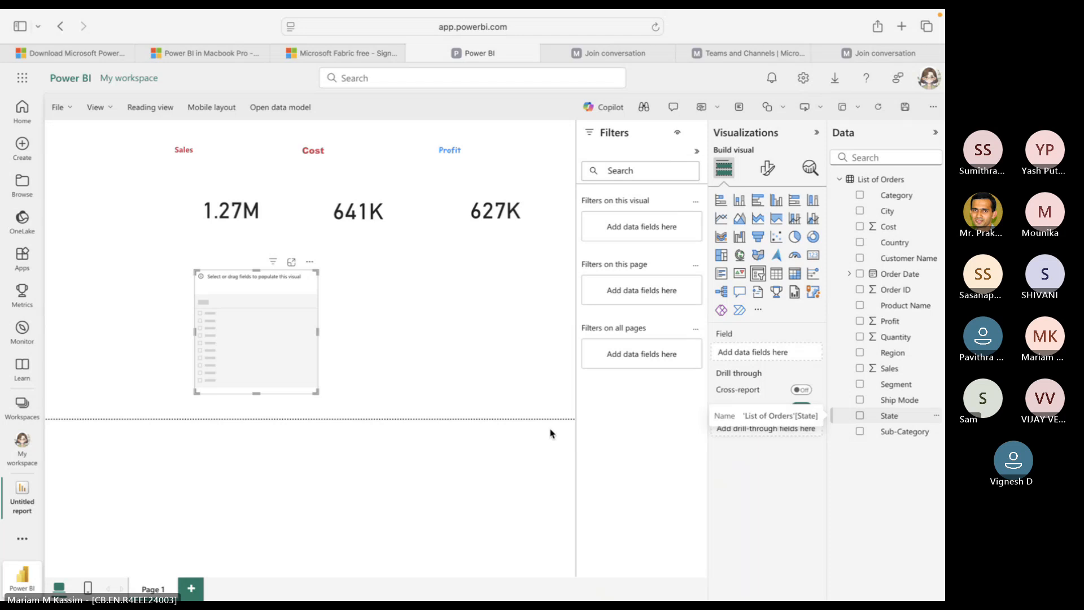
drag(902, 400, 280, 328)
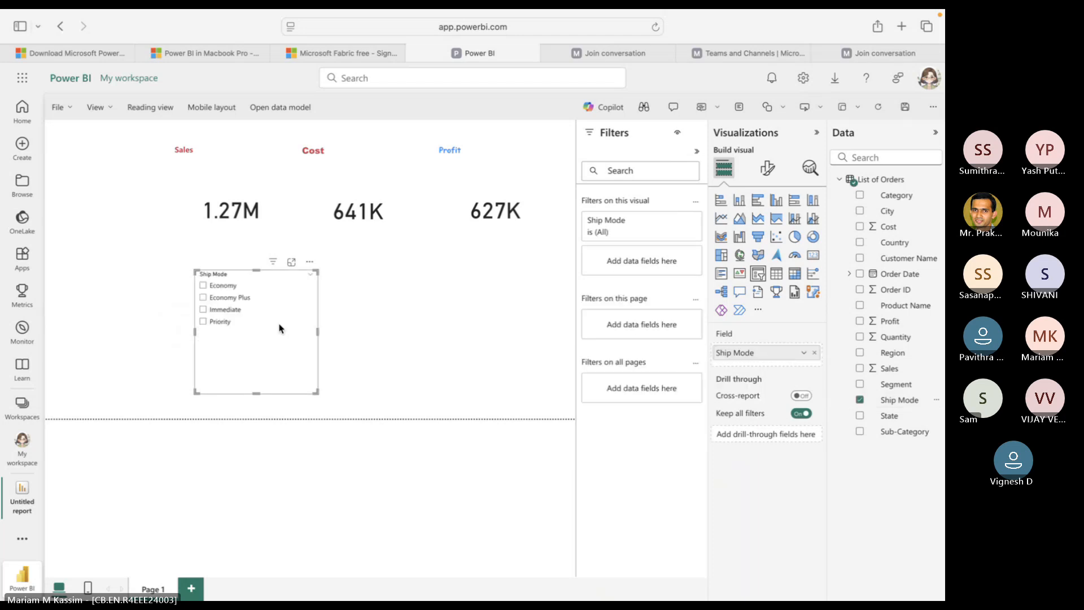
click(203, 297)
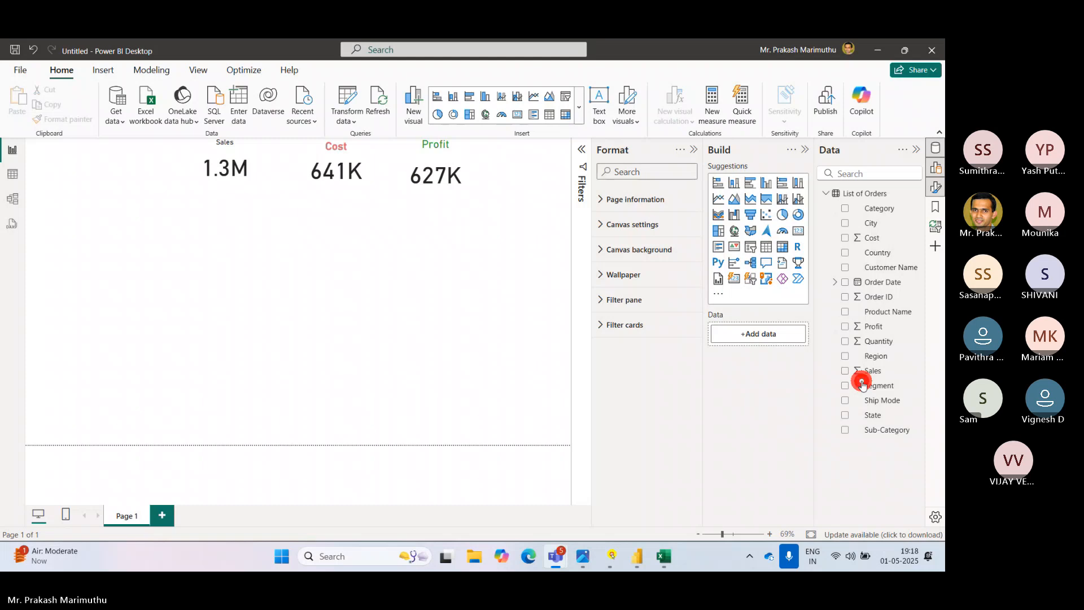
Back in Power BI Desktop, add a Ship Mode slicer below the cards near the page's left edge and dismiss the visual suggestions.
click(751, 249)
drag(168, 288, 116, 258)
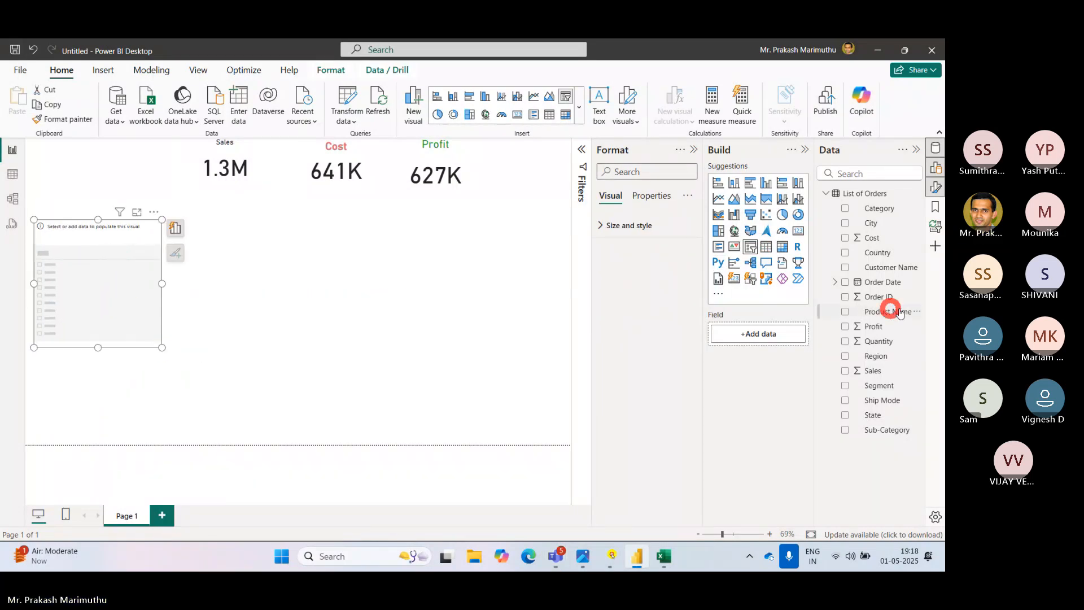
drag(889, 399, 118, 288)
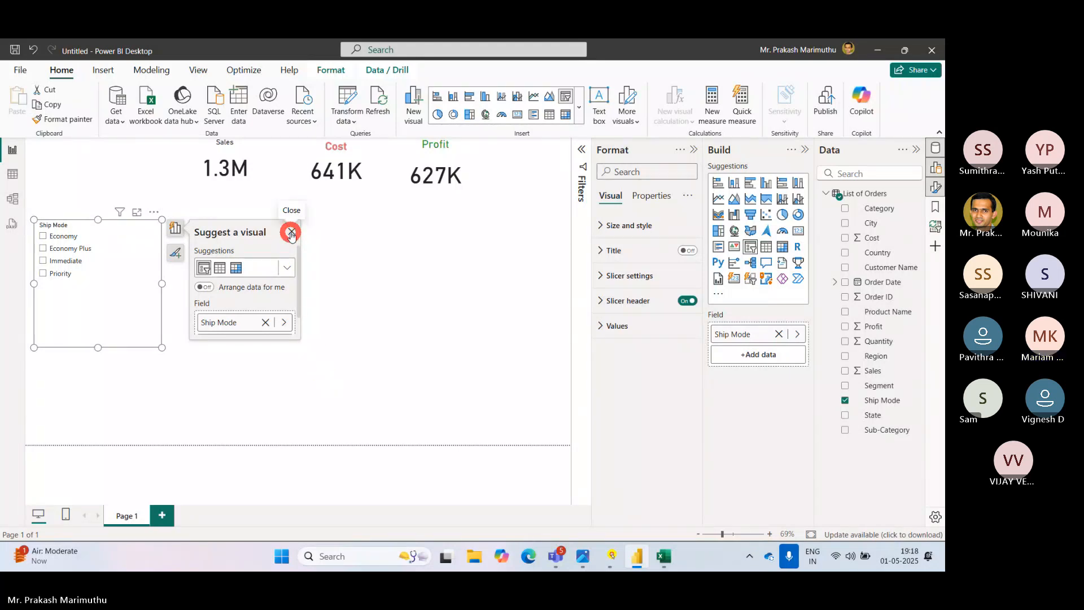
click(291, 235)
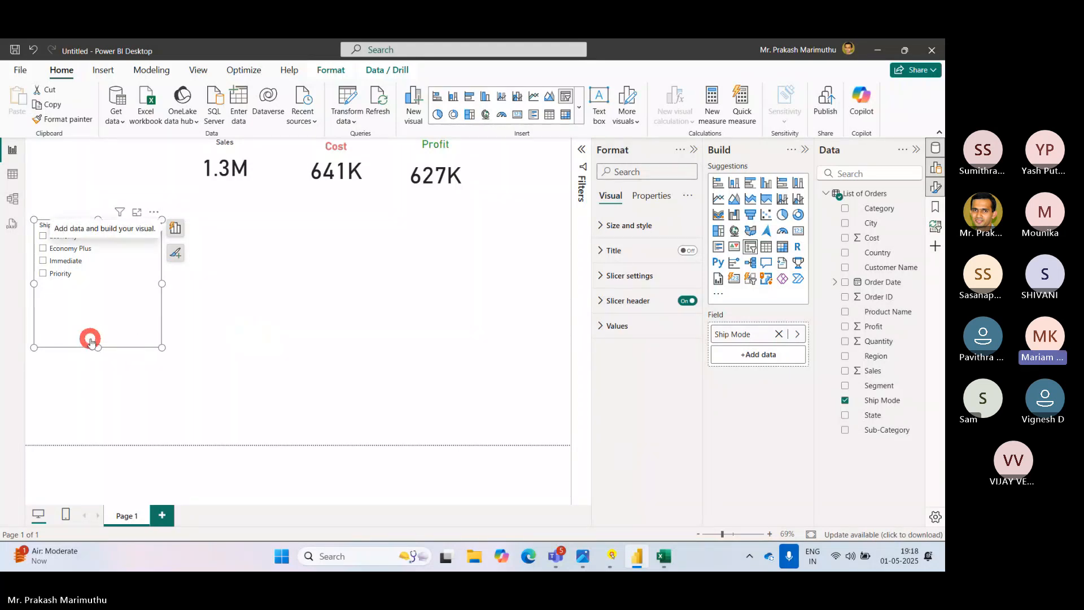
Shrink the Ship Mode slicer to fit closely around its four options and check the page against the reference dashboard image.
drag(99, 341, 114, 291)
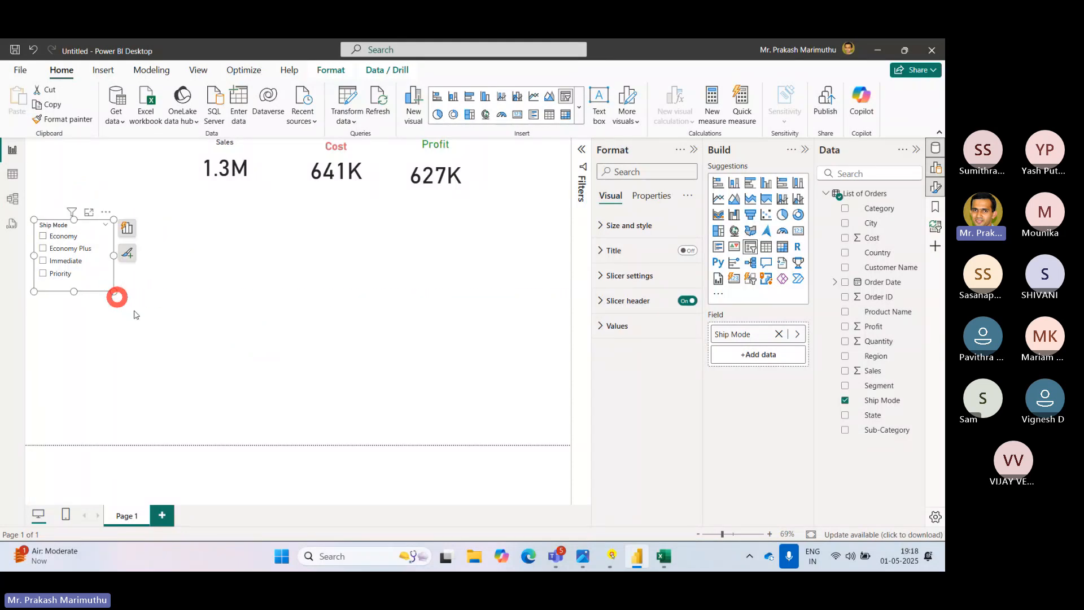
click(583, 556)
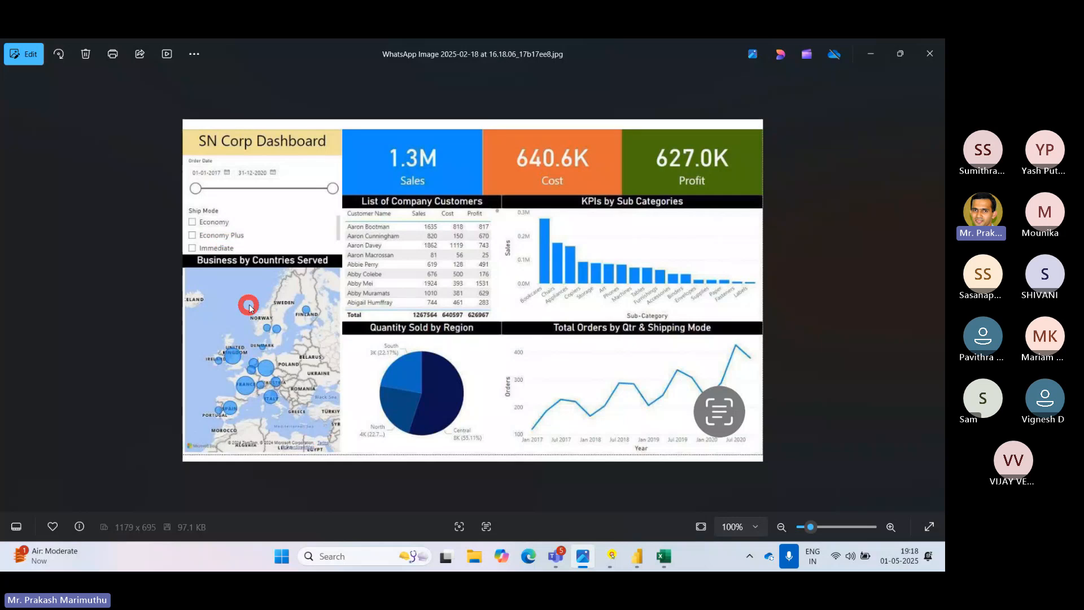
key(alt+Tab)
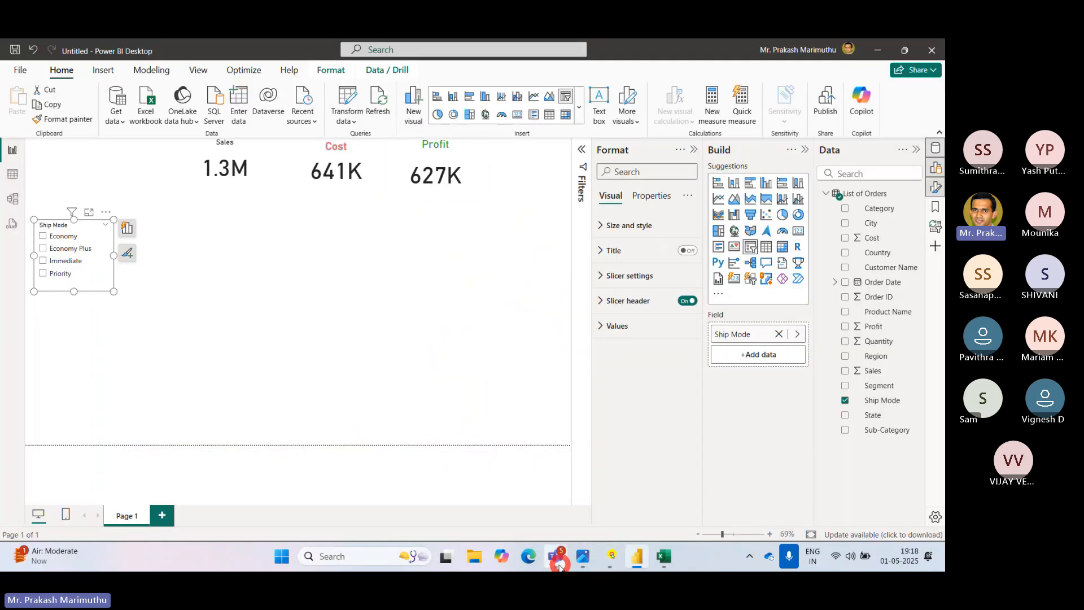
Switch to the Teams meeting, open the meeting chat, dismiss the SpotOnTheMouse licence reminder, and return to Power BI Desktop.
mouse_move(559, 566)
mouse_move(502, 478)
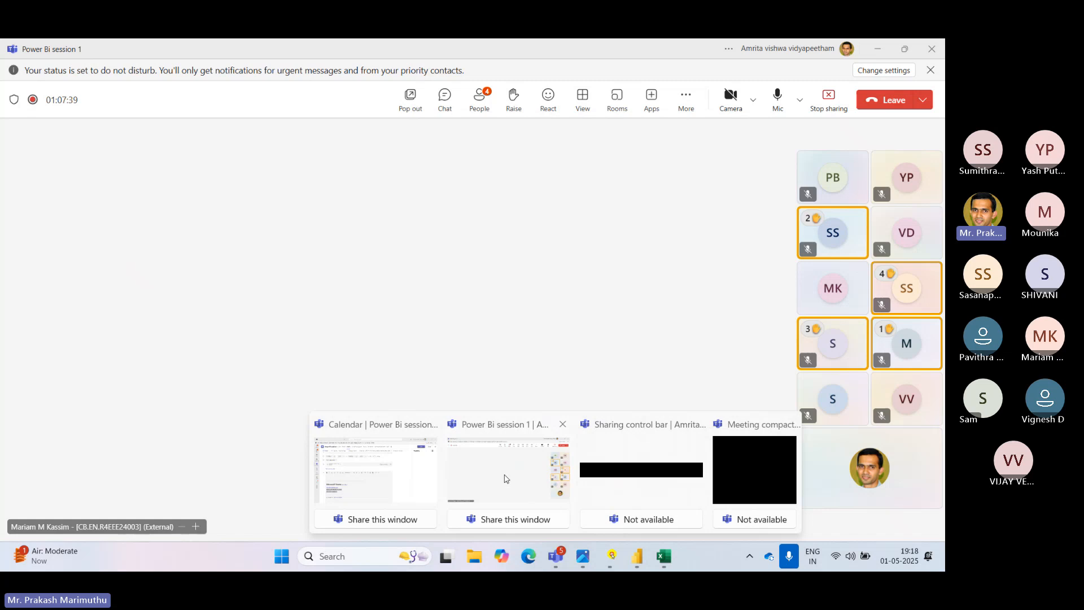
click(504, 478)
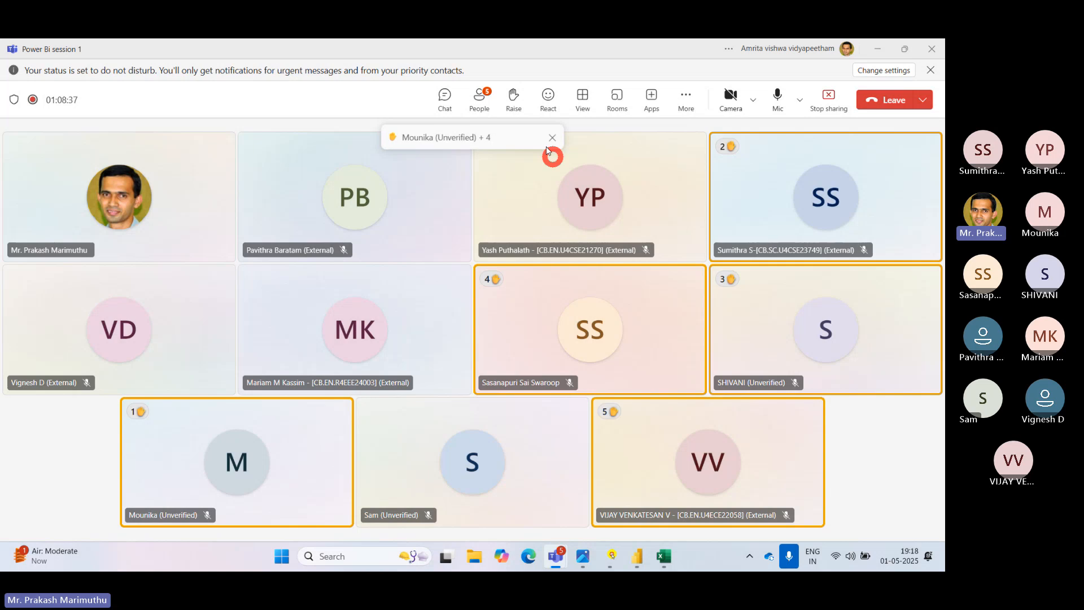
click(451, 102)
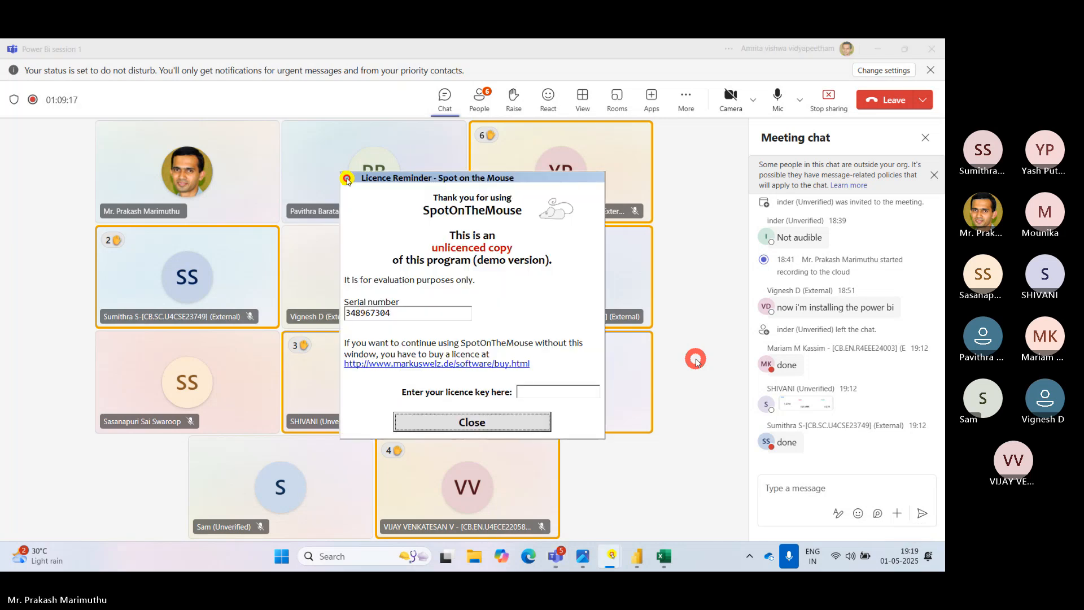
click(485, 422)
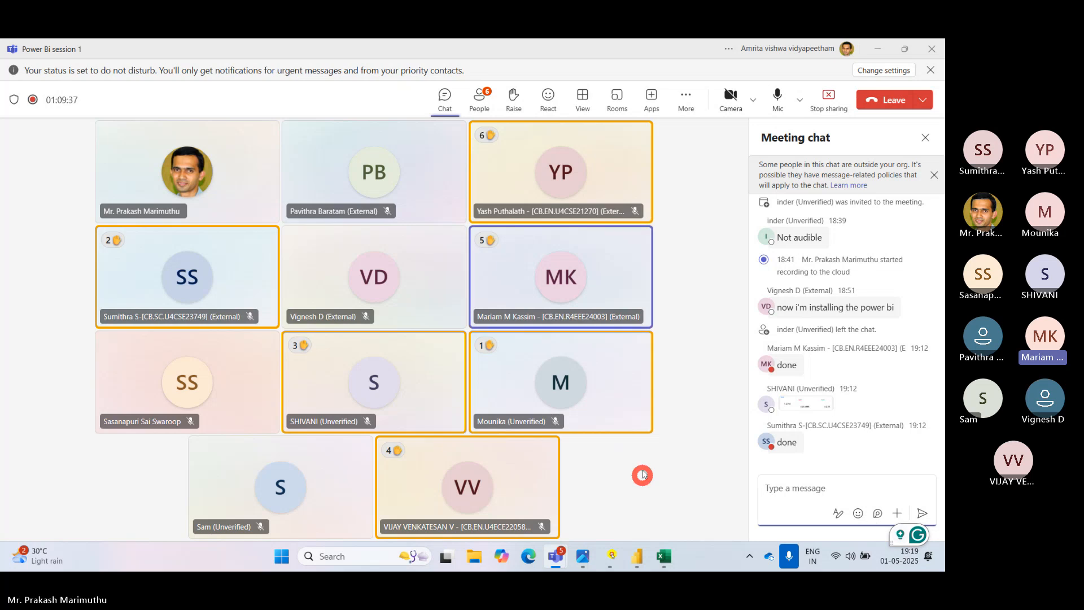
click(639, 556)
Examine the List of Company Customers table in the reference dashboard image and return to Power BI Desktop.
mouse_move(585, 563)
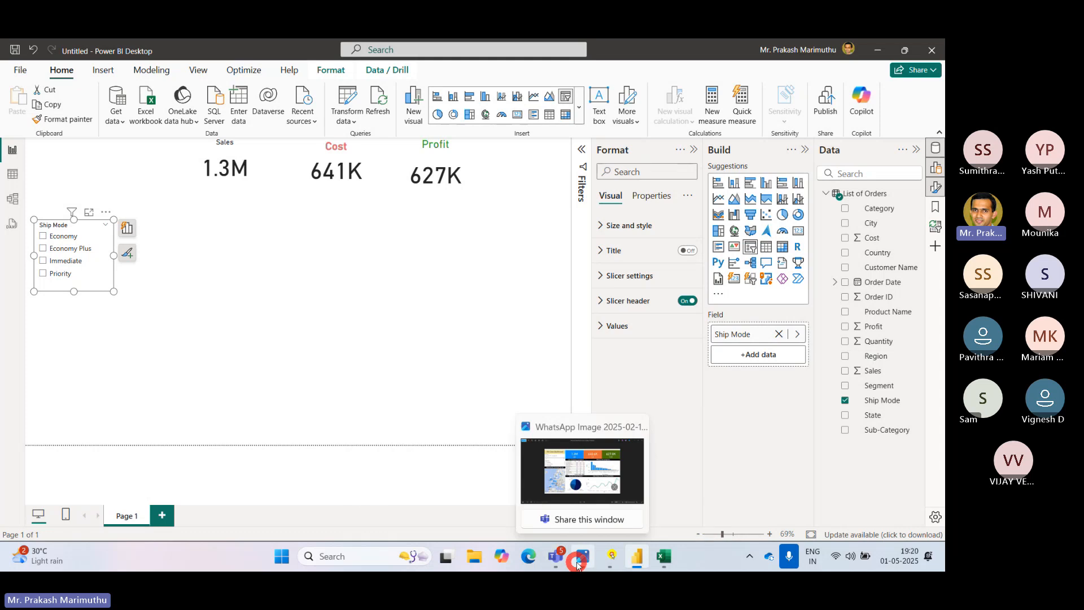
click(579, 562)
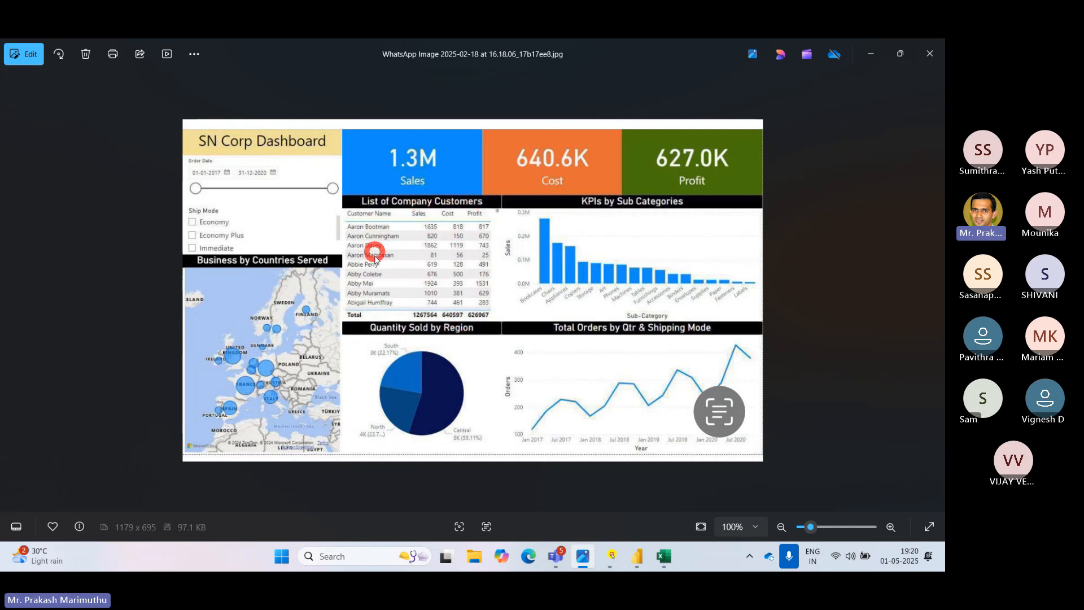
click(637, 556)
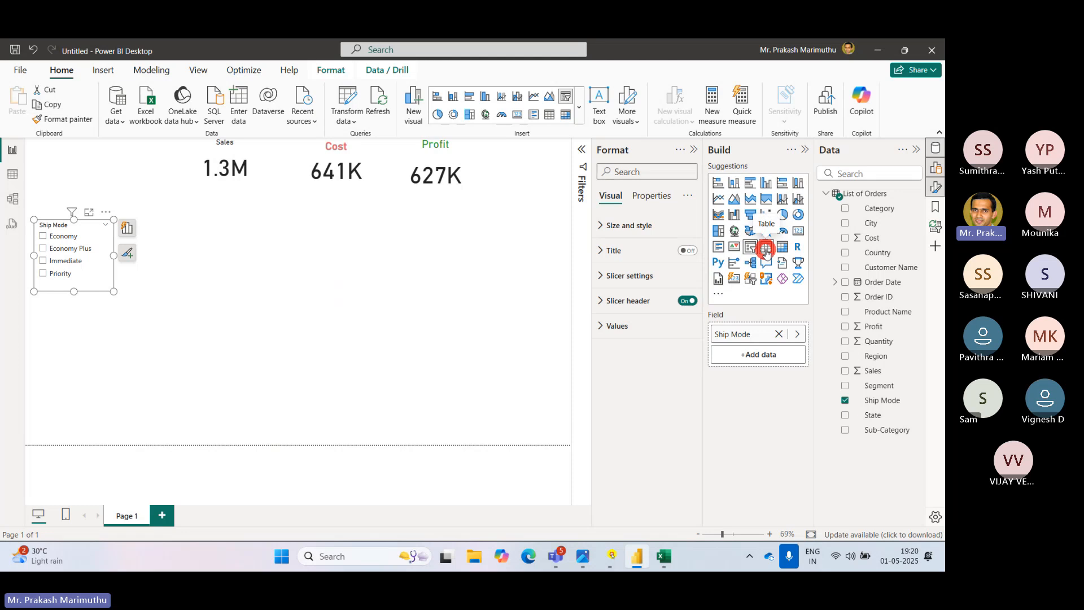
Filter the sales, cost and profit cards to the Economy ship mode with the slicer.
click(355, 347)
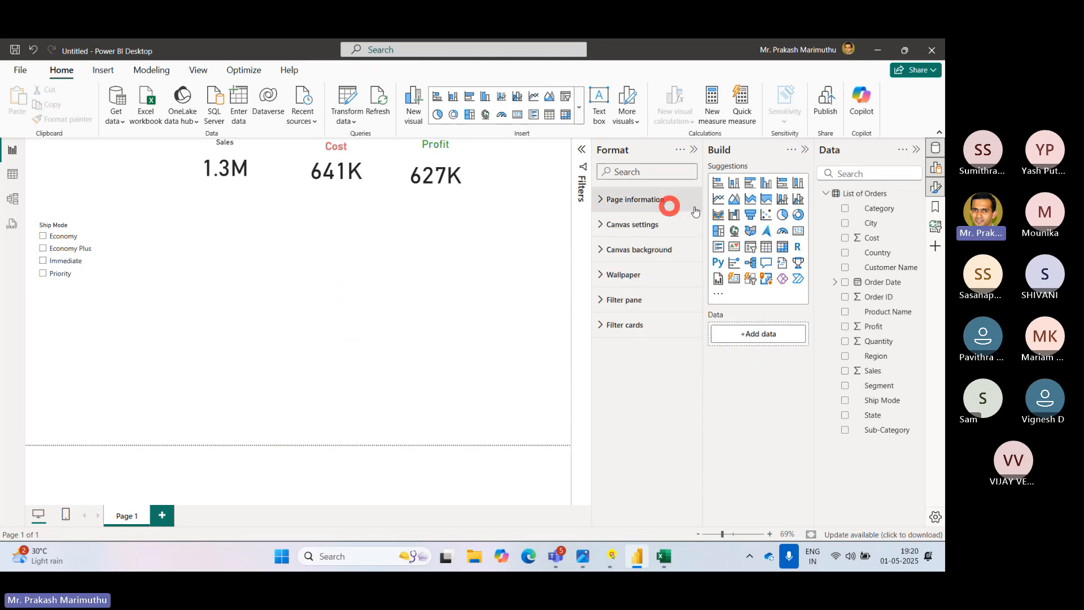
click(43, 236)
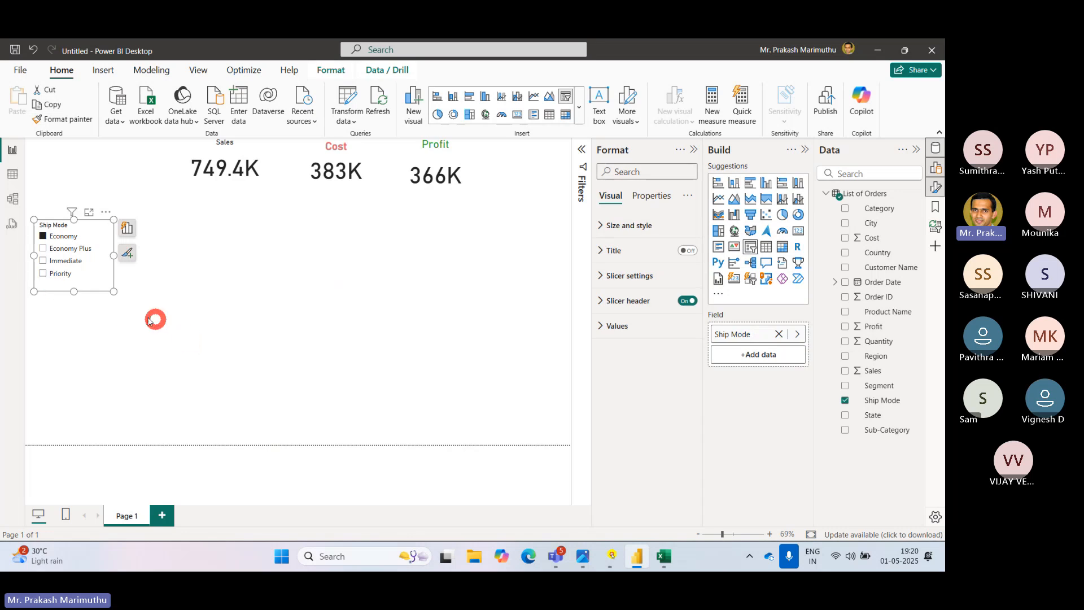
Convert the Ship Mode slicer into a table, change it back into a slicer, and deselect it.
click(768, 252)
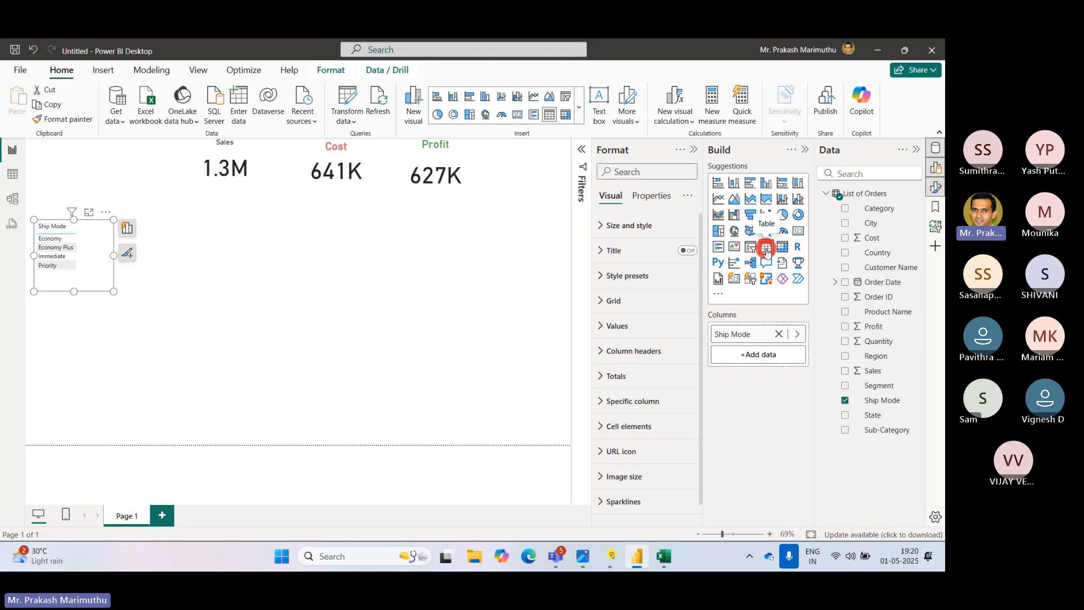
click(750, 247)
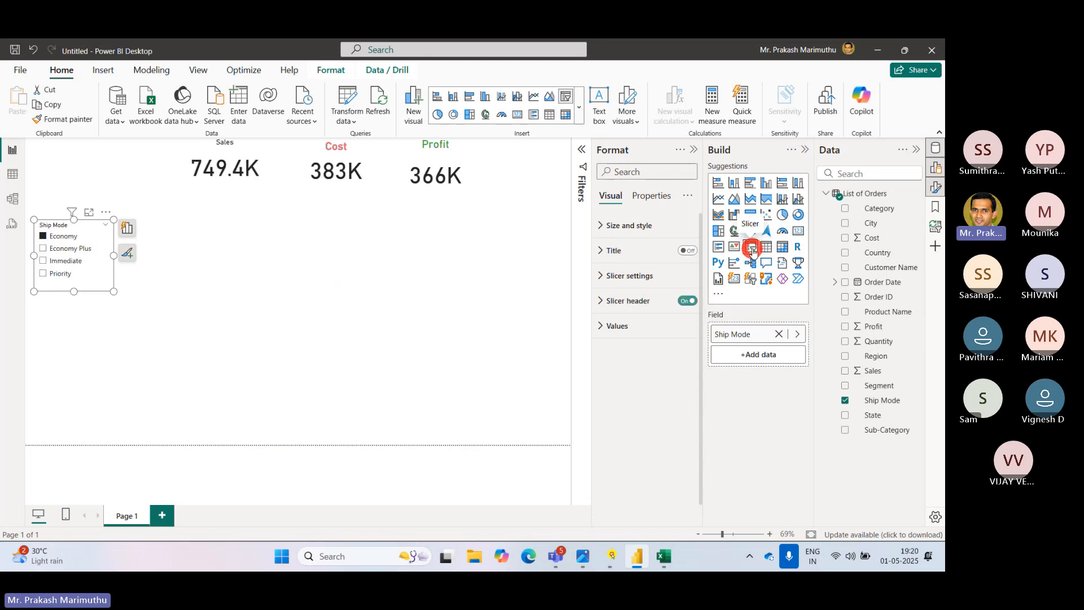
click(197, 303)
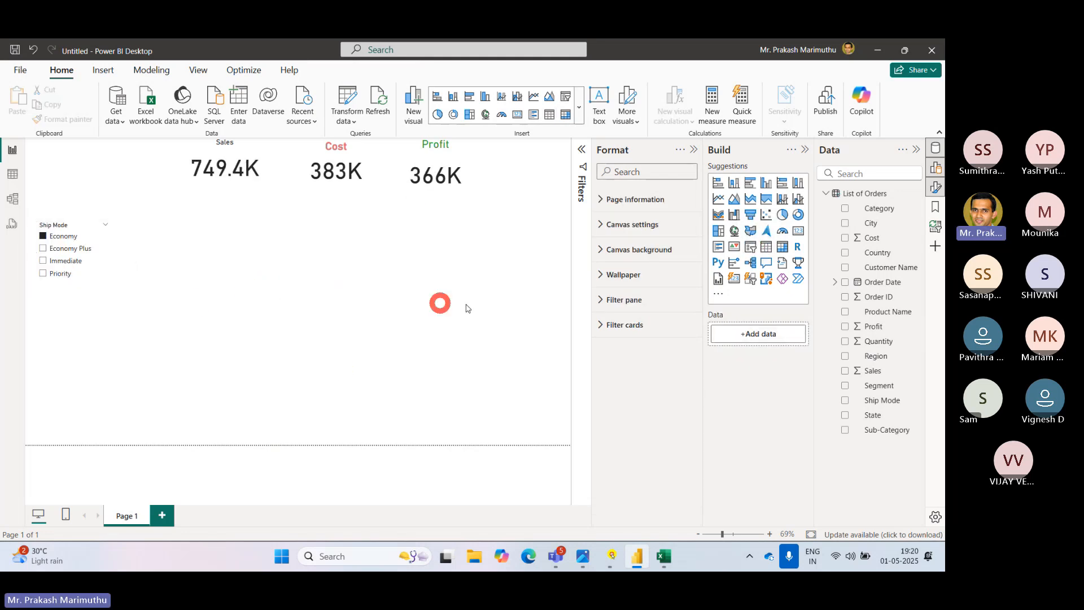
Add an empty table visual below the cards, preview it in focus mode, and delete it from the page.
click(766, 249)
drag(66, 329, 214, 267)
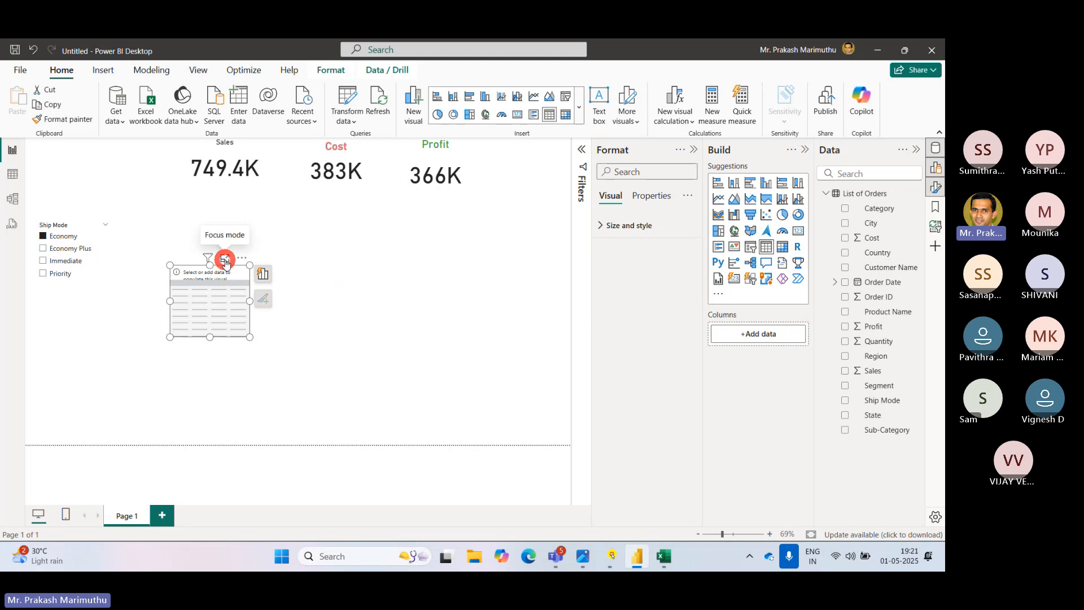
click(224, 260)
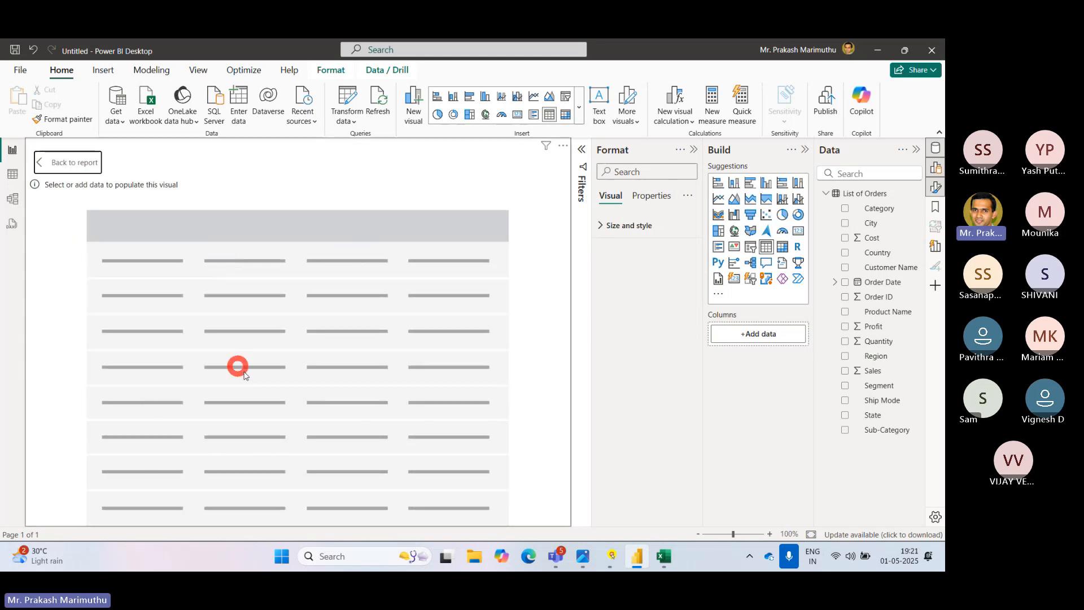
click(64, 171)
click(210, 318)
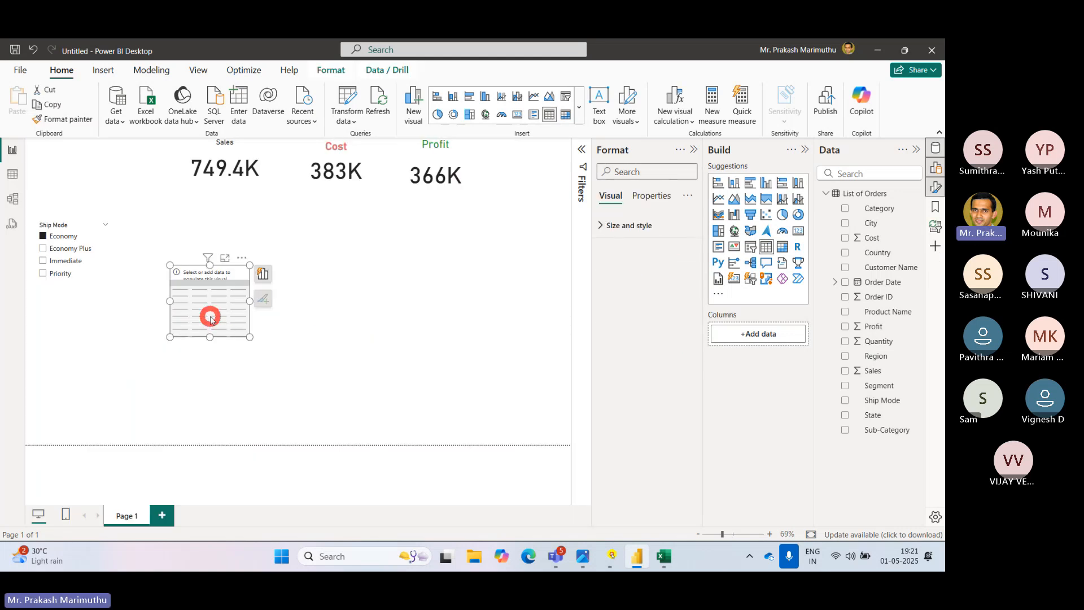
key(Delete)
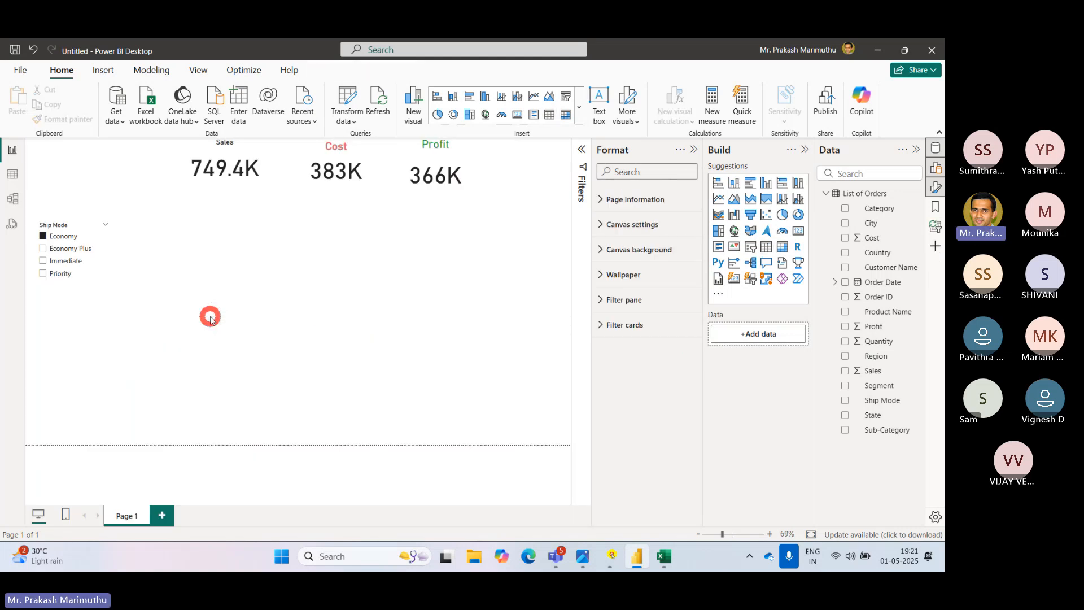
Add an empty card visual, move it away from the page's left edge, and delete it.
click(798, 231)
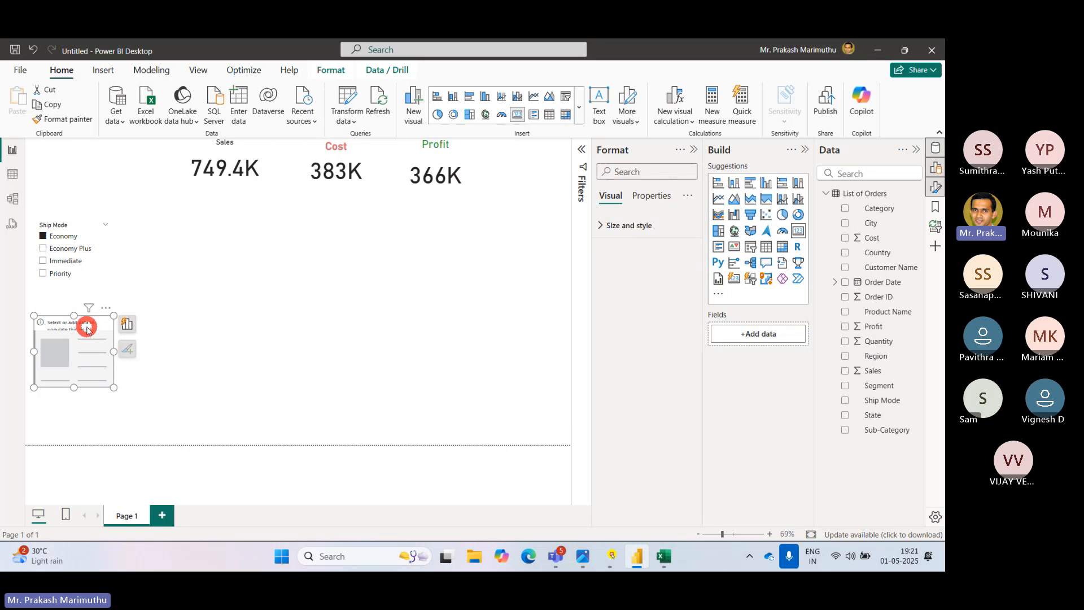
drag(87, 329, 208, 327)
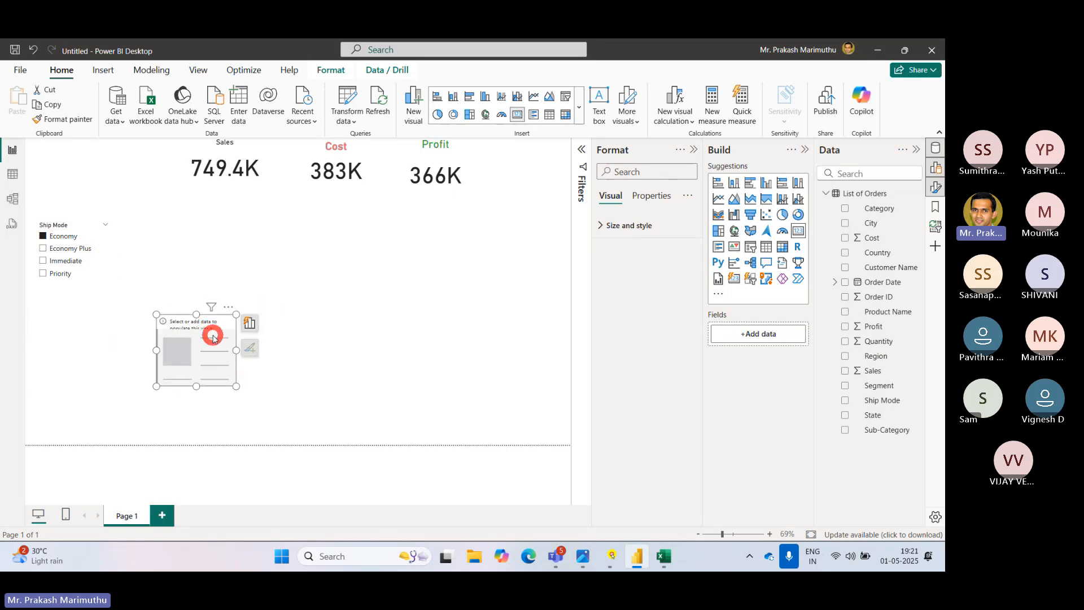
key(Delete)
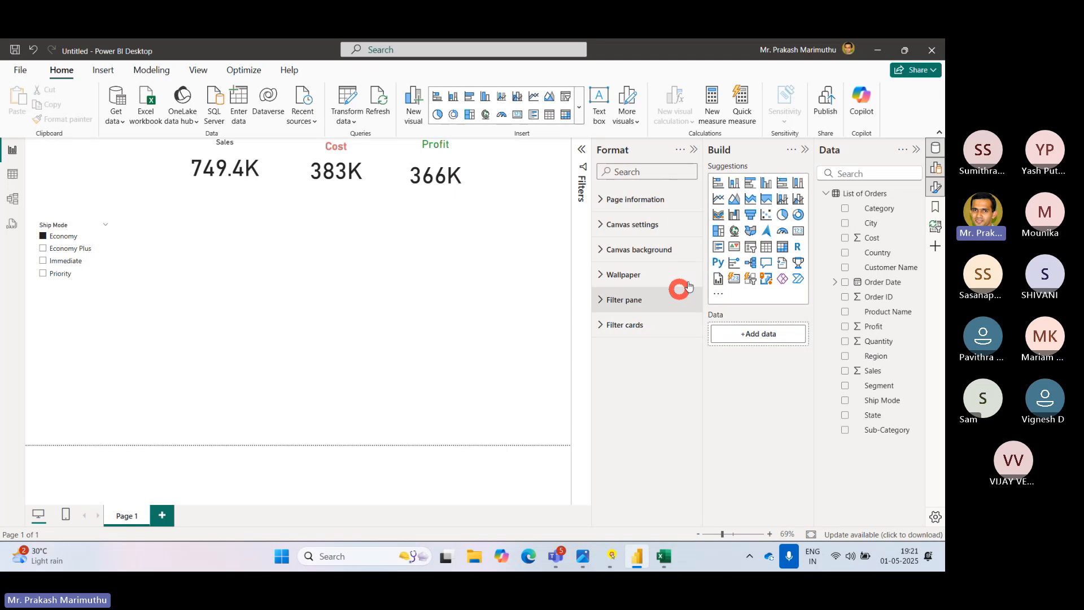
Add a slicer with the Region field in focus mode, delete it from the report page, and dismiss the error dialog.
click(747, 246)
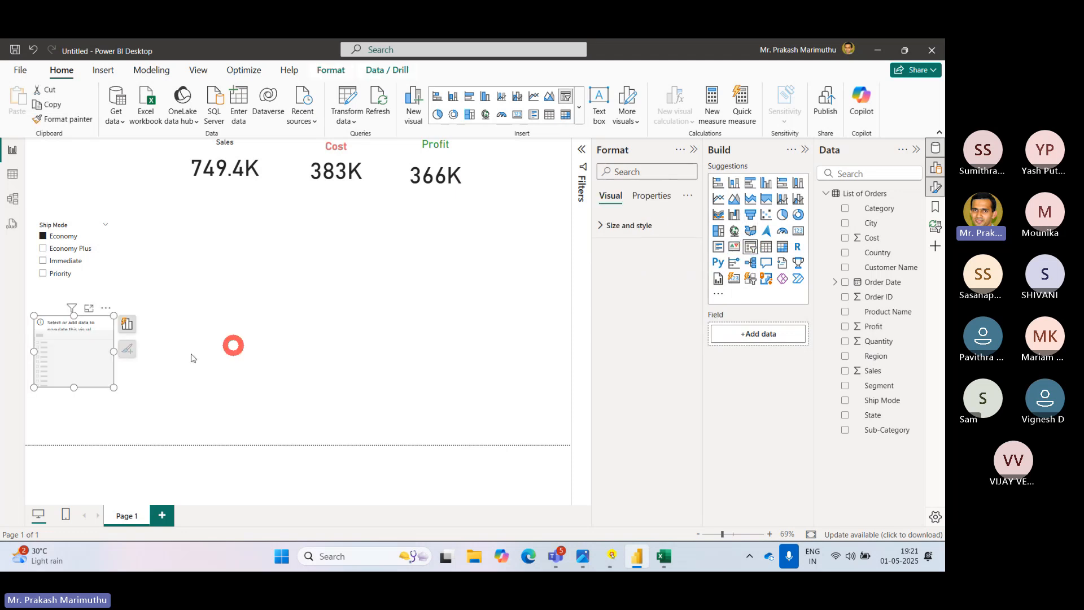
click(89, 308)
click(409, 361)
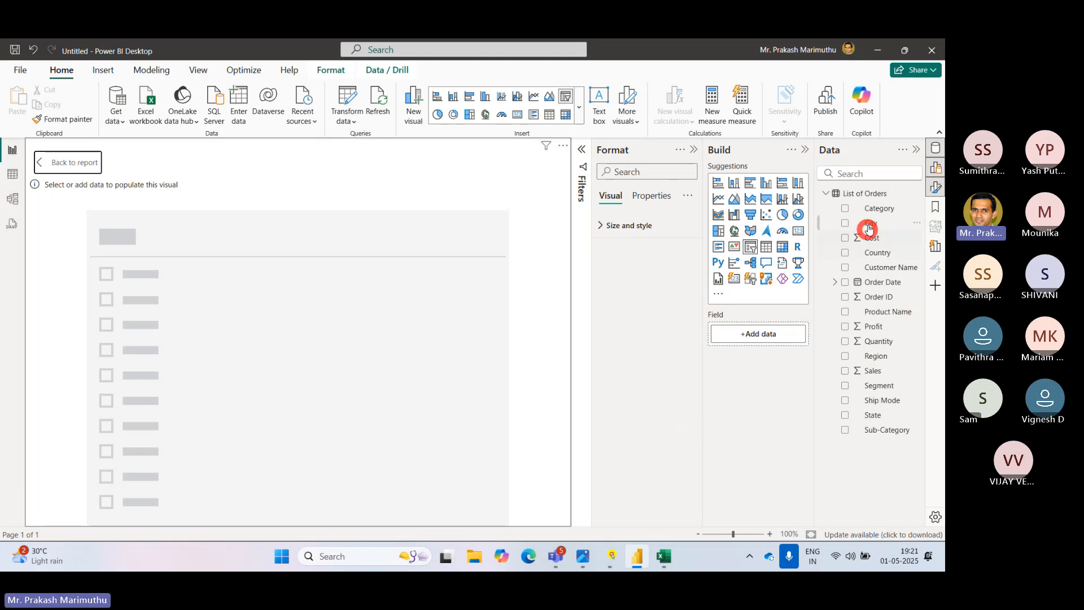
drag(390, 366, 334, 361)
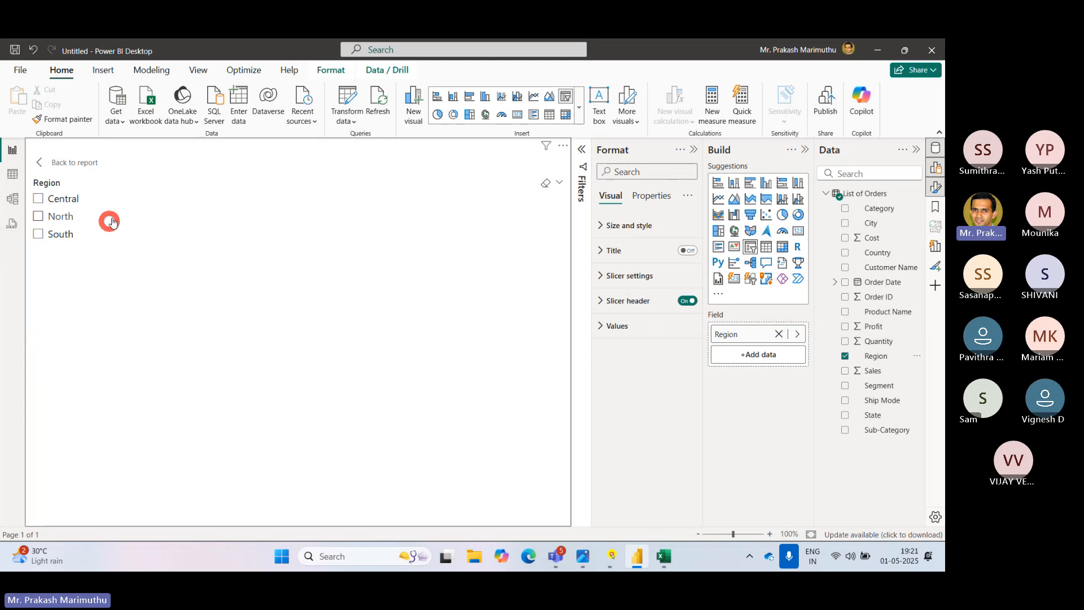
click(64, 164)
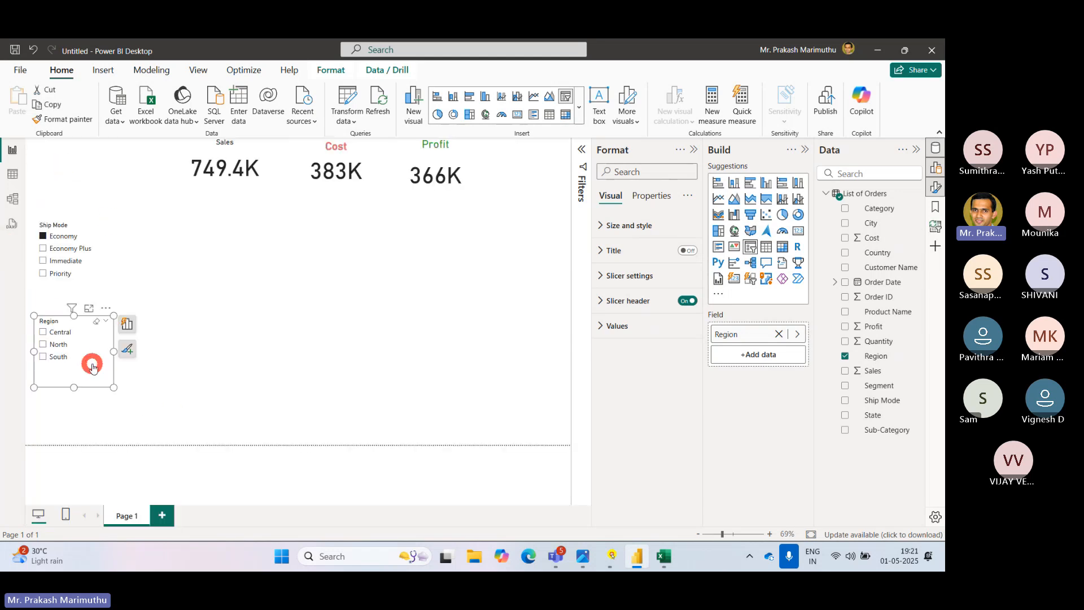
key(Delete)
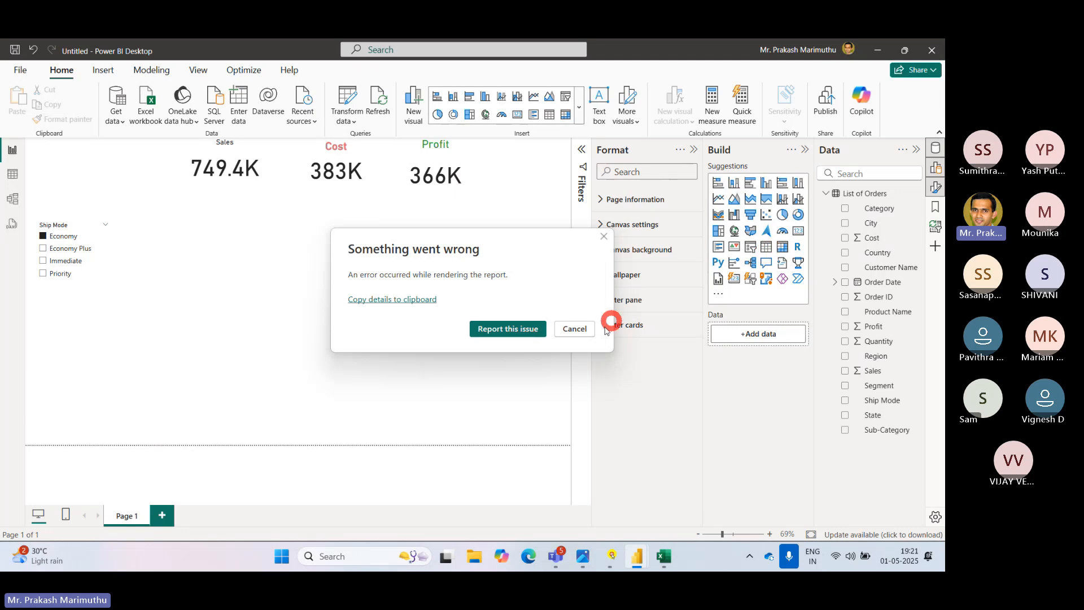
click(579, 332)
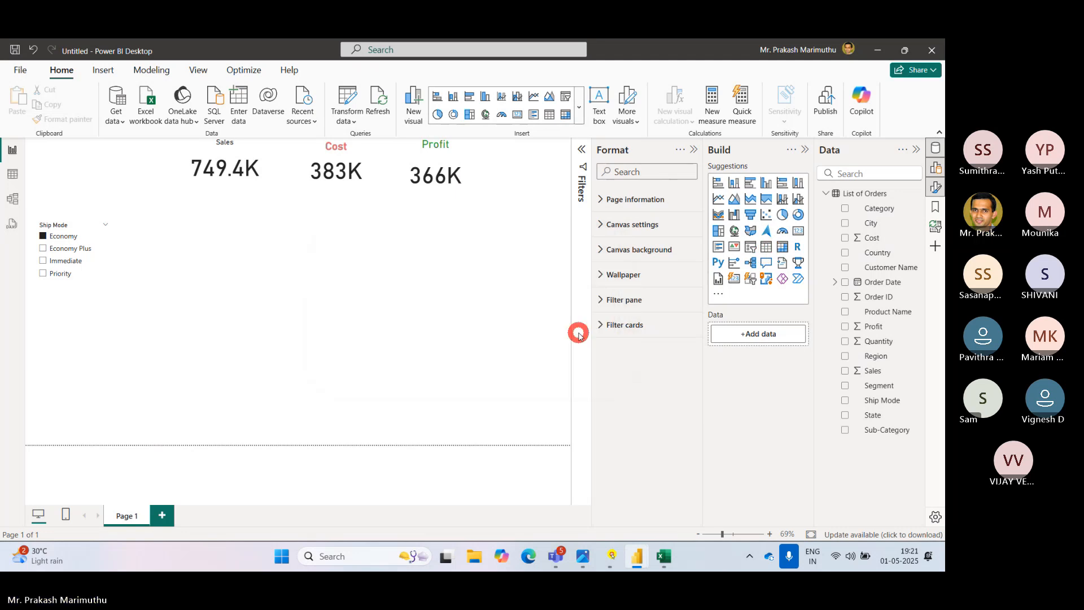
Add an empty table visual below the sales card, beside the Ship Mode slicer, checking it briefly in focus mode.
click(763, 256)
drag(113, 330, 276, 284)
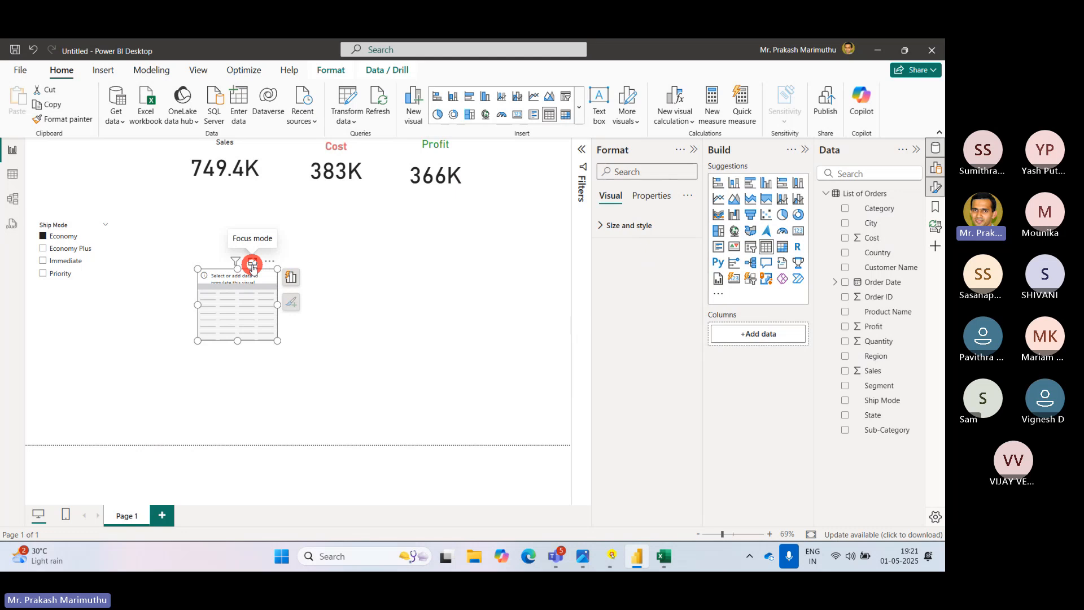
click(252, 264)
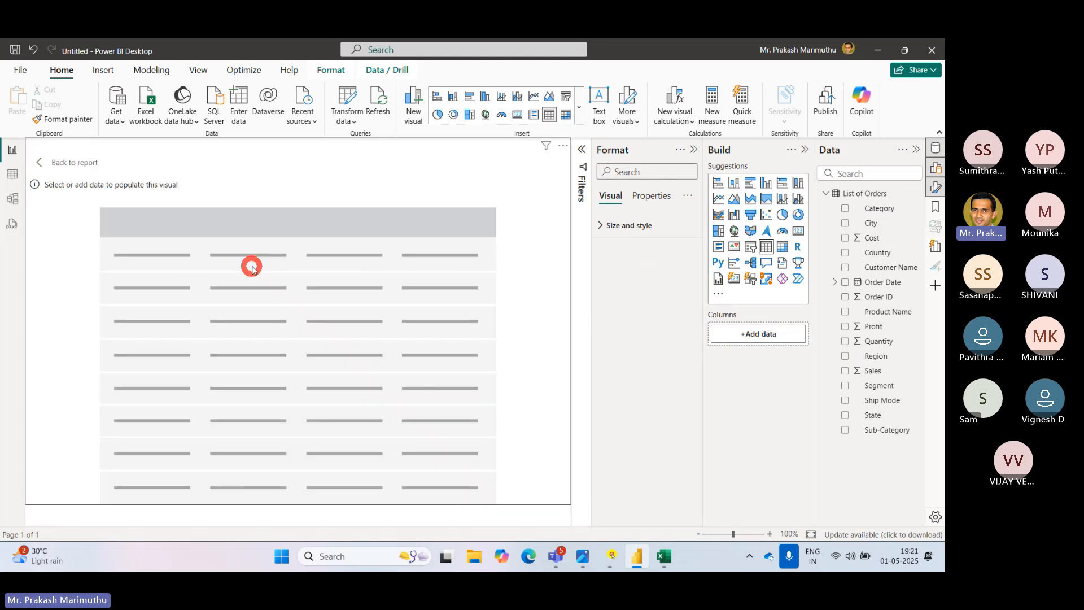
click(71, 164)
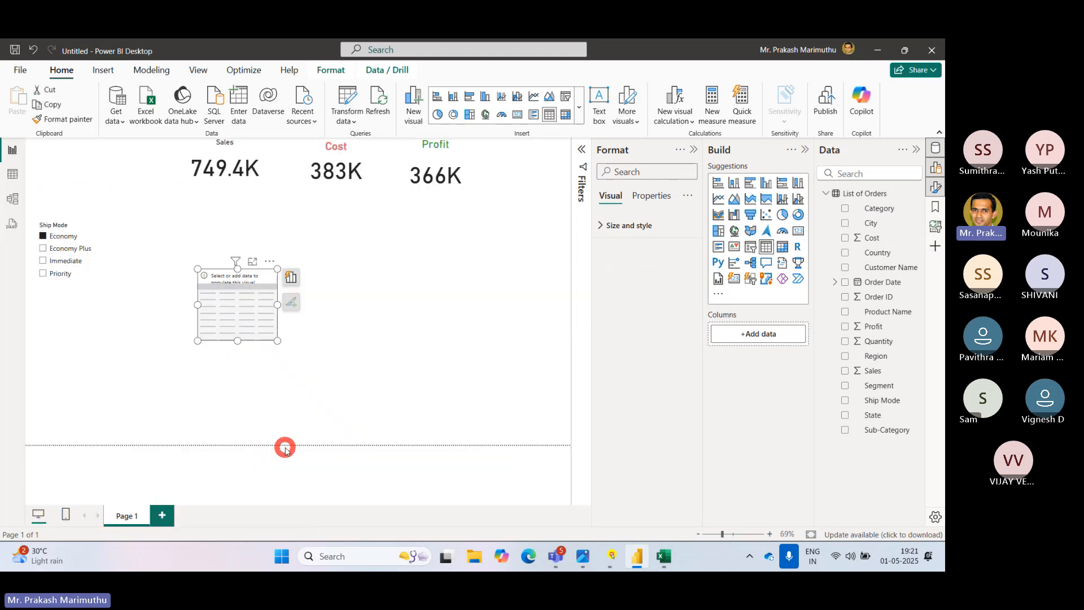
click(328, 397)
click(242, 321)
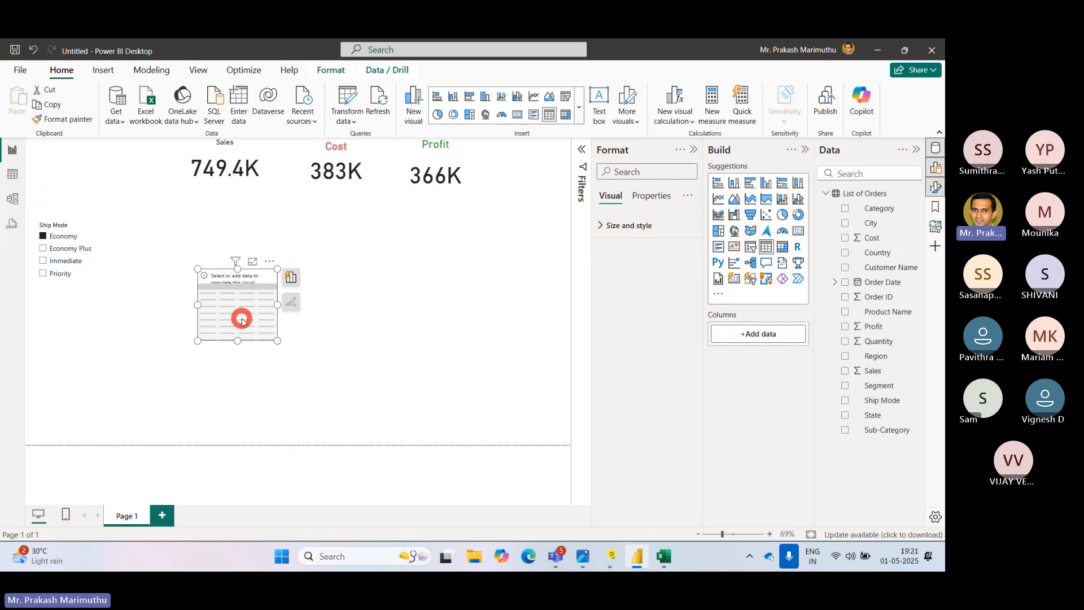
click(207, 209)
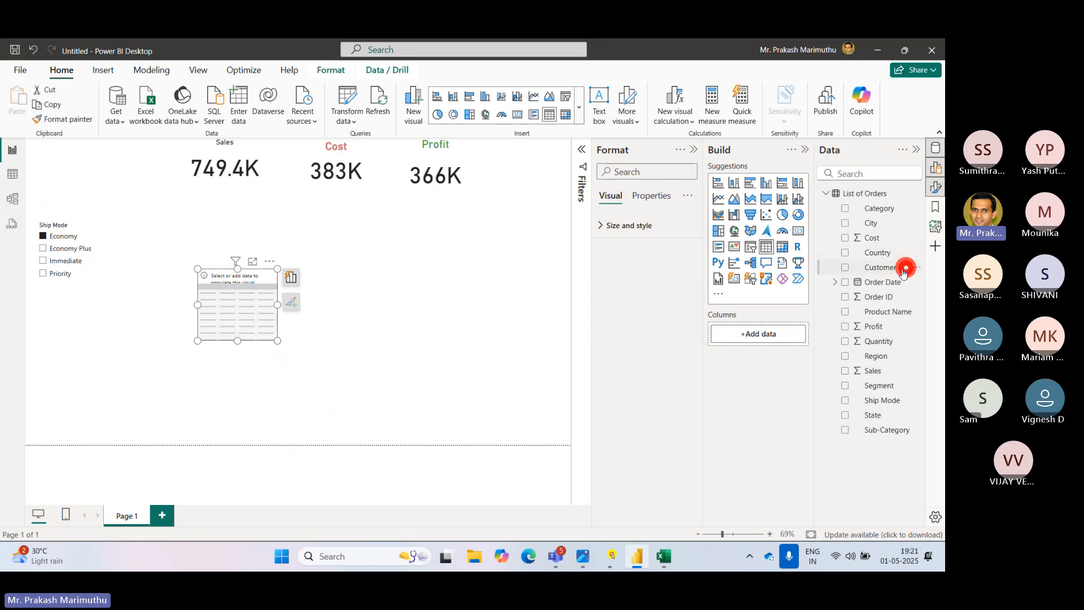
Add the Customer Name field to the table and enlarge the table down to near the page's lower boundary.
drag(903, 271, 242, 295)
drag(277, 341, 369, 427)
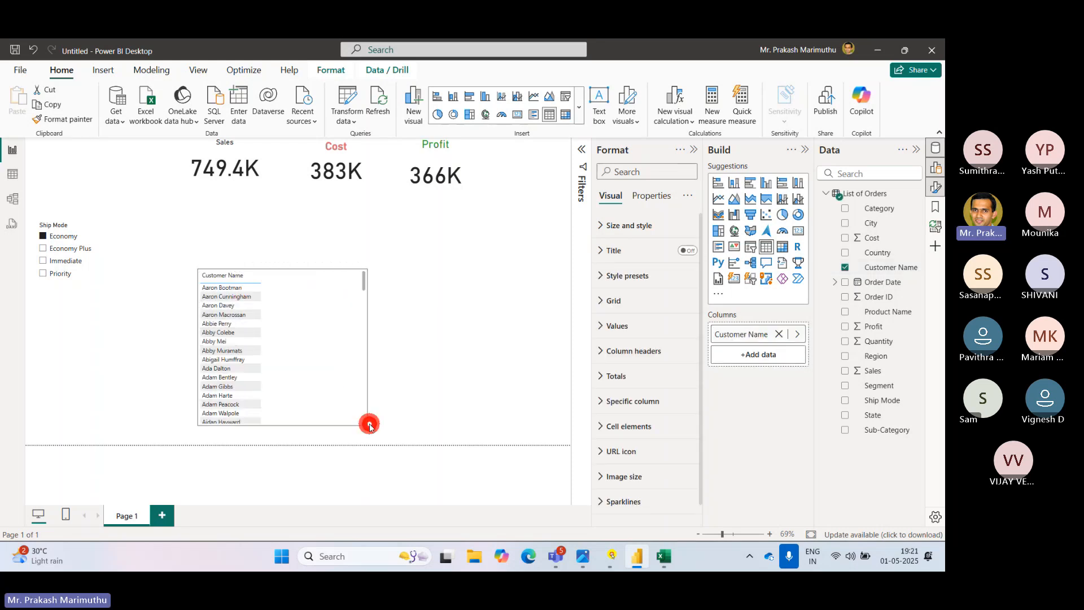
click(441, 347)
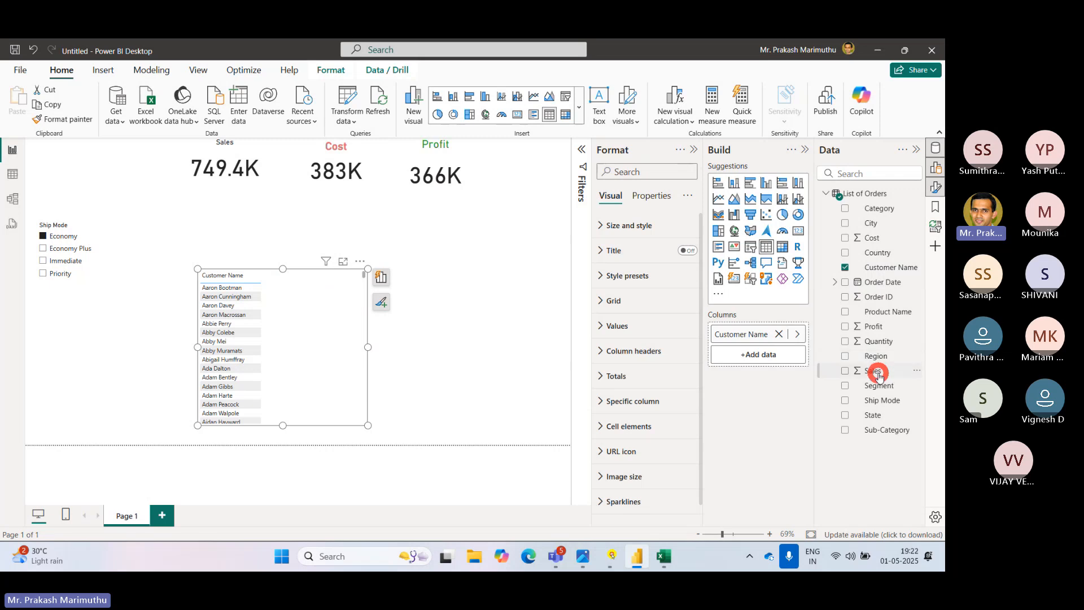
Add the Sales, Cost and Profit fields to the customer table.
drag(876, 372, 304, 323)
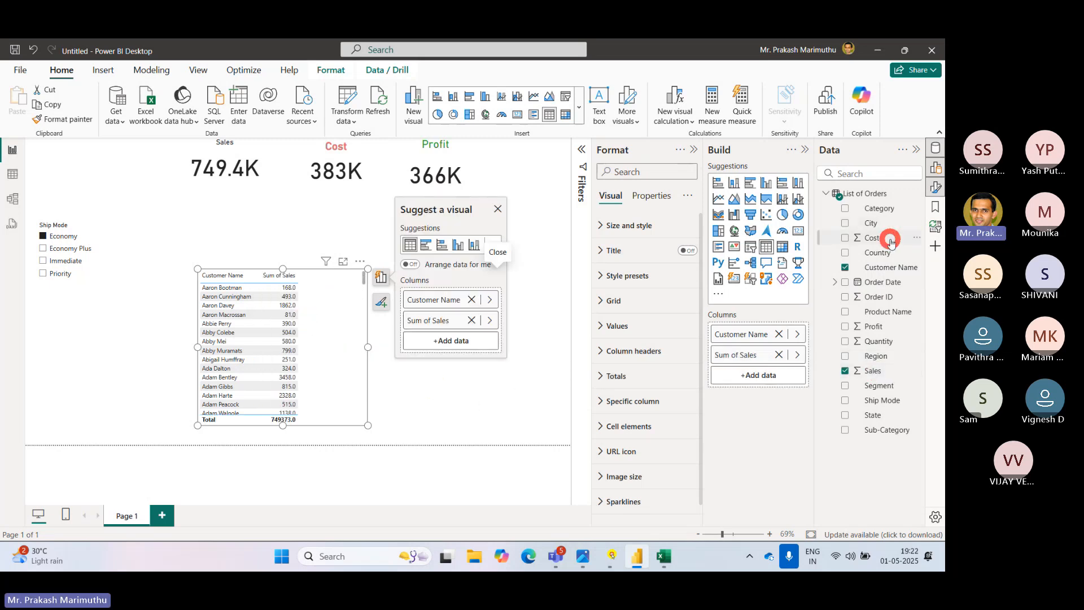
drag(878, 237, 304, 326)
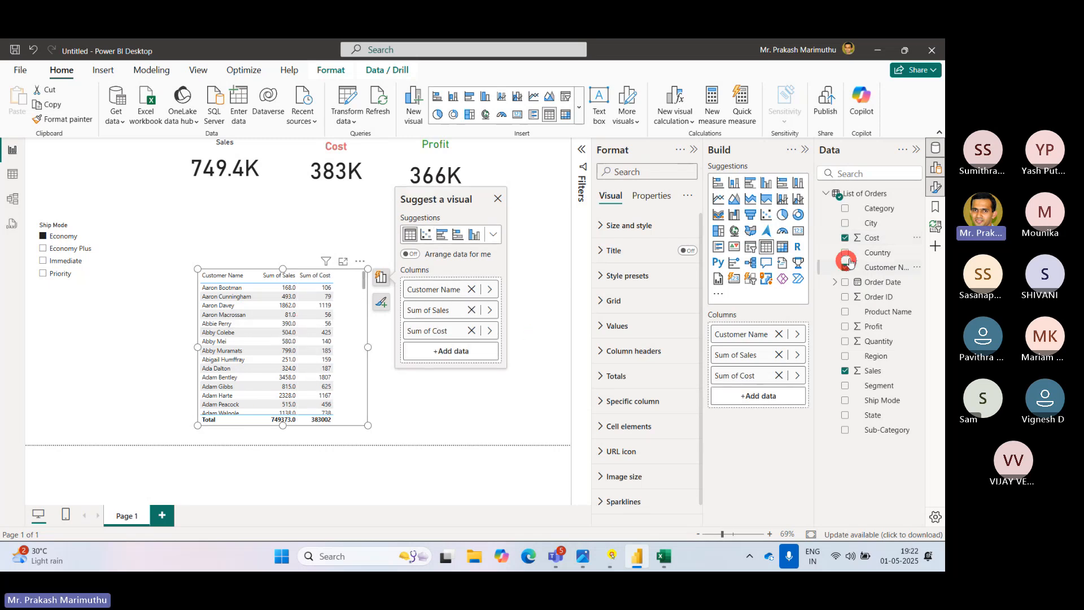
drag(882, 236, 882, 236)
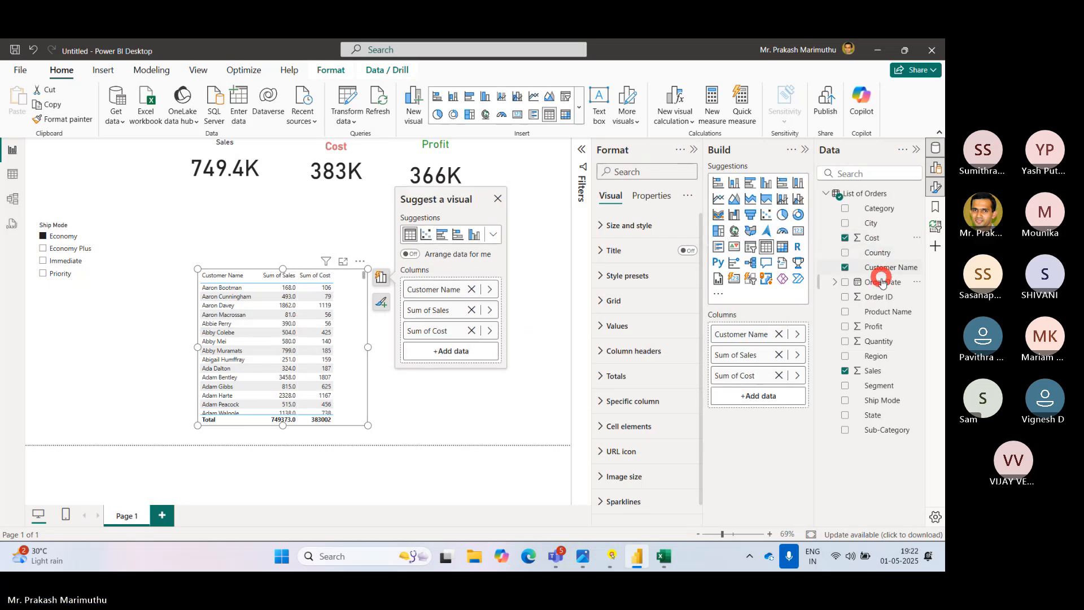
drag(873, 326, 308, 317)
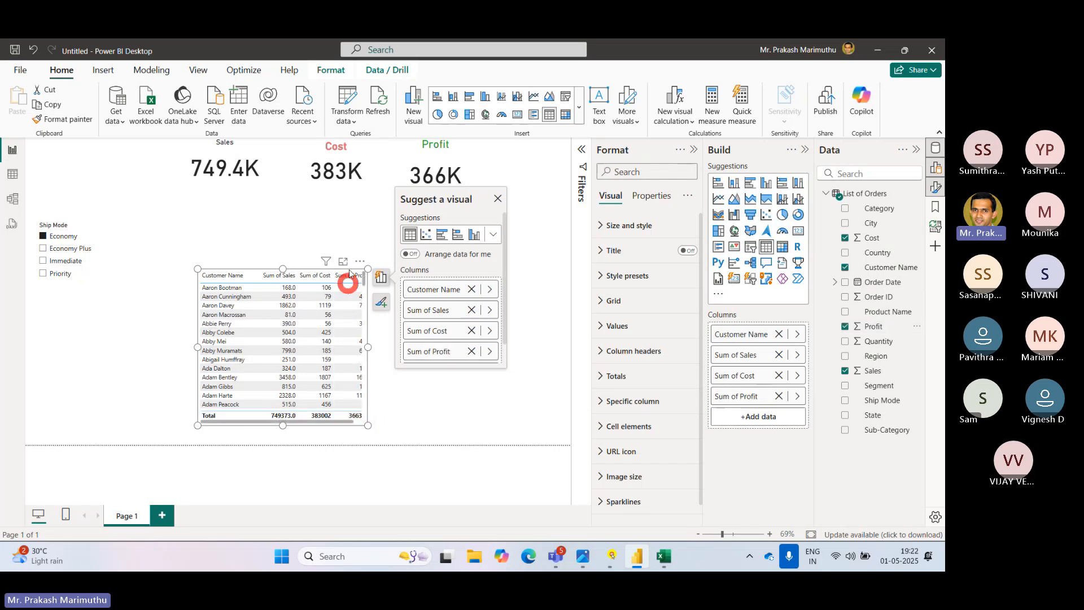
Examine the customer table's rows and totals in focus mode, and return to the report page.
click(345, 262)
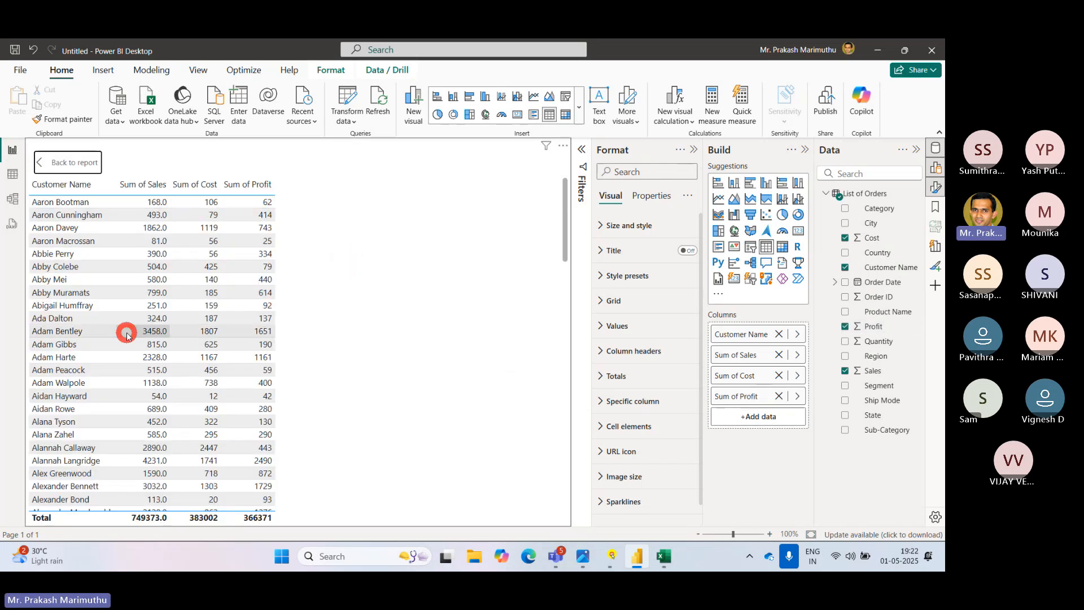
scroll(127, 340, down, 20)
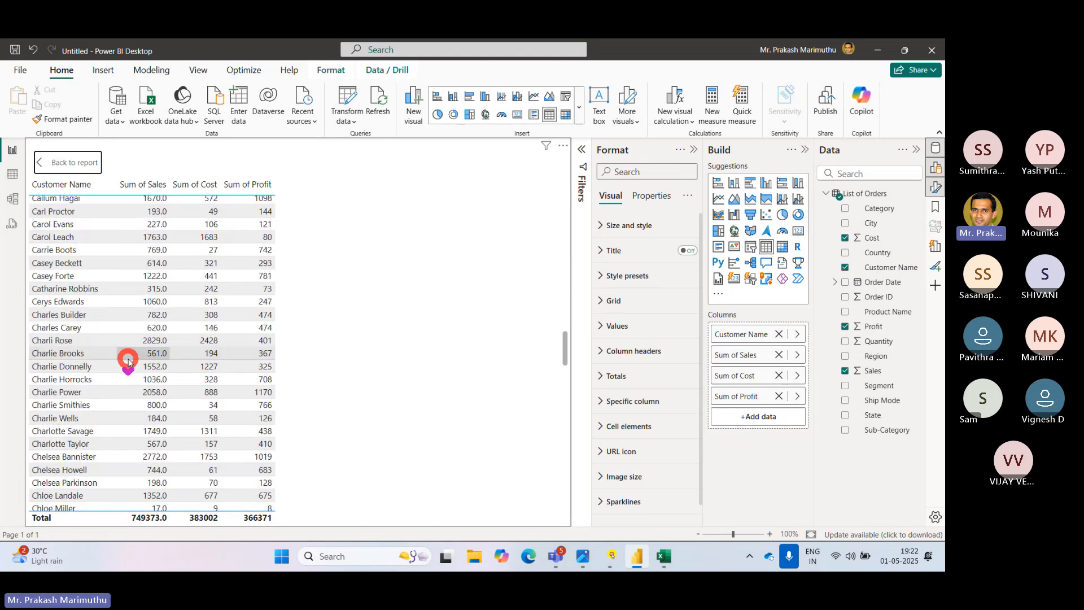
scroll(128, 358, up, 15)
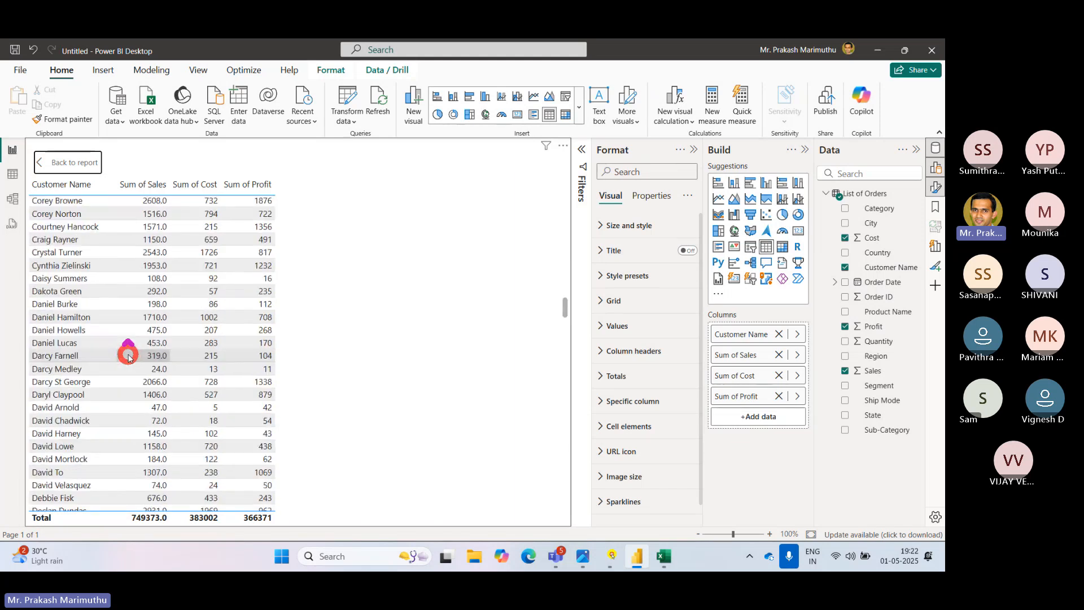
scroll(128, 354, up, 10)
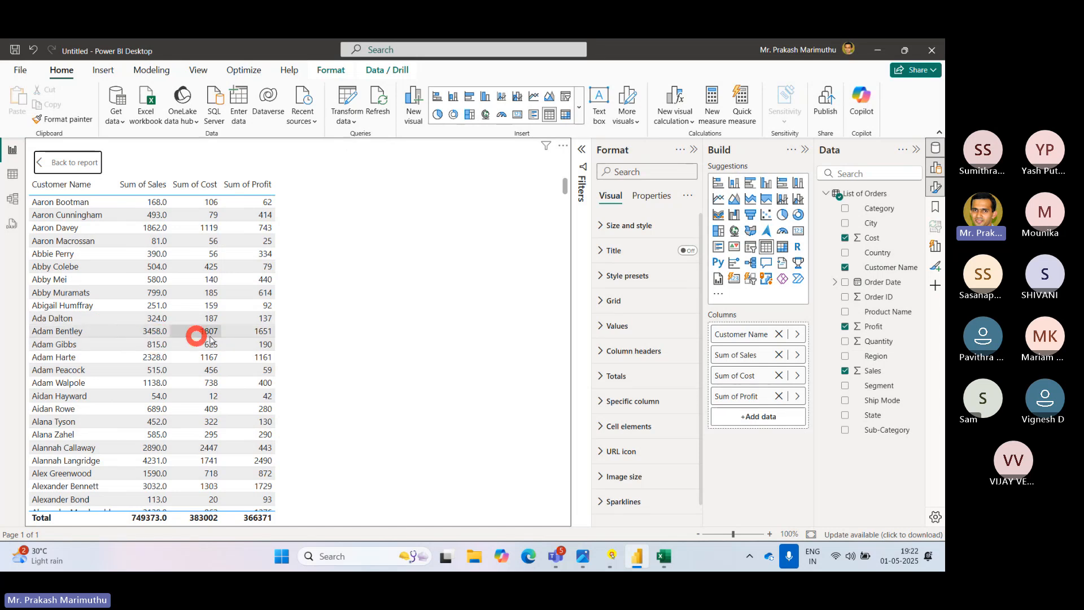
click(77, 165)
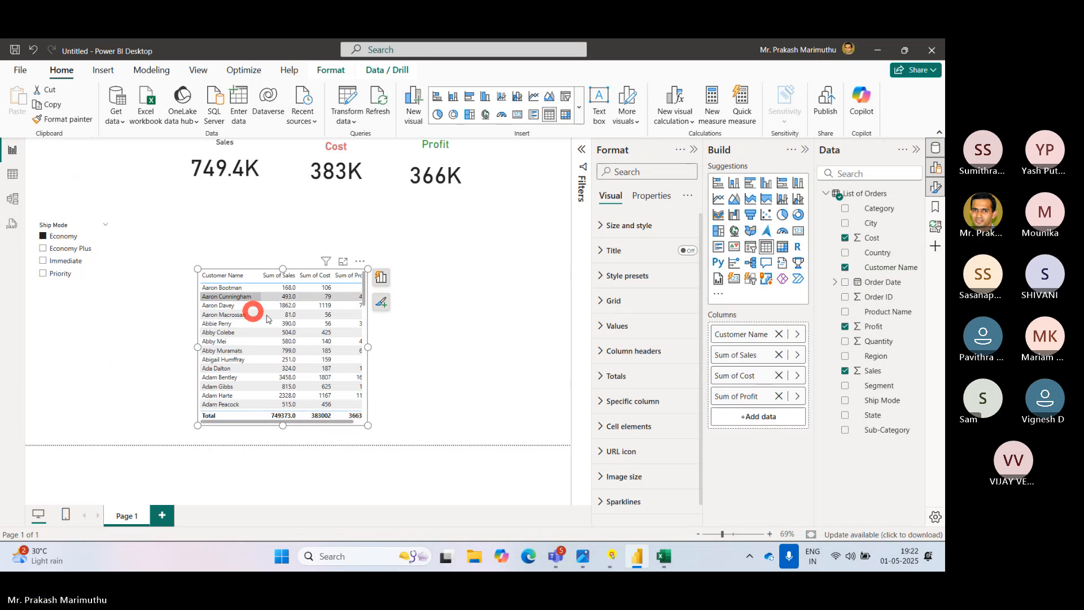
Filter the report by Ship Mode, first to Priority and after that to Economy Plus.
click(119, 352)
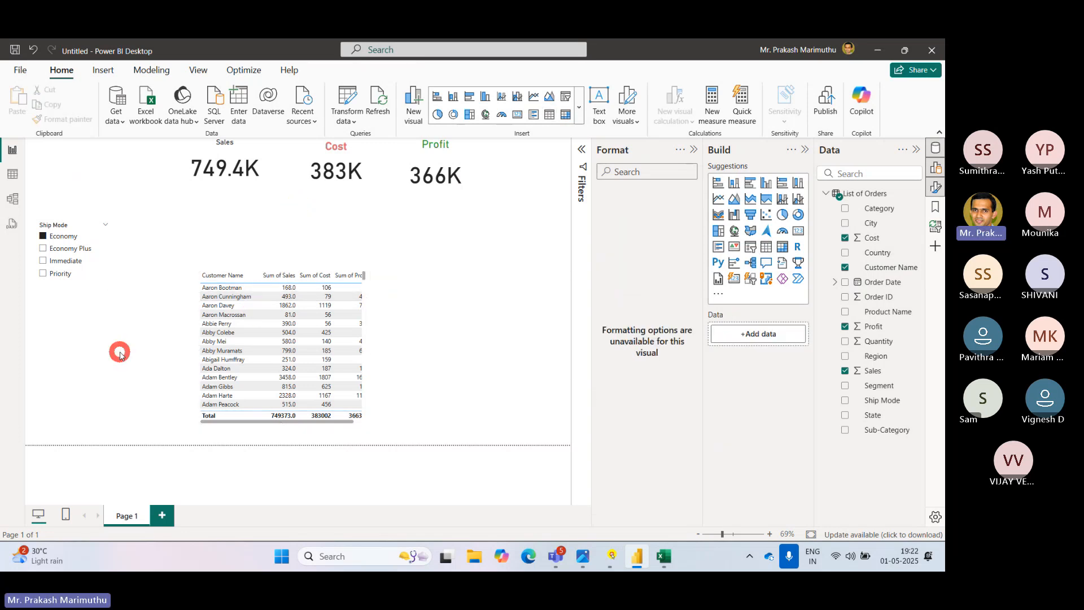
click(43, 274)
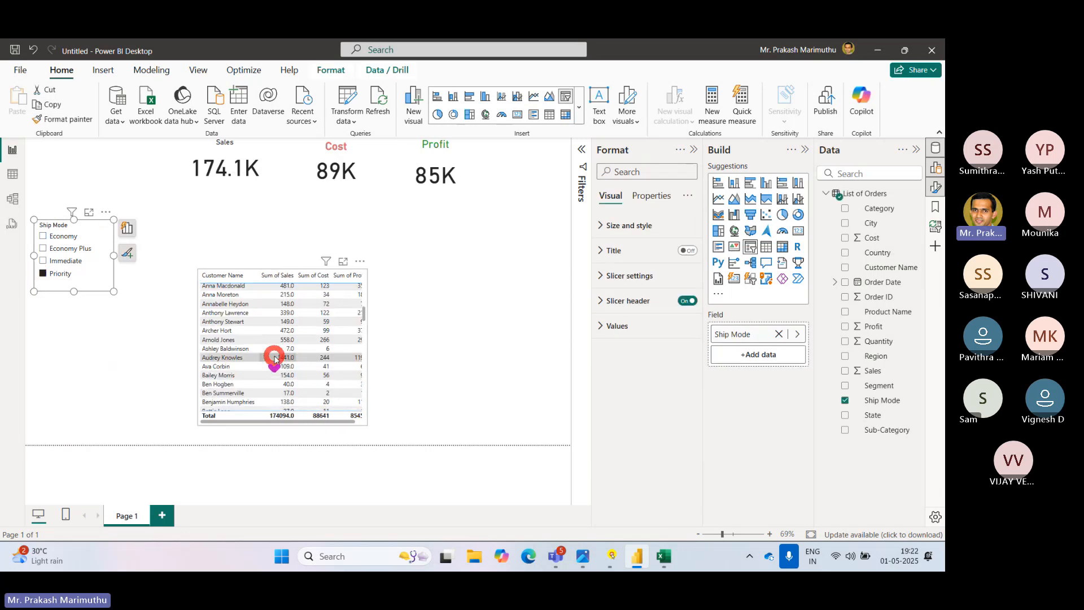
click(44, 249)
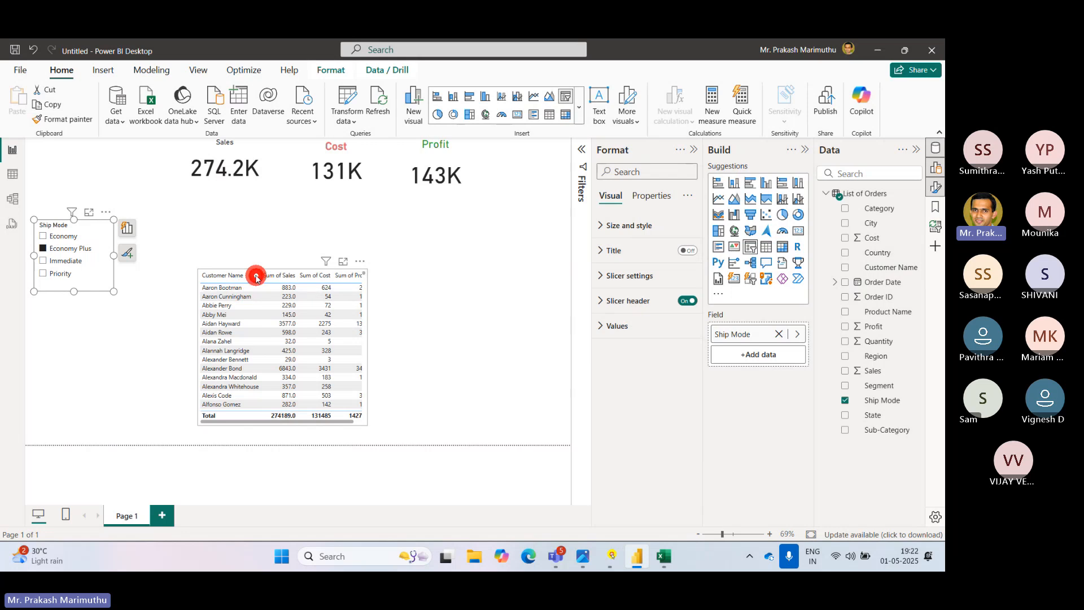
click(471, 341)
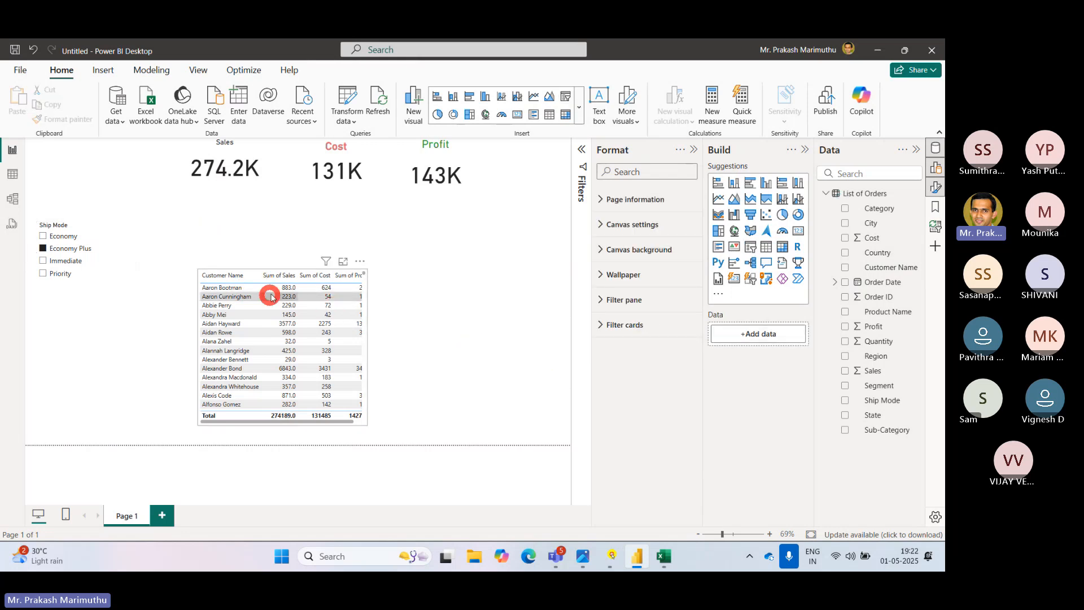
Try to reposition the customer table by its header row, and delete the table from the report page.
drag(260, 275, 199, 198)
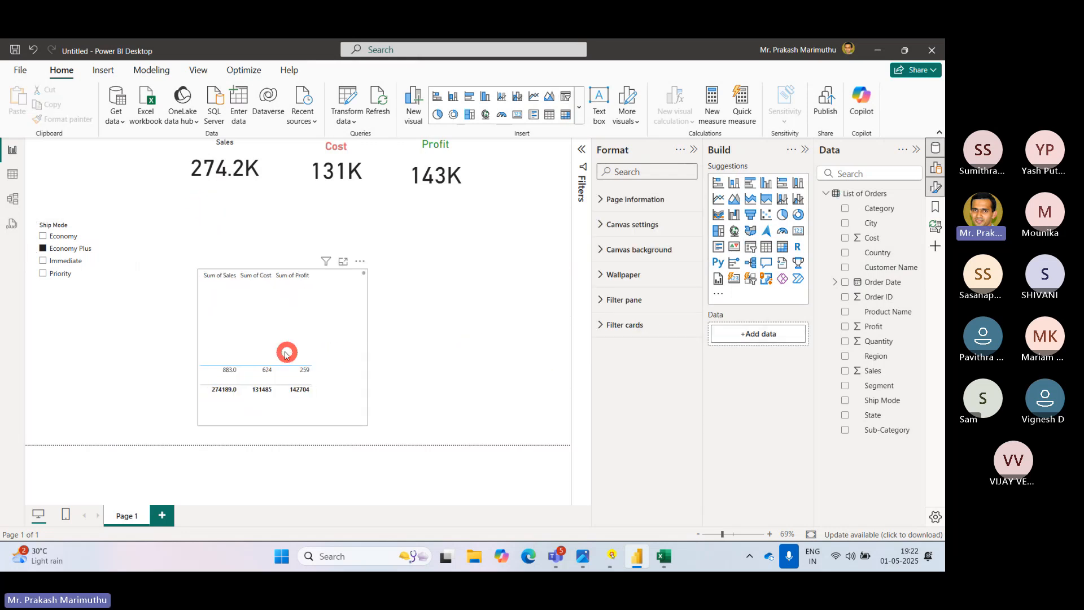
click(356, 336)
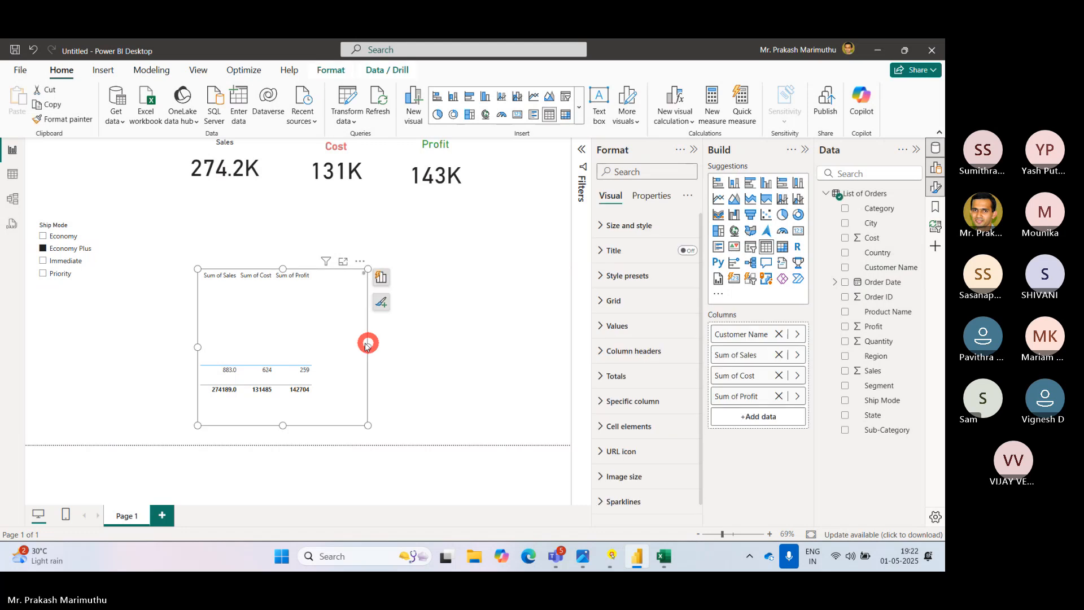
key(Delete)
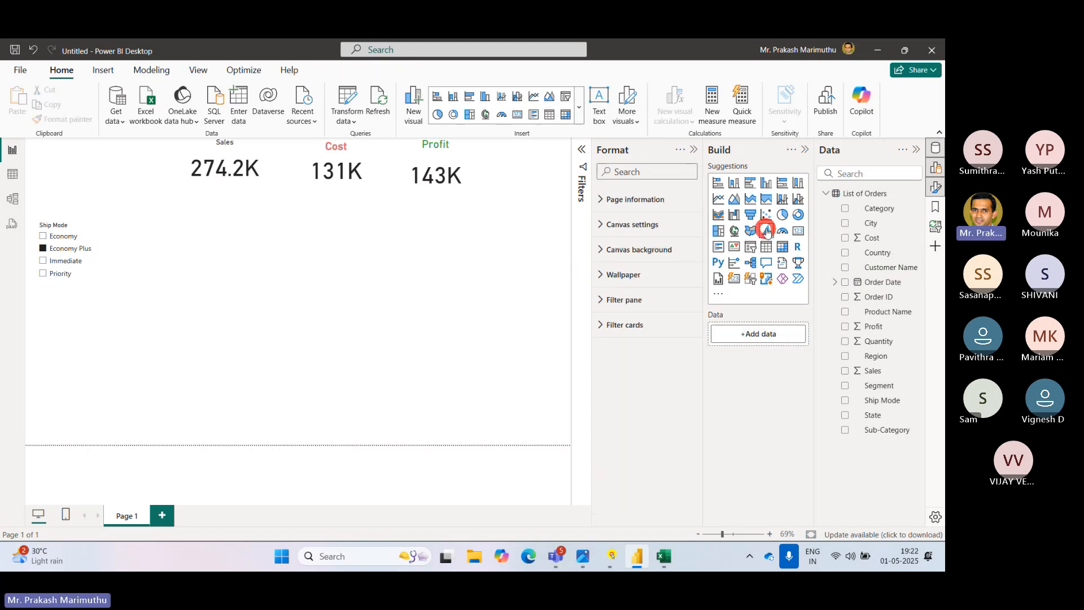
Add a new empty table visual directly beside the Ship Mode slicer and enlarge it to roughly twice its width and height.
click(766, 247)
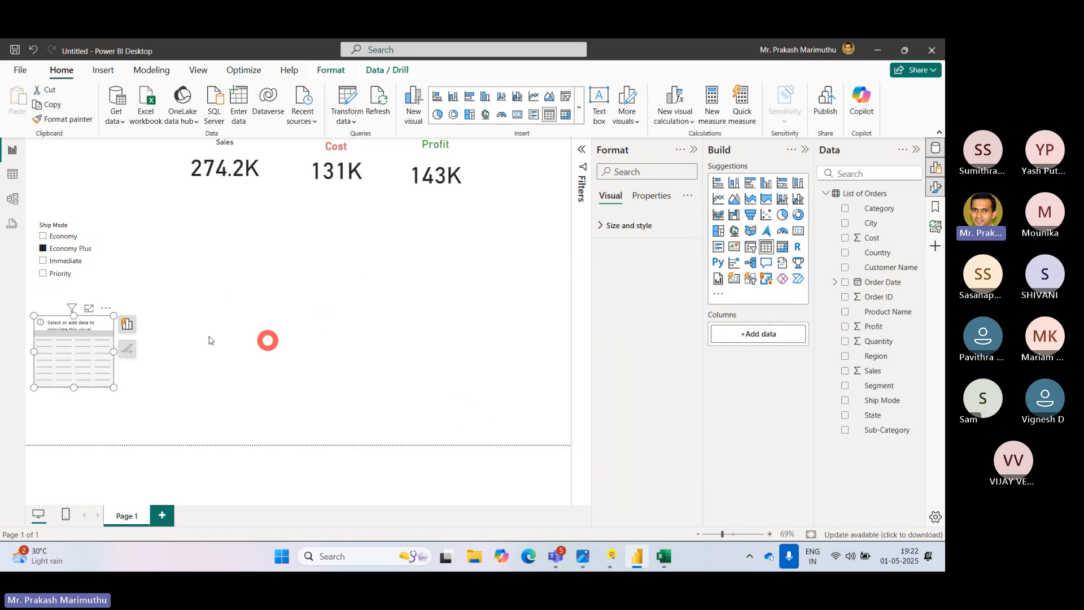
drag(94, 321, 179, 225)
drag(201, 292, 301, 373)
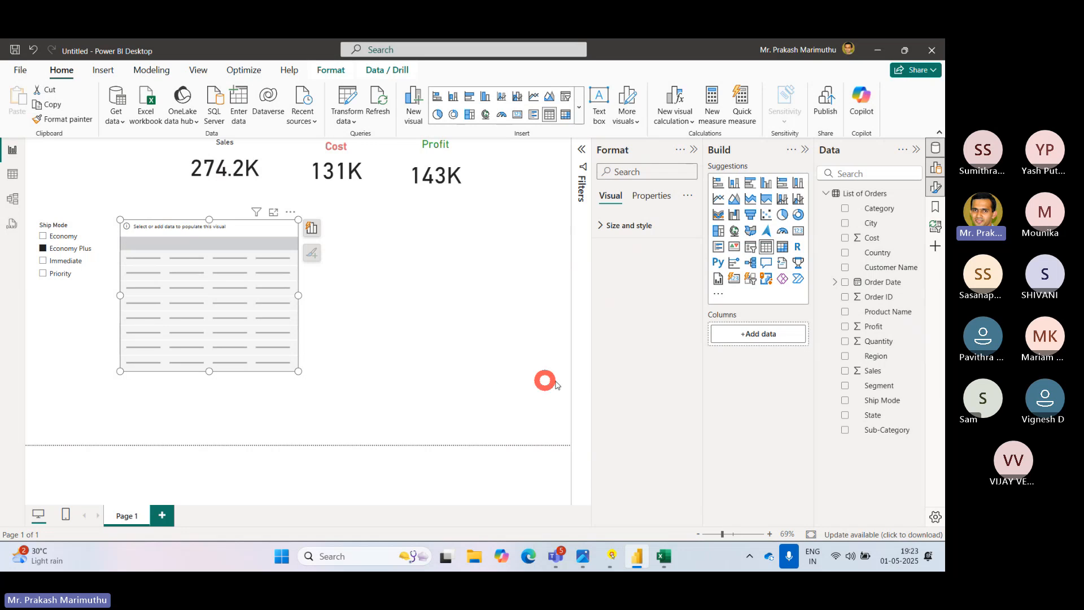
Check the reference dashboard image and fill the new table with the Customer Name, Sales, Cost and Profit fields.
click(583, 556)
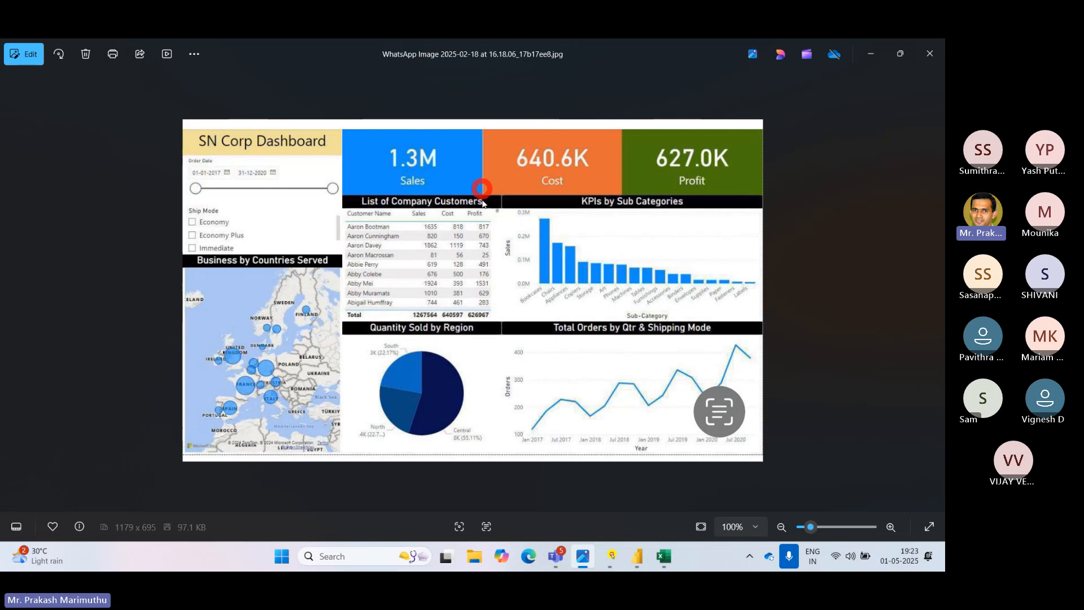
click(642, 559)
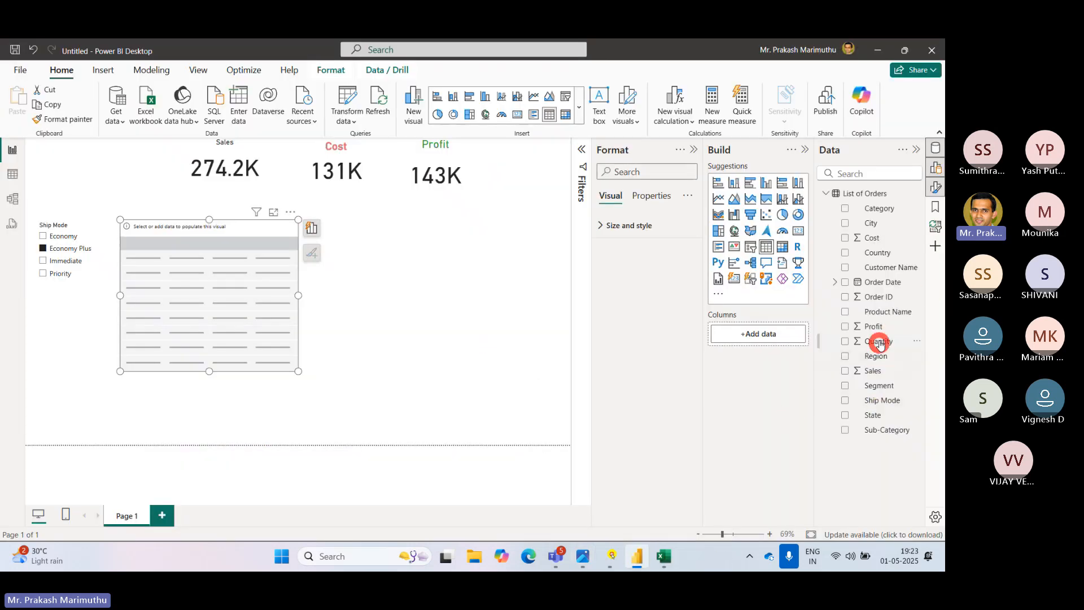
drag(883, 270, 220, 282)
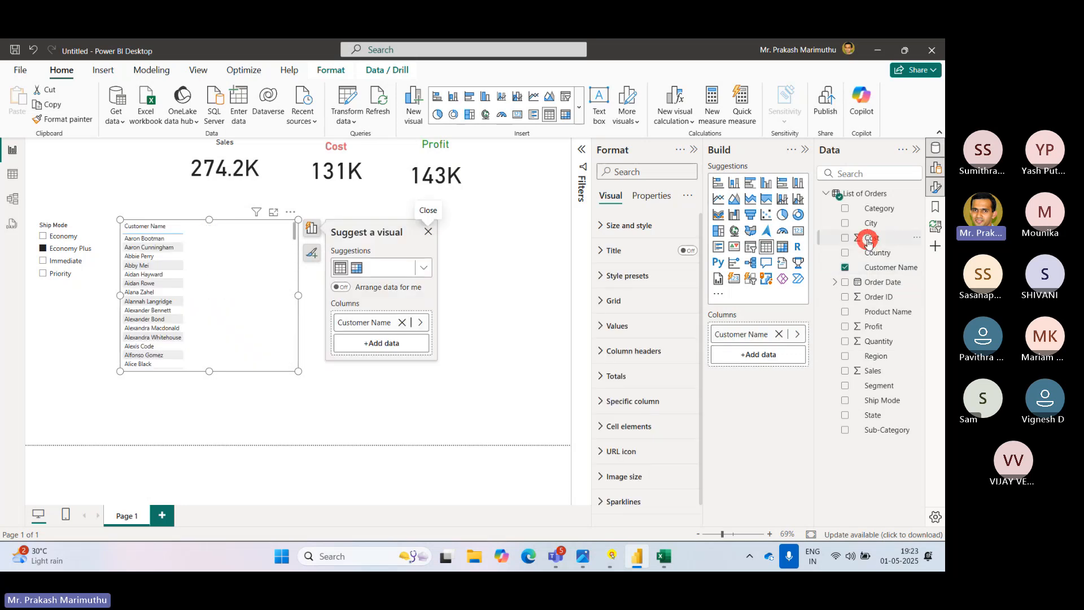
drag(879, 369, 254, 288)
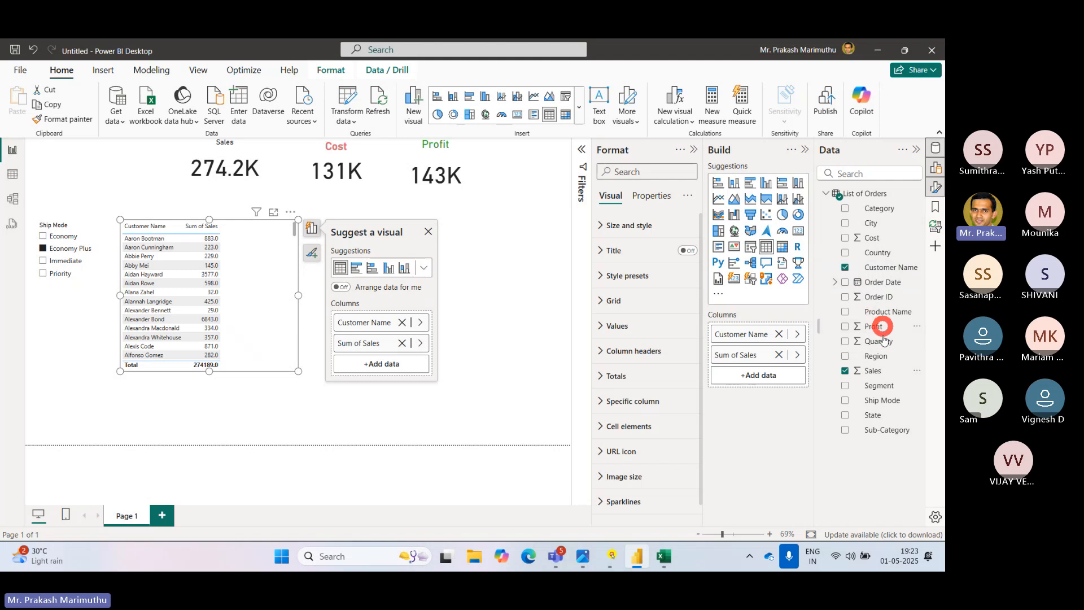
drag(872, 237, 256, 302)
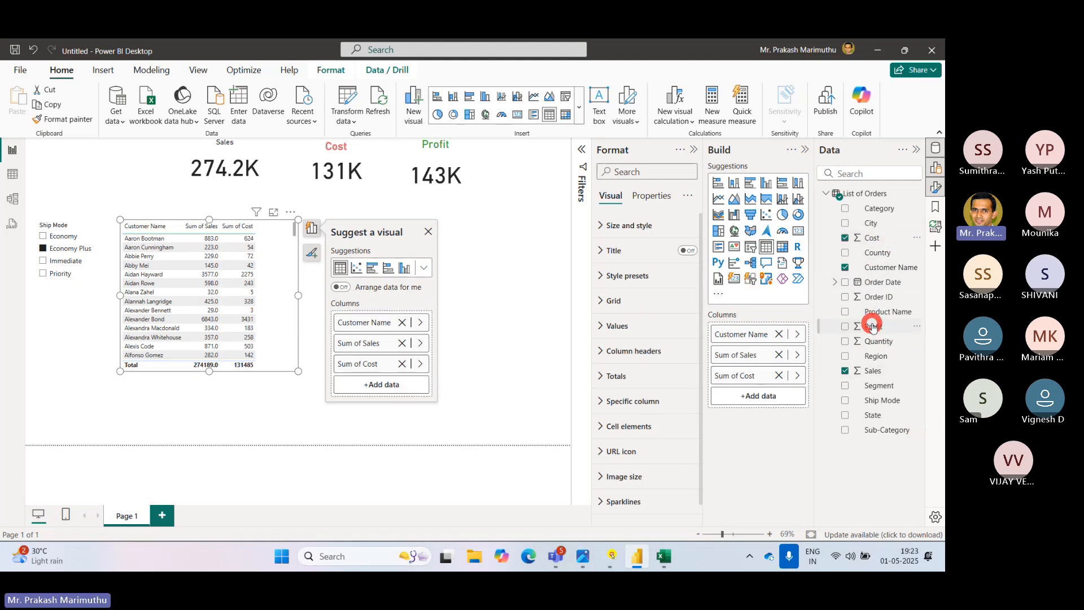
drag(871, 330, 266, 307)
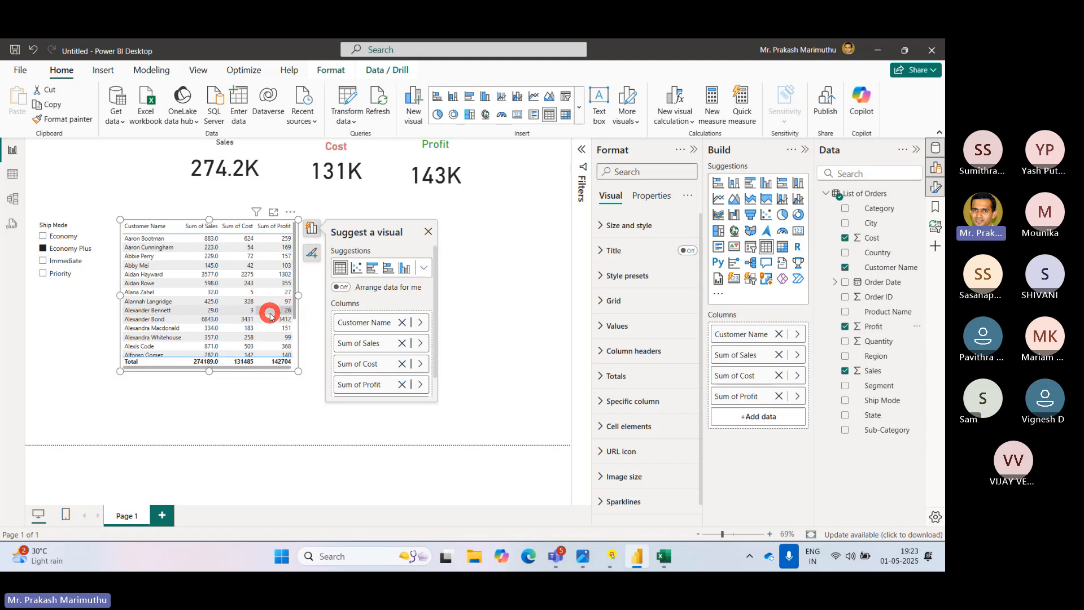
click(429, 231)
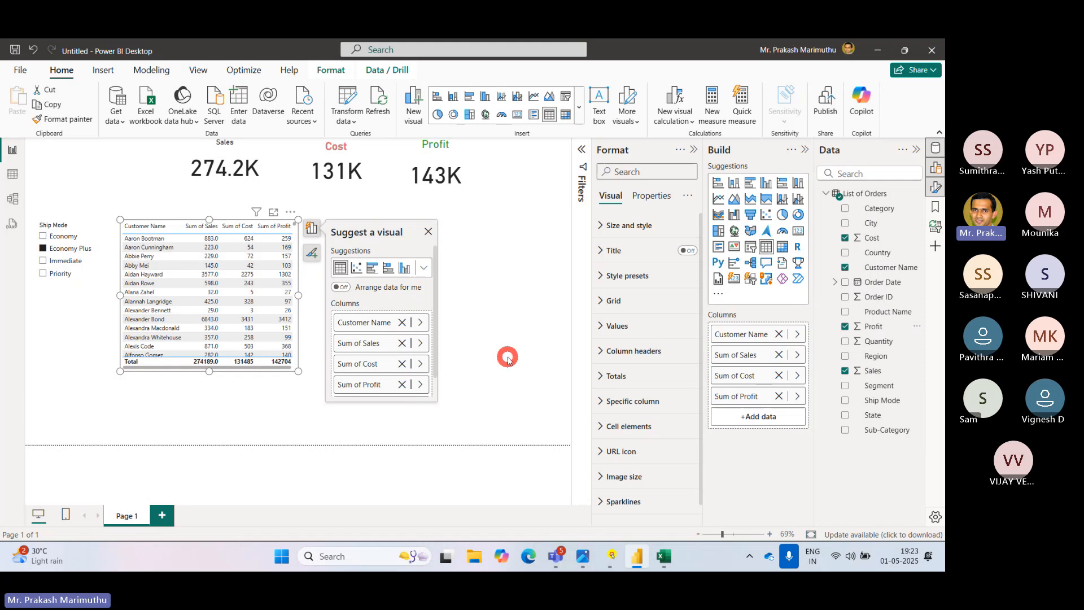
click(429, 232)
click(355, 276)
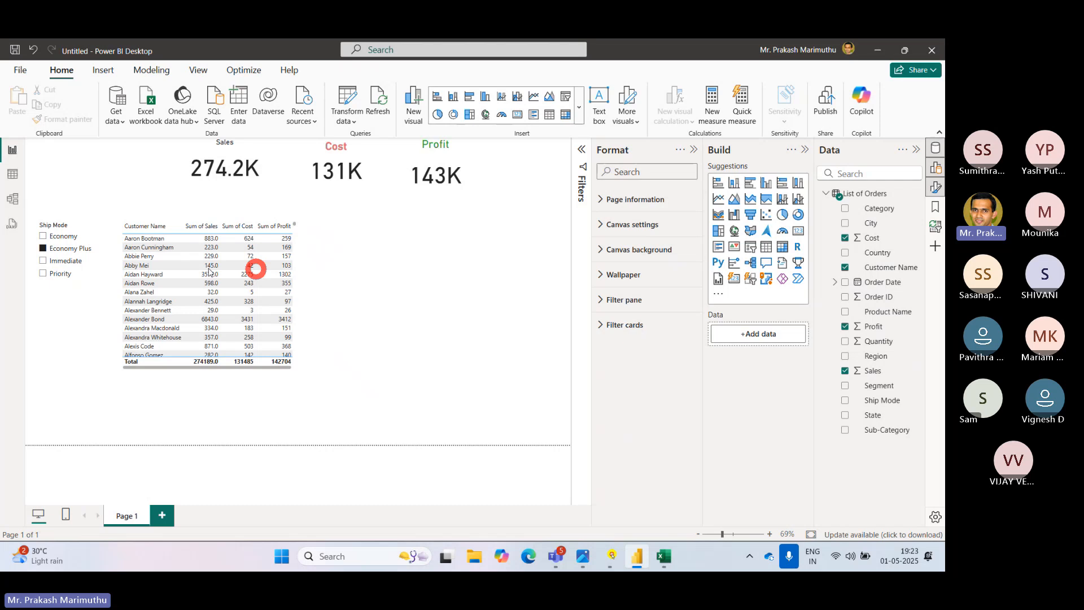
Sort the customer table by Sum of Sales in descending order and shift it slightly away from the Ship Mode slicer.
click(178, 221)
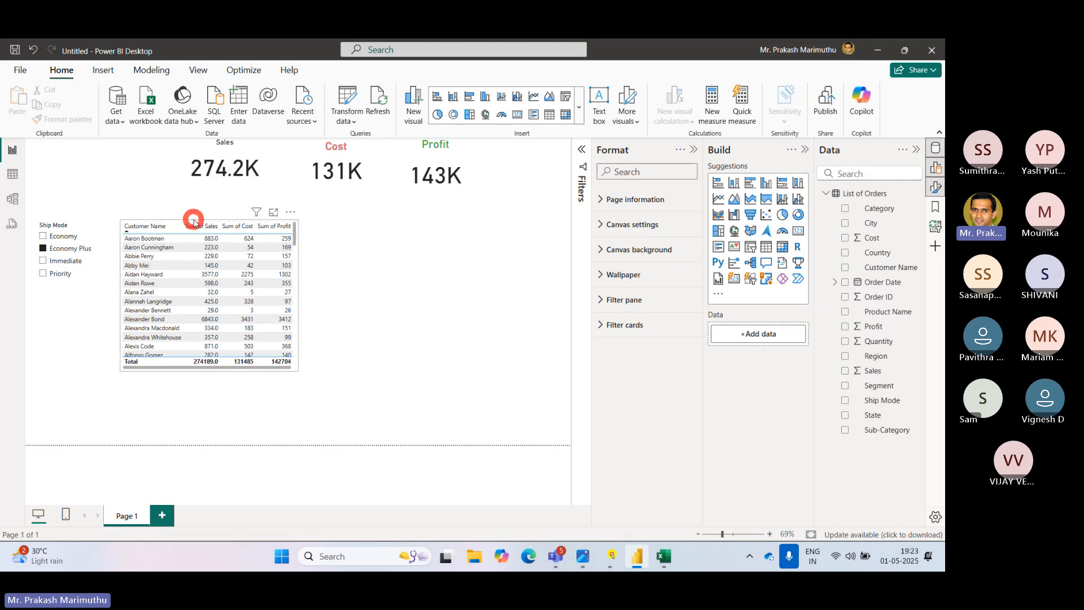
click(193, 221)
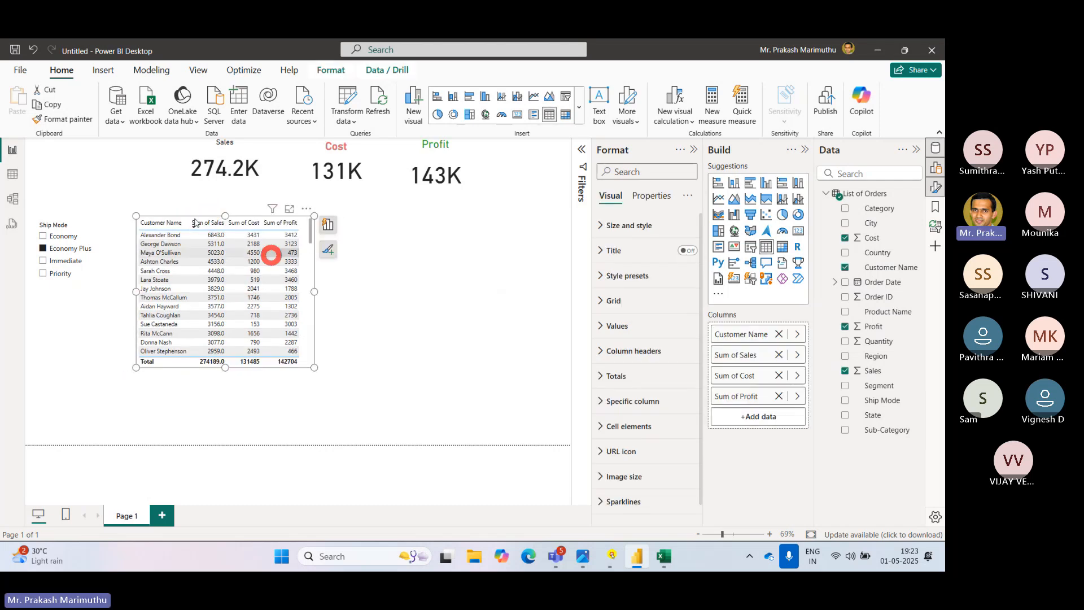
click(382, 373)
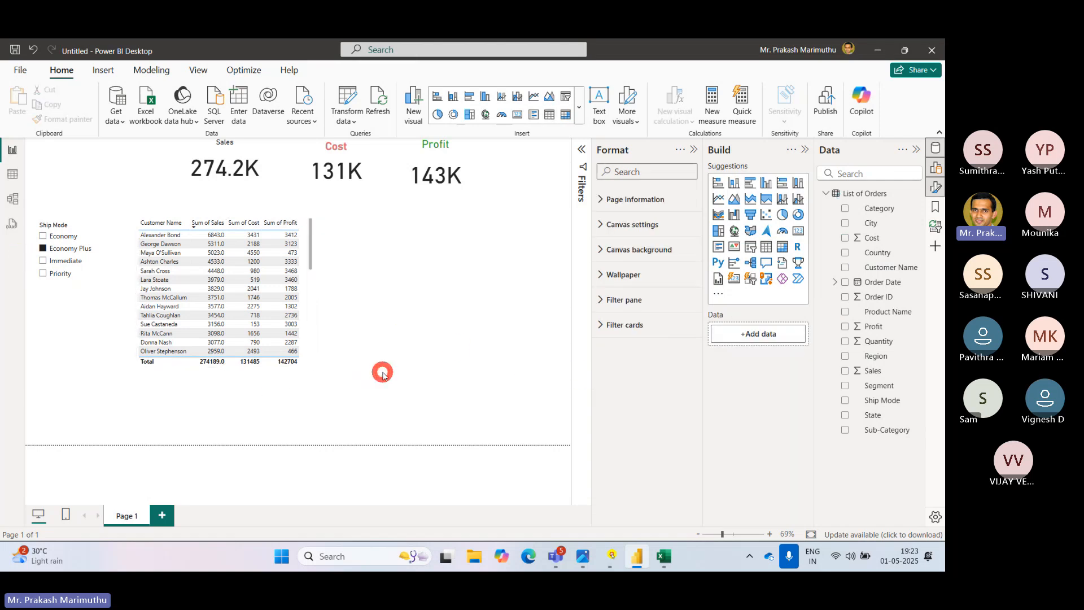
Add a second table beside the customer table, enlarge it, and fill it with the Region and Sales fields.
click(766, 248)
drag(62, 148, 379, 238)
click(843, 357)
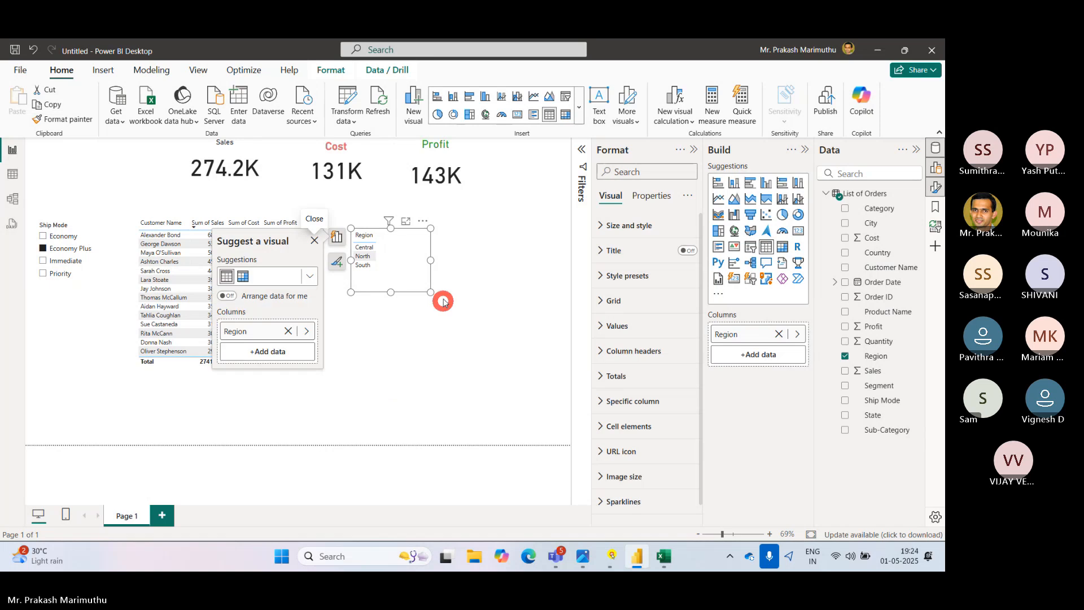
drag(428, 291, 475, 335)
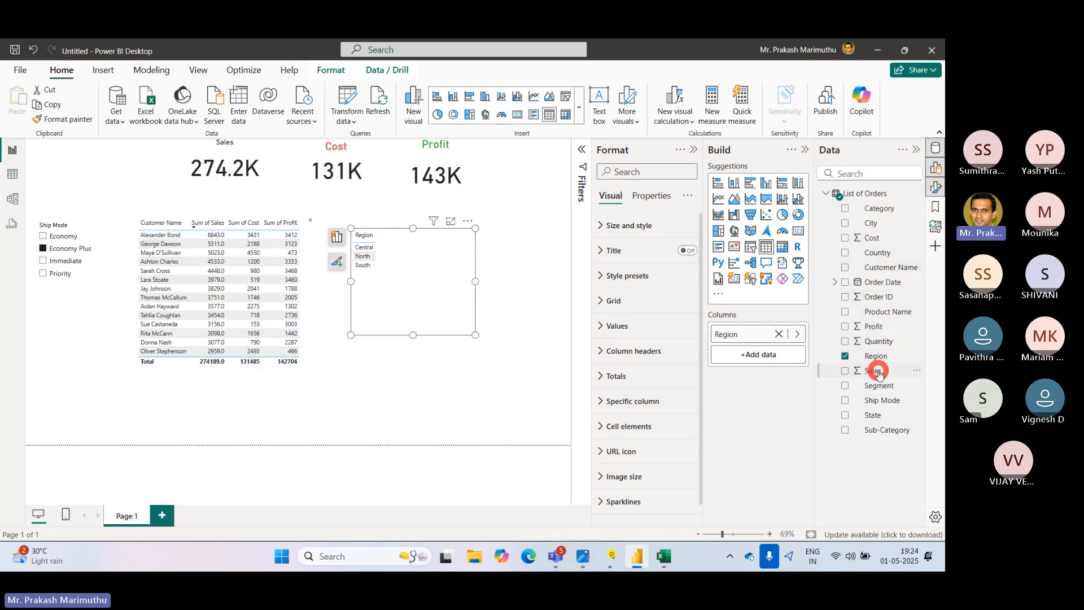
drag(878, 373, 451, 282)
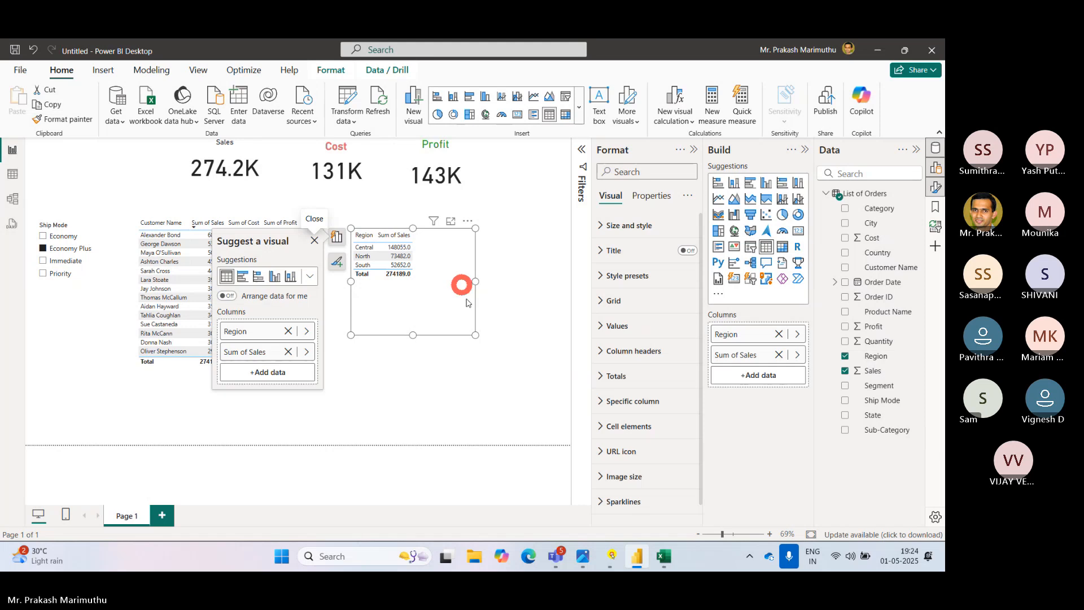
click(425, 364)
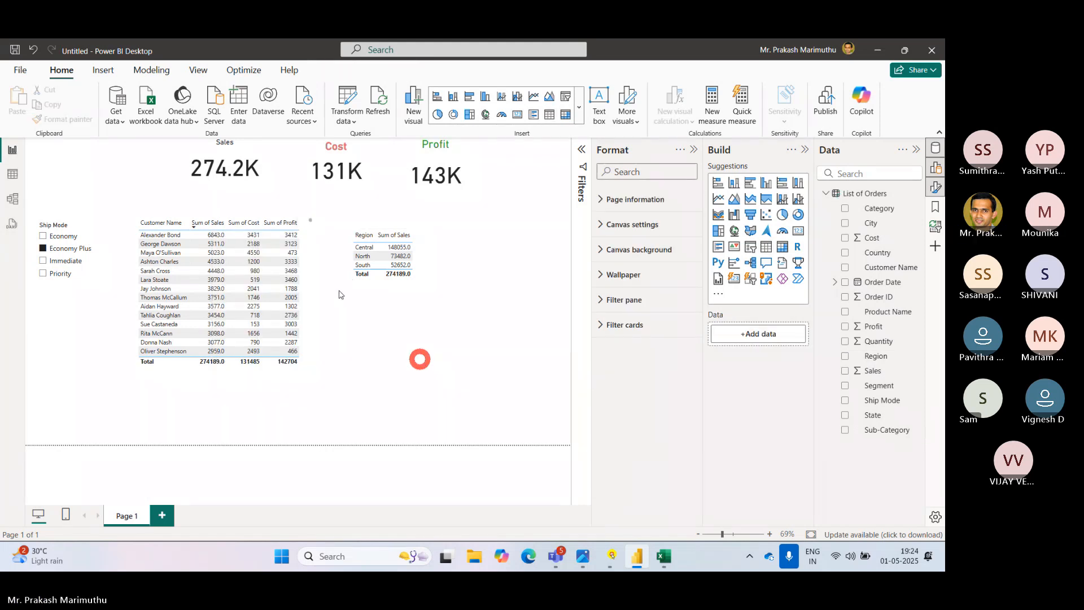
Clear all selections in the Ship Mode slicer.
click(41, 254)
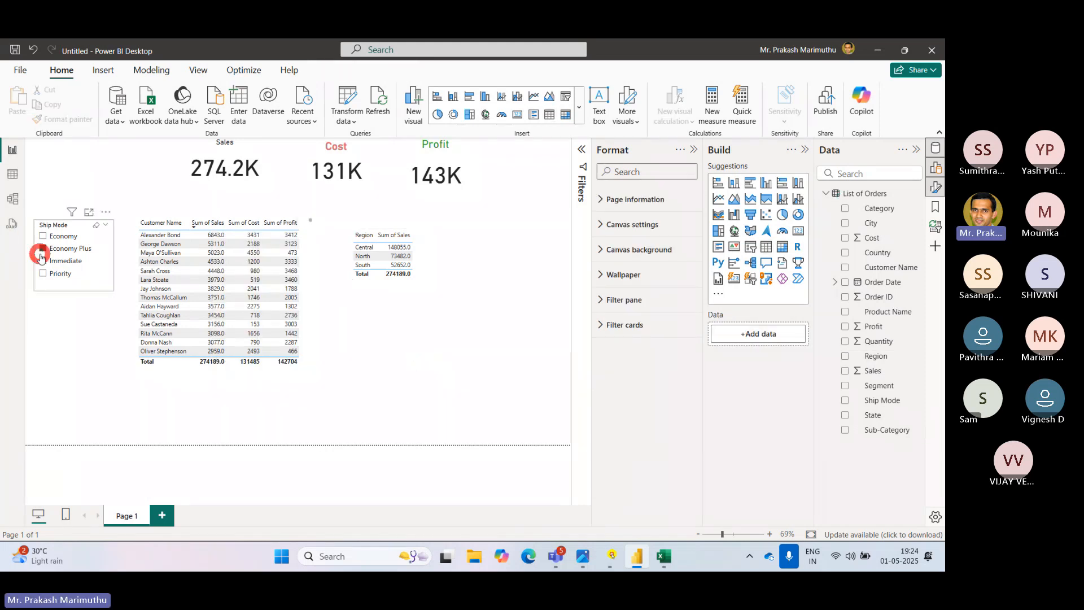
click(97, 228)
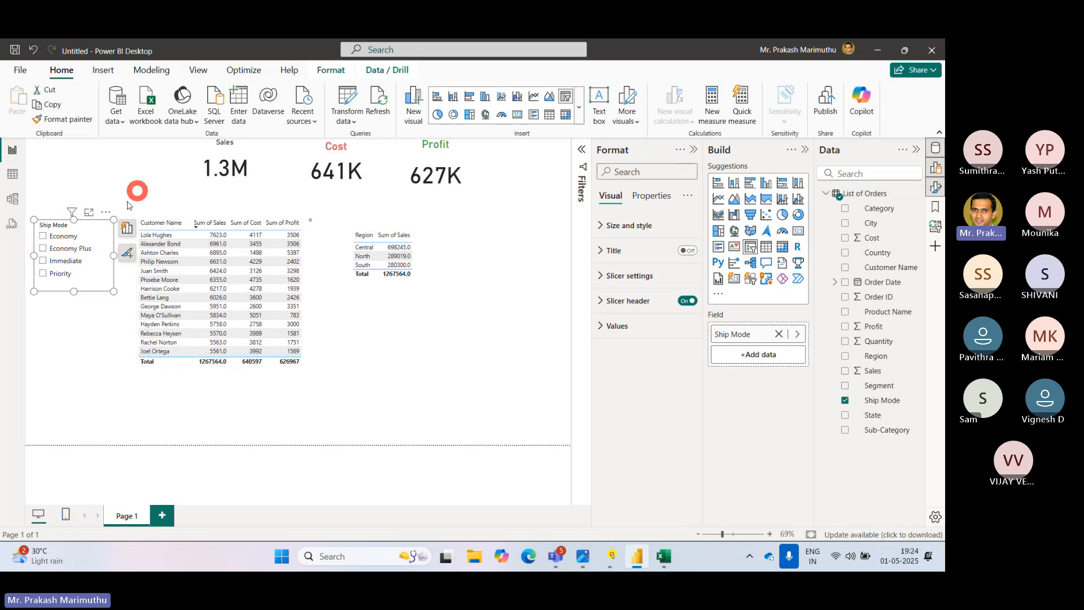
Filter the report by Economy in the Ship Mode slicer and clear the selection again.
click(44, 237)
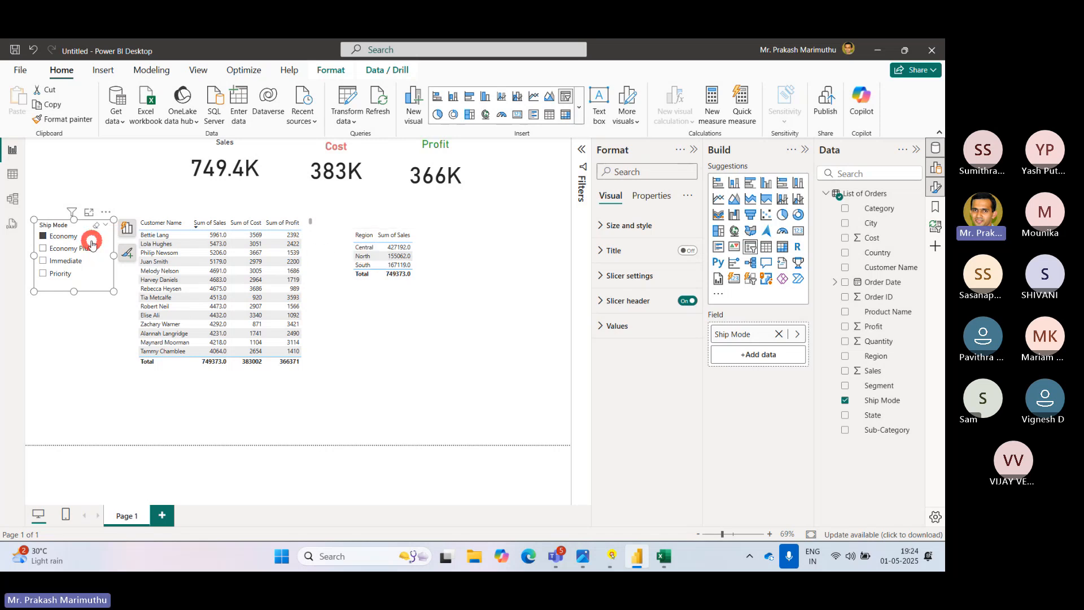
click(463, 422)
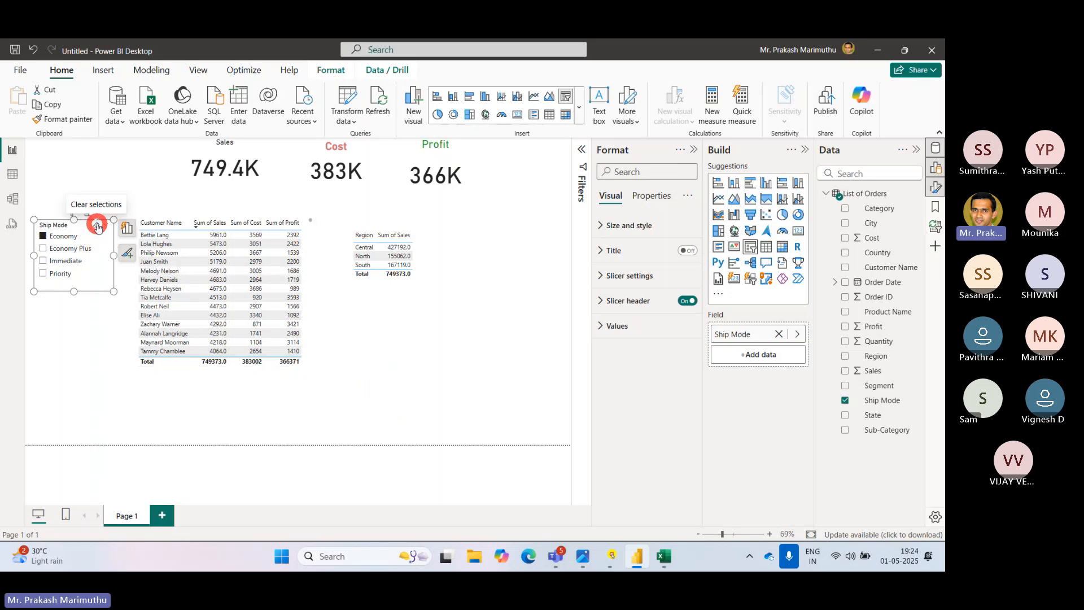
click(97, 226)
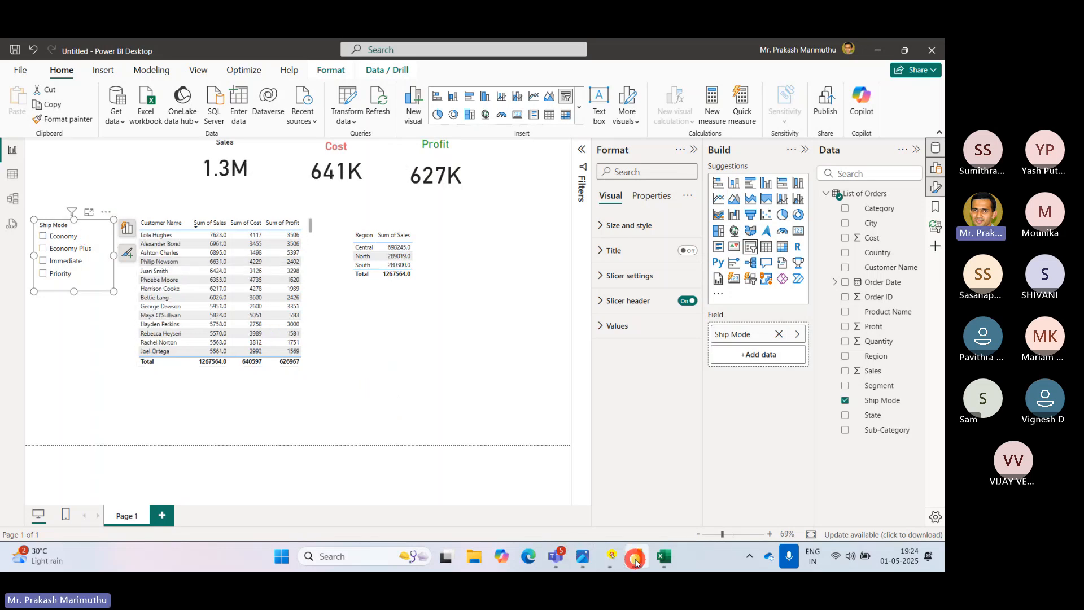
Check the layout of the reference SN Corp dashboard image against the report.
click(586, 468)
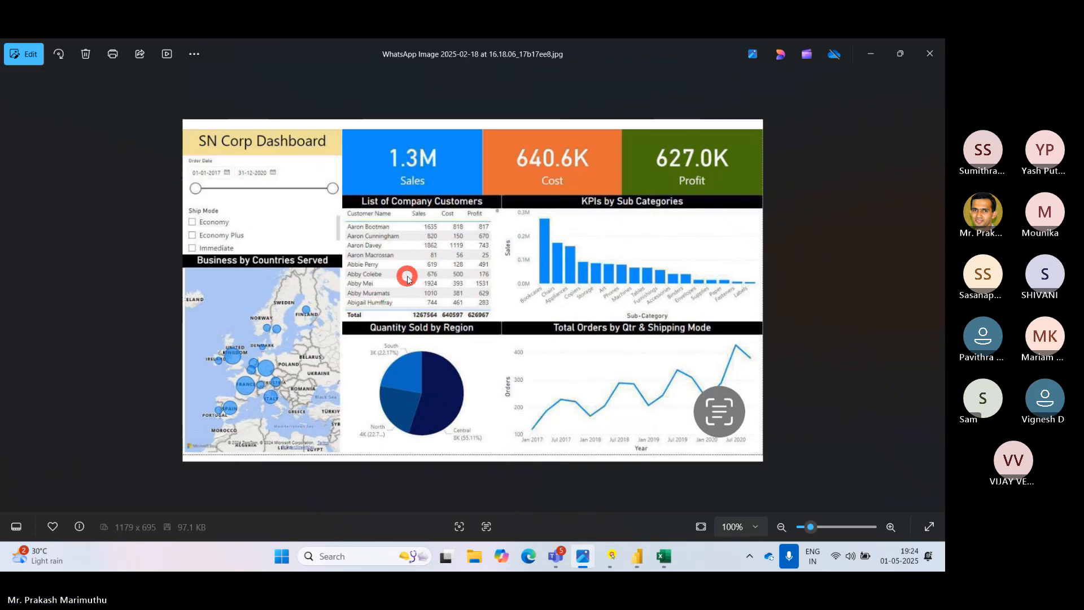
click(637, 555)
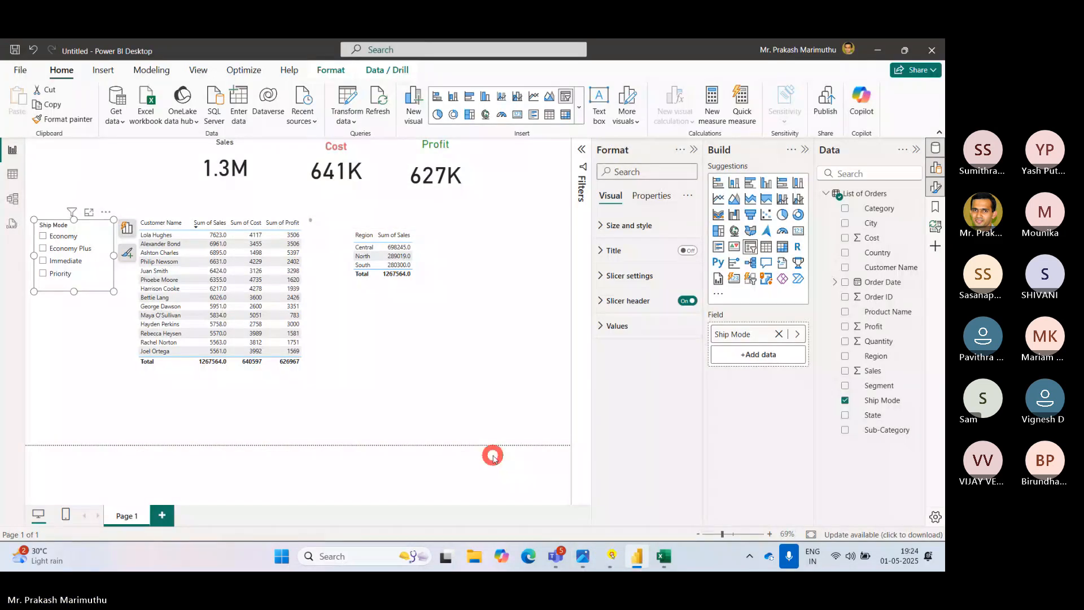
mouse_move(578, 561)
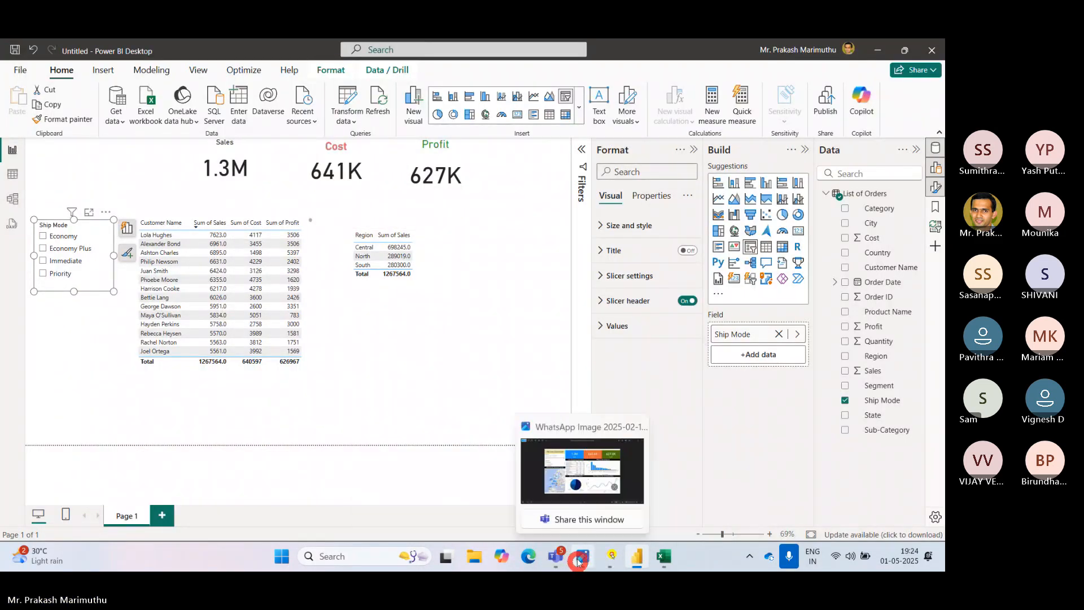
click(556, 469)
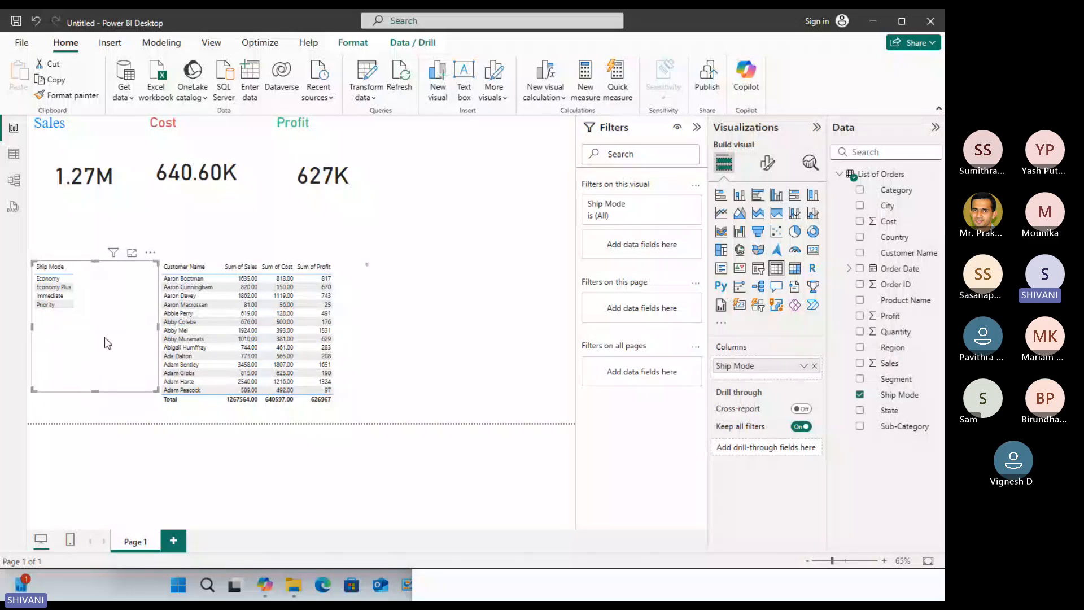
Convert the Ship Mode table into a slicer and filter the report to Immediate.
click(152, 255)
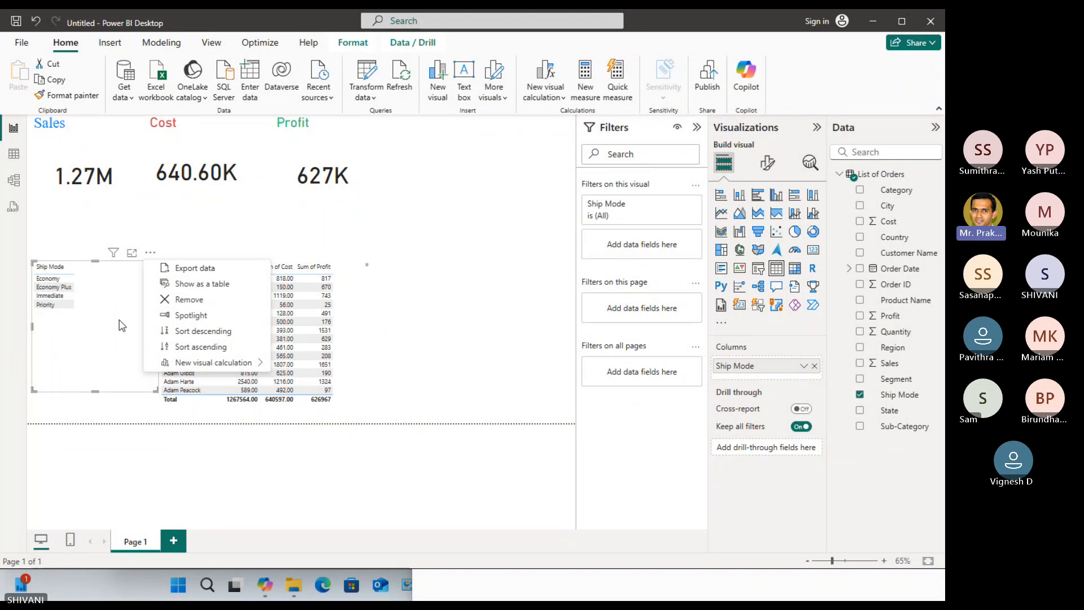
key(Escape)
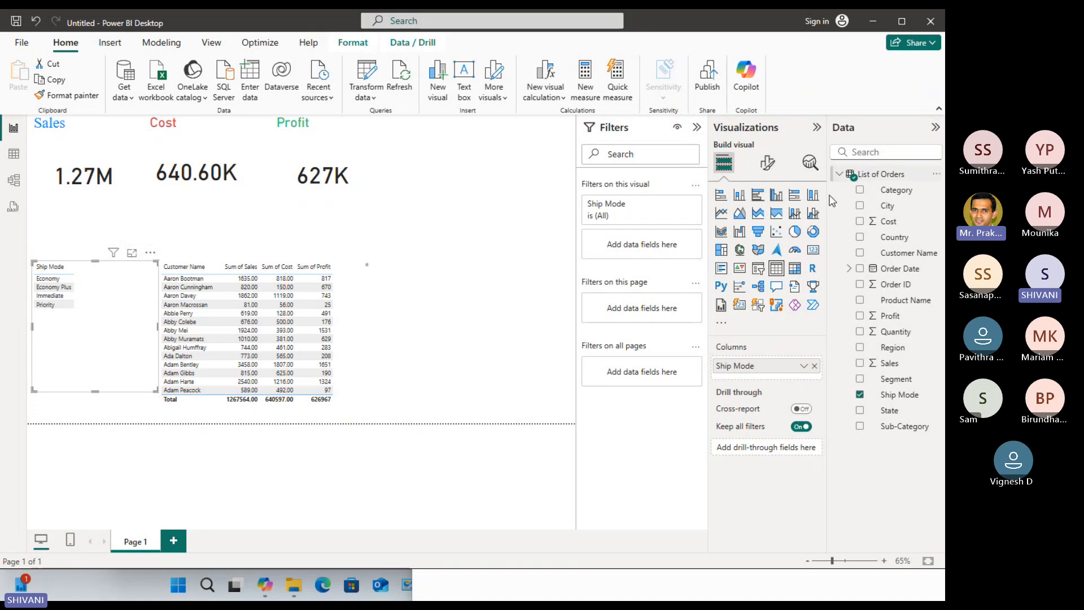
click(758, 270)
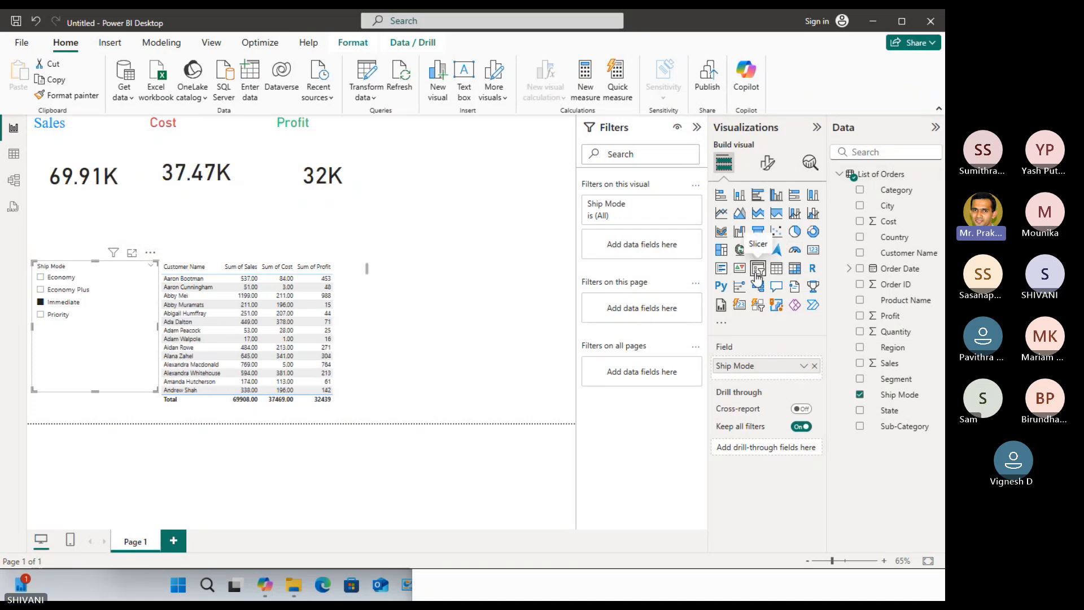
click(405, 315)
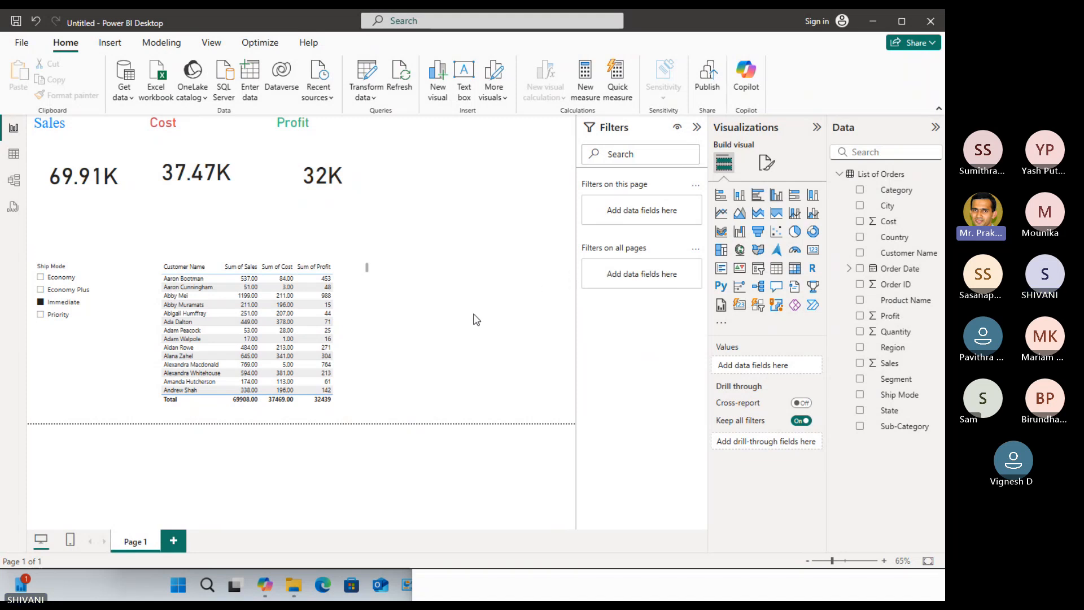
Add a table beside the customer table and fill it with the Region, Sales and Profit fields.
click(776, 268)
drag(432, 170, 447, 322)
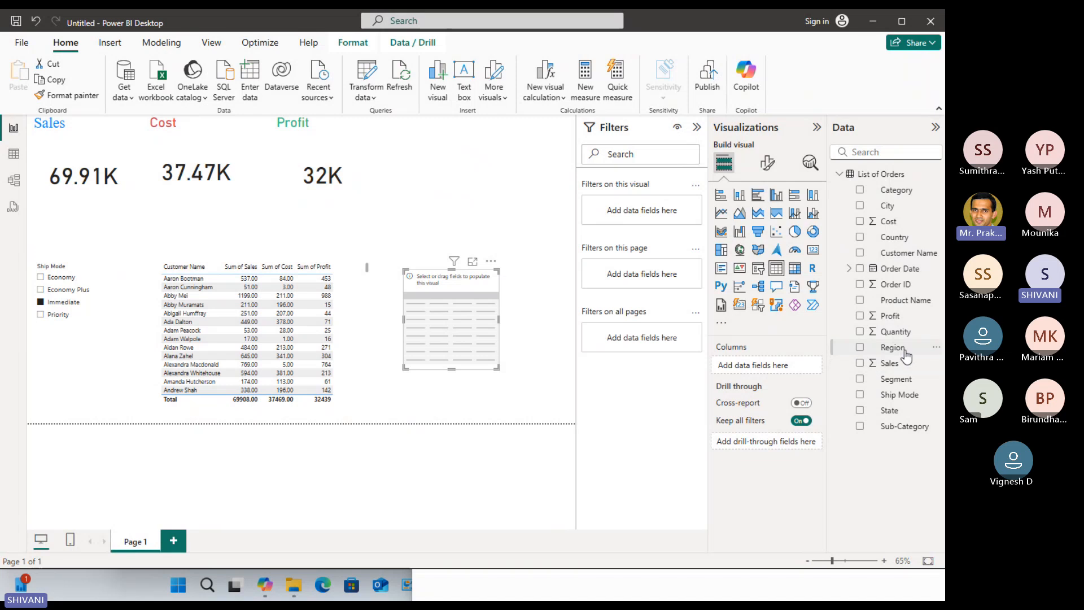
drag(903, 355, 462, 318)
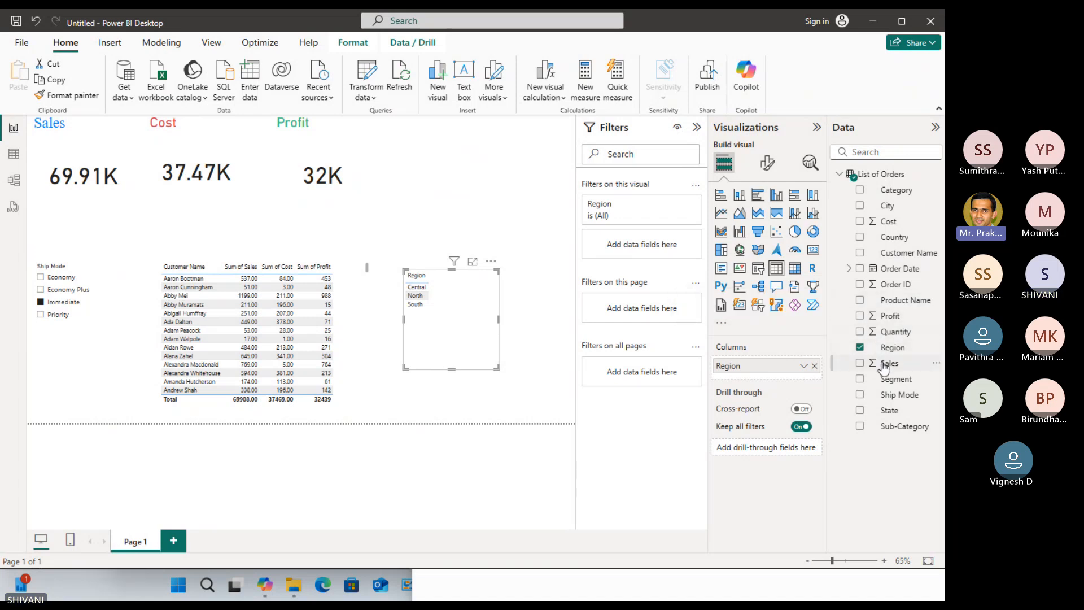
drag(884, 366, 478, 337)
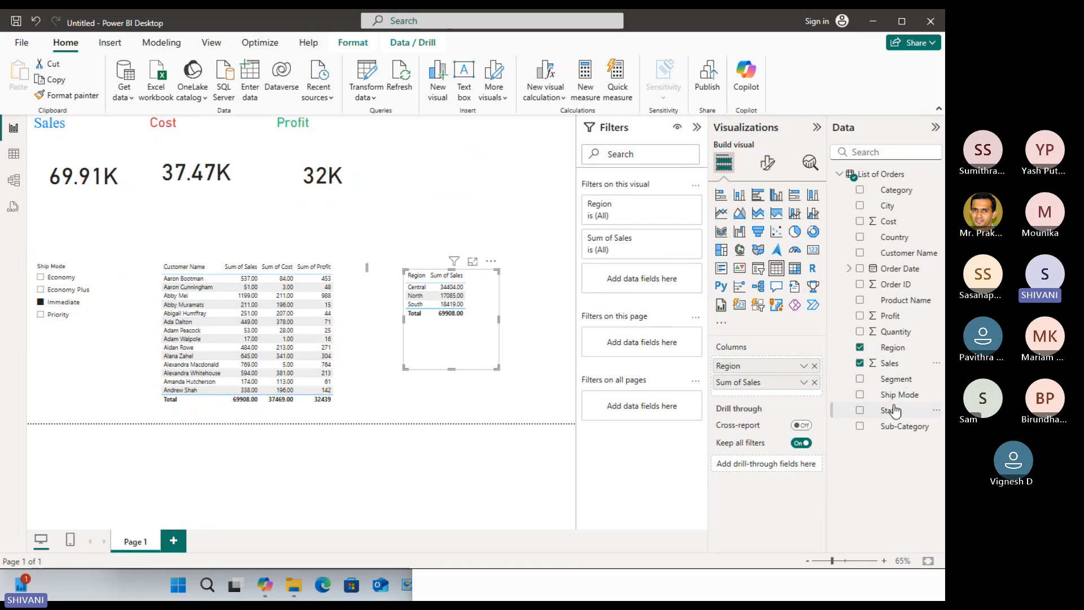
drag(889, 315, 459, 354)
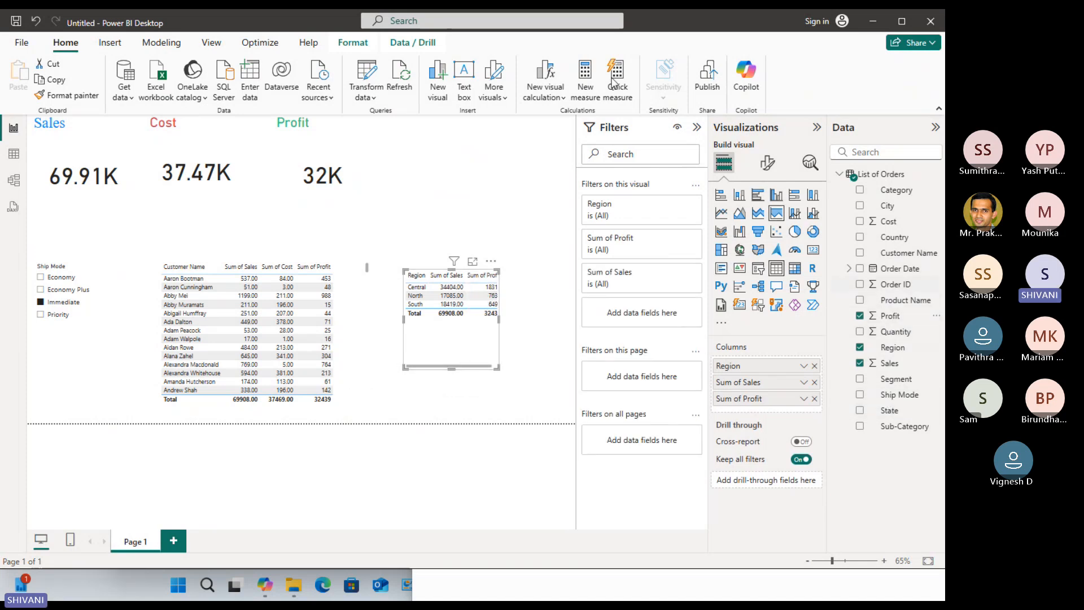
click(538, 27)
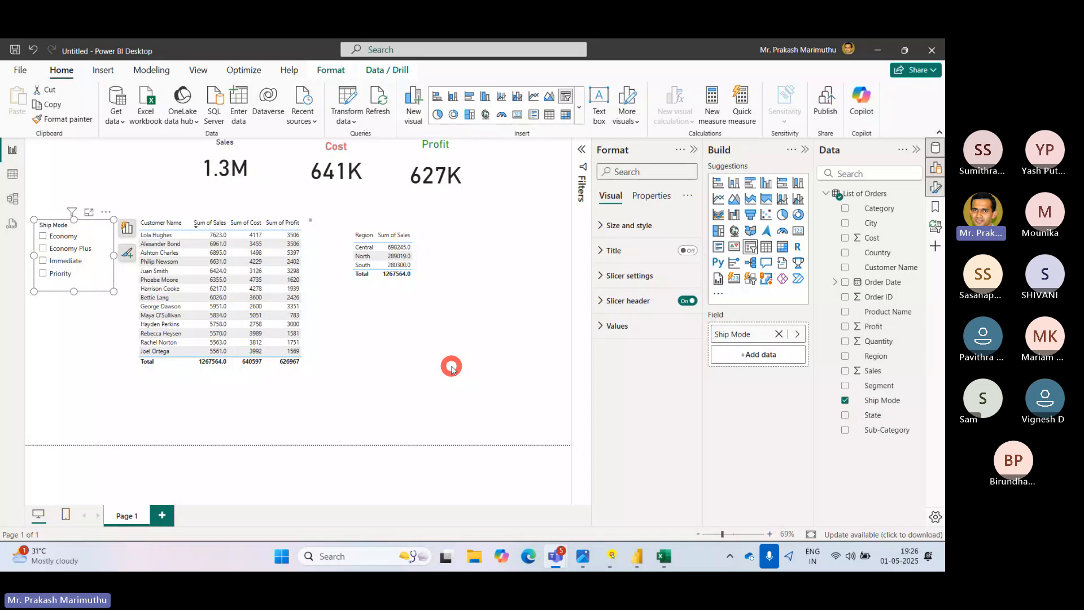
Check the reference dashboard image and delete the Region and Sales table from the report.
click(583, 556)
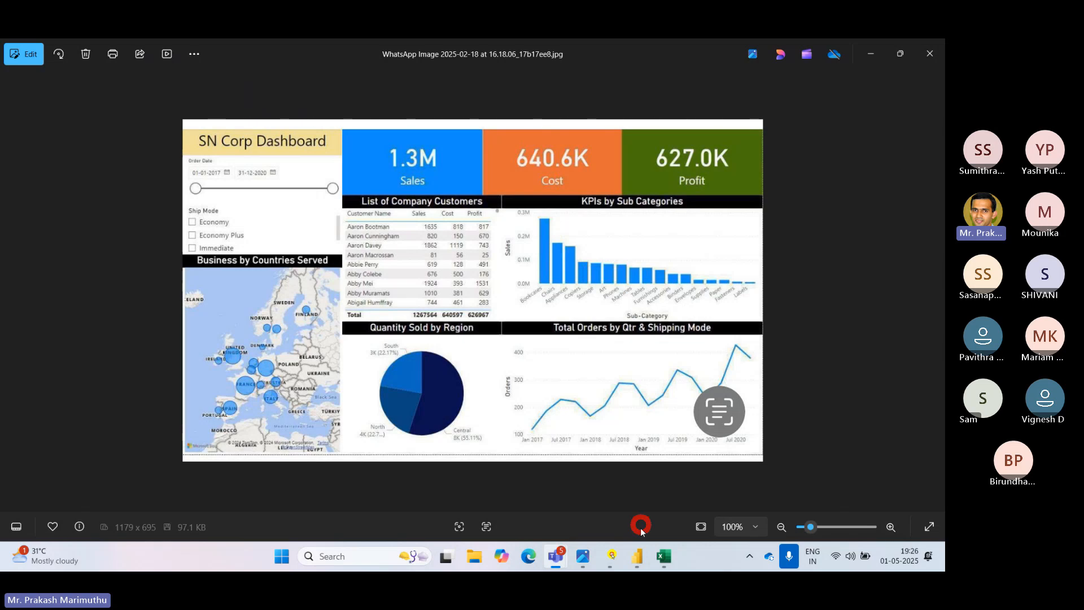
click(637, 556)
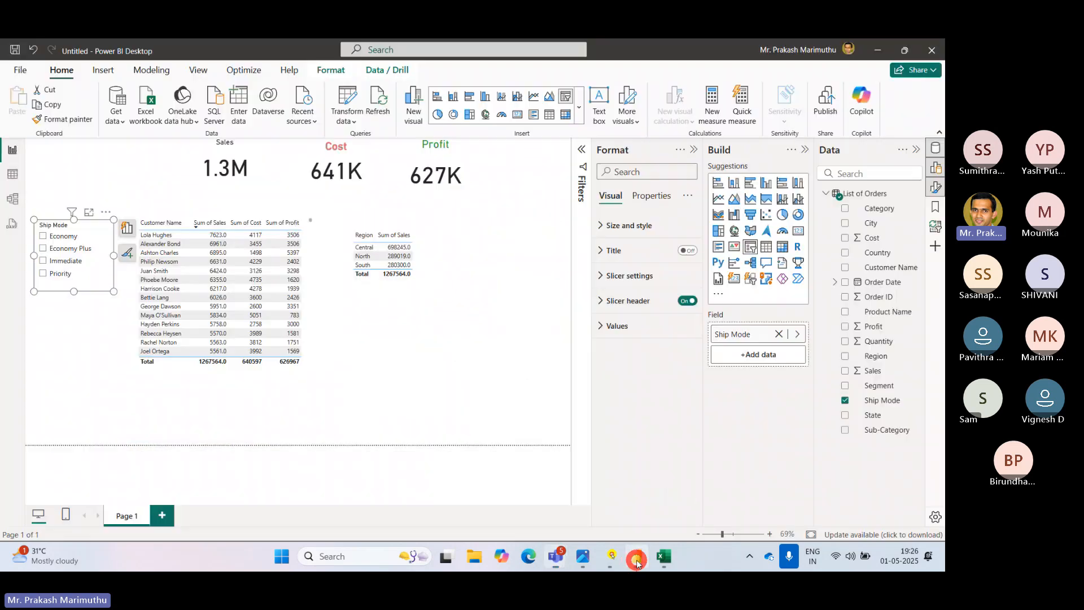
click(428, 306)
key(Delete)
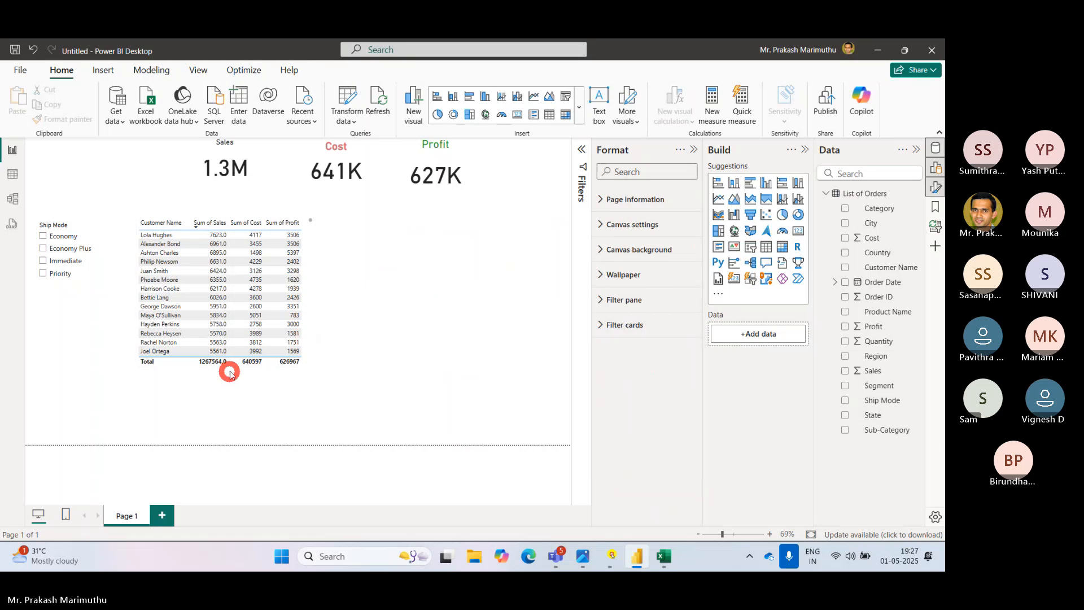
Shorten the customer table and move it up closer to the sales, cost and profit cards.
click(314, 339)
drag(225, 367, 235, 339)
drag(232, 219, 238, 198)
click(494, 508)
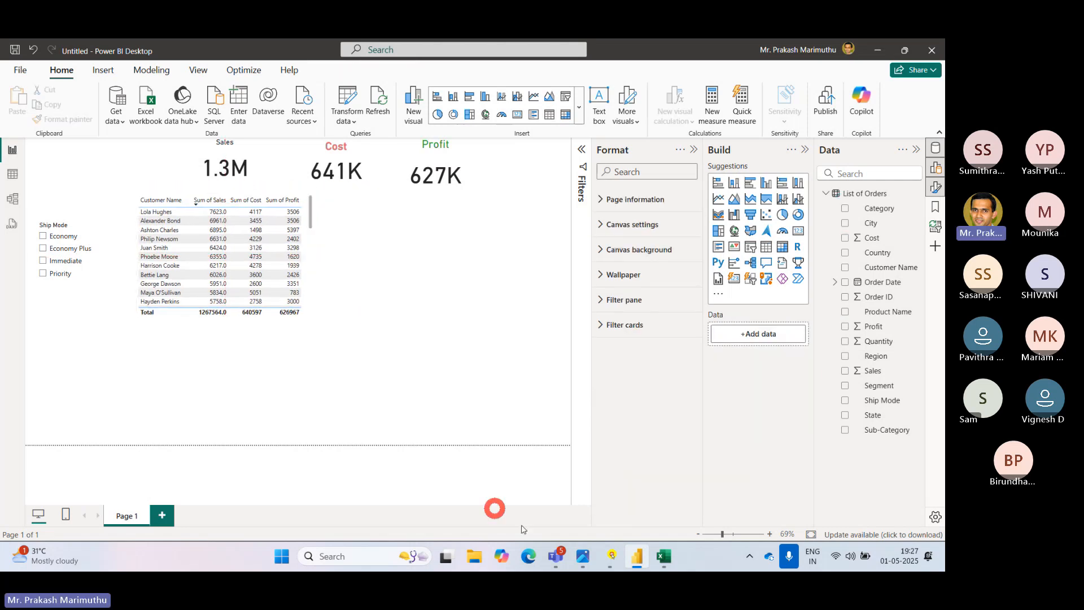
Check the reference dashboard image and examine the Category column of the List of Orders sheet in Excel.
click(589, 539)
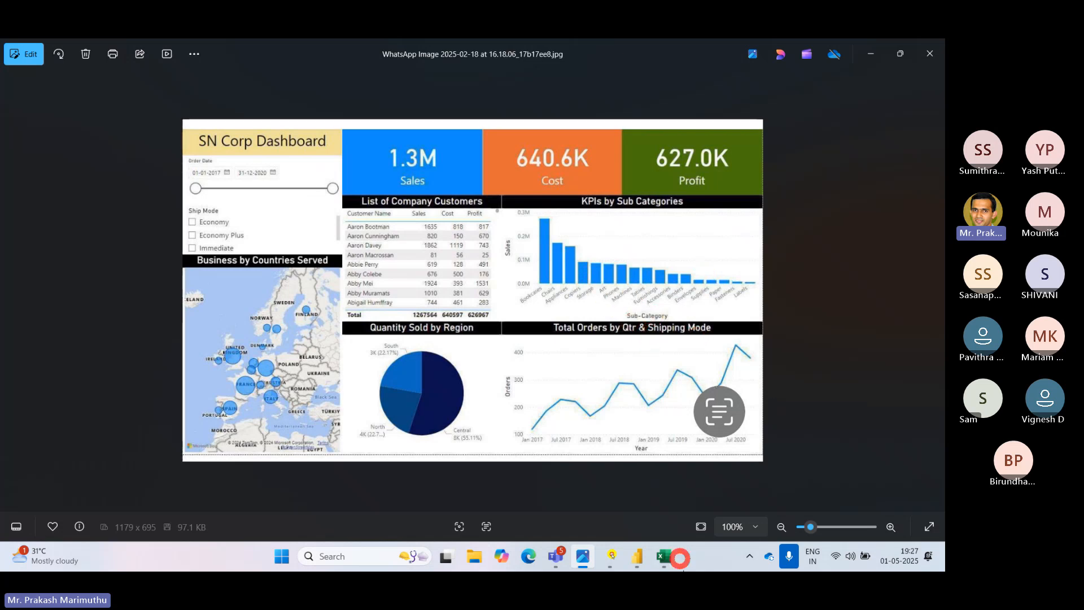
click(665, 557)
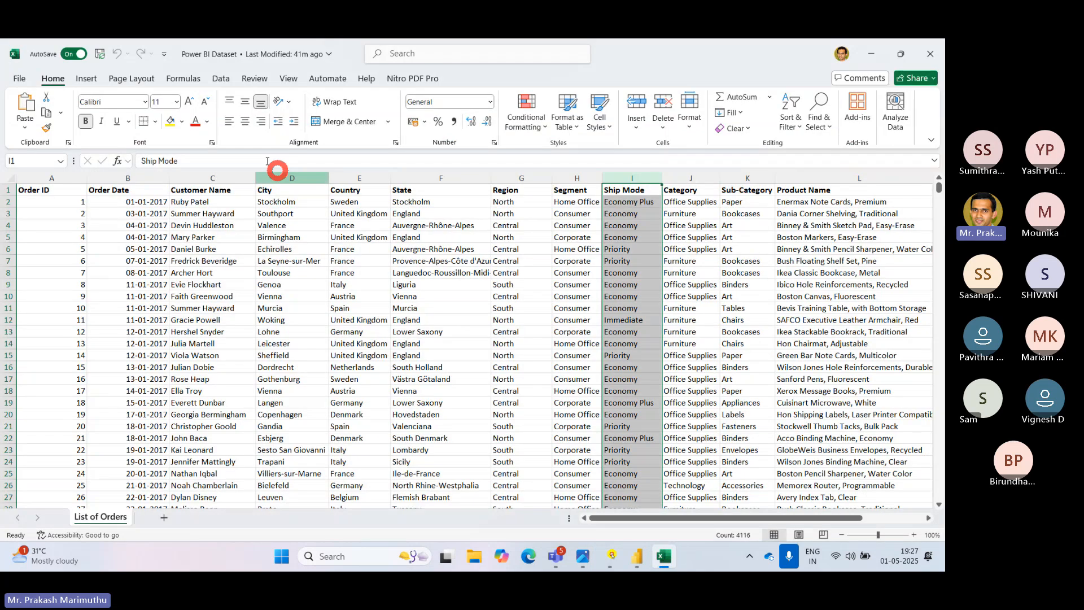
click(683, 189)
key(Down)
key(Down)
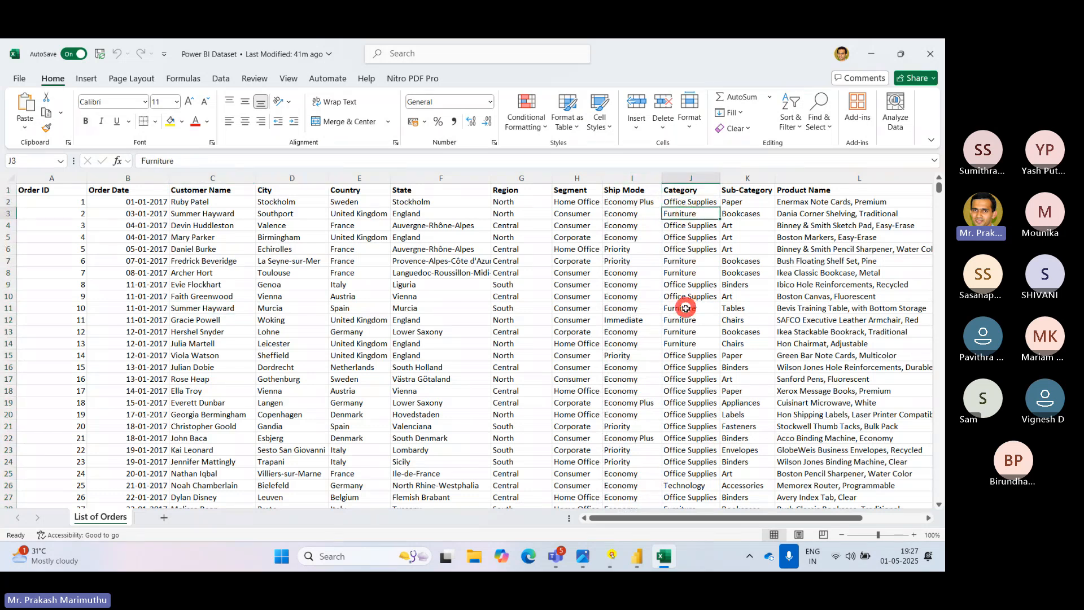
scroll(697, 379, down, 6)
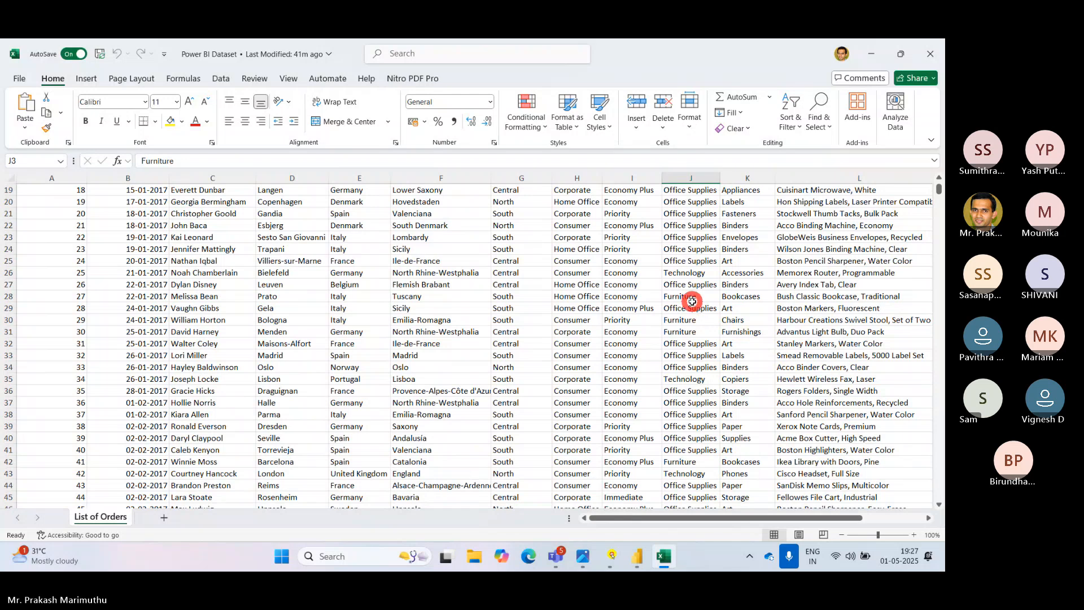
click(686, 275)
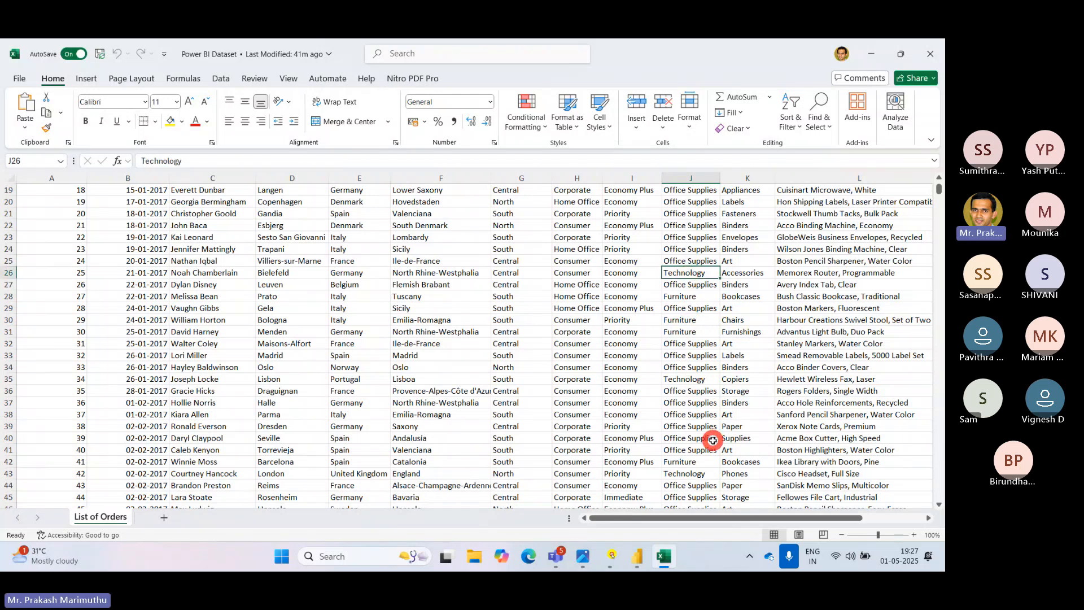
scroll(708, 434, up, 3)
scroll(704, 297, up, 3)
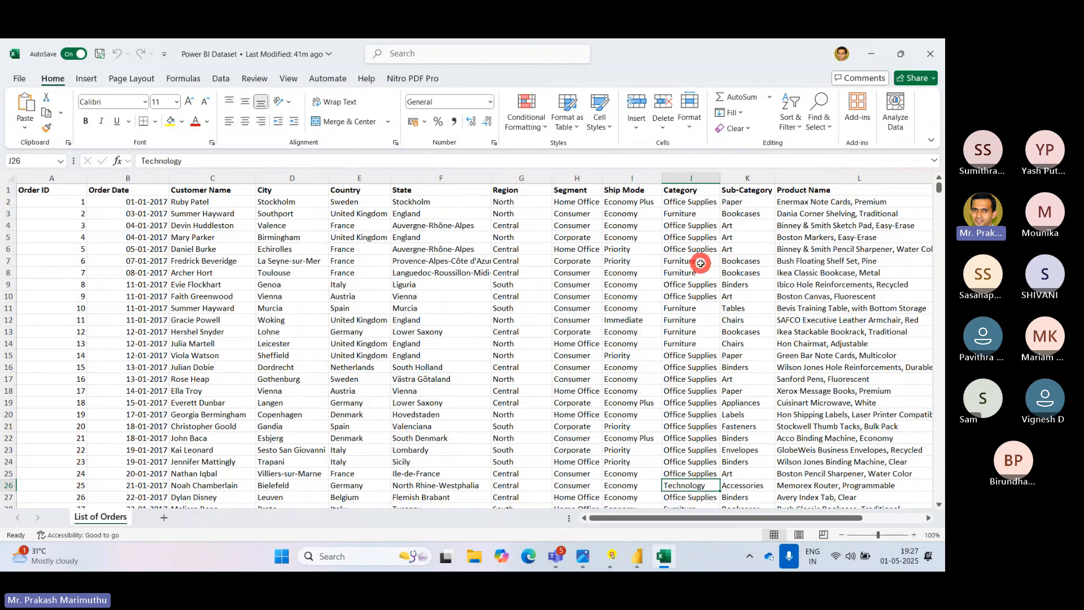
Add filters to the header row of the List of Orders table.
click(601, 293)
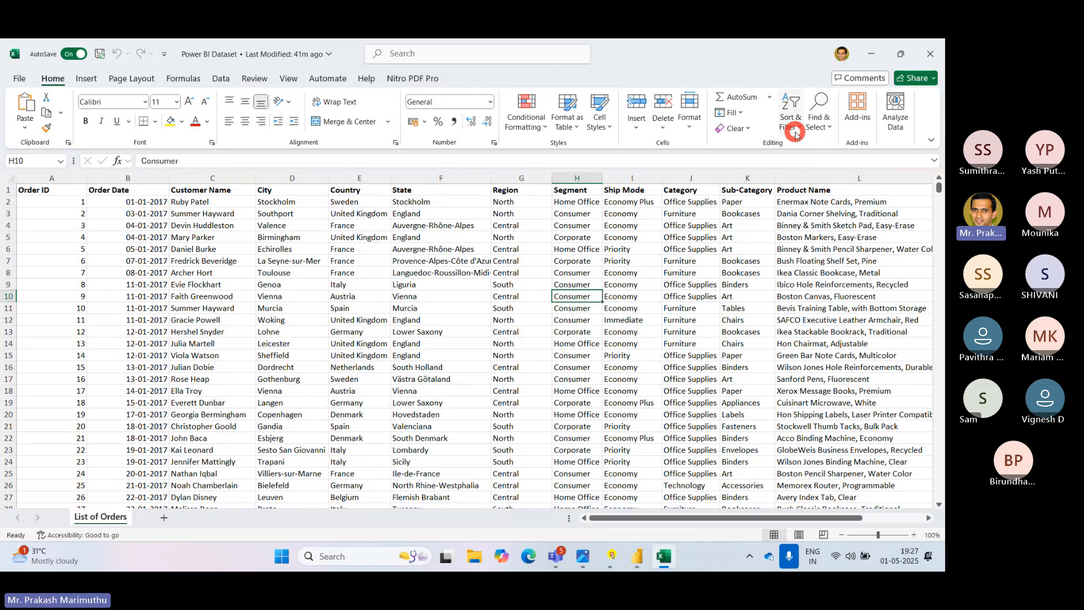
click(791, 121)
click(802, 201)
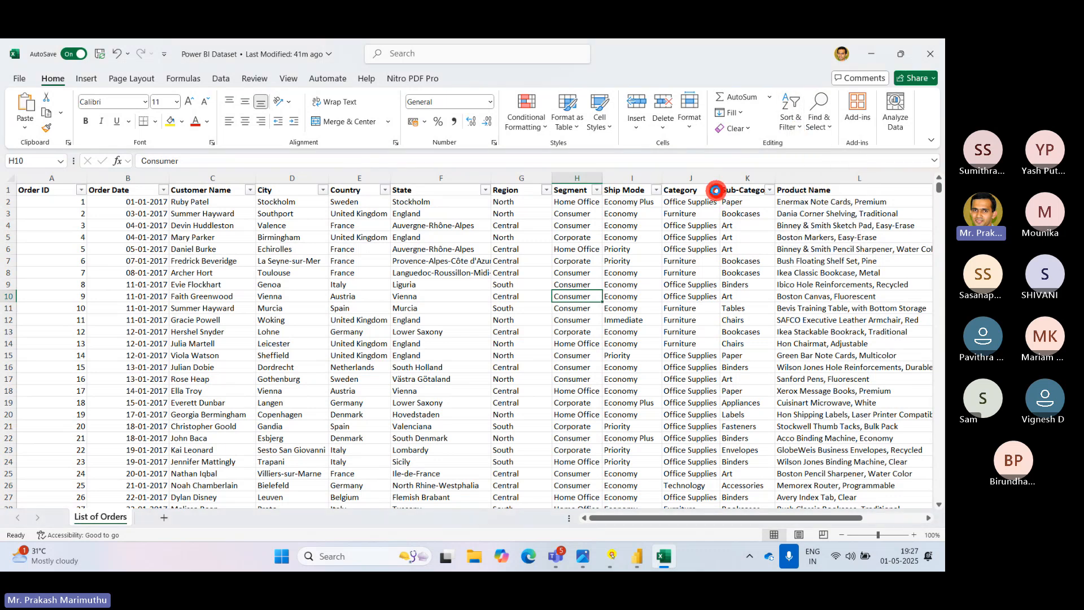
Review the distinct values in the Category and Sub-Category columns using their filter lists, leaving every value included.
click(714, 190)
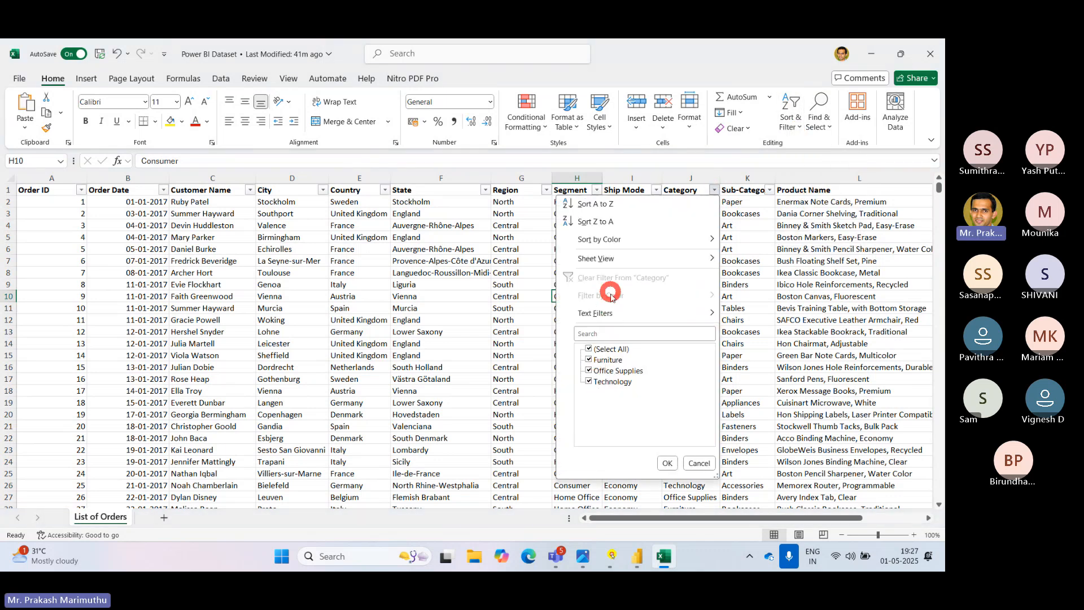
click(752, 286)
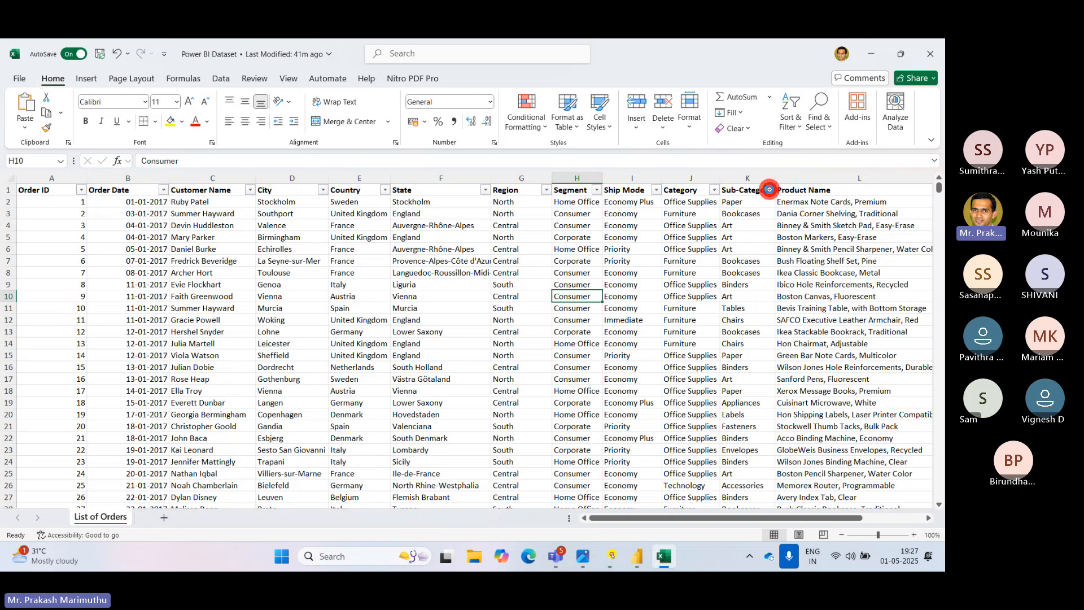
click(769, 190)
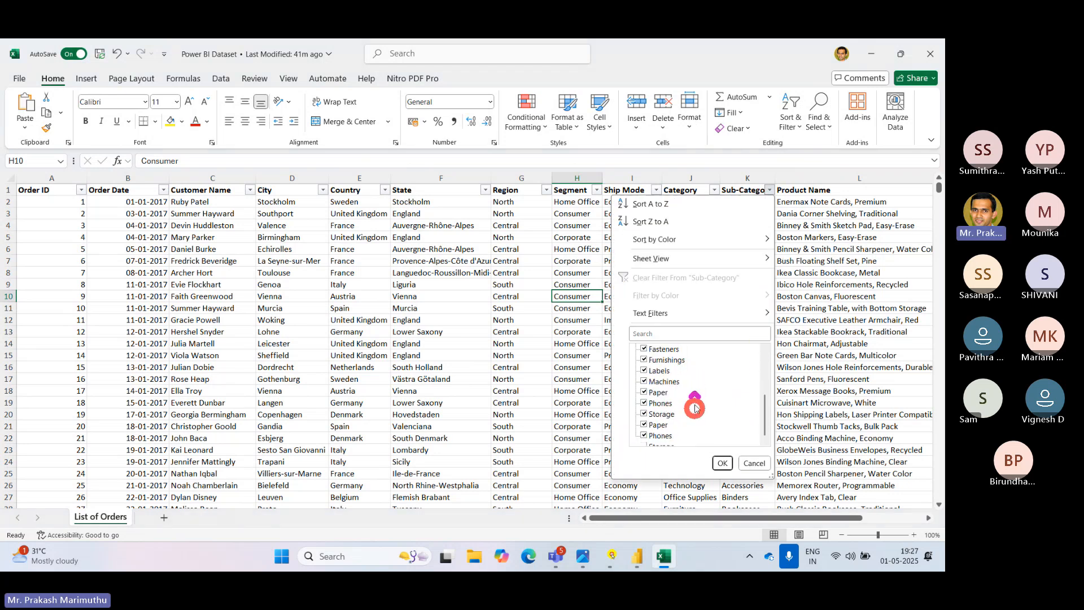
click(721, 462)
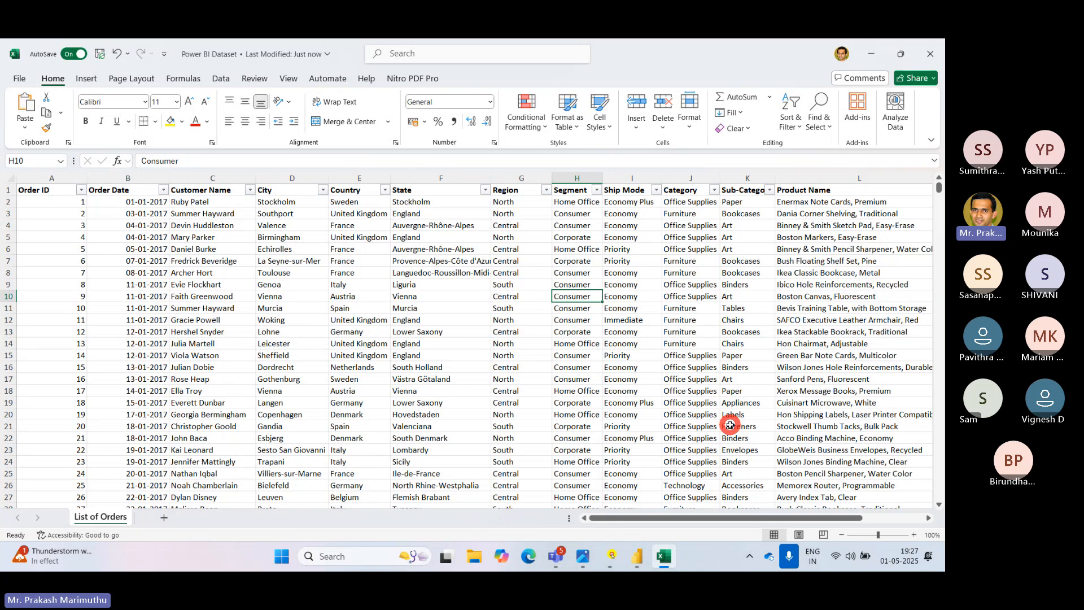
Switch to Power BI Desktop, insert a clustered column chart, place it beside the customer table below the Profit card, and enlarge it.
click(637, 556)
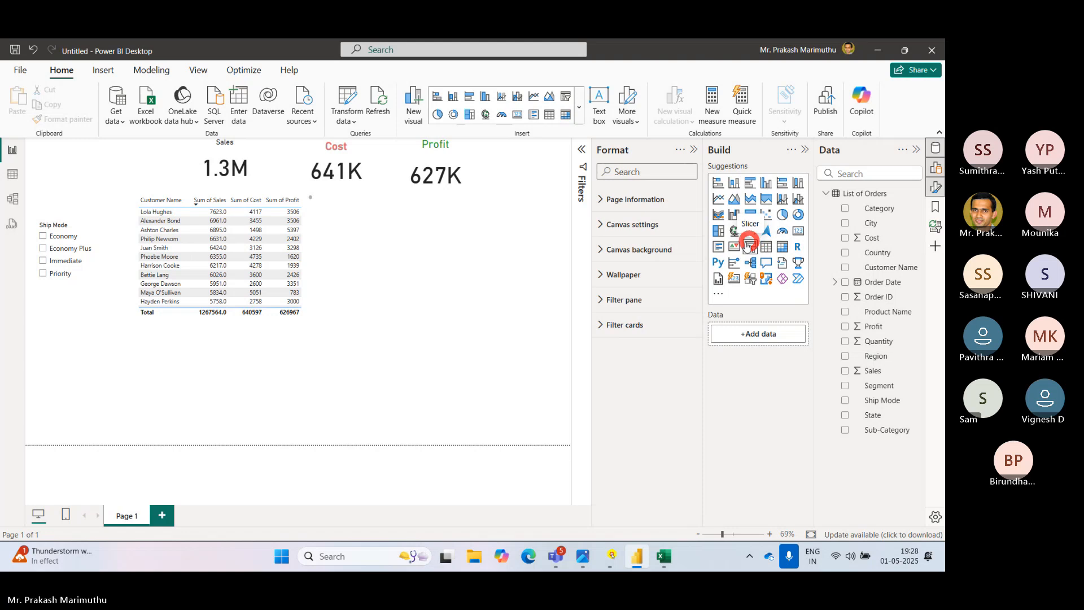
click(788, 559)
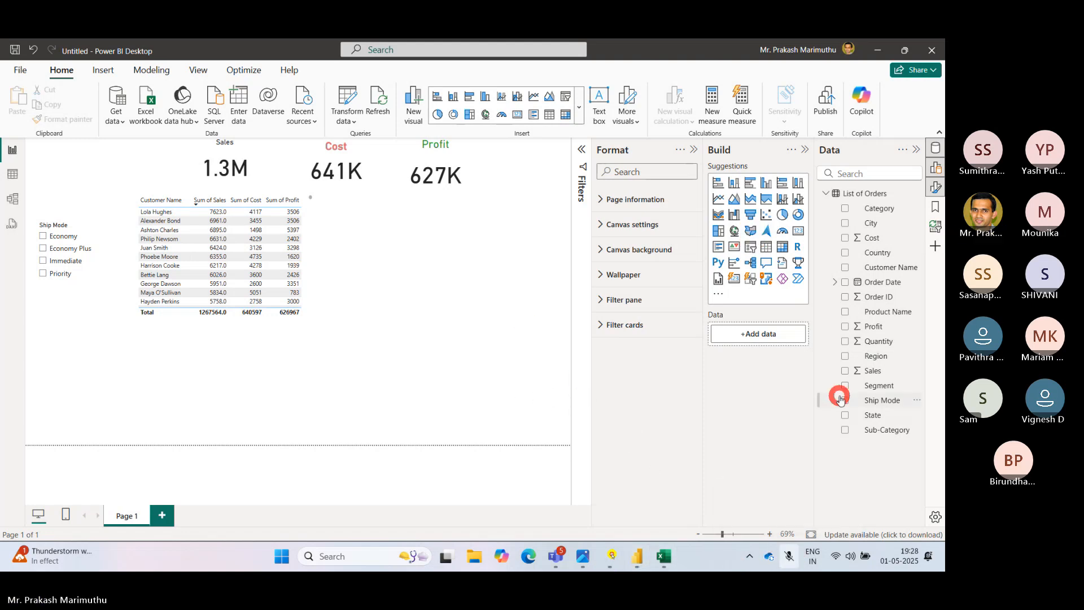
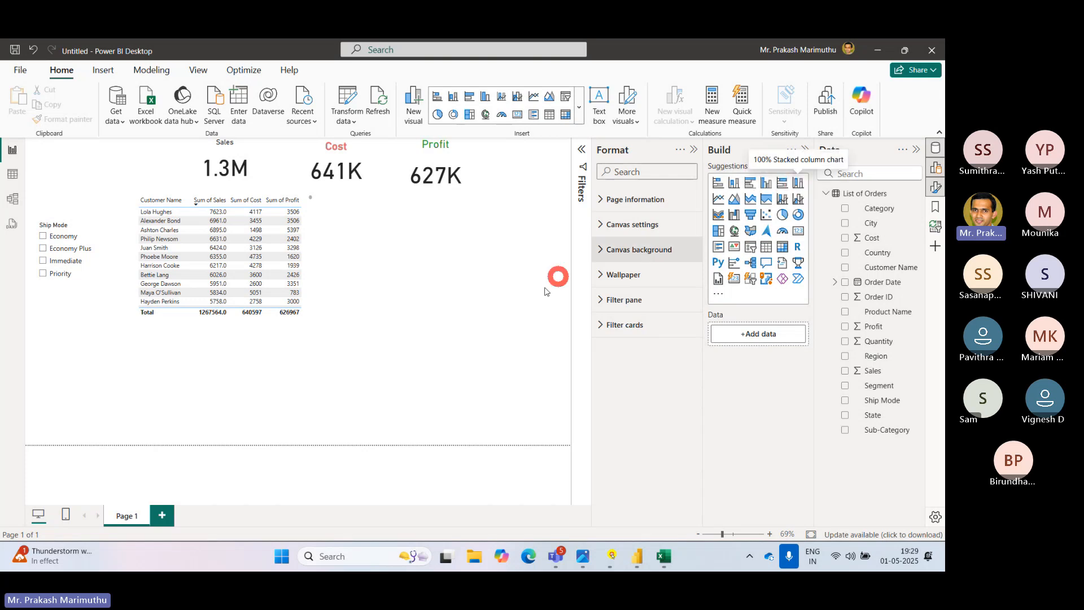
click(765, 185)
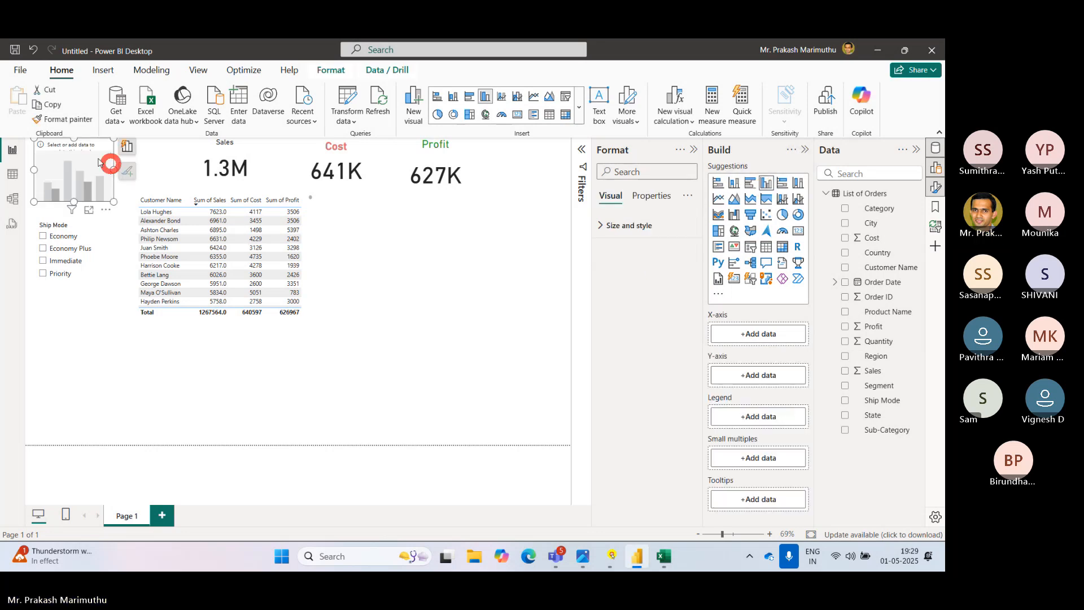
drag(89, 155, 416, 237)
drag(442, 282, 515, 346)
Check the KPIs by Sub Categories chart in the reference dashboard image and return to Power BI Desktop.
click(582, 560)
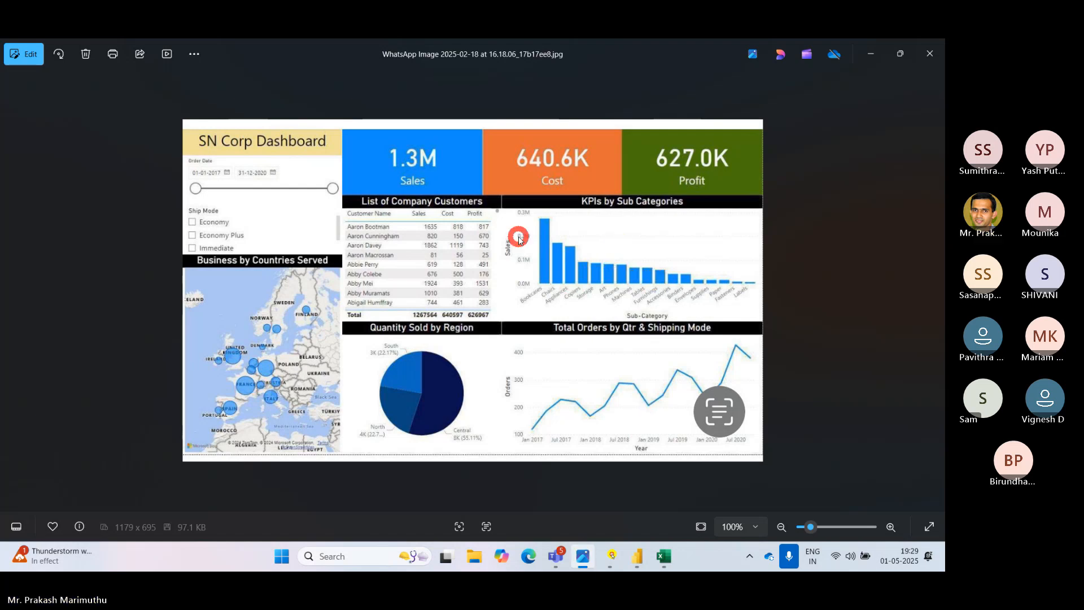
click(468, 422)
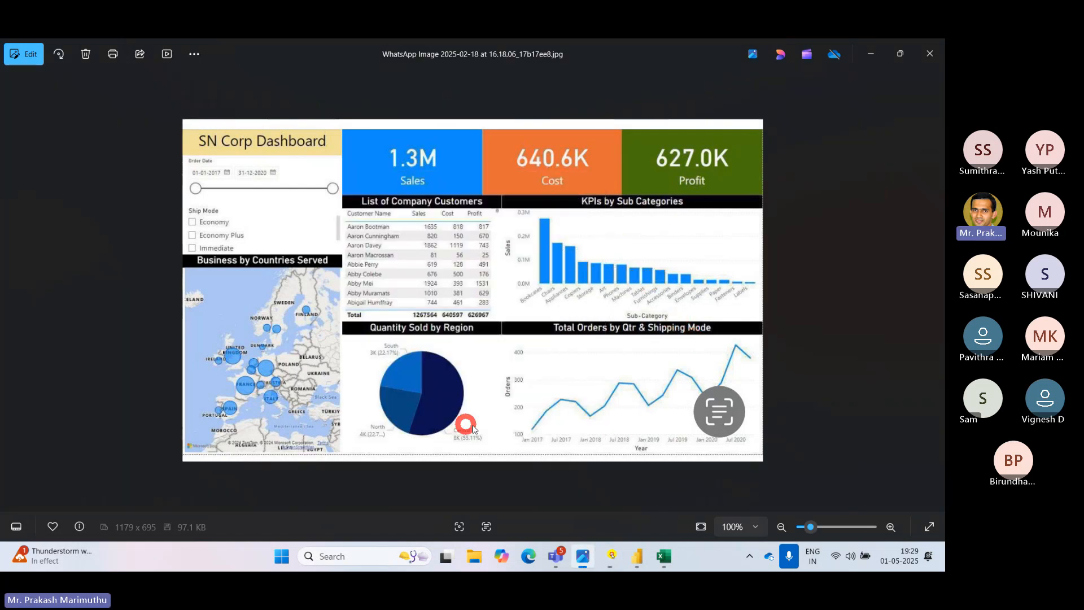
click(639, 559)
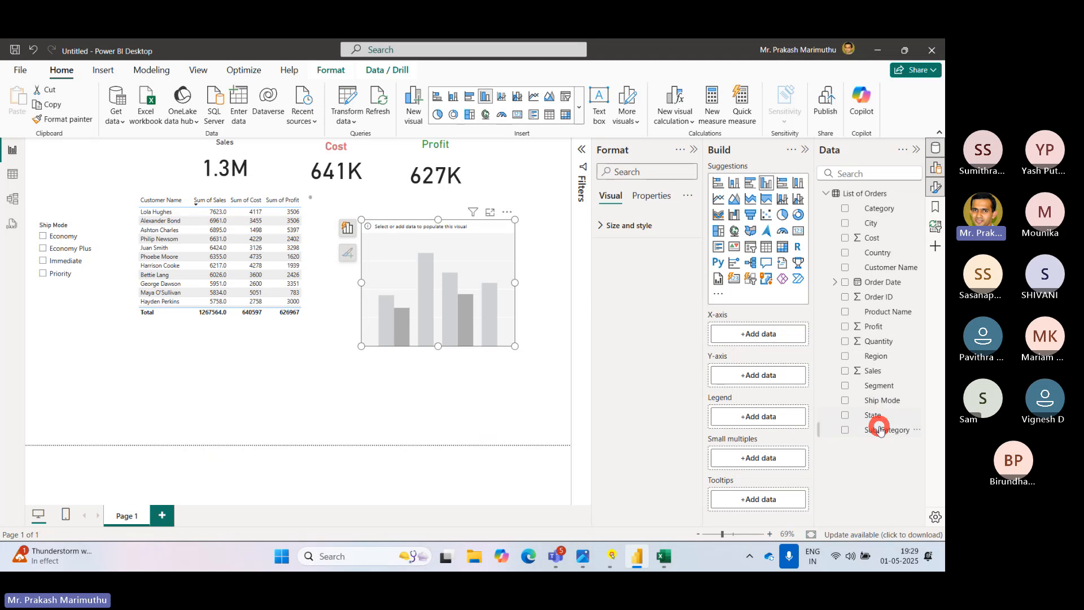
Plot Sales on the Y-axis against Sub-Category on the X-axis of the column chart and widen the chart slightly.
drag(883, 430, 757, 333)
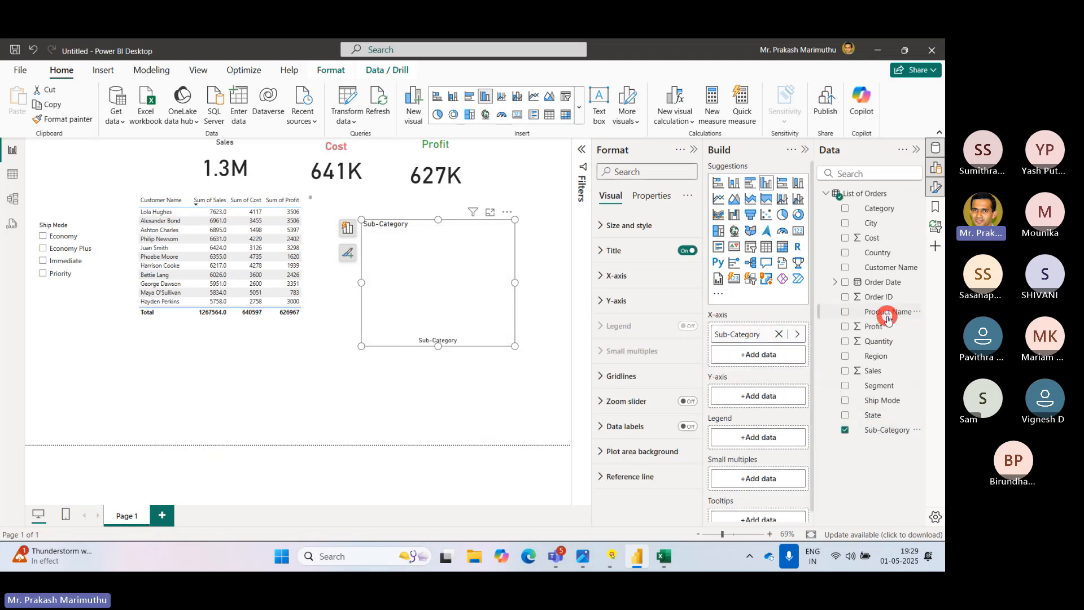
drag(874, 371, 758, 388)
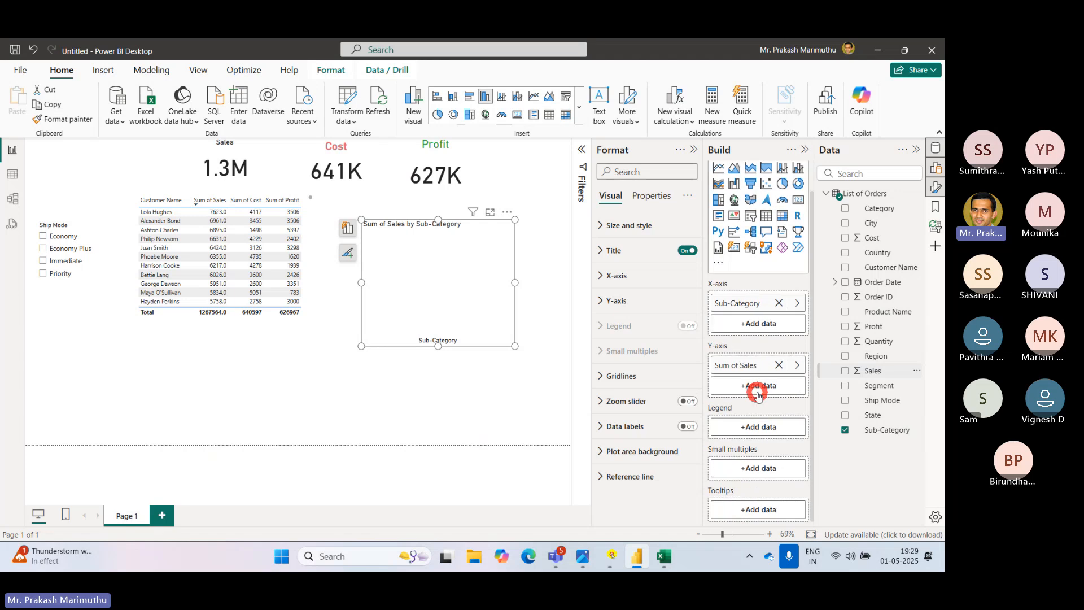
drag(513, 346, 542, 346)
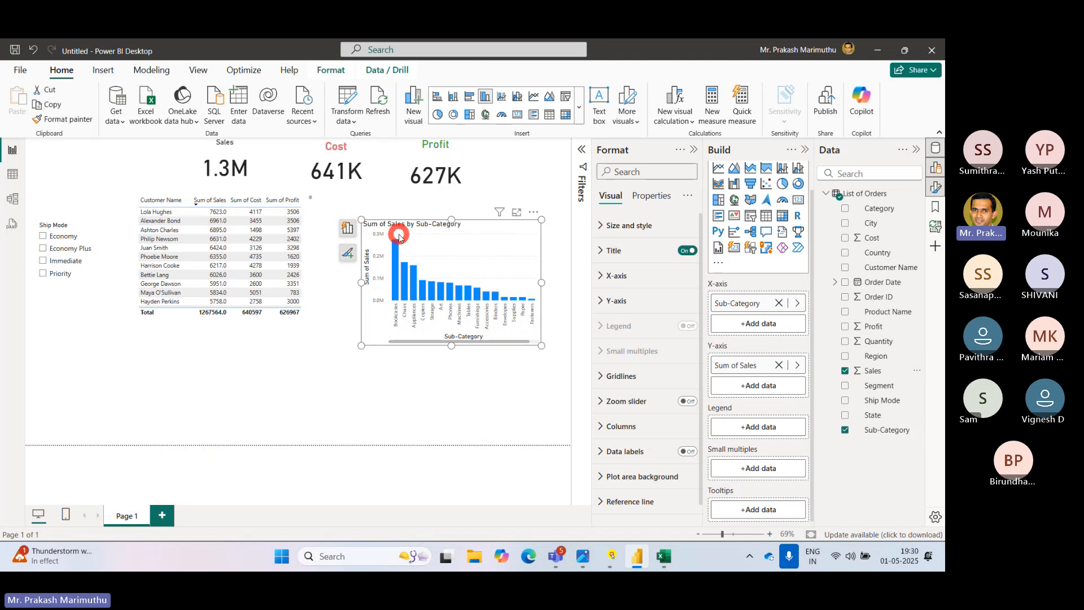
Try data labels on the column chart, compare it with the reference dashboard image, and turn the labels off again.
click(686, 452)
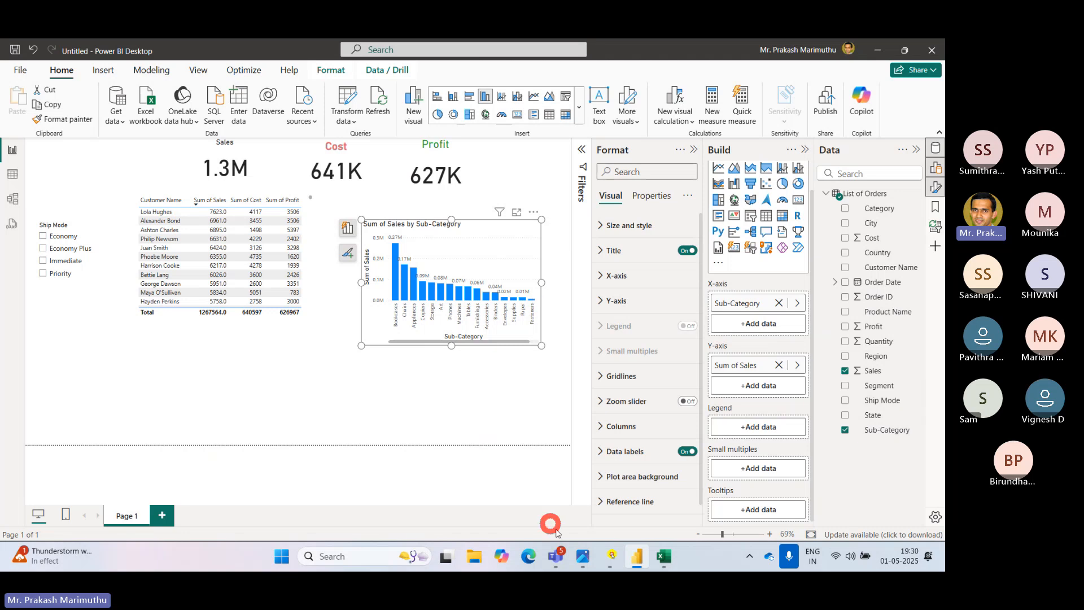
click(583, 556)
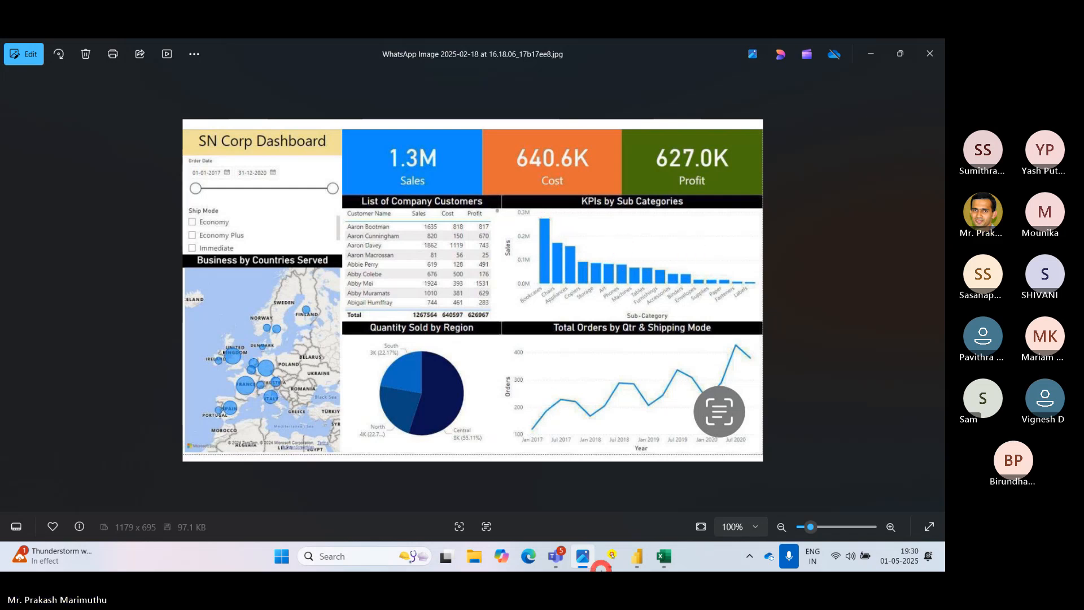
click(637, 555)
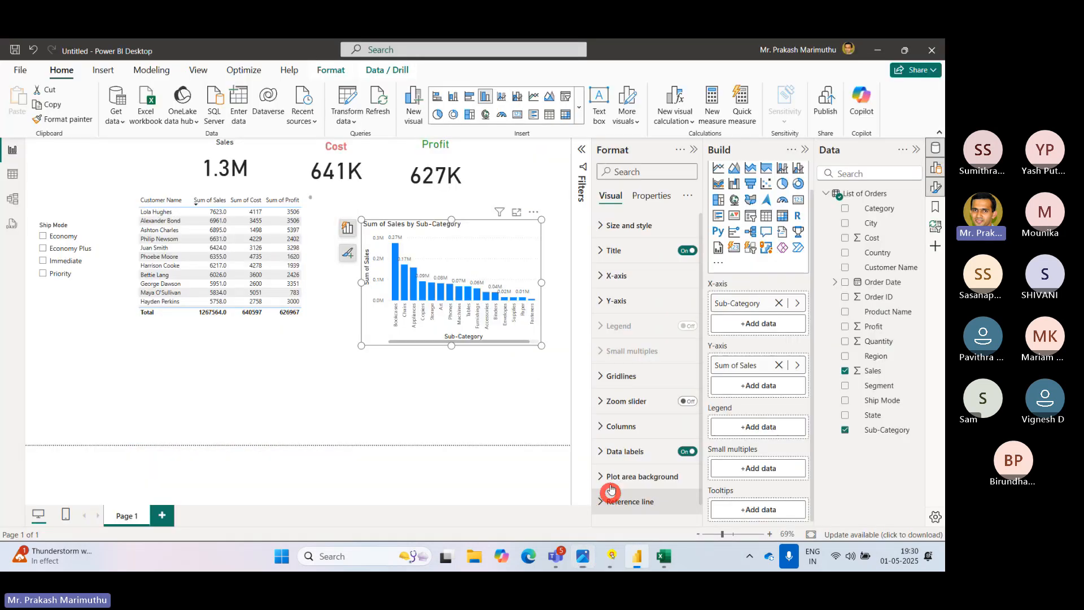
click(686, 451)
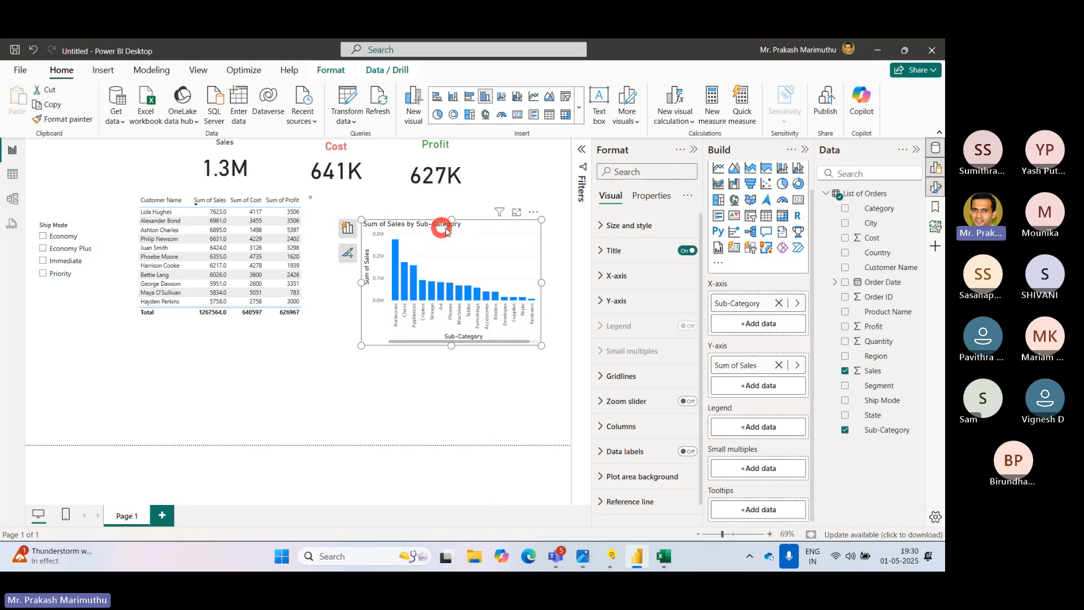
Keep the column chart's title enabled and change its text to "Sales by category".
click(687, 251)
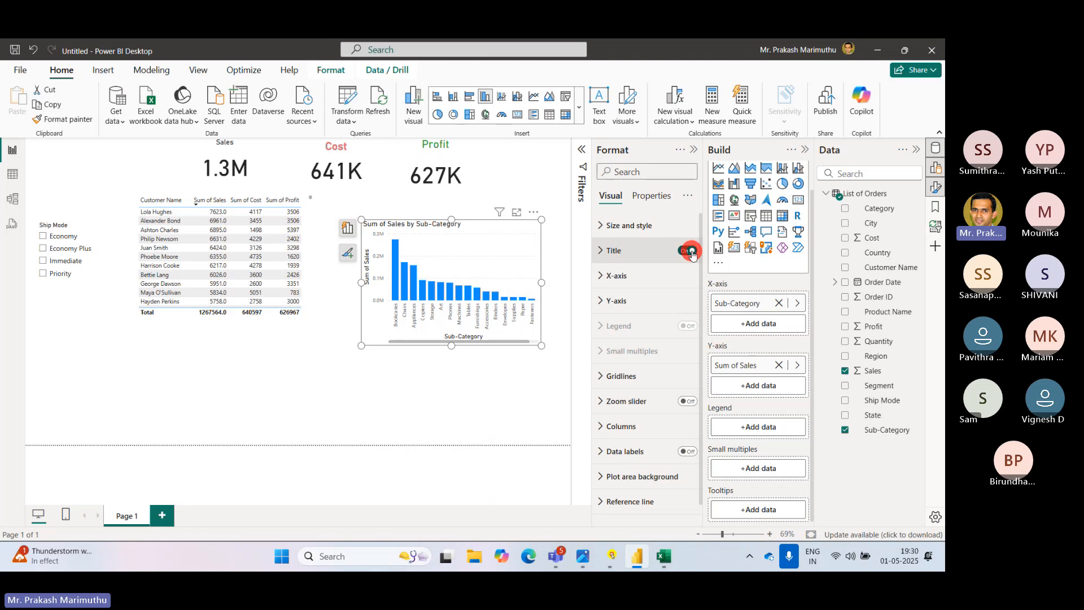
click(686, 251)
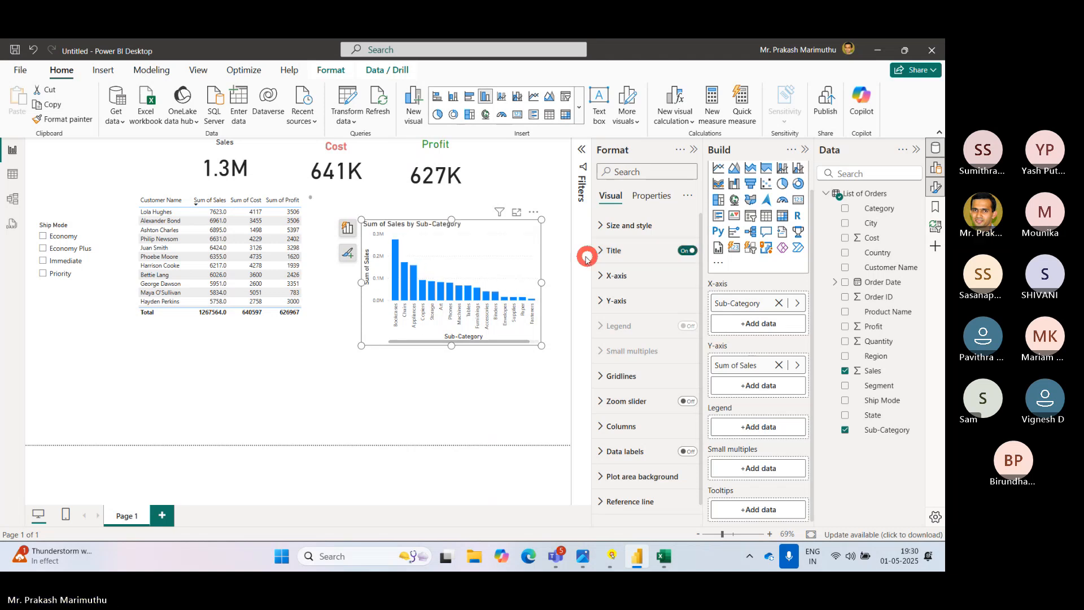
click(661, 250)
click(605, 312)
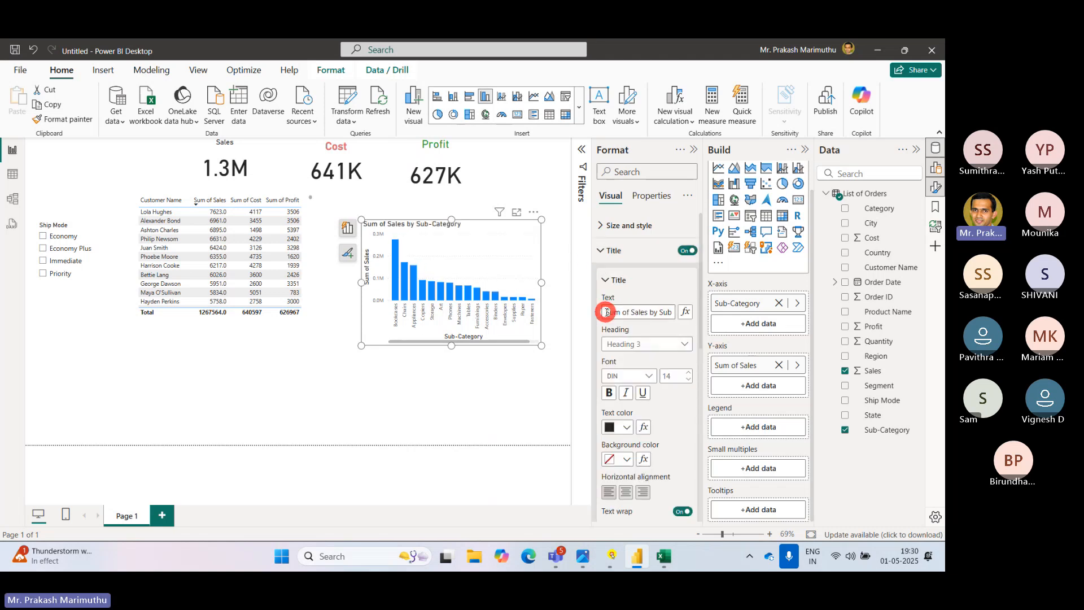
drag(604, 311, 741, 313)
key(BackSpace)
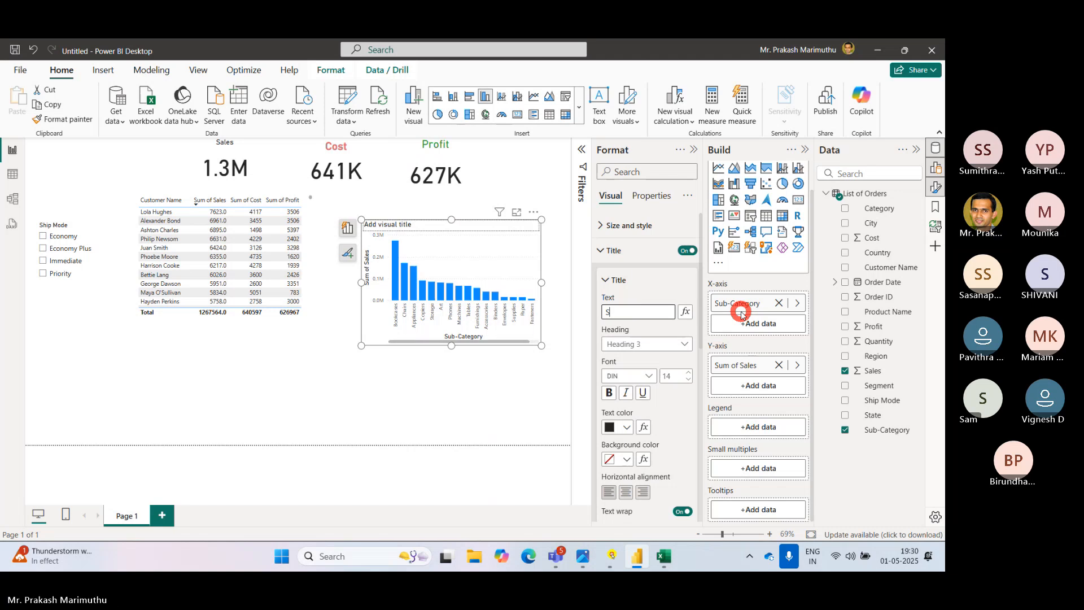
text(Sales by categ)
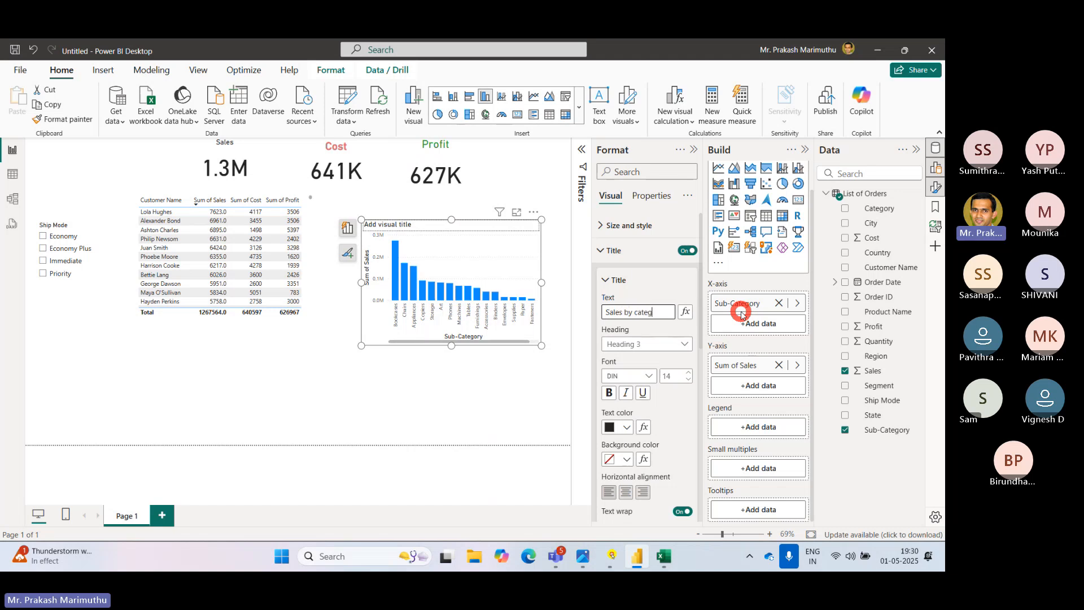
text(ory)
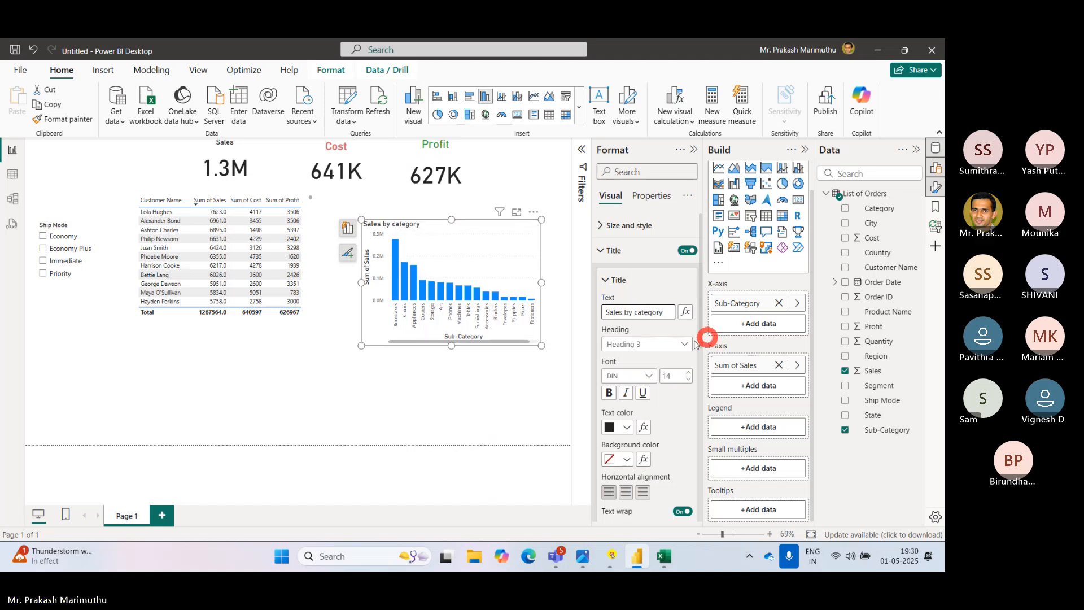
Center the column chart's title horizontally and set its text color to the darkest orange-brown theme shade.
click(626, 492)
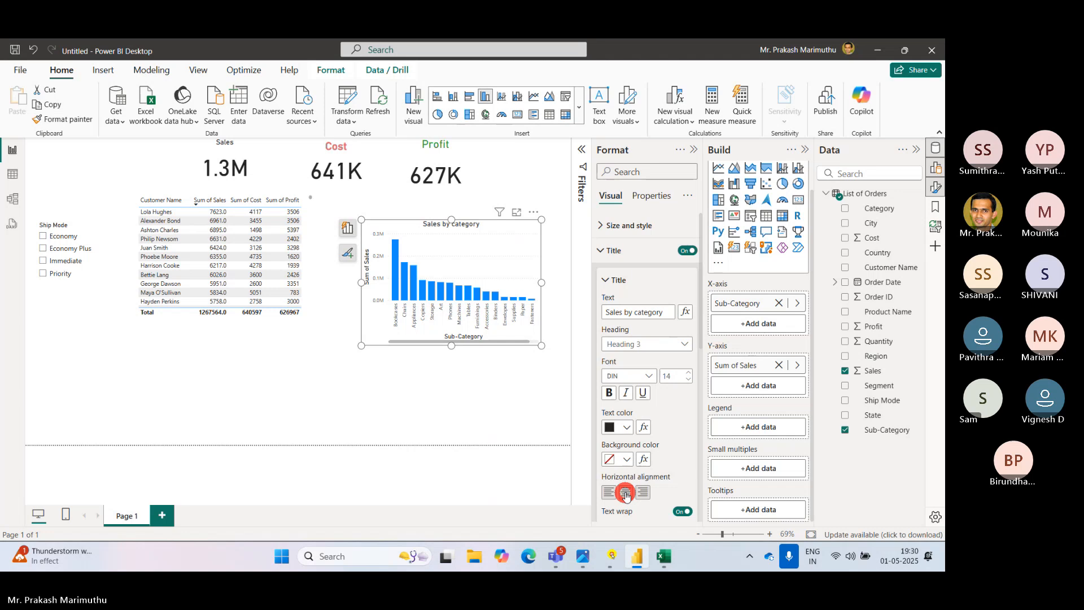
click(617, 431)
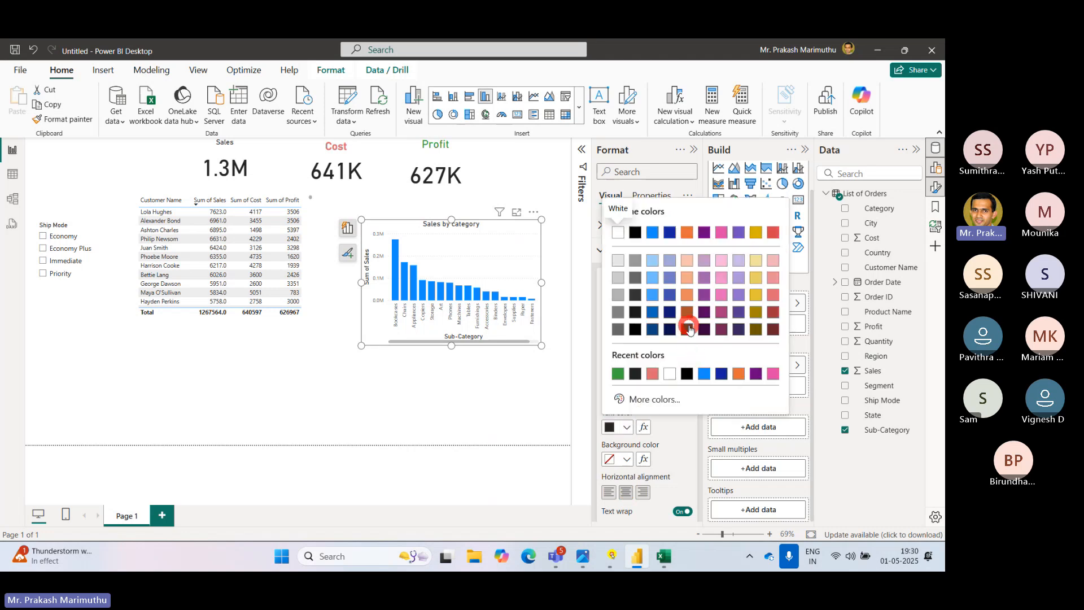
click(688, 333)
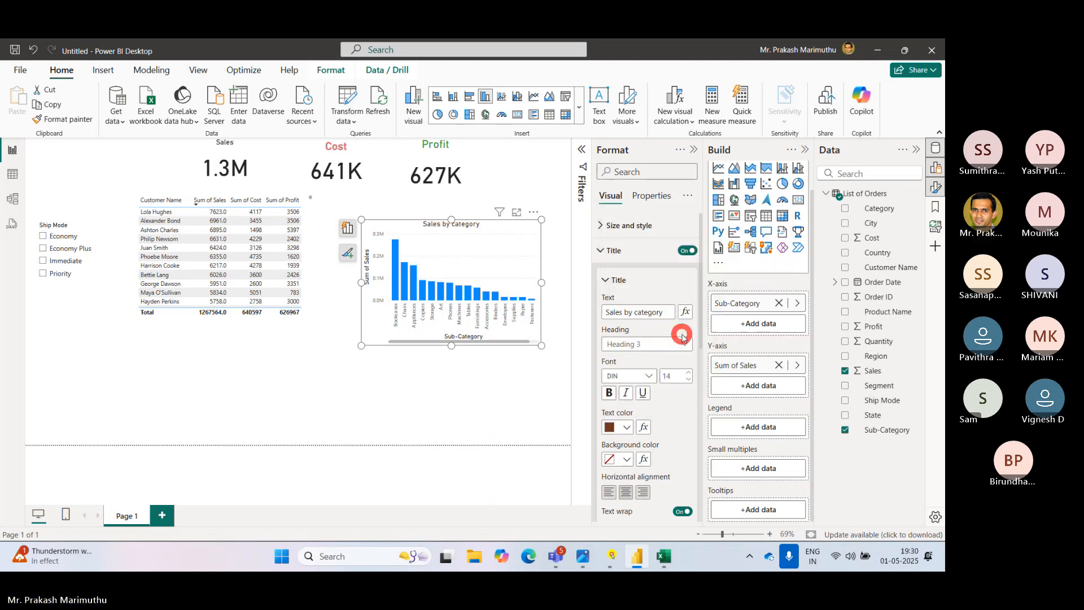
Set the "Sales by category" chart title's font size to 20 and deselect the chart.
double_click(681, 376)
text(20)
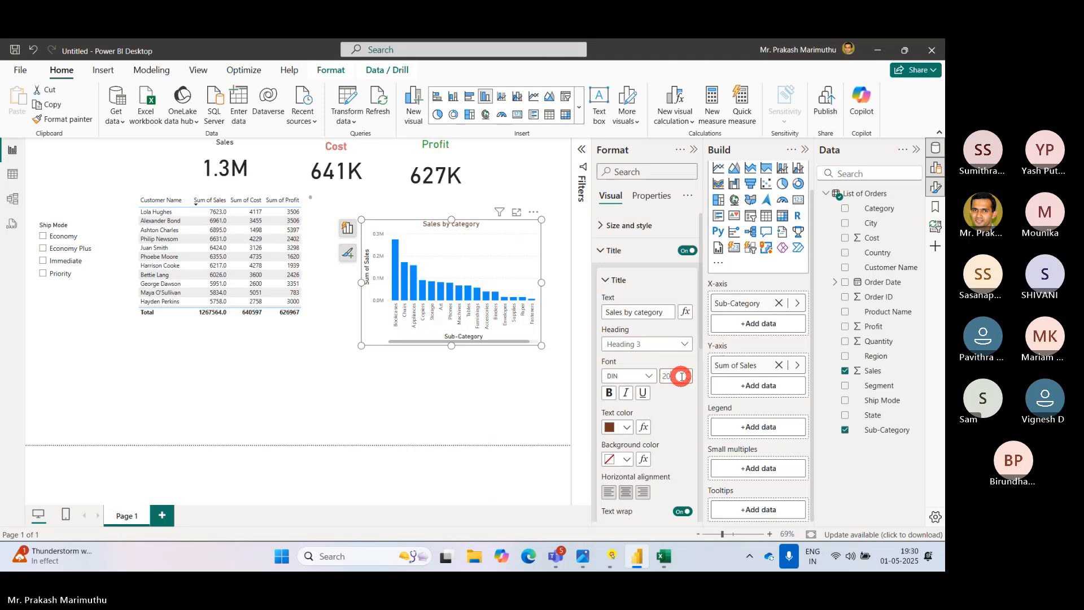
key(Return)
click(524, 387)
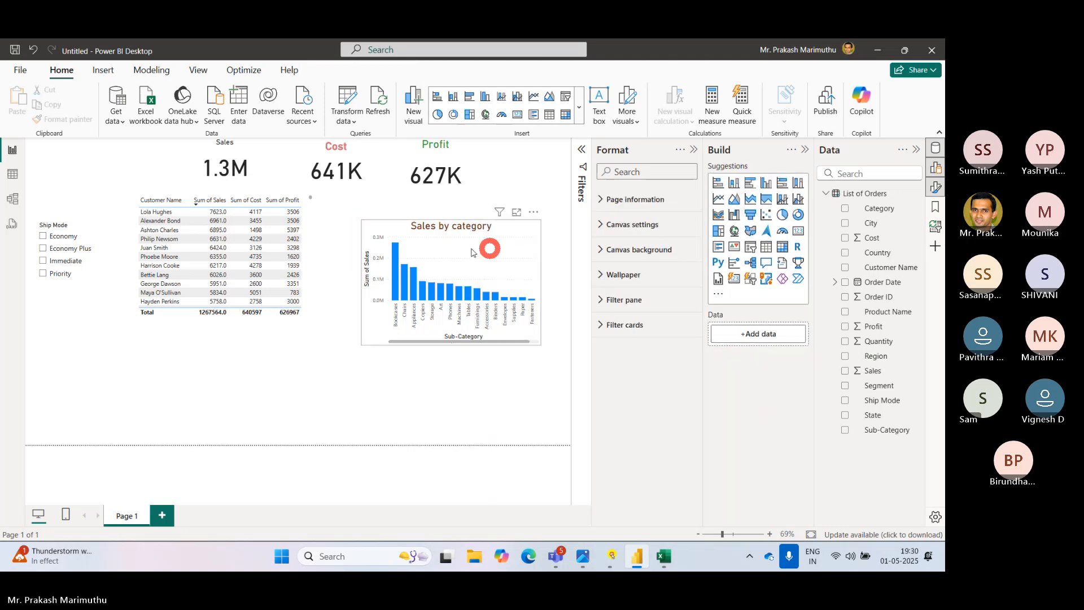
Add a clustered column chart below the customer table, with Region on the X-axis and Cost on the Y-axis.
click(766, 184)
drag(83, 154, 198, 364)
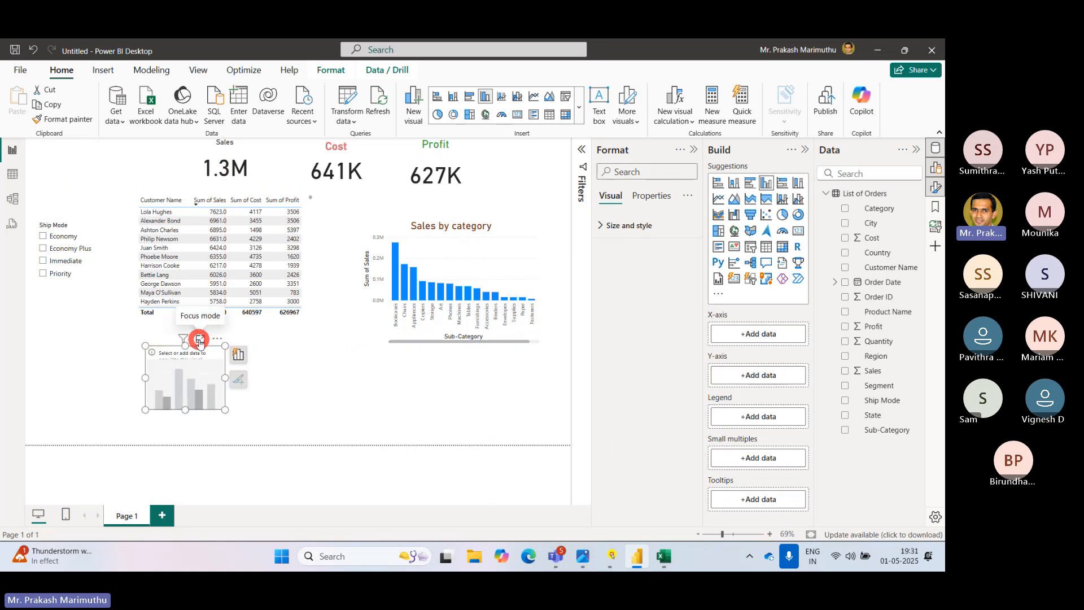
click(199, 342)
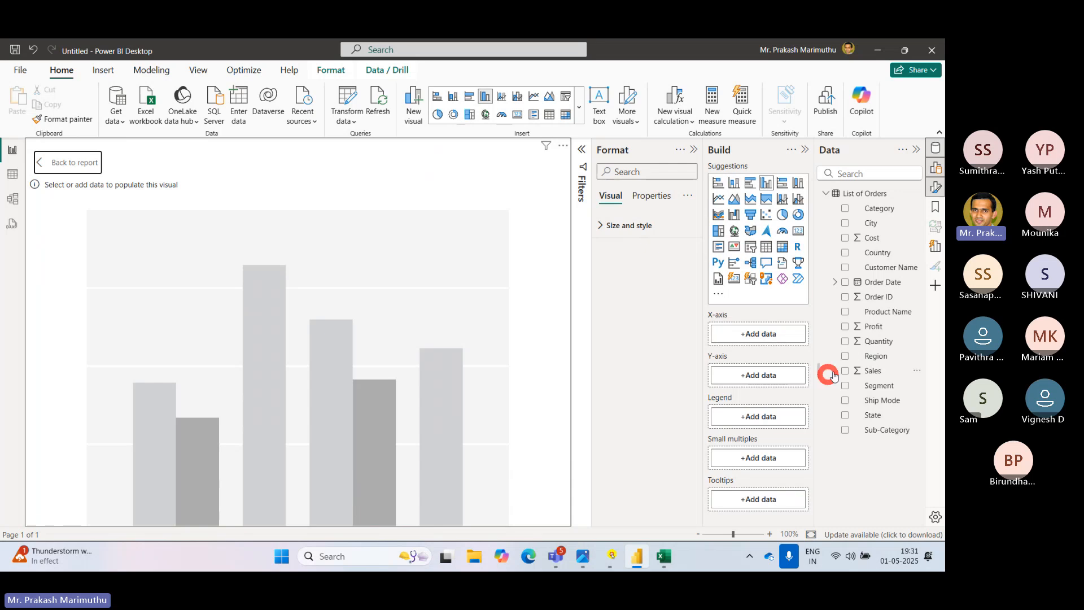
drag(878, 359, 757, 338)
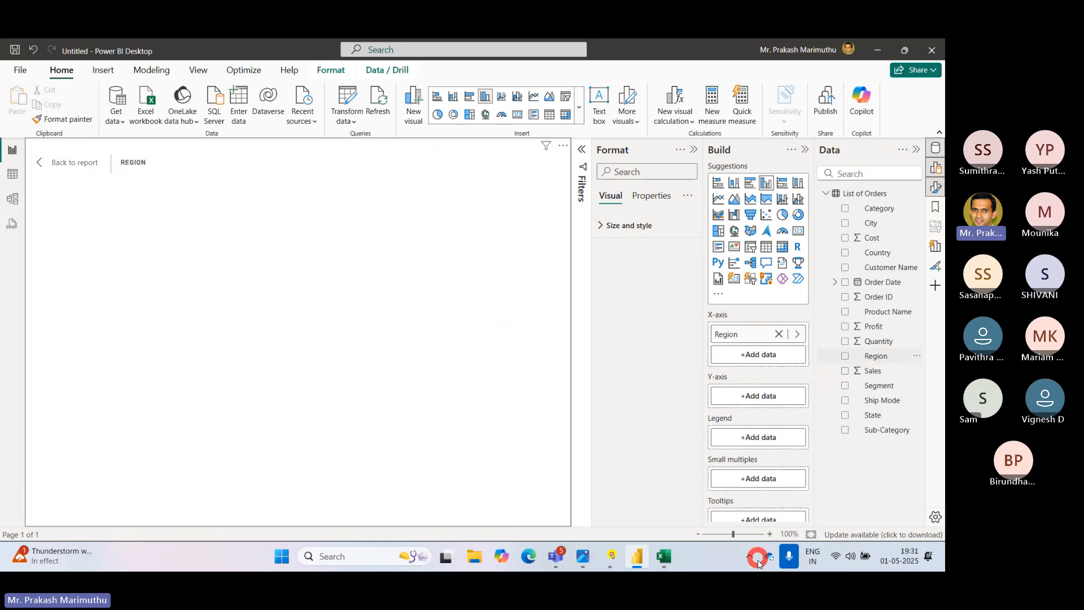
drag(875, 240, 761, 401)
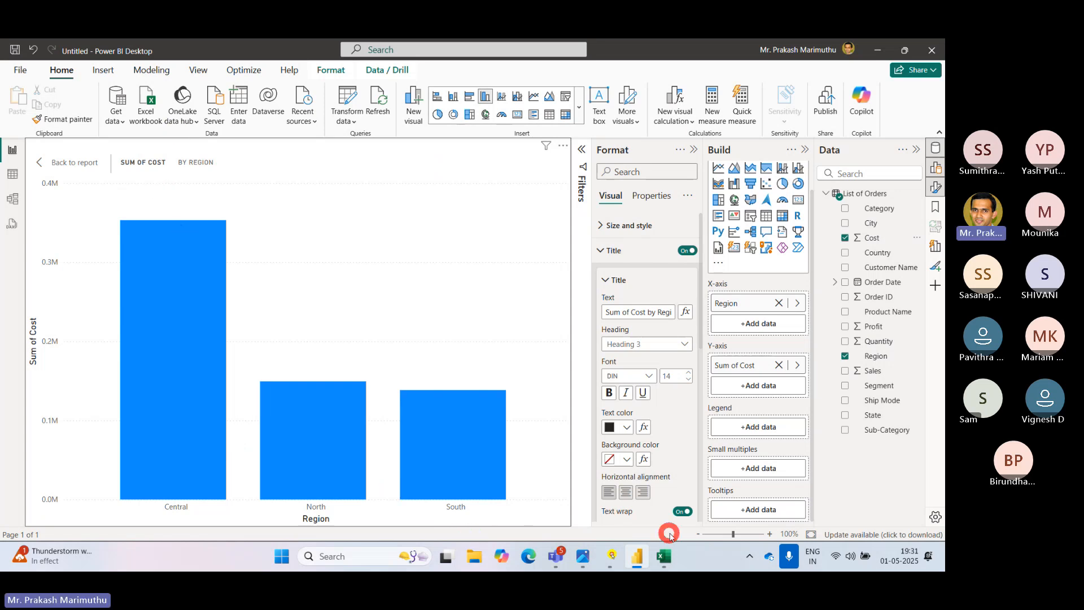
Turn on data labels for the cost-by-region chart and check the report against the reference dashboard image.
click(603, 250)
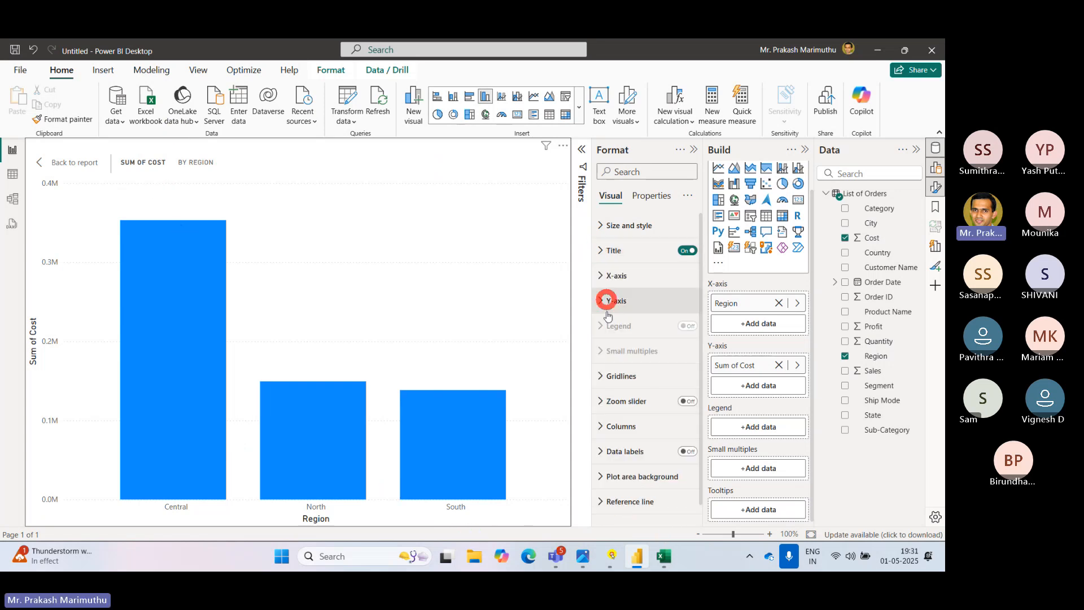
click(687, 450)
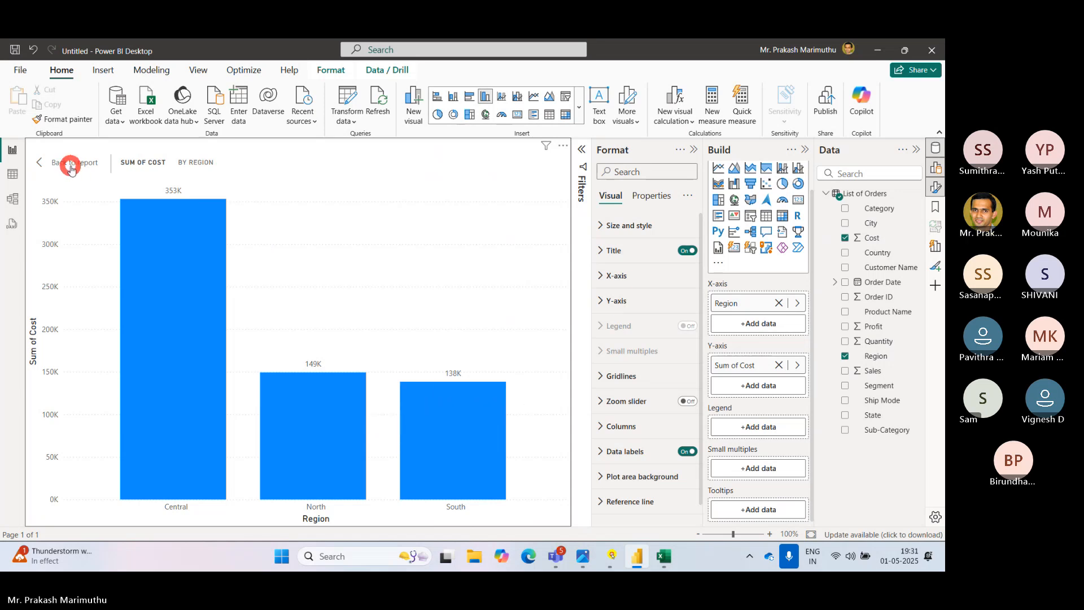
click(583, 567)
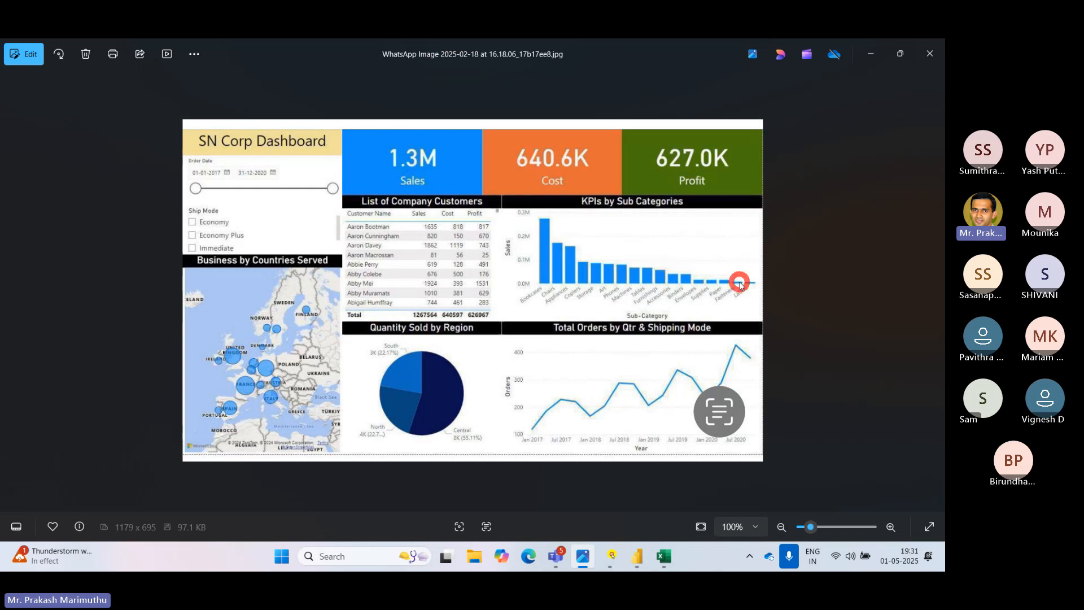
click(637, 558)
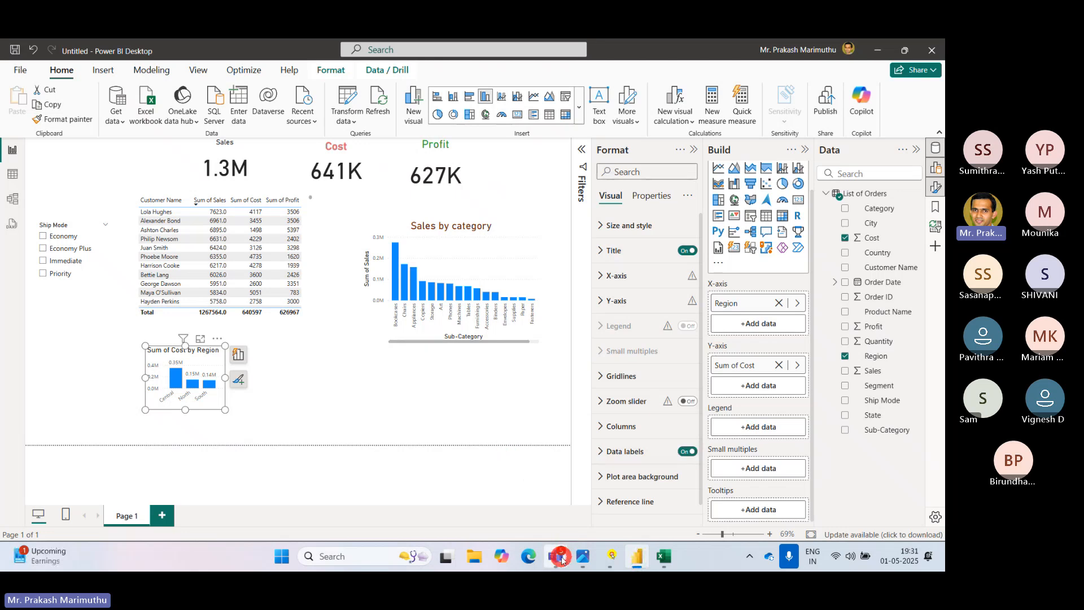
Check the Microsoft Teams meeting window and return to the Power BI Desktop report.
mouse_move(556, 558)
click(507, 471)
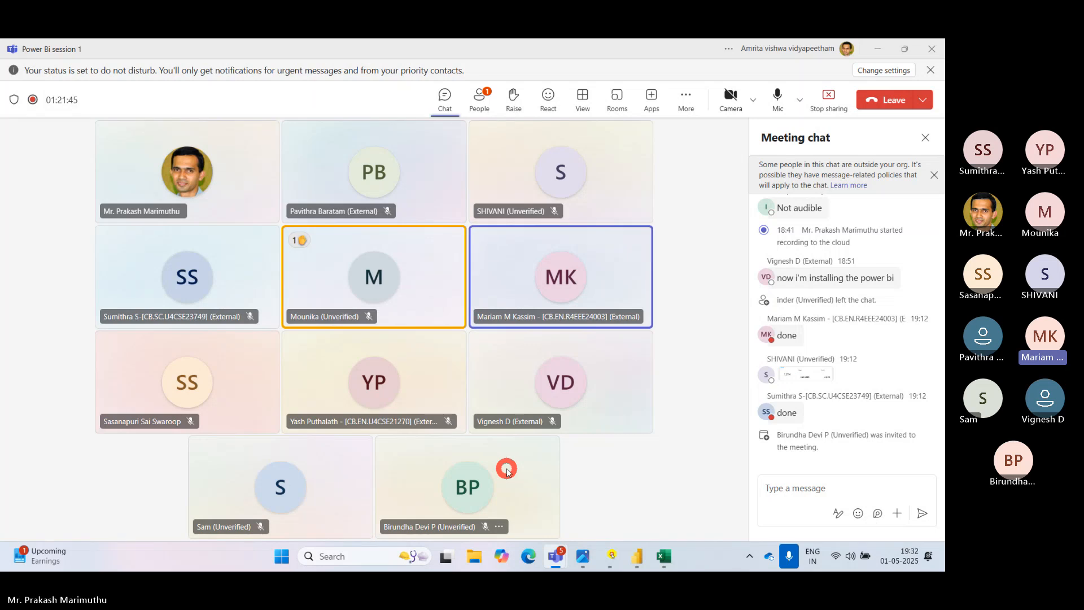
click(636, 555)
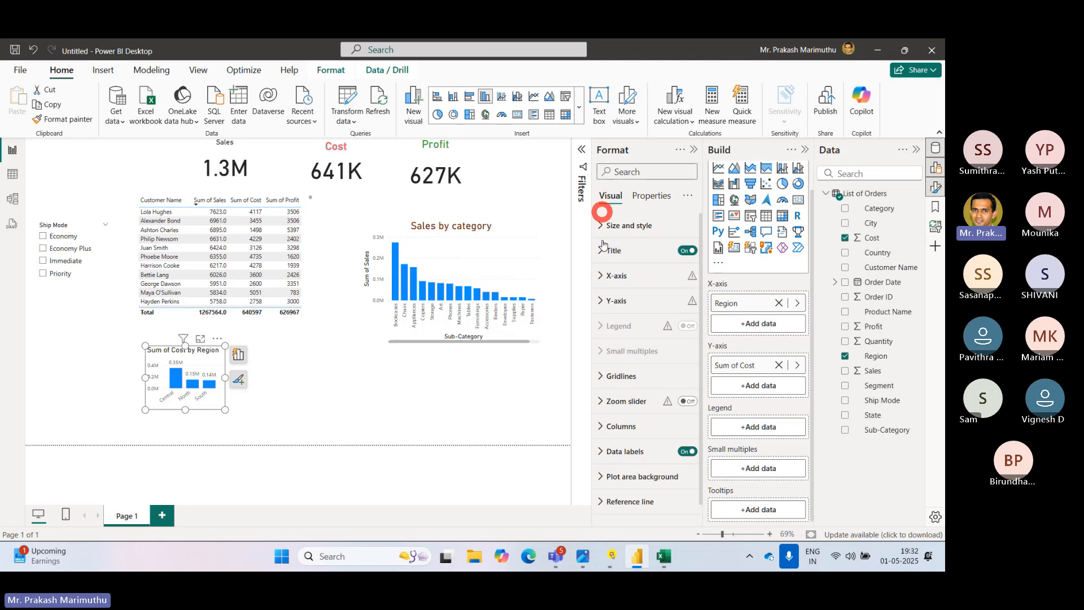
Look through the X-axis formatting options of the cost-by-region chart and view the chart in focus mode.
click(600, 278)
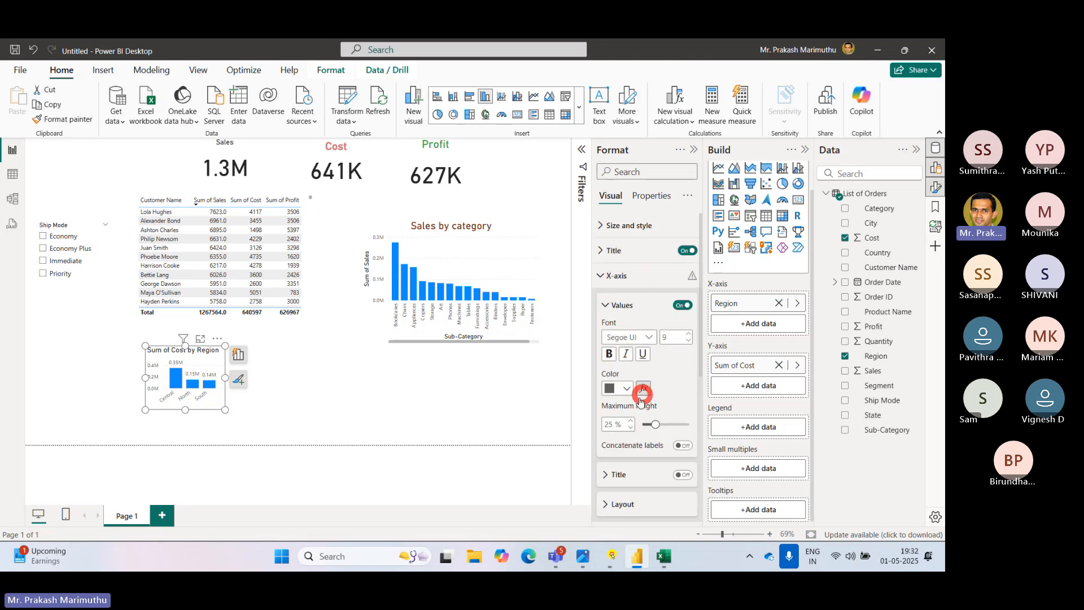
scroll(644, 375, down, 2)
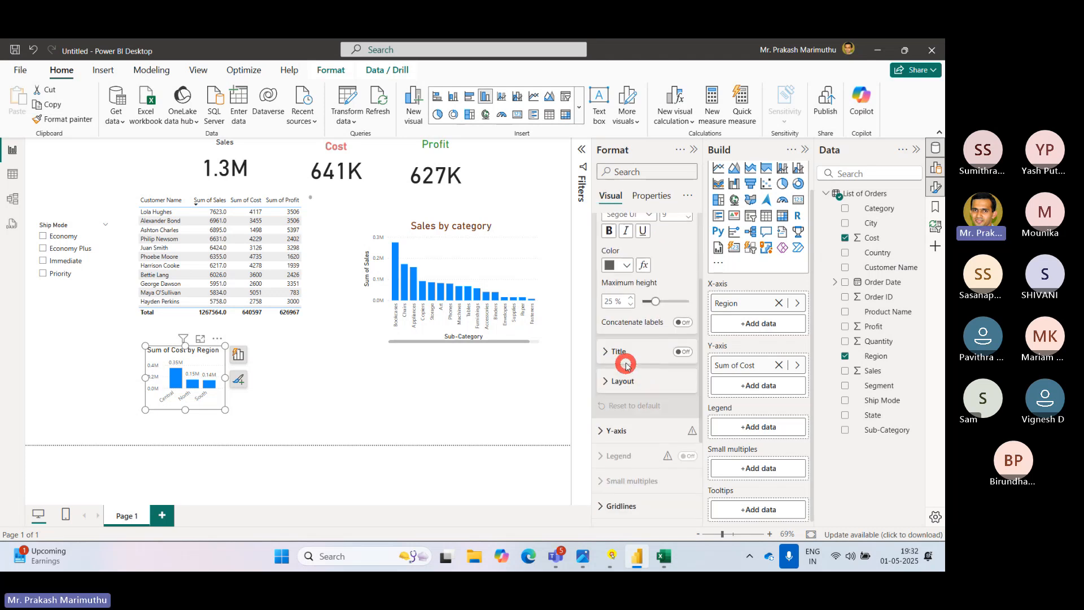
scroll(617, 276, up, 2)
click(617, 276)
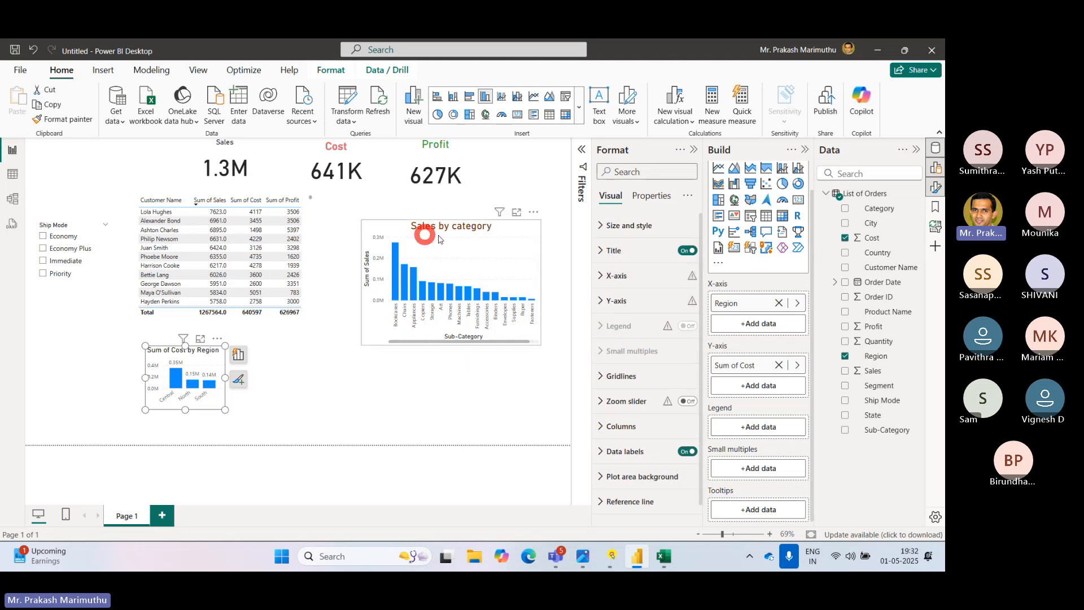
click(211, 339)
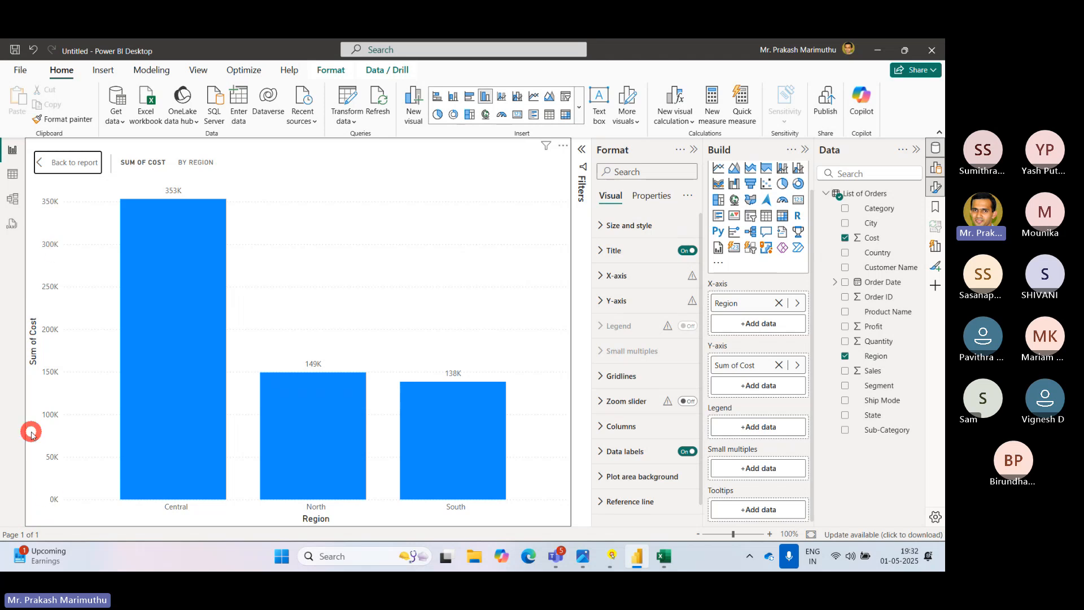
click(70, 163)
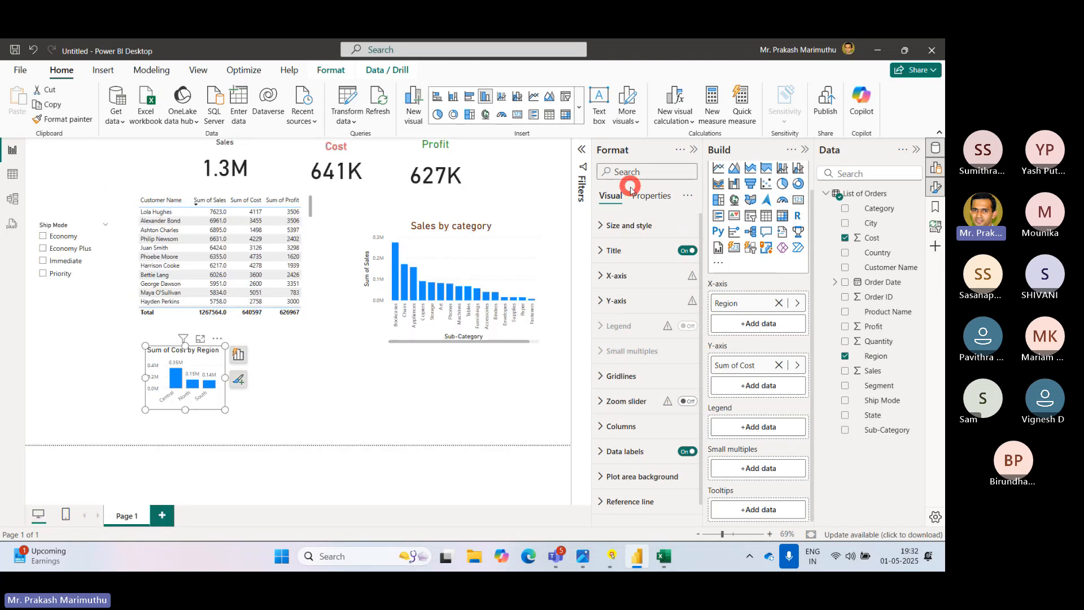
Try to turn on the X-axis title of the cost-by-region chart and deselect the chart.
click(598, 275)
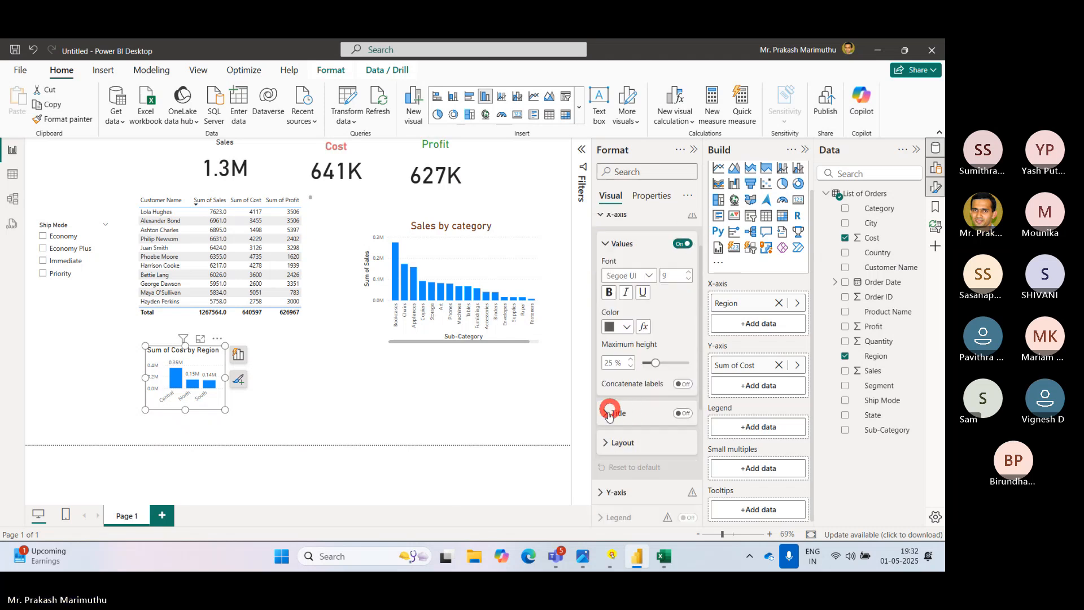
click(608, 413)
click(679, 415)
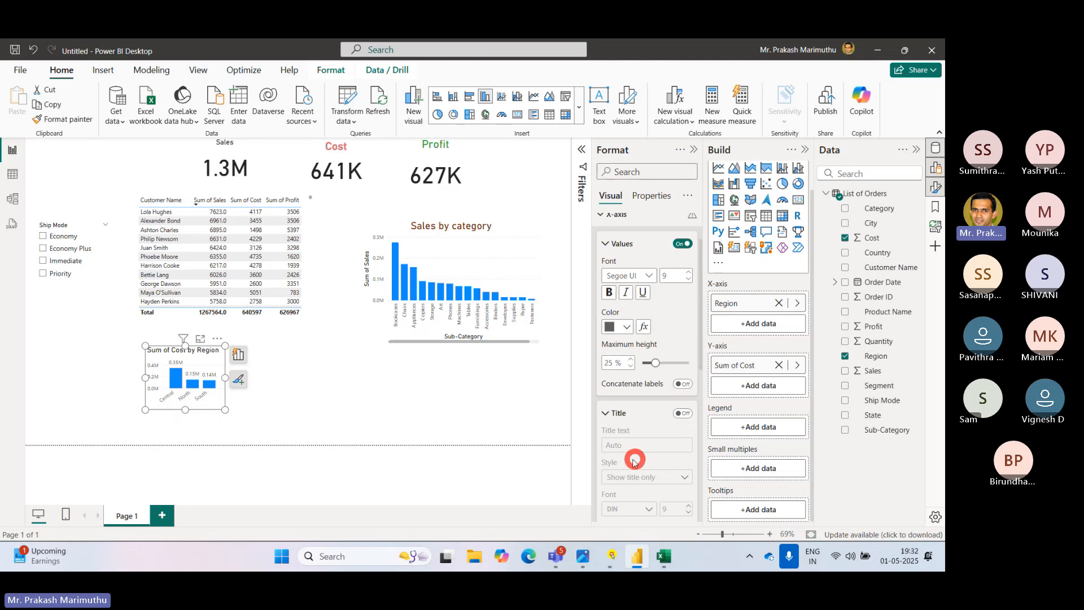
click(656, 445)
scroll(656, 445, down, 2)
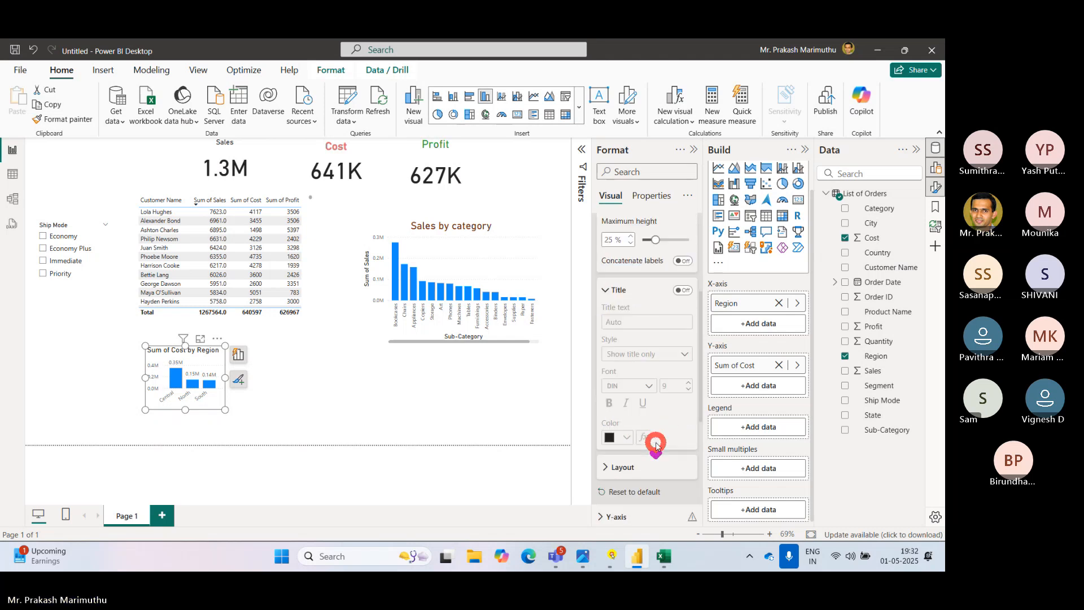
click(677, 291)
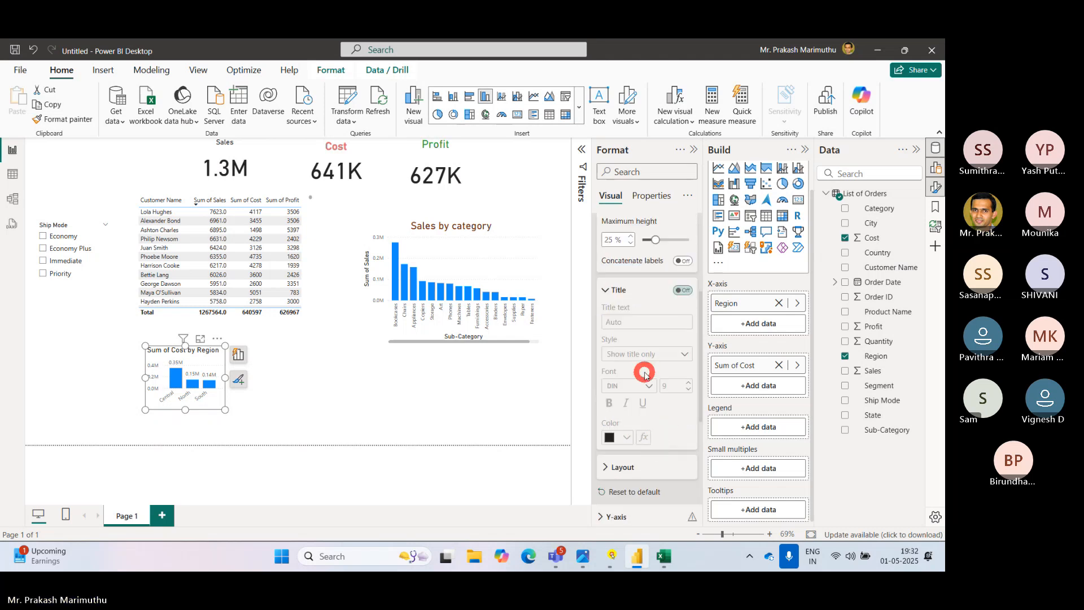
click(682, 290)
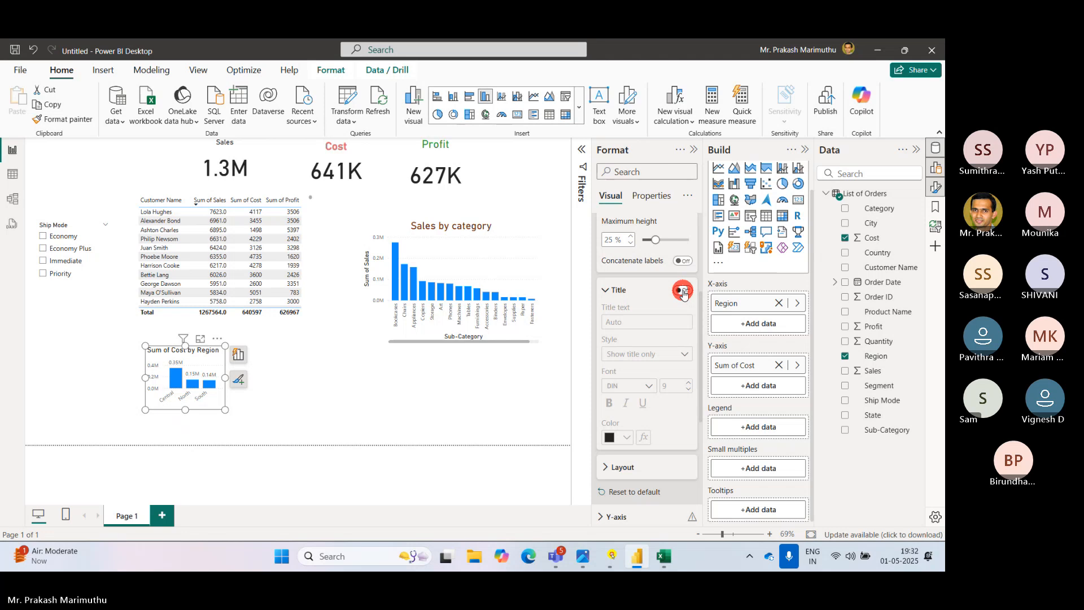
click(398, 394)
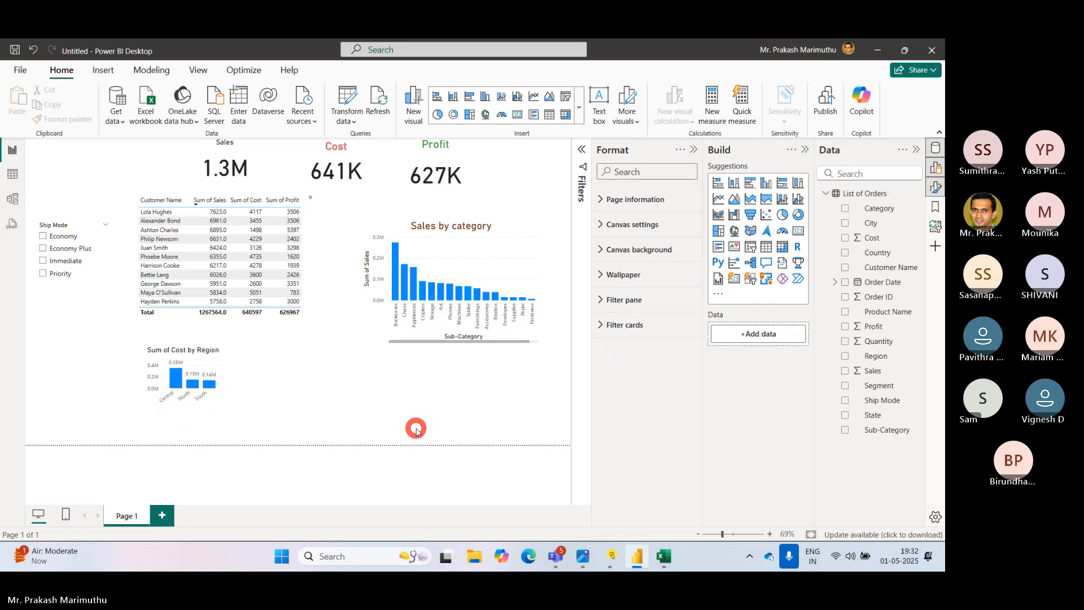
Switch to the Power BI service report in the browser and check the fields of the sub-category column chart.
key(alt+Tab)
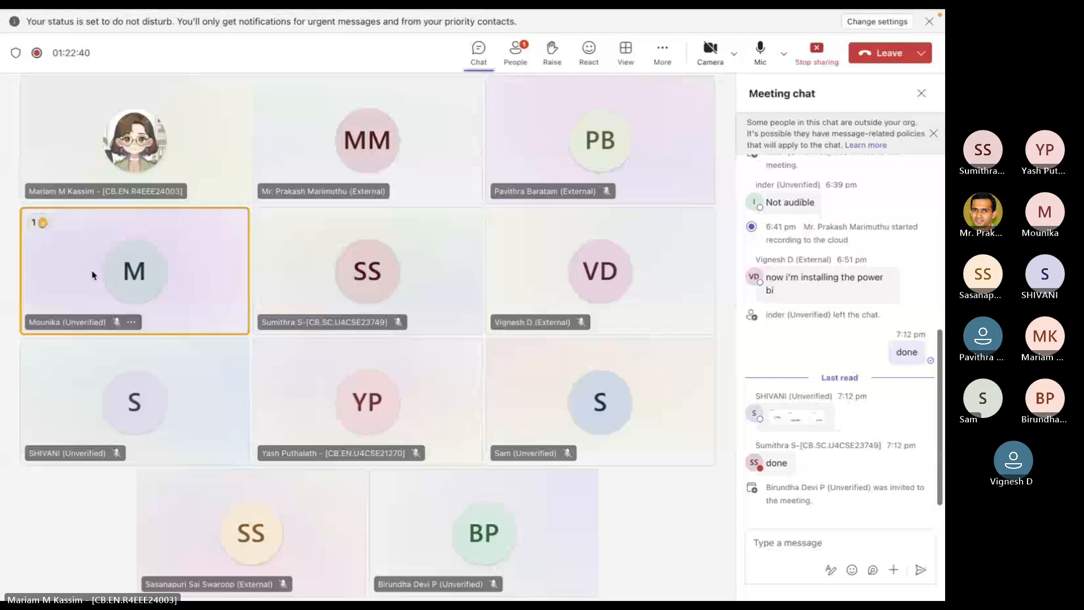
key(super+Tab)
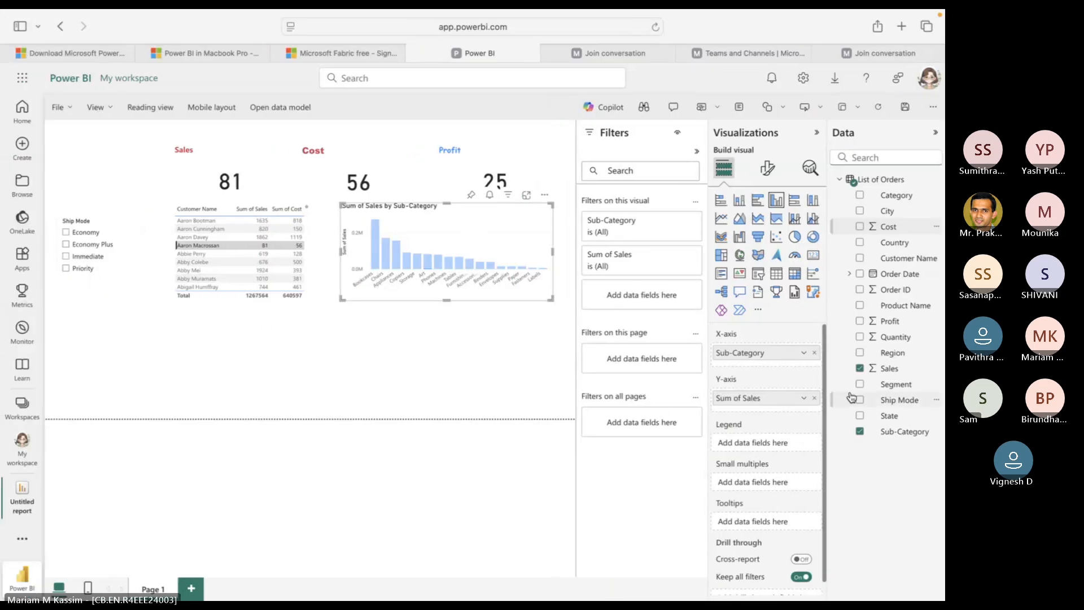
drag(849, 433, 772, 425)
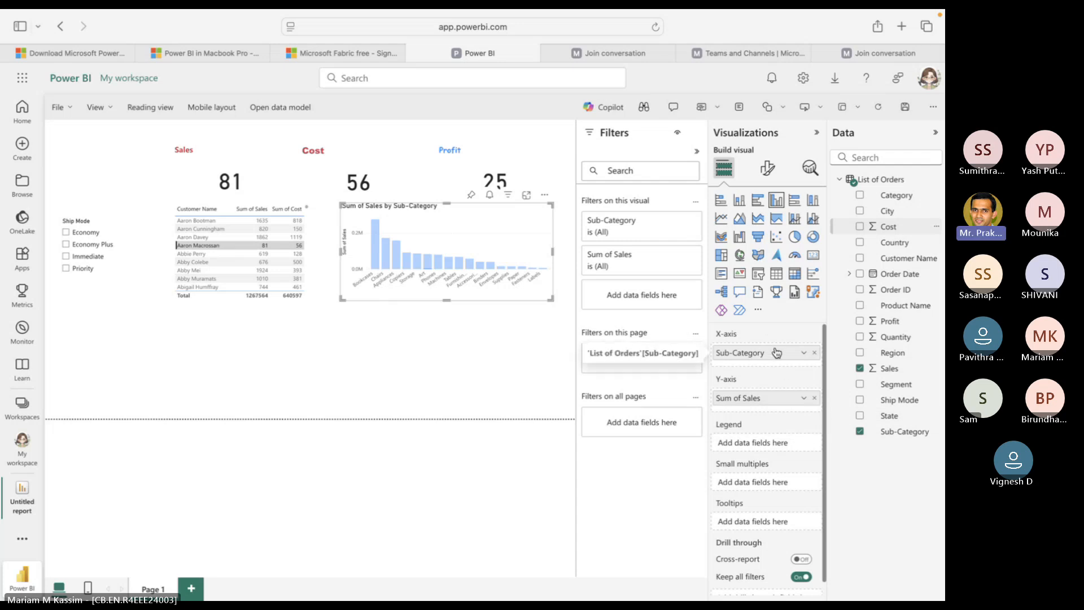
Open the X-axis title formatting options of the sales by sub-category column chart.
click(766, 166)
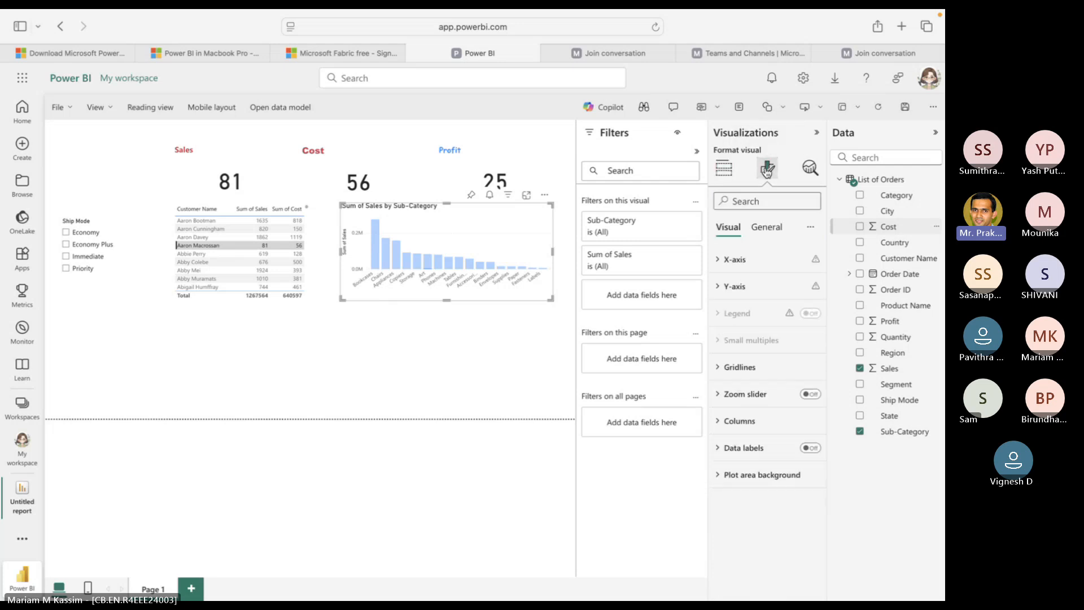
click(748, 266)
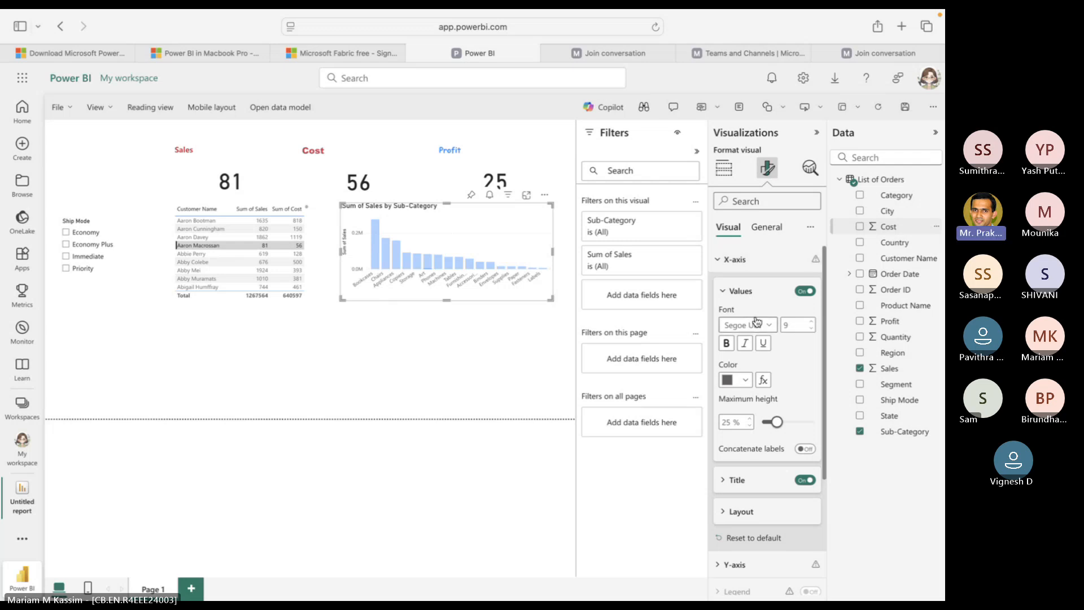
click(735, 491)
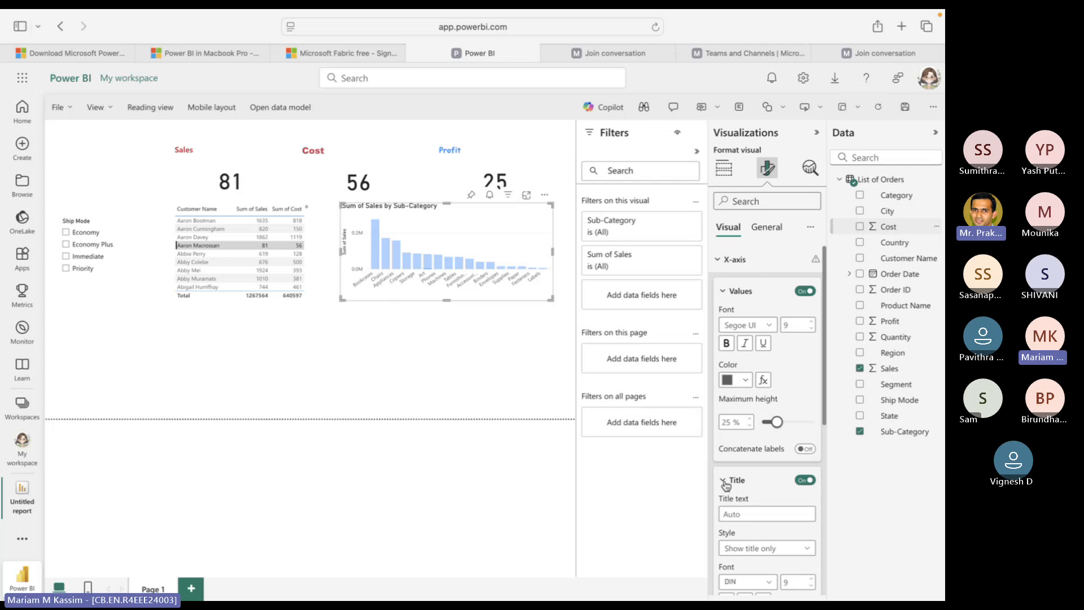
scroll(731, 514, down, 1)
scroll(731, 514, down, 3)
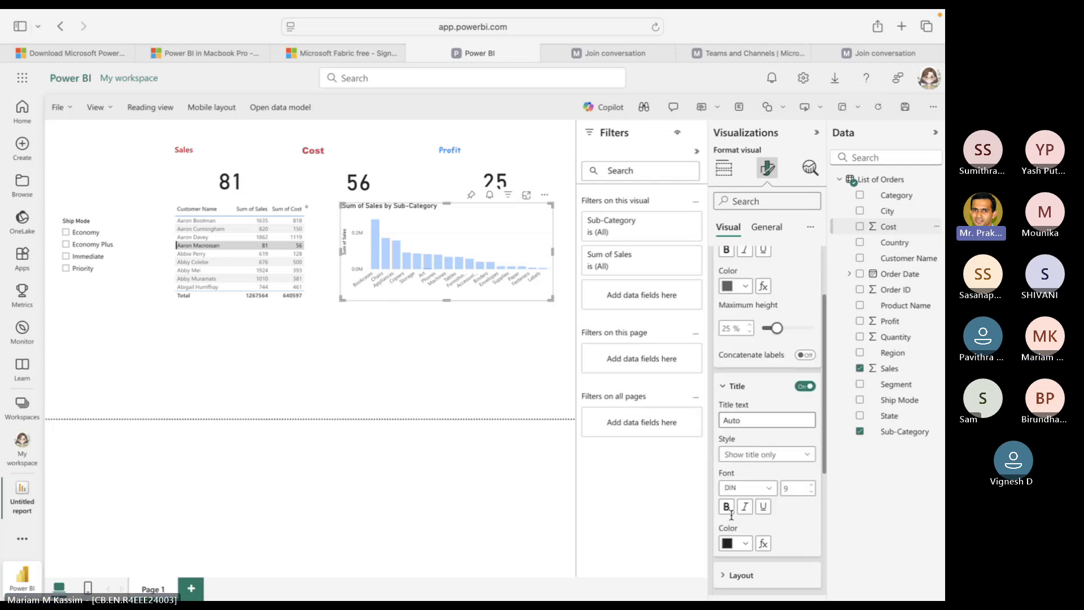
Set the X-axis title text of the sub-category column chart to "Sales".
click(746, 410)
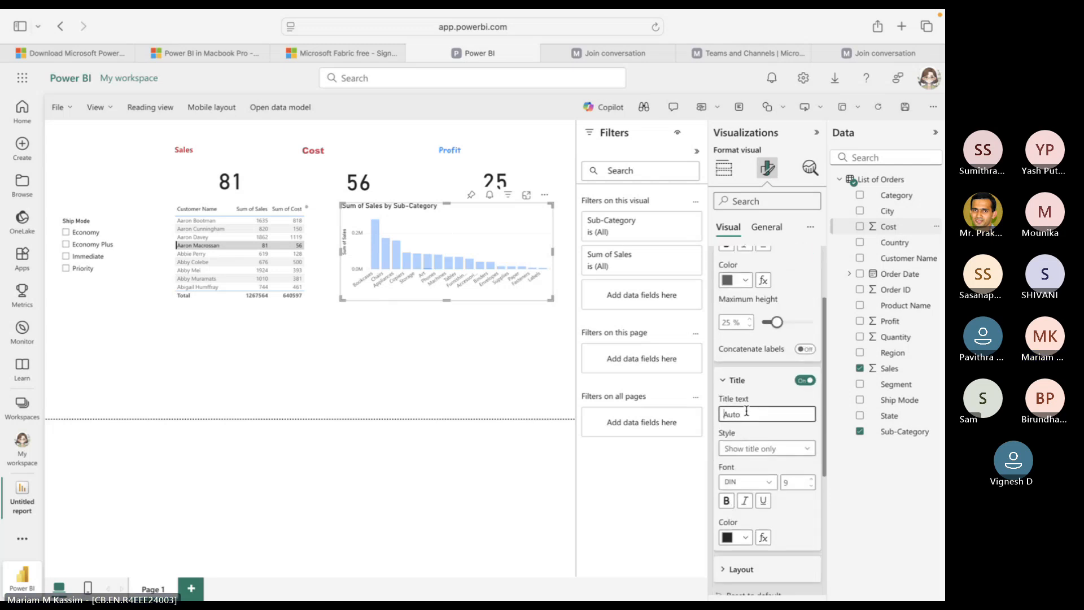
key(ctrl+a)
text(S)
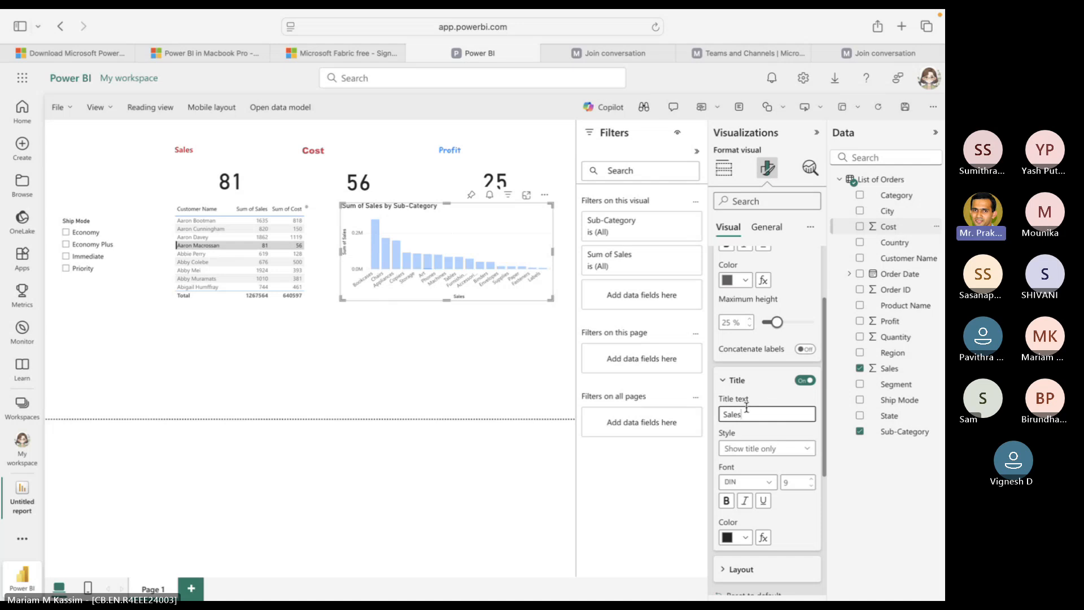
click(689, 473)
Replace the X-axis title text of the sub-category column chart with "Sub-category".
click(759, 412)
drag(741, 412, 709, 409)
text(Sub-category)
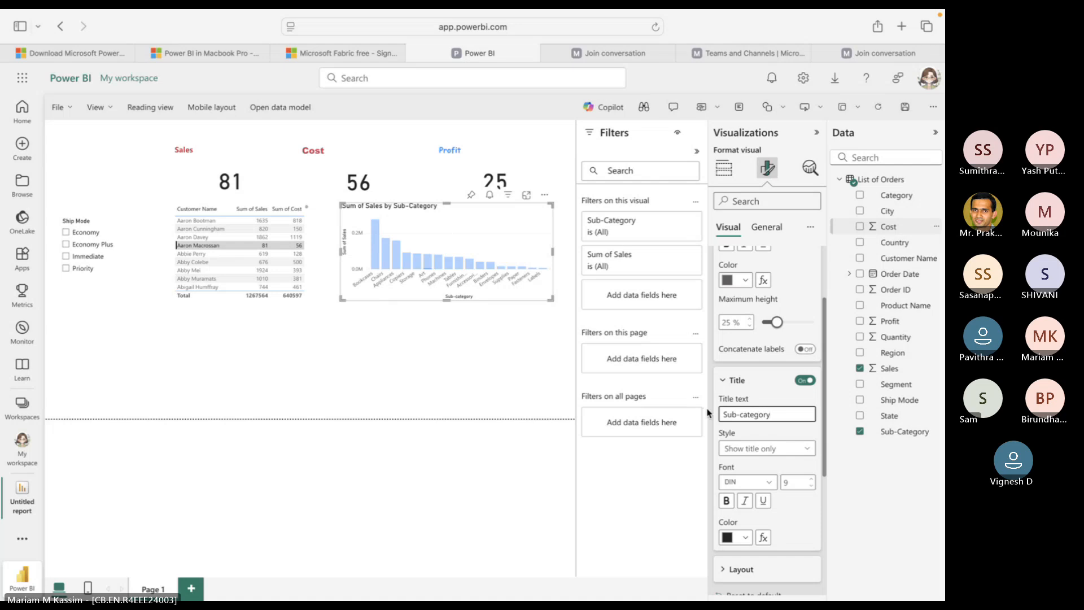
click(681, 493)
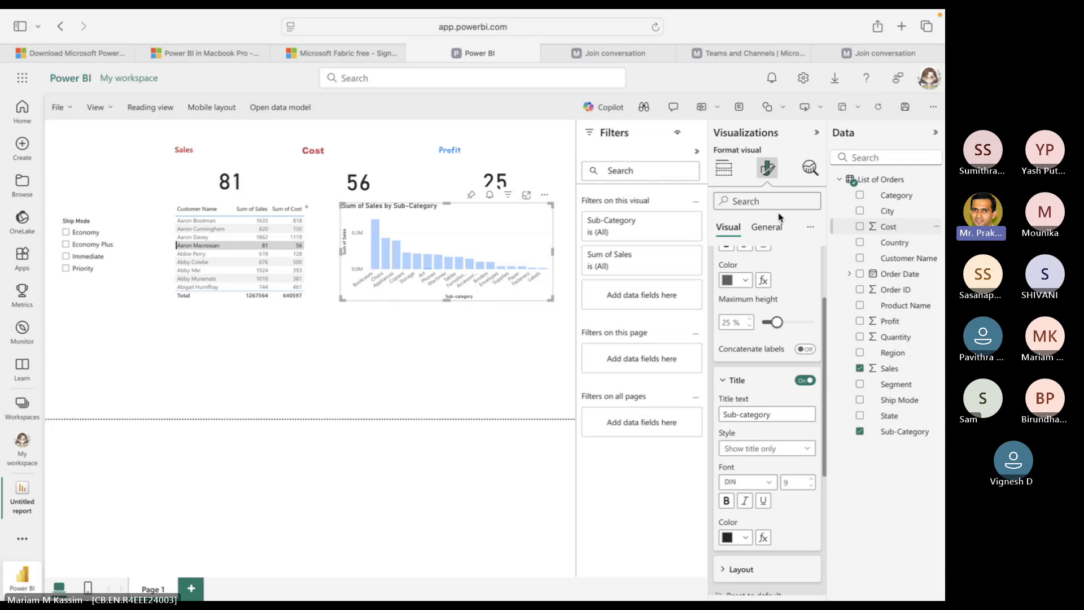
Set the Y-axis title text of the sub-category column chart to "Sales".
click(765, 228)
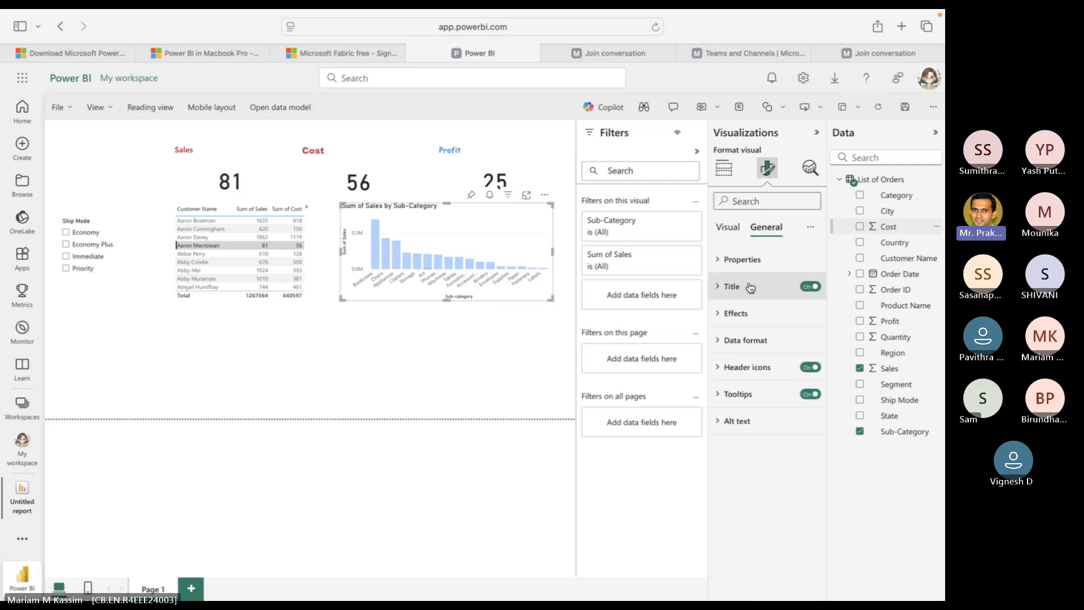
click(730, 228)
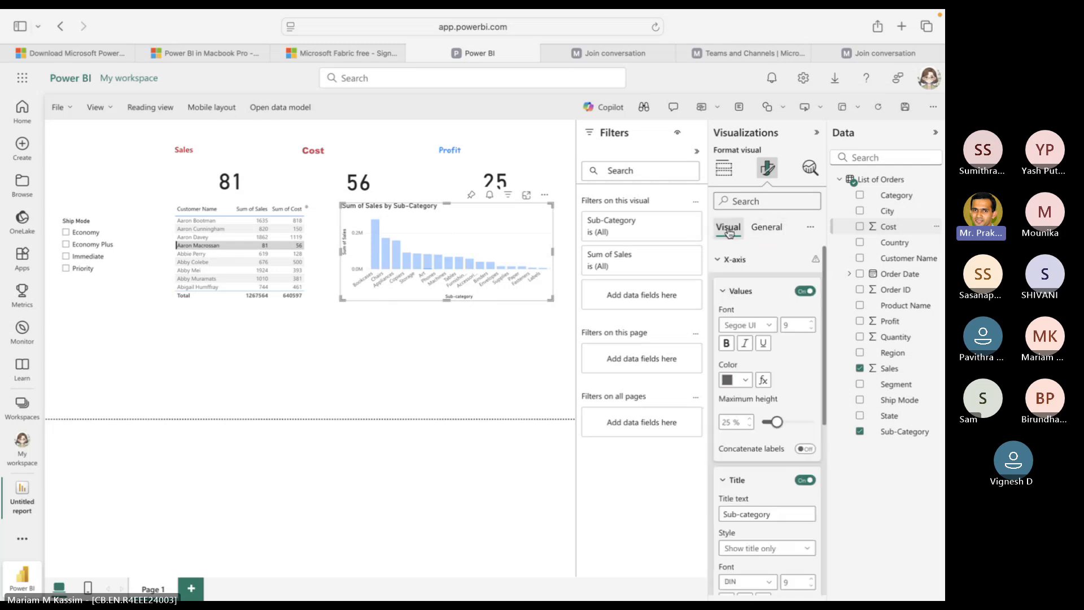
scroll(767, 454, down, 5)
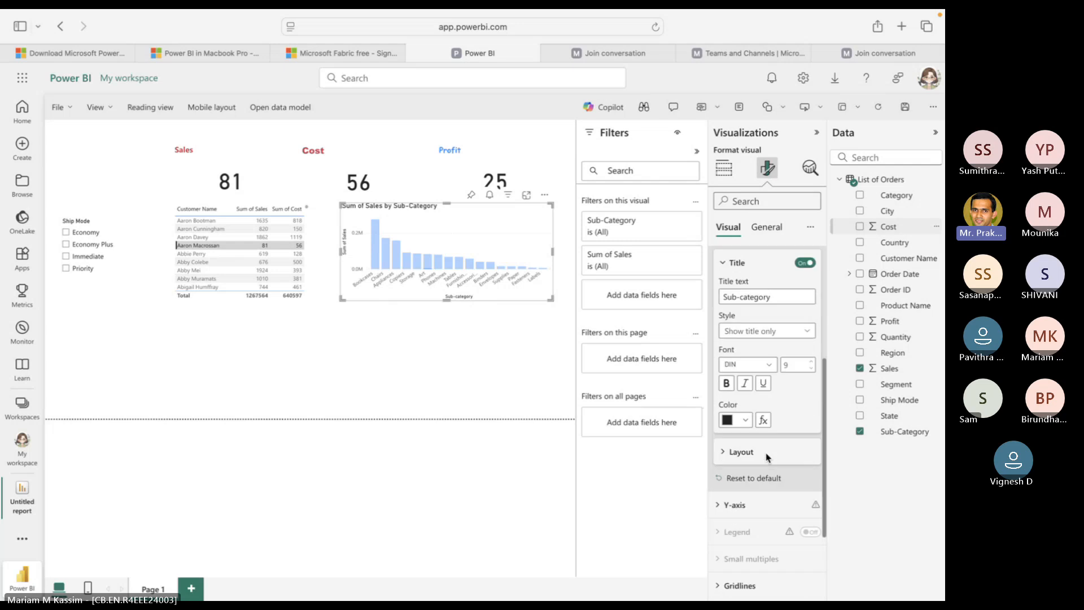
scroll(767, 455, down, 2)
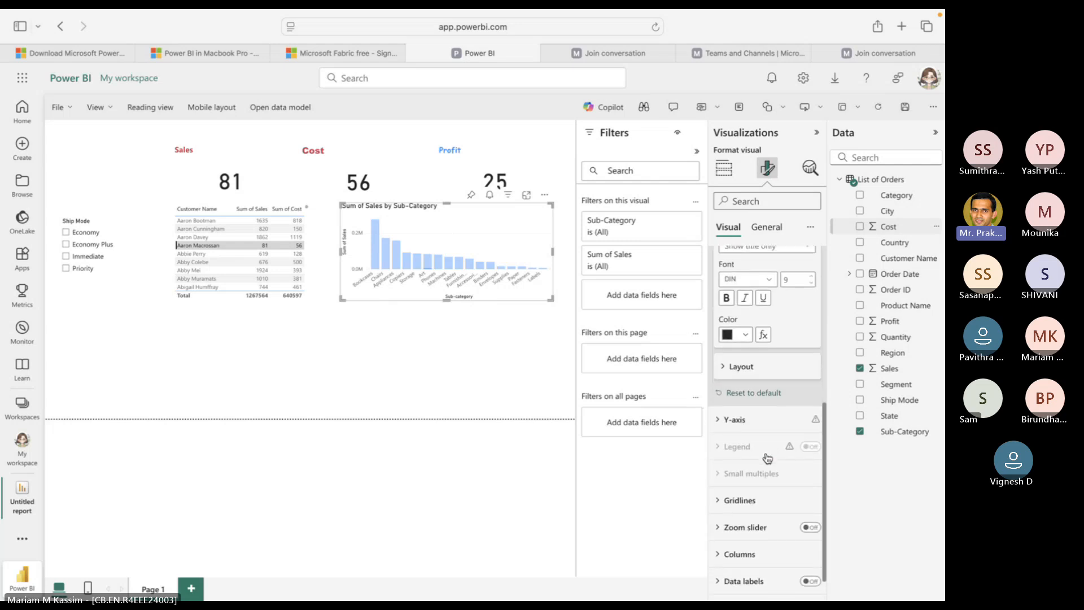
click(735, 423)
scroll(755, 528, down, 5)
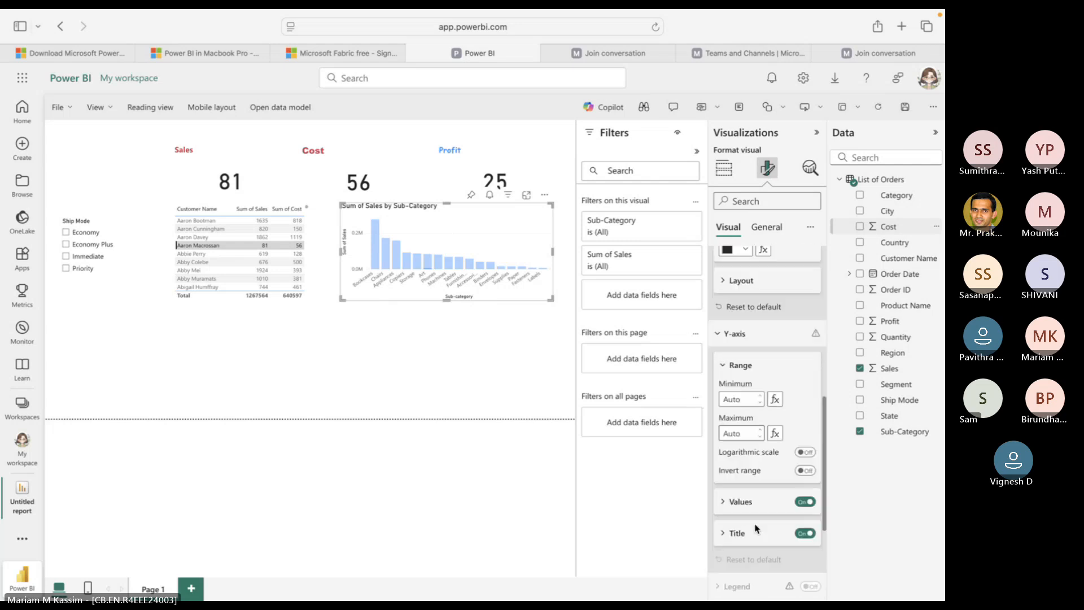
scroll(756, 528, down, 2)
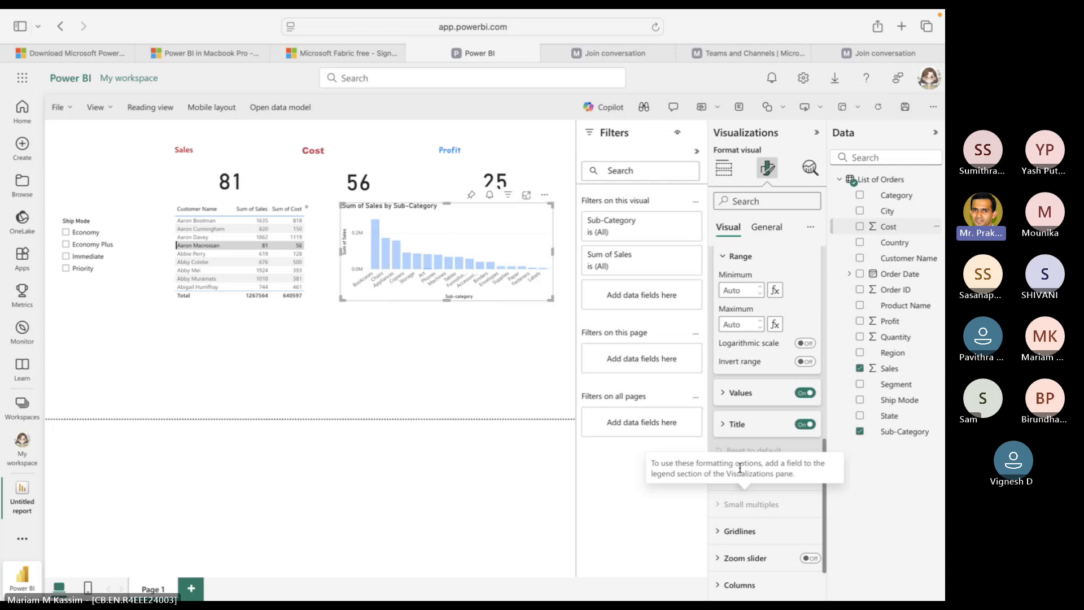
click(737, 424)
scroll(739, 395, down, 2)
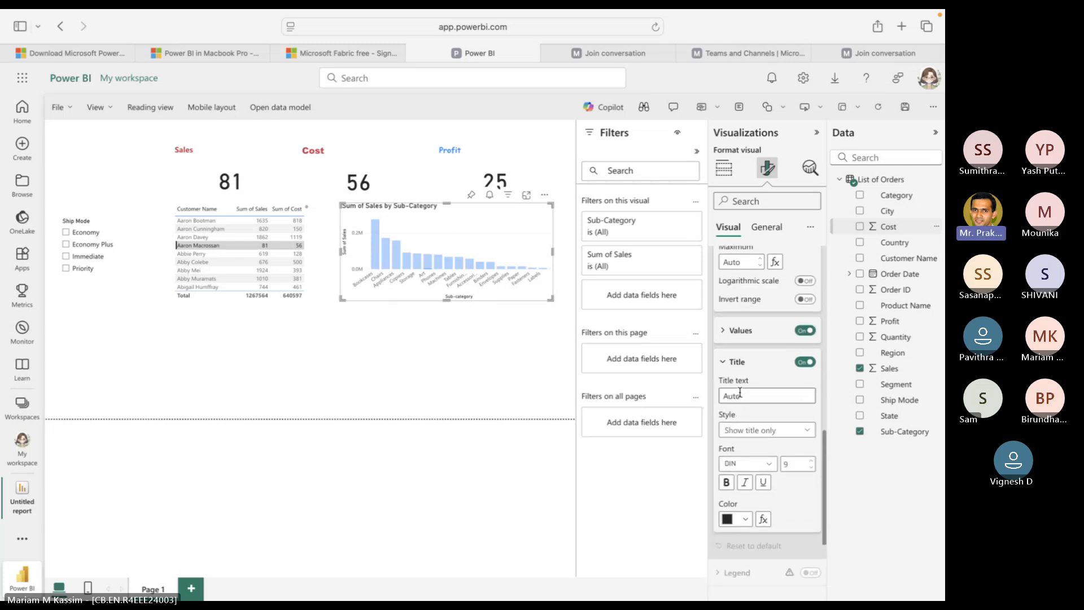
click(739, 393)
text(Sa)
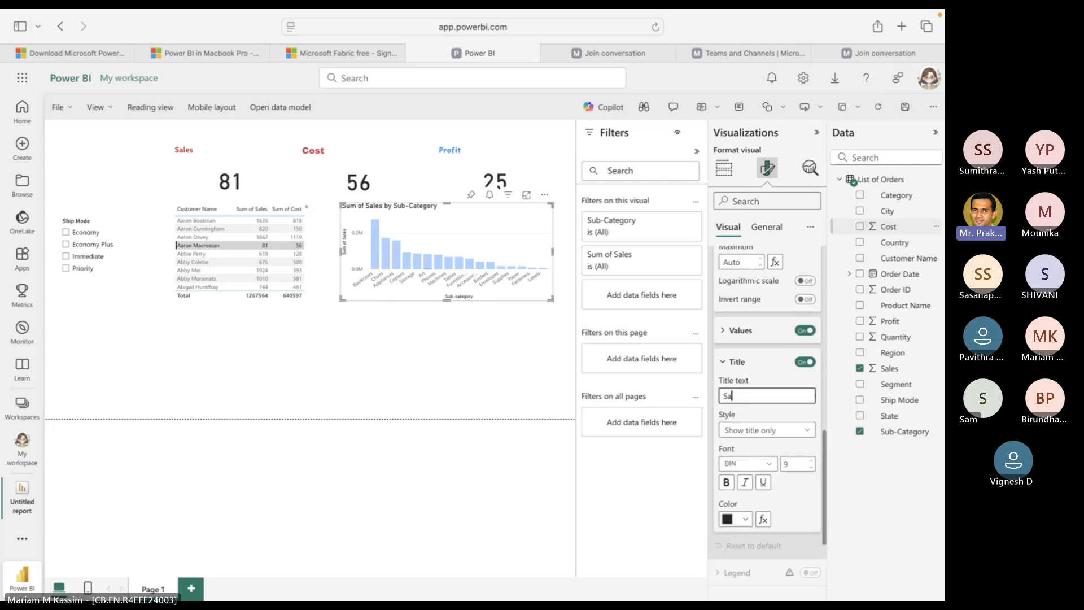
text(les)
key(Return)
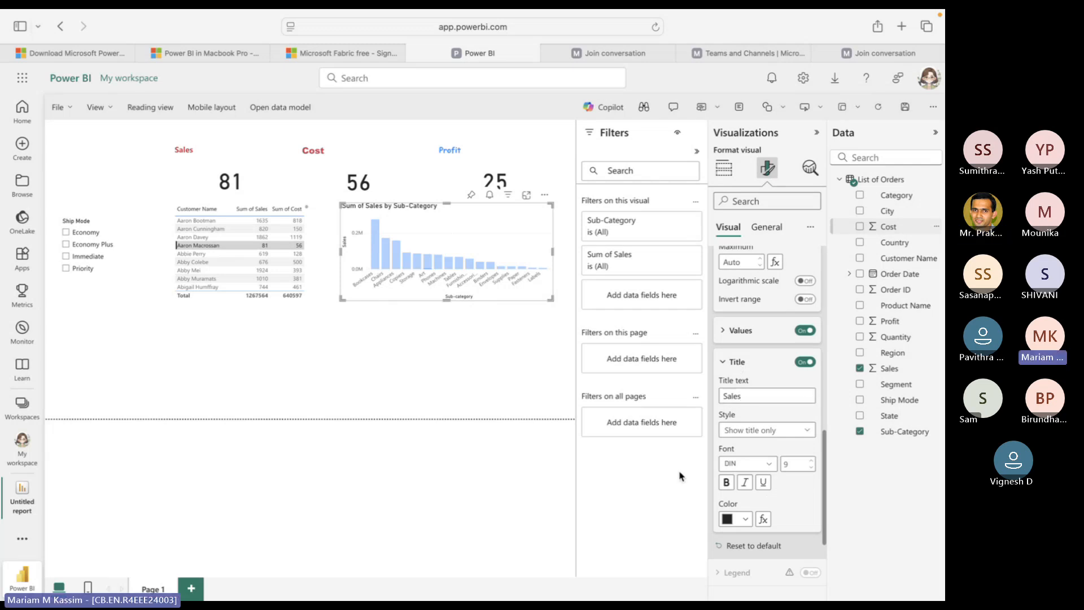
Shorten the title of the sub-category column chart to "Sales by Sub-Category".
scroll(752, 520, down, 3)
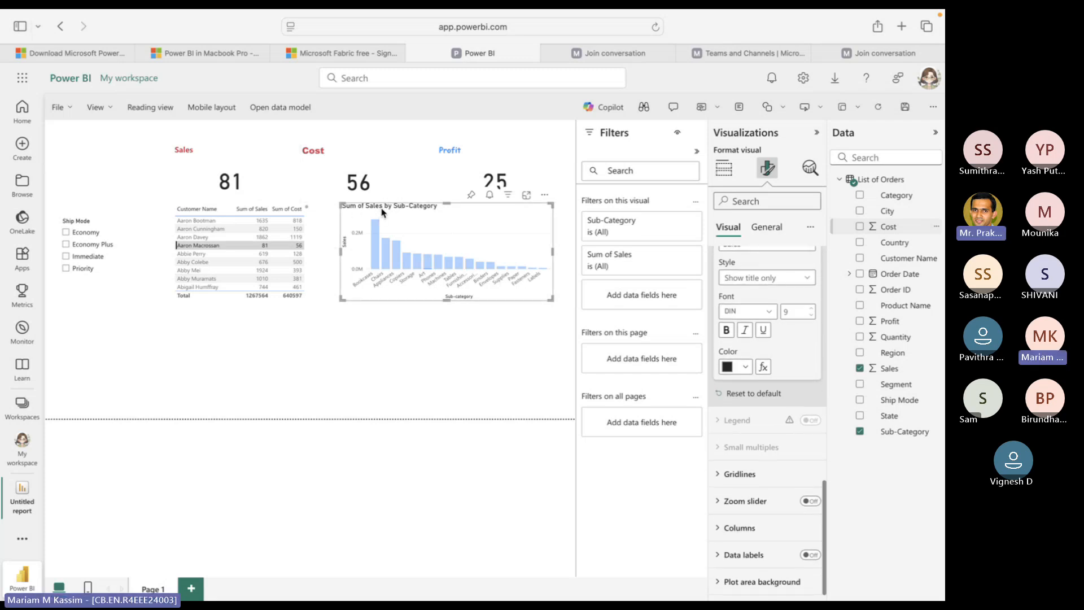
click(775, 227)
click(732, 286)
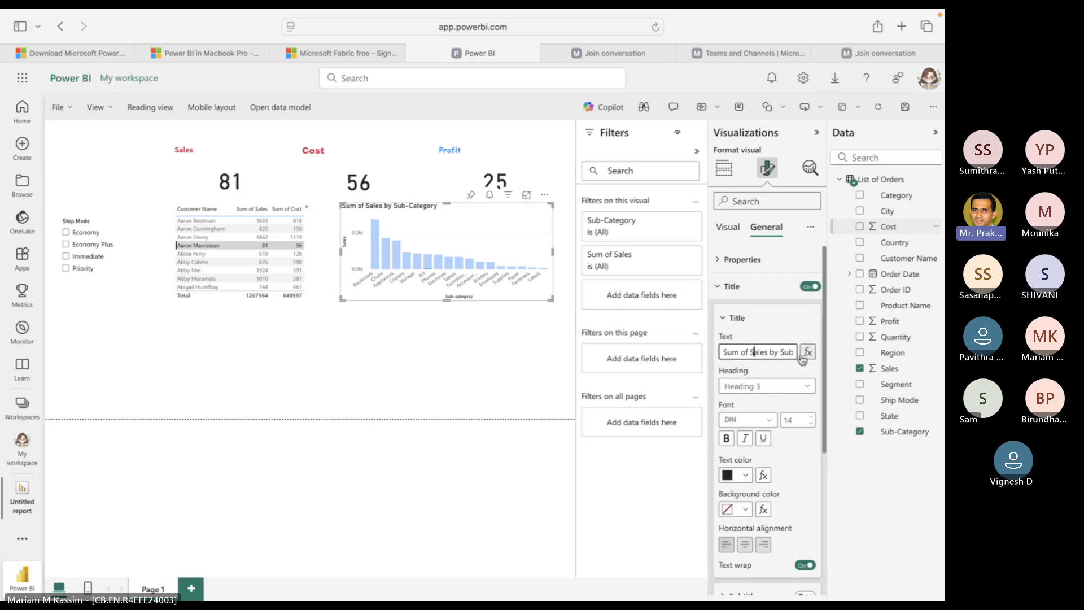
click(751, 352)
key(BackSpace)
key(BackSpace)
key(BackSpace)
key(BackSpace)
key(BackSpace)
key(BackSpace)
key(BackSpace)
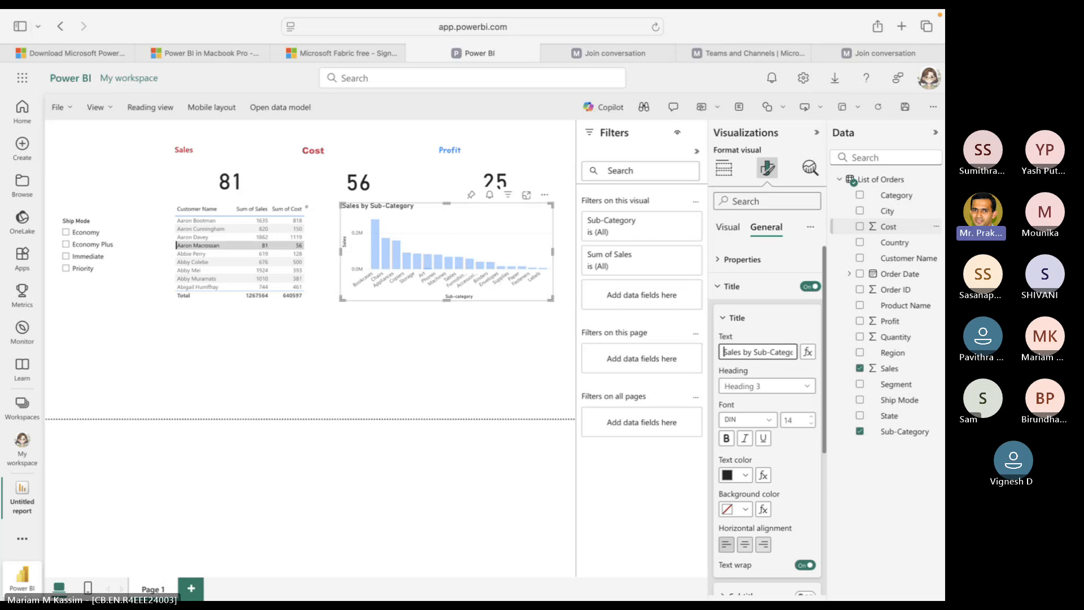
click(648, 504)
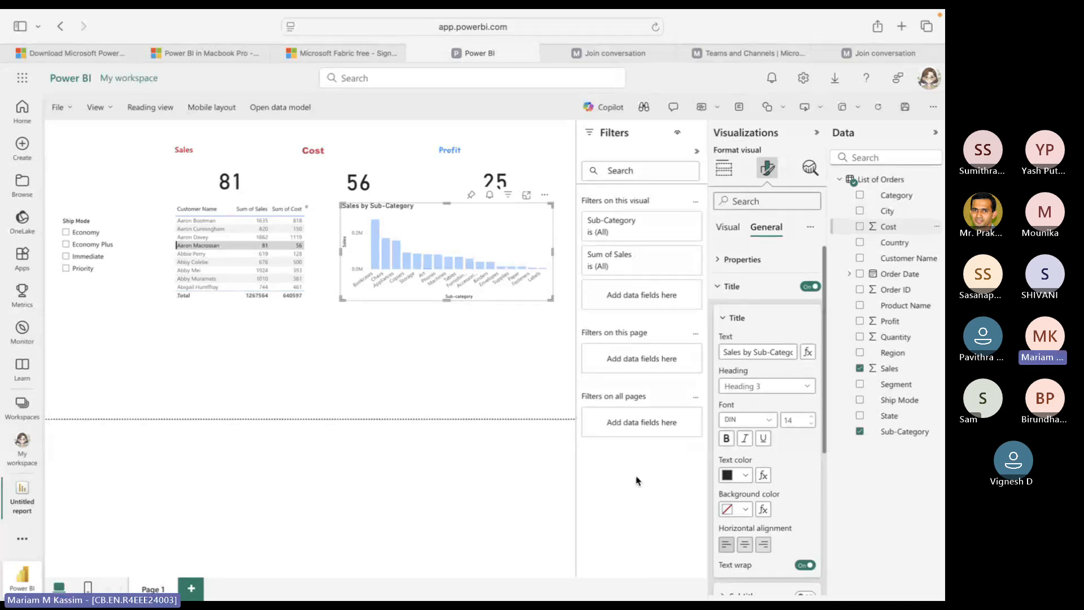
Set the title of the sub-category column chart to Heading 4 and make it bold.
click(745, 385)
click(745, 450)
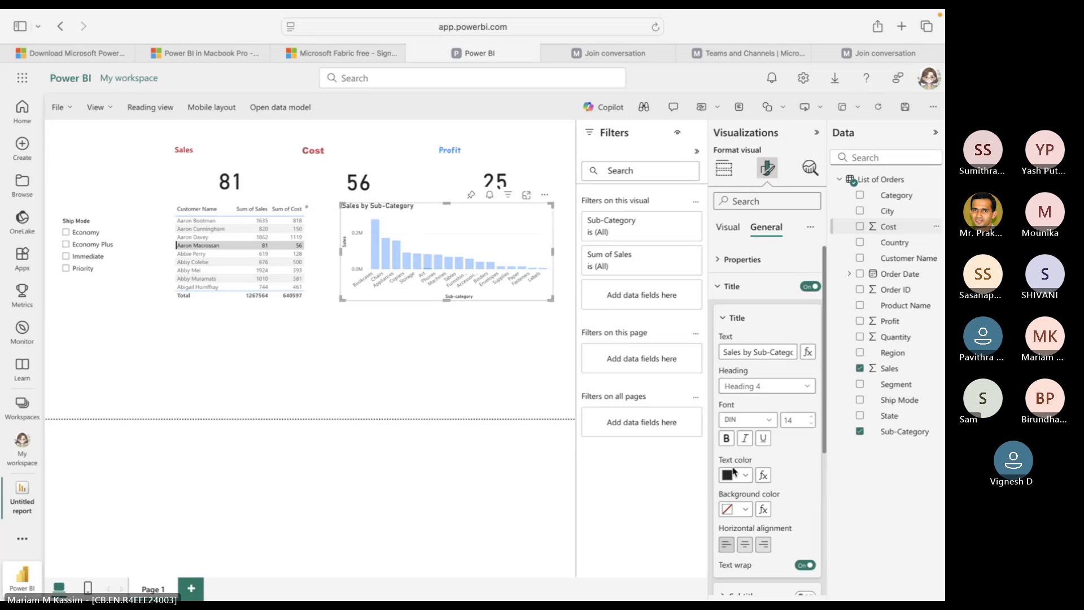
click(726, 442)
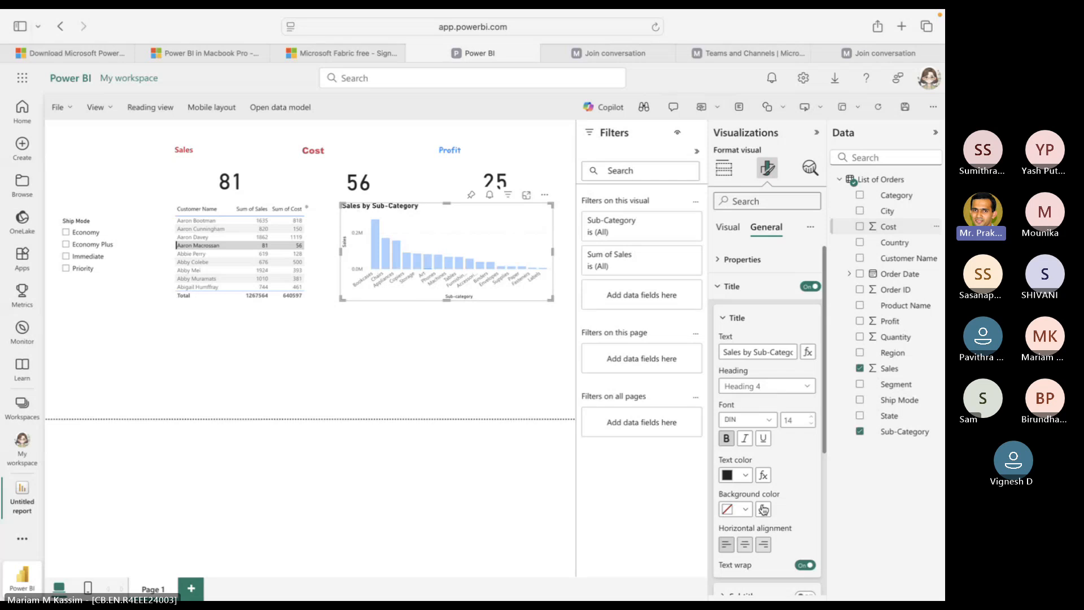
scroll(776, 508, down, 3)
scroll(782, 491, down, 2)
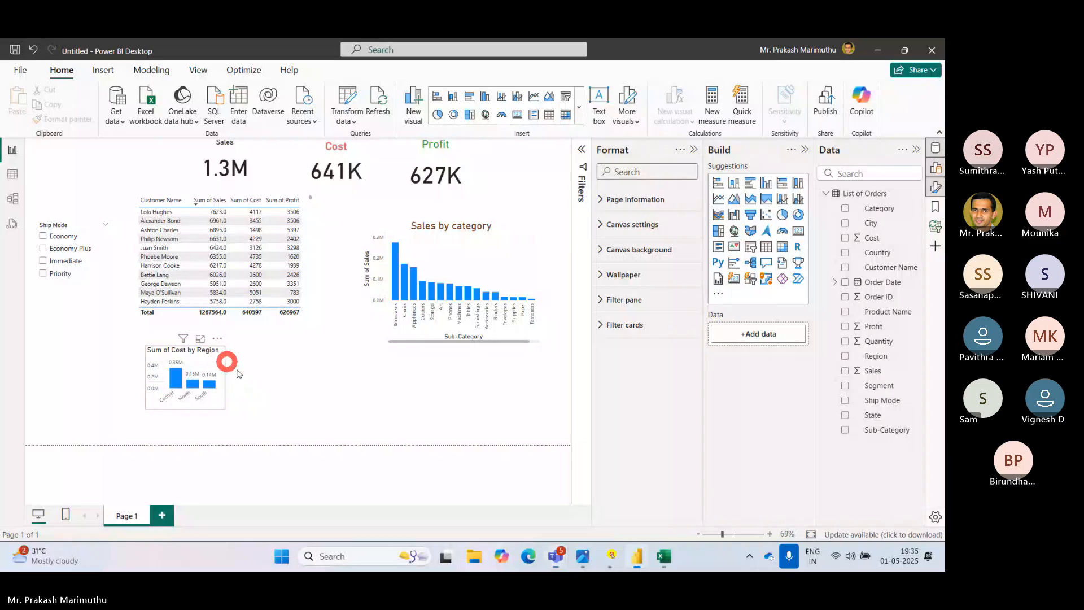
In the Power BI Desktop report, delete the cost by region chart, and reposition and widen the "Sales by category" chart beside the customer table.
click(223, 366)
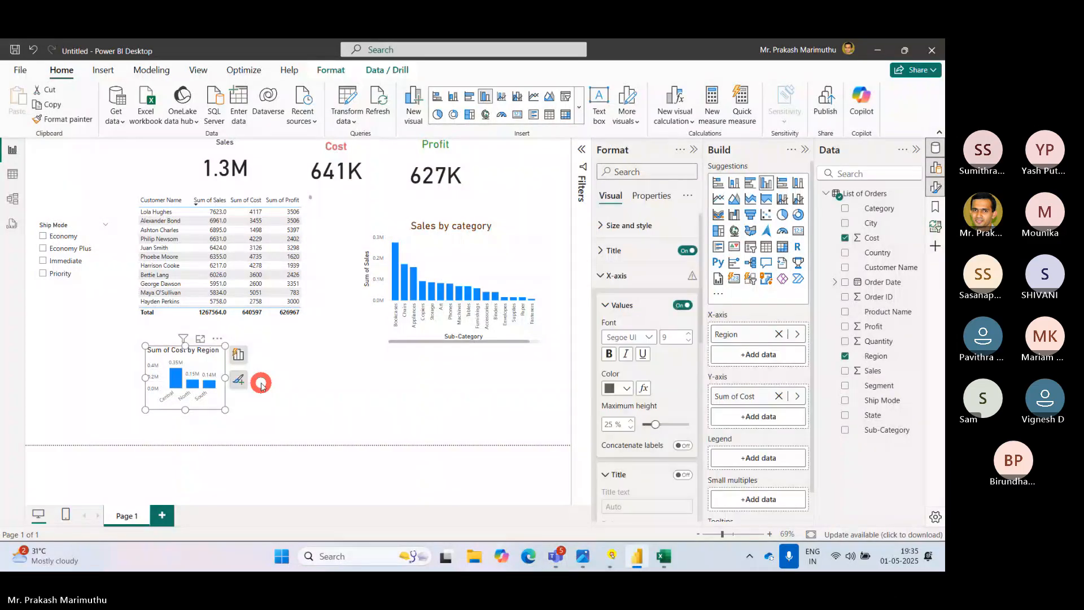
key(Delete)
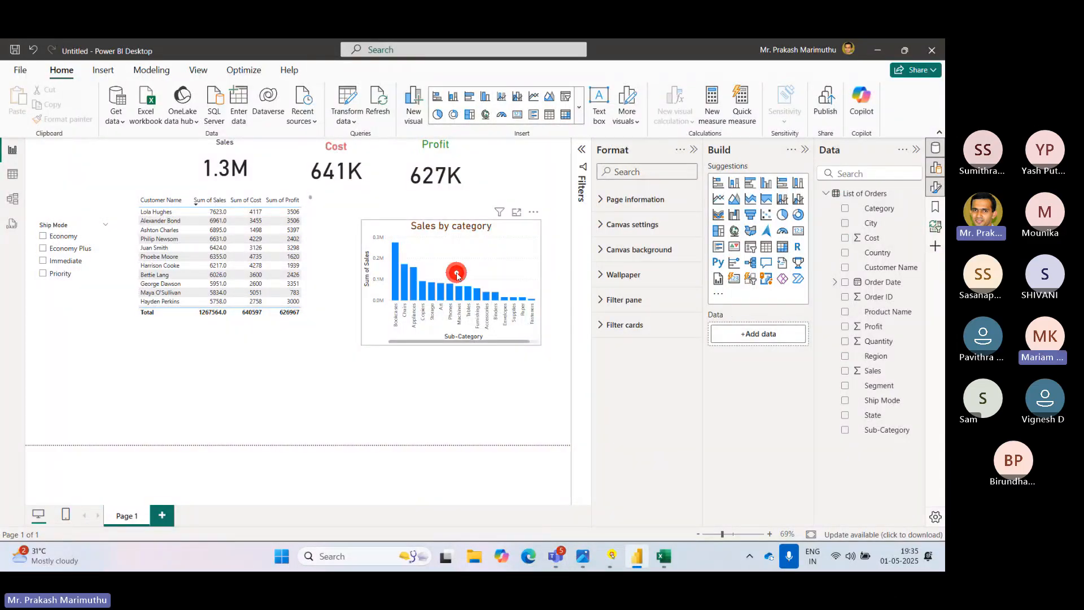
click(412, 288)
drag(412, 287, 377, 261)
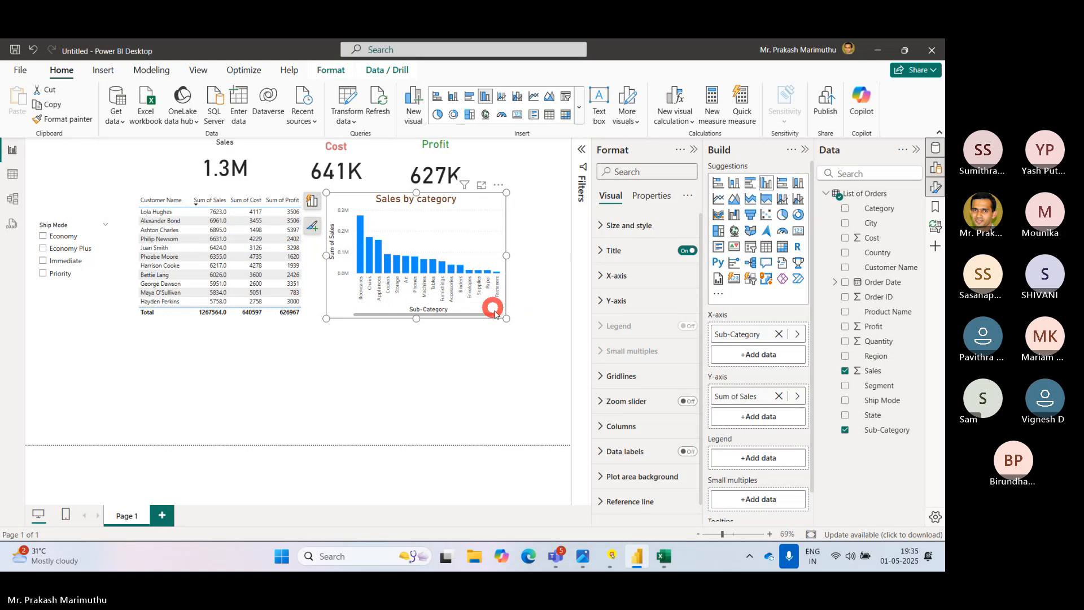
drag(505, 319, 565, 322)
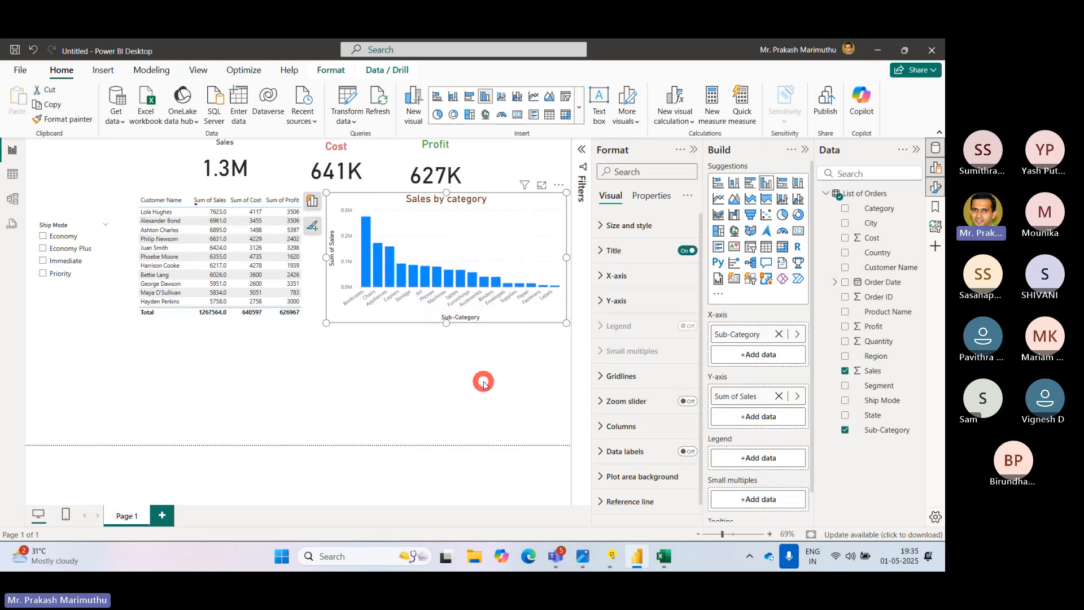
click(484, 380)
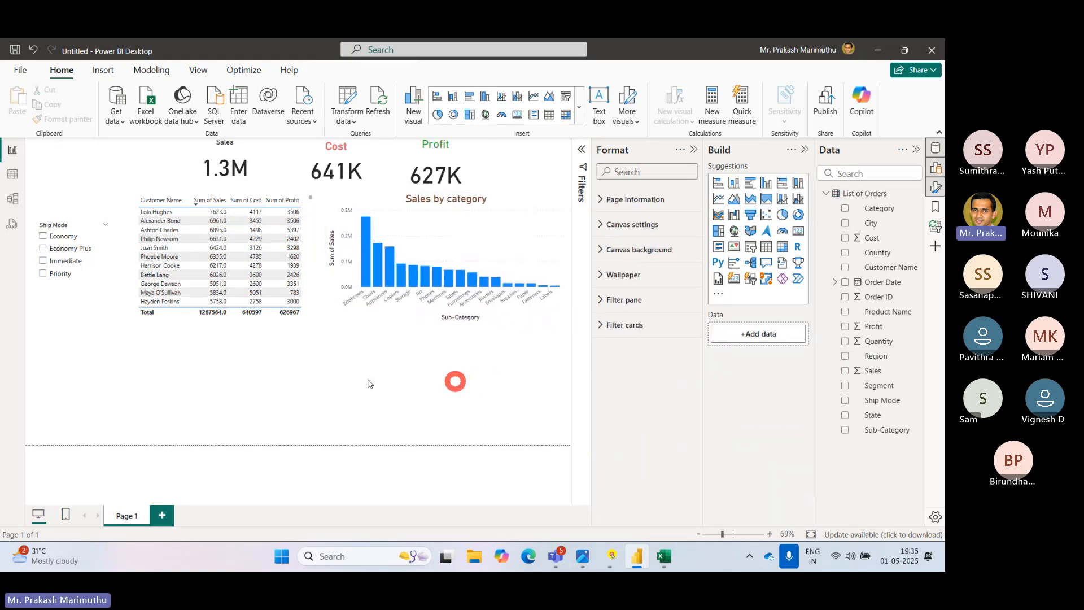
Filter the report by the Economy ship mode to check how the visuals respond, and clear the filter.
click(45, 237)
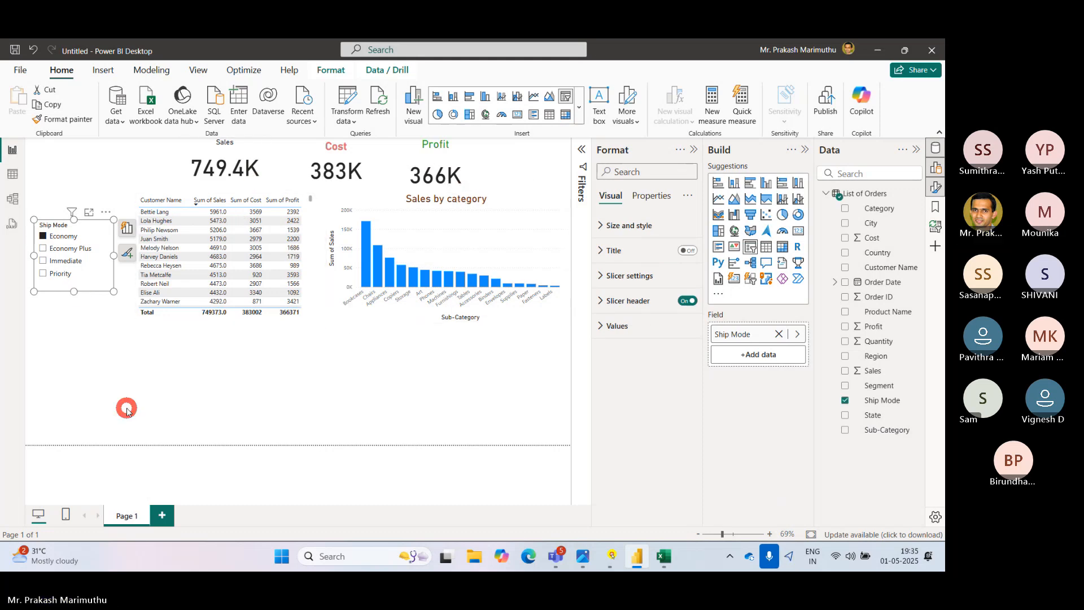
click(368, 244)
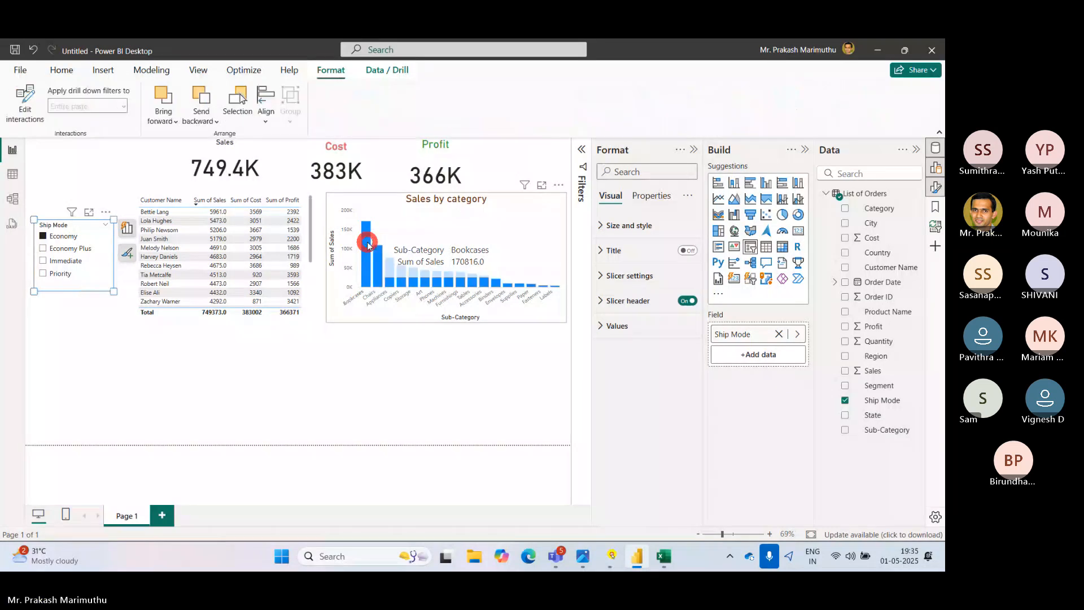
click(358, 397)
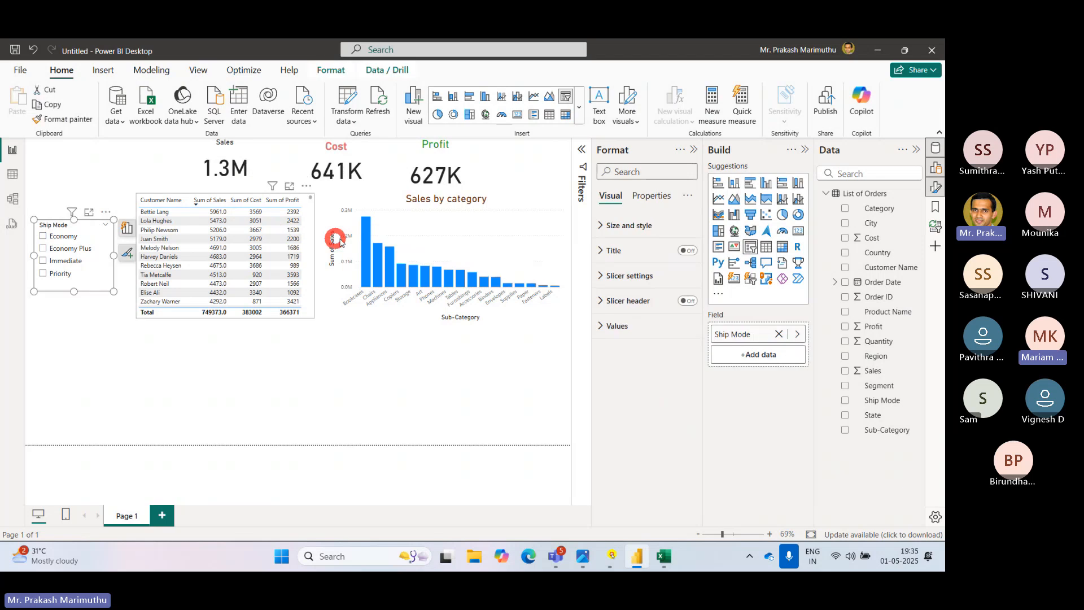
Cross-filter the report by the Bookcases, Chairs and Art columns of the sales chart, and clear the selection.
click(363, 235)
click(356, 421)
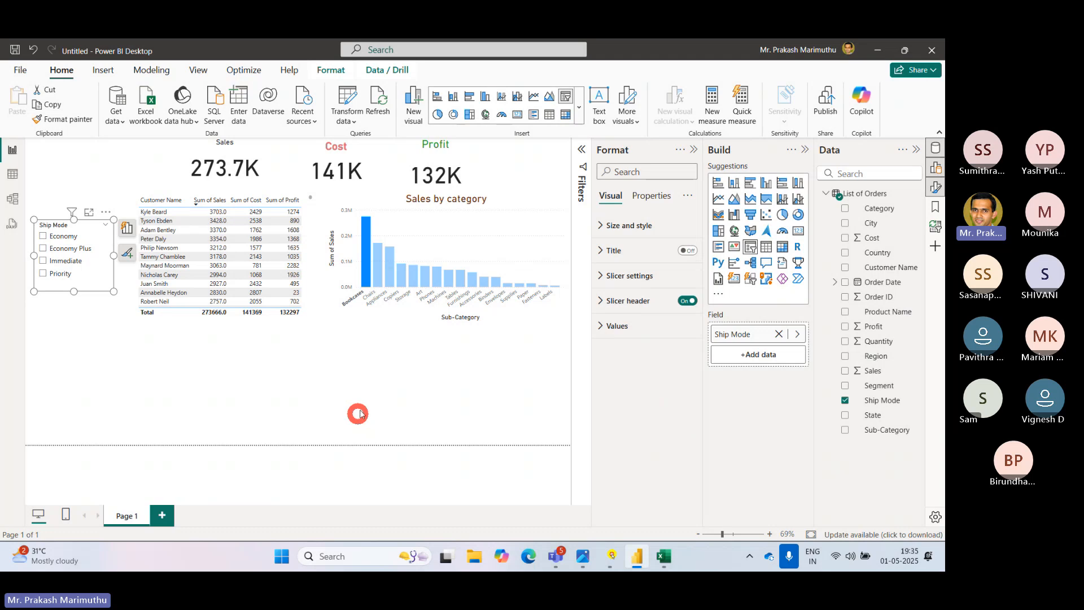
click(378, 269)
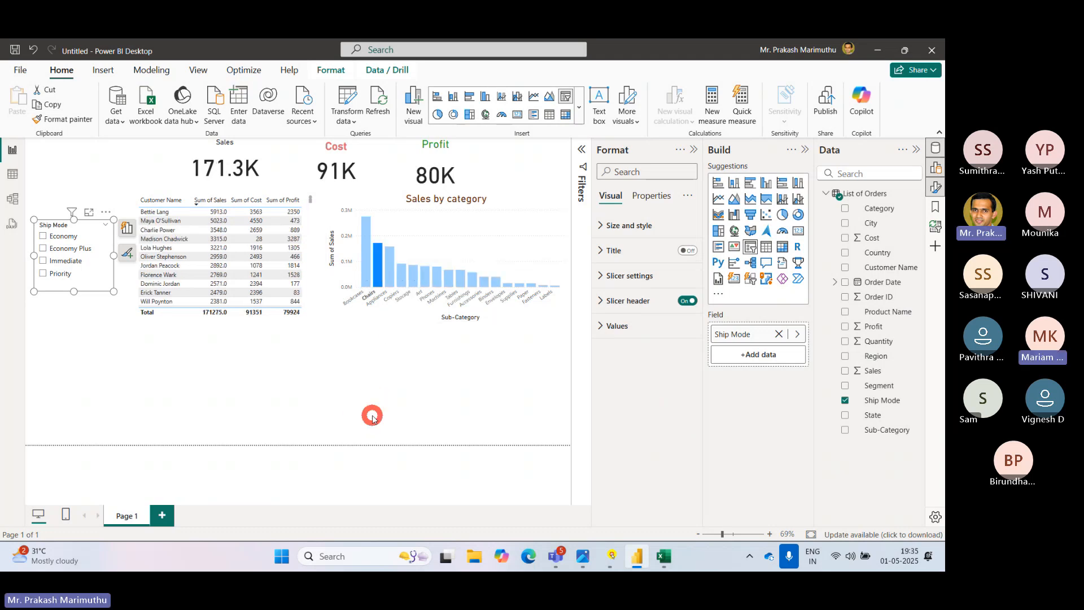
click(425, 278)
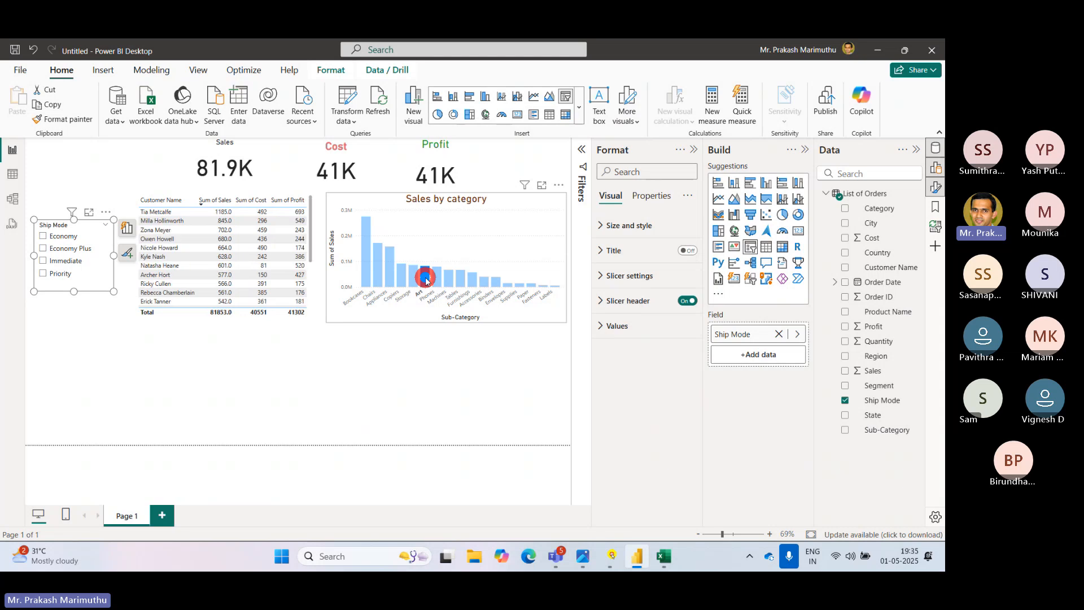
click(381, 354)
click(345, 313)
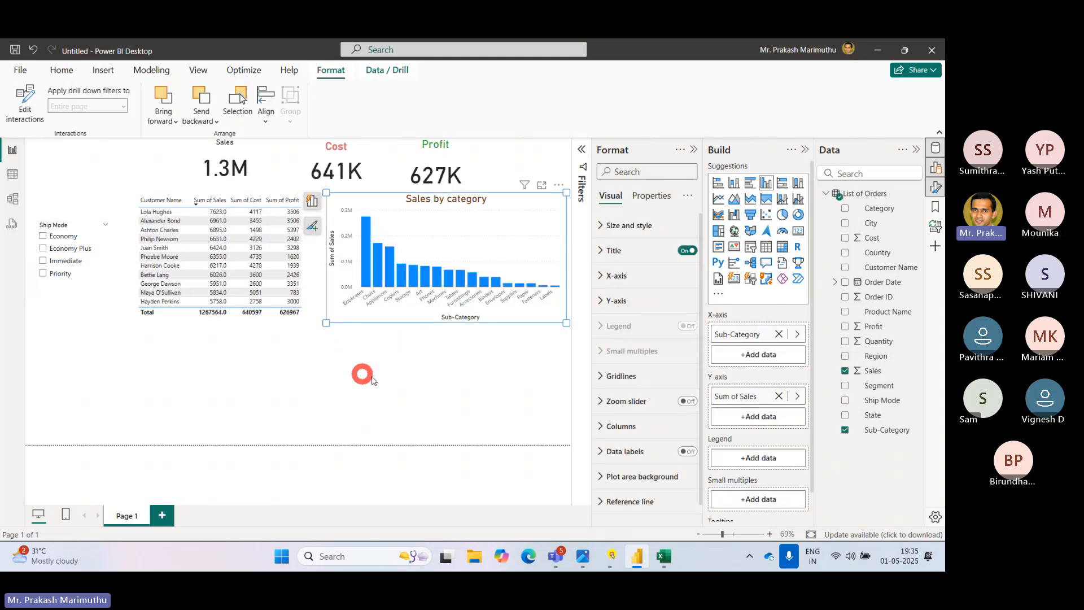
click(374, 379)
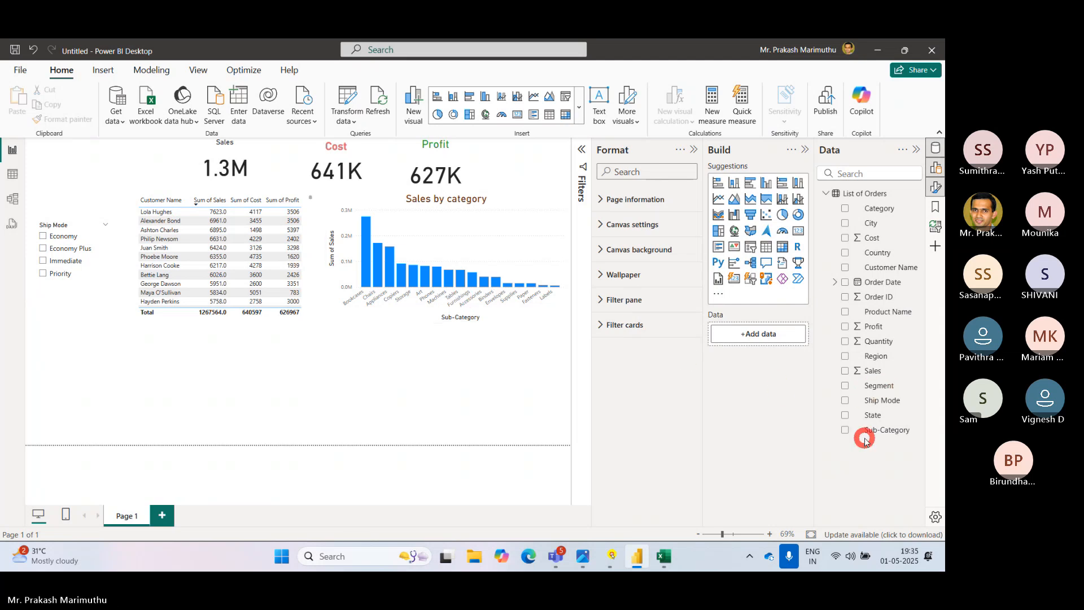
Check the "Quantity Sold by Region" pie chart in the reference dashboard image and return to Power BI Desktop.
key(alt+Tab)
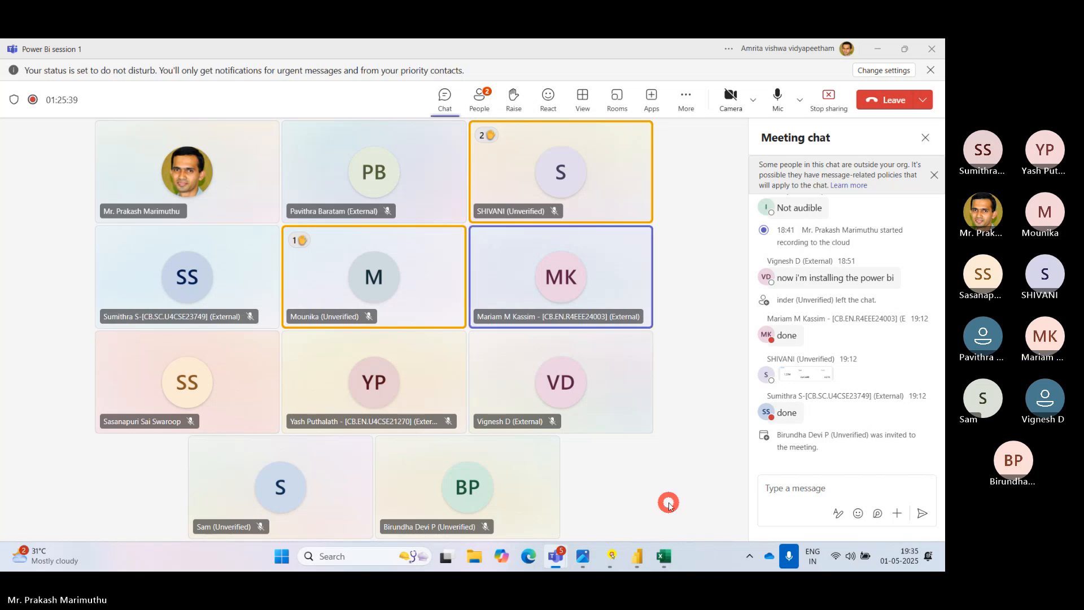
click(582, 556)
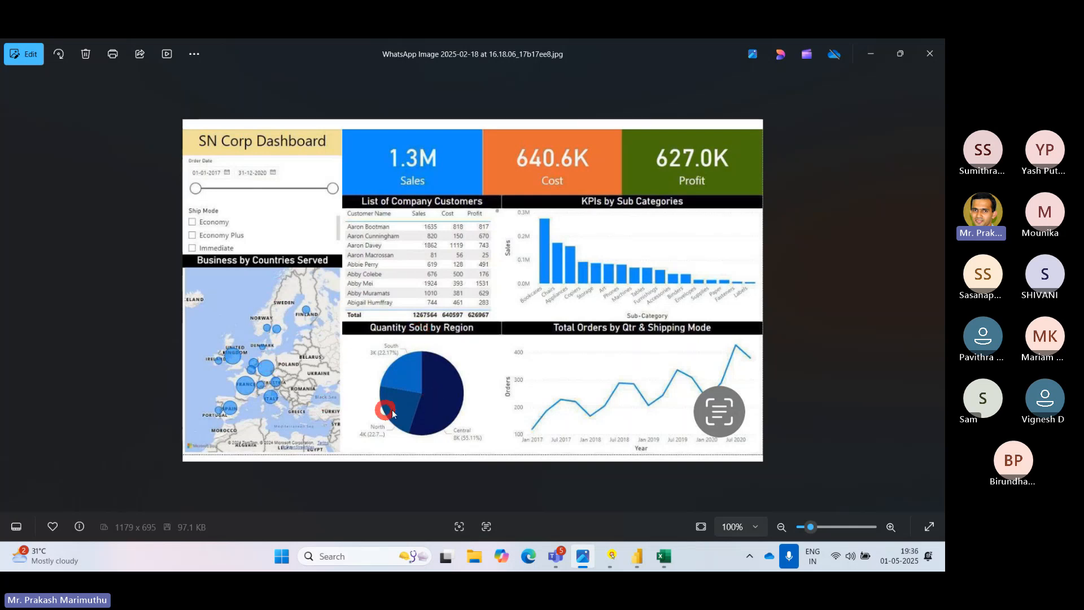
click(643, 560)
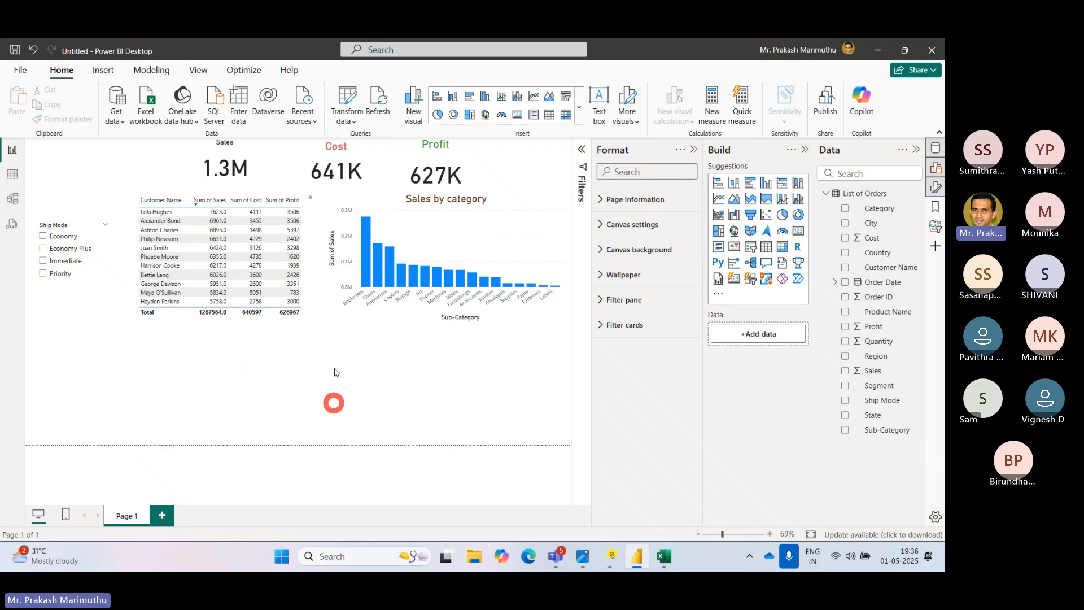
Insert a donut chart below the customer table with Region as the legend and Sales as the values.
click(797, 216)
drag(94, 193, 270, 435)
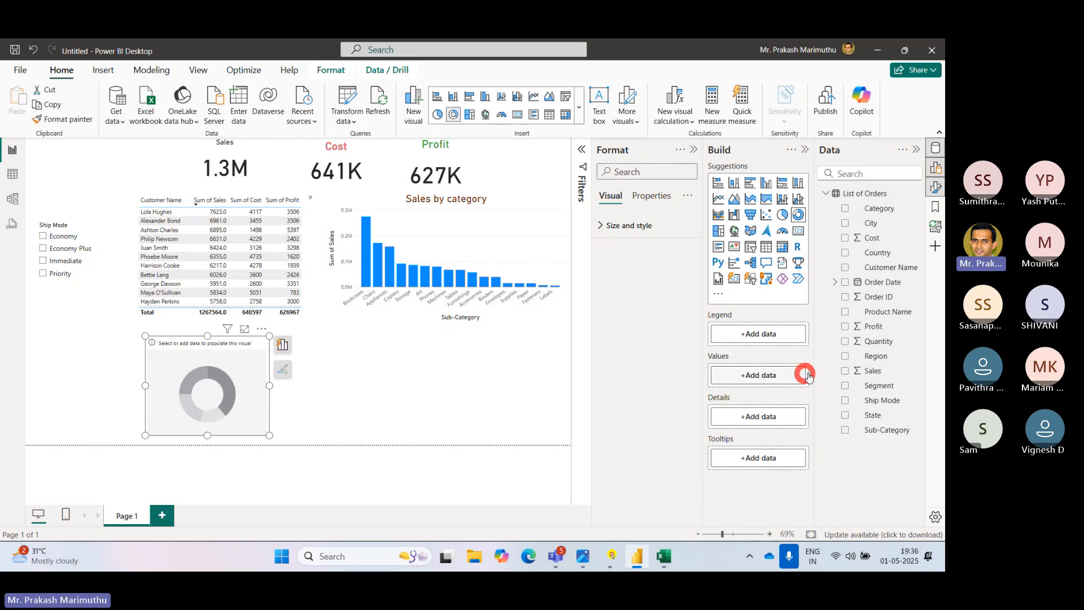
drag(849, 357, 226, 384)
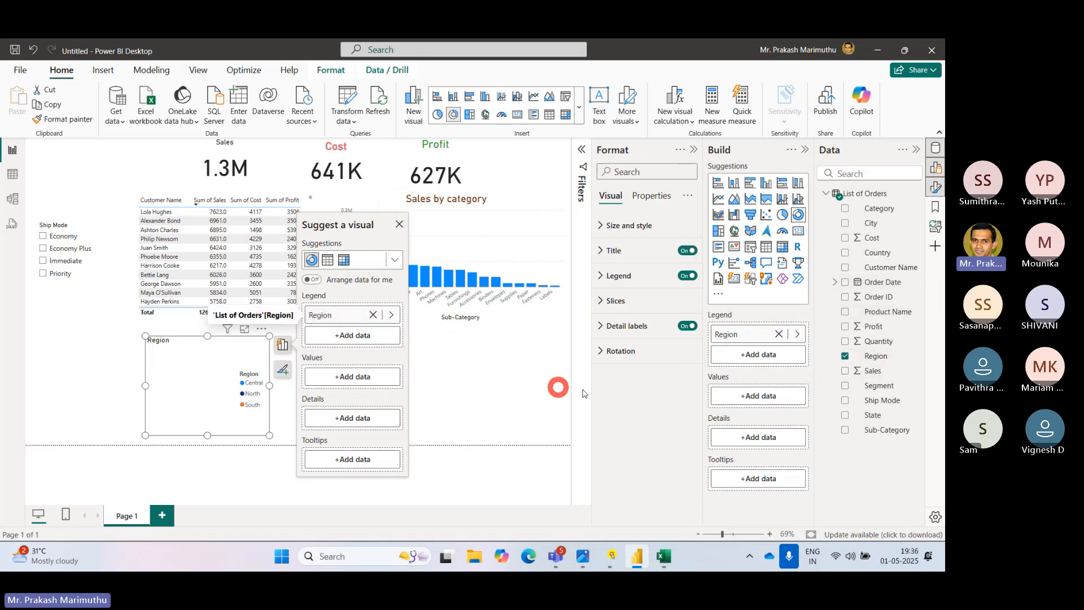
drag(873, 374, 355, 381)
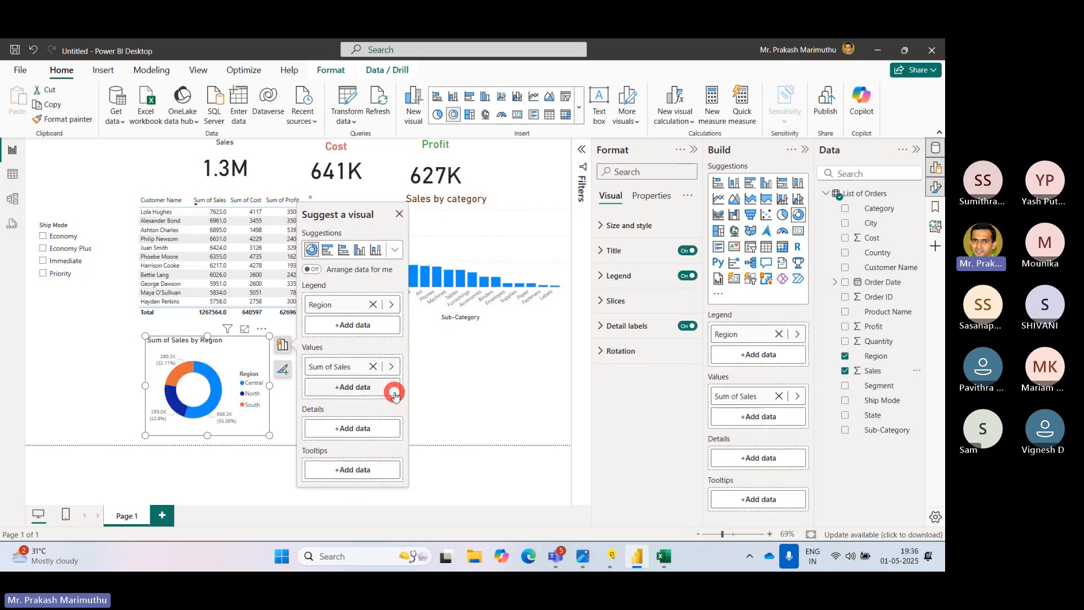
View the sales-by-region donut chart in focus mode and return to the report.
click(285, 406)
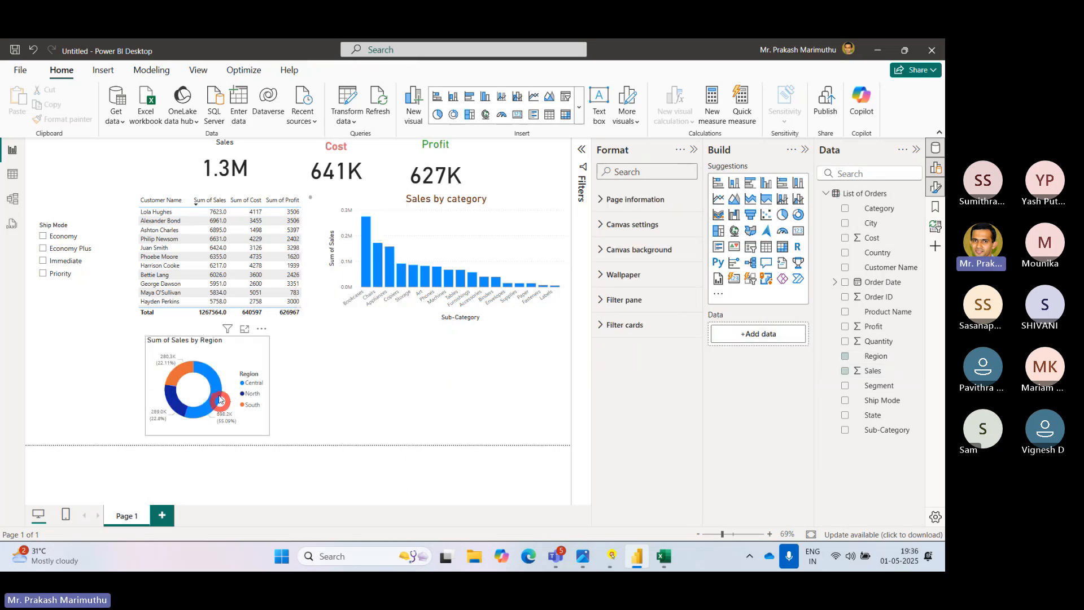
click(244, 329)
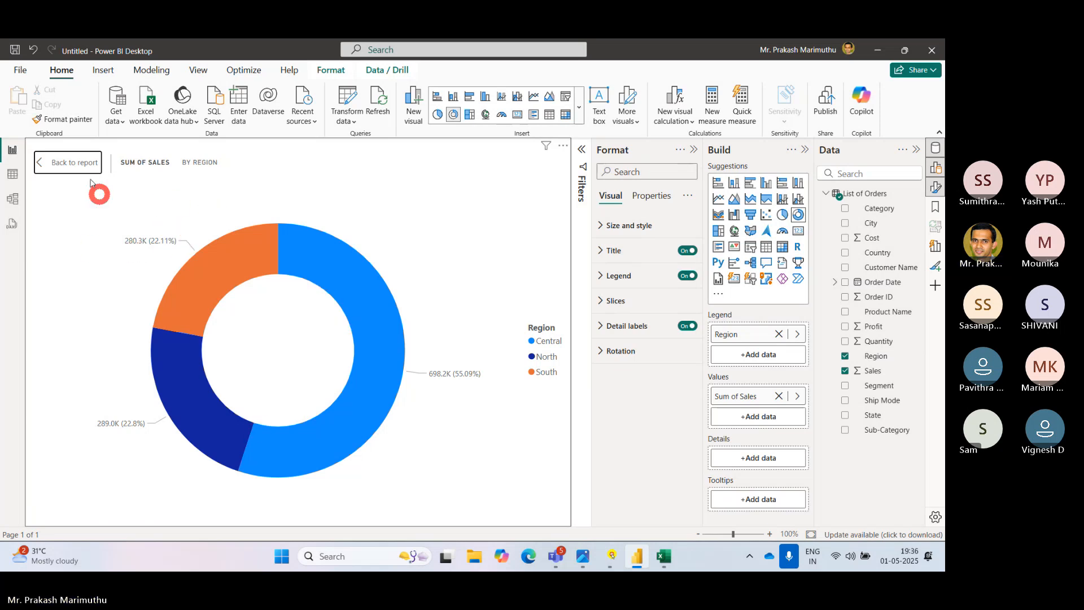
click(52, 162)
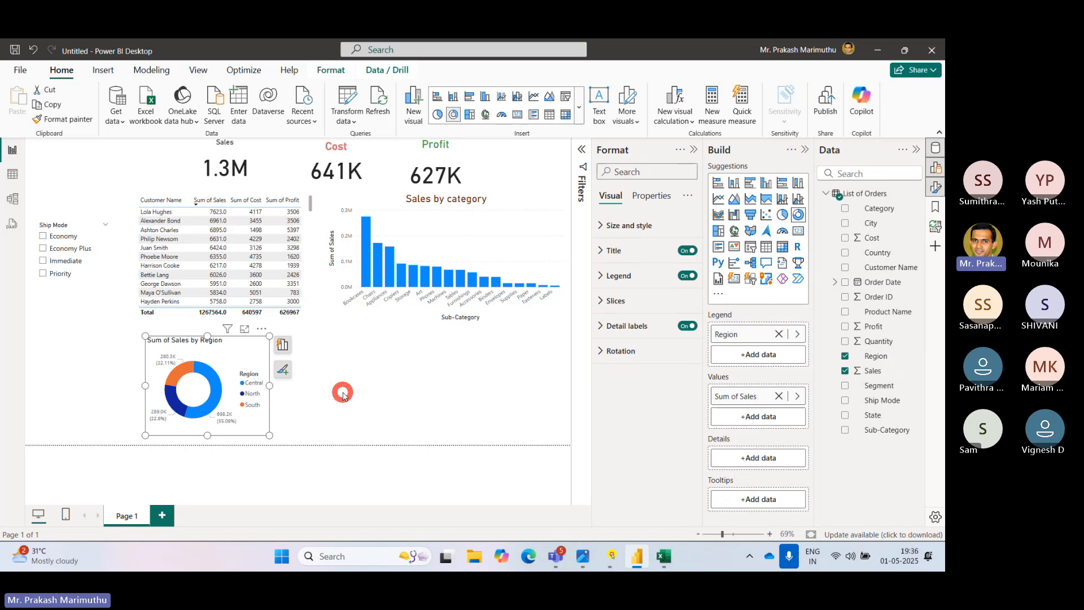
Insert a pie chart beside the regional donut chart and enlarge it to roughly match the donut's height.
click(319, 377)
click(784, 215)
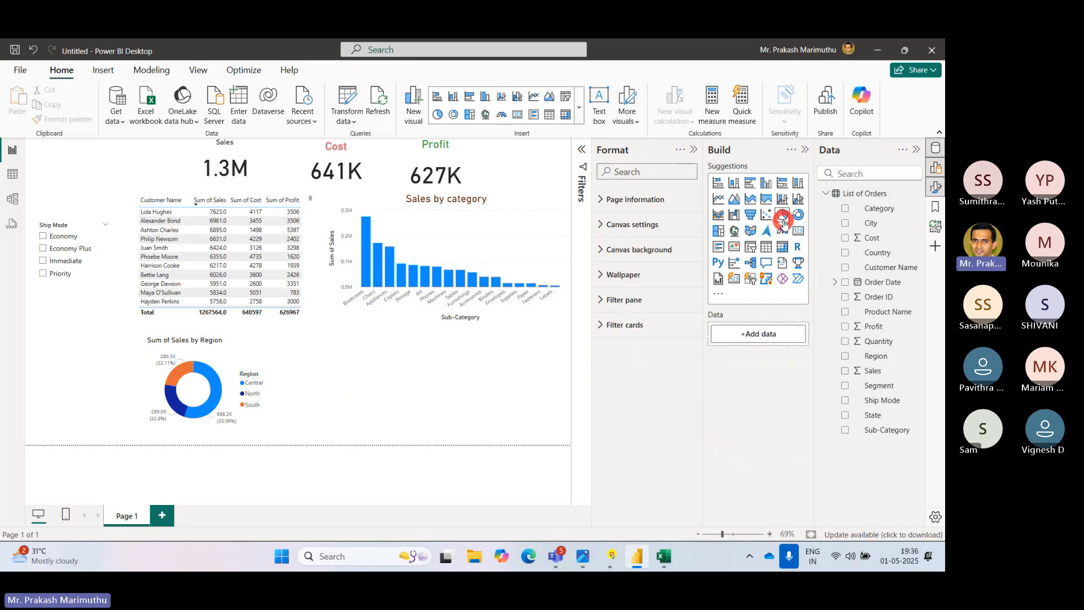
drag(76, 163, 340, 362)
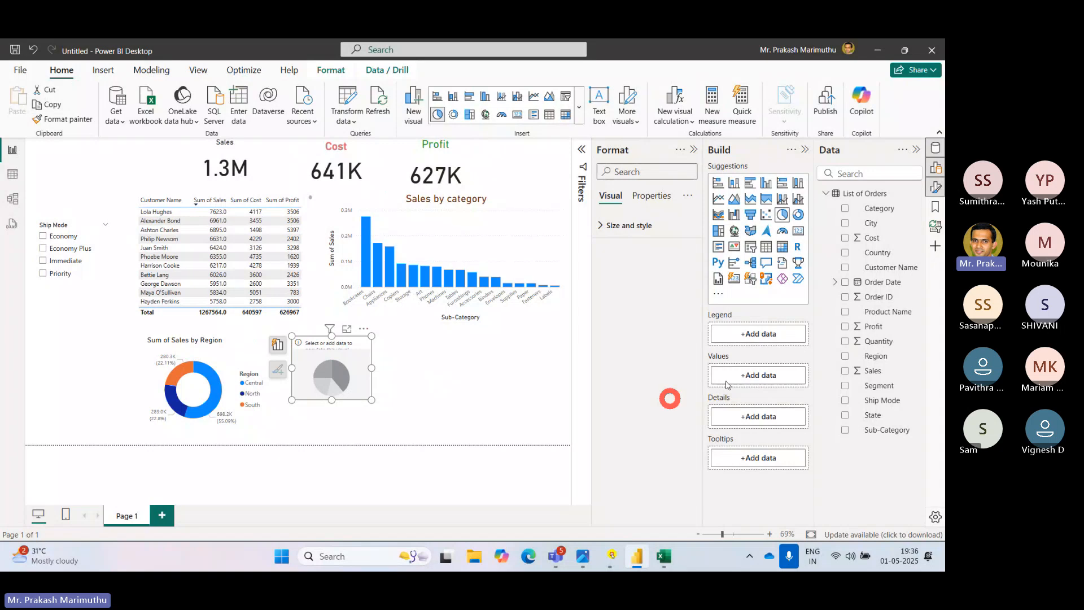
click(368, 400)
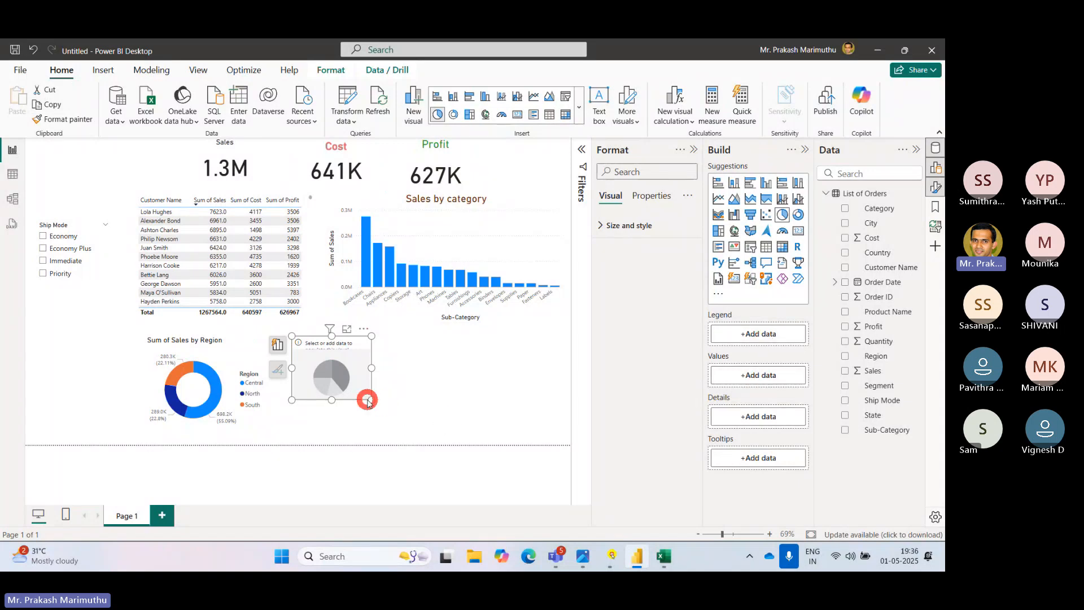
drag(369, 400, 380, 424)
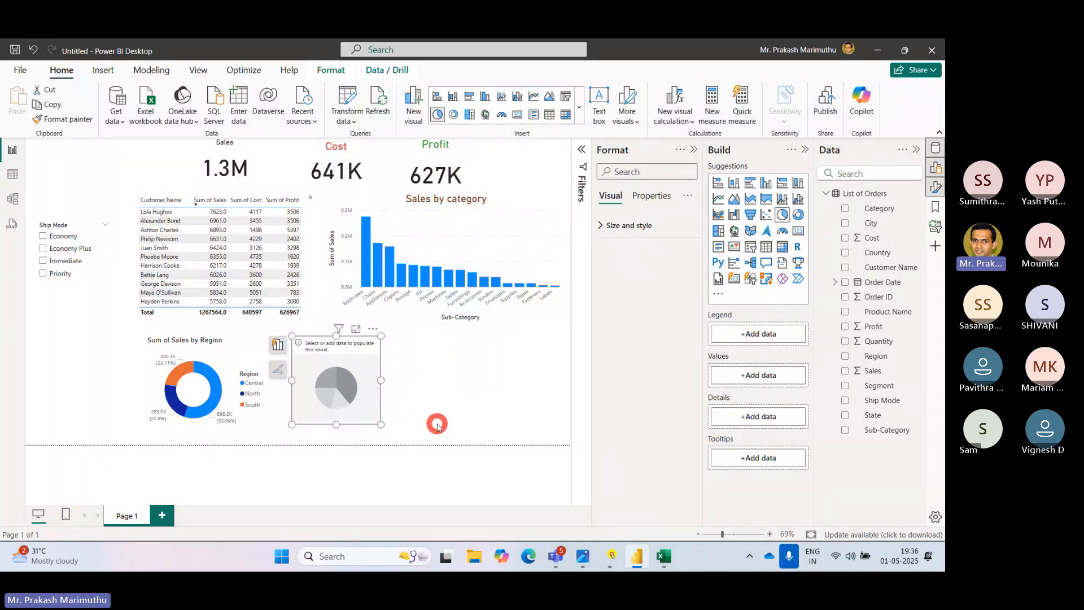
click(437, 427)
Try Country as the pie chart's legend, widen the chart down to the page edge, and remove the Country field.
click(363, 374)
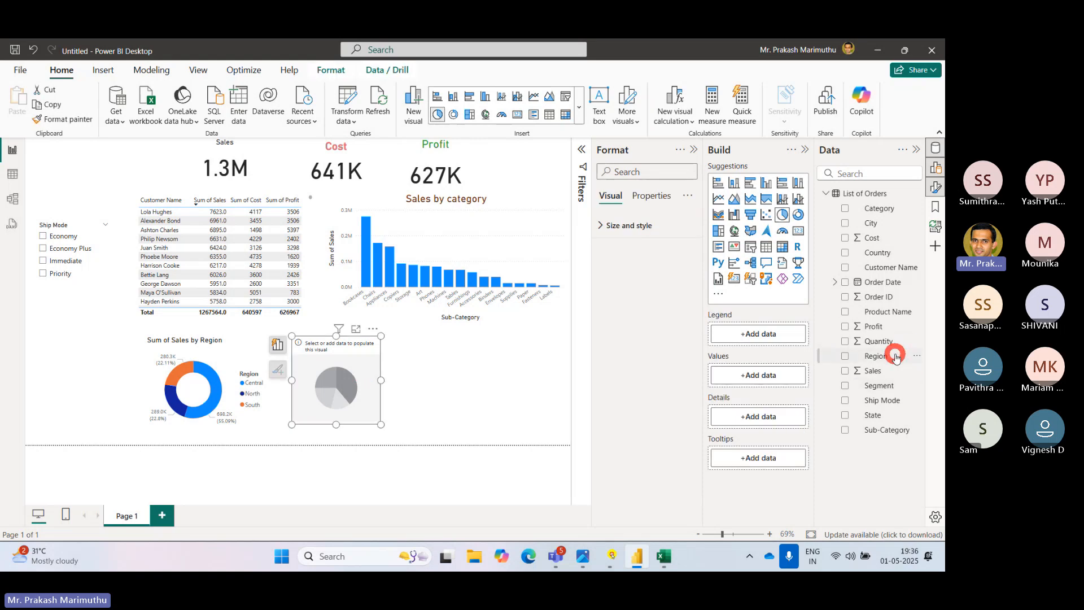
drag(877, 252, 748, 337)
drag(381, 424, 423, 444)
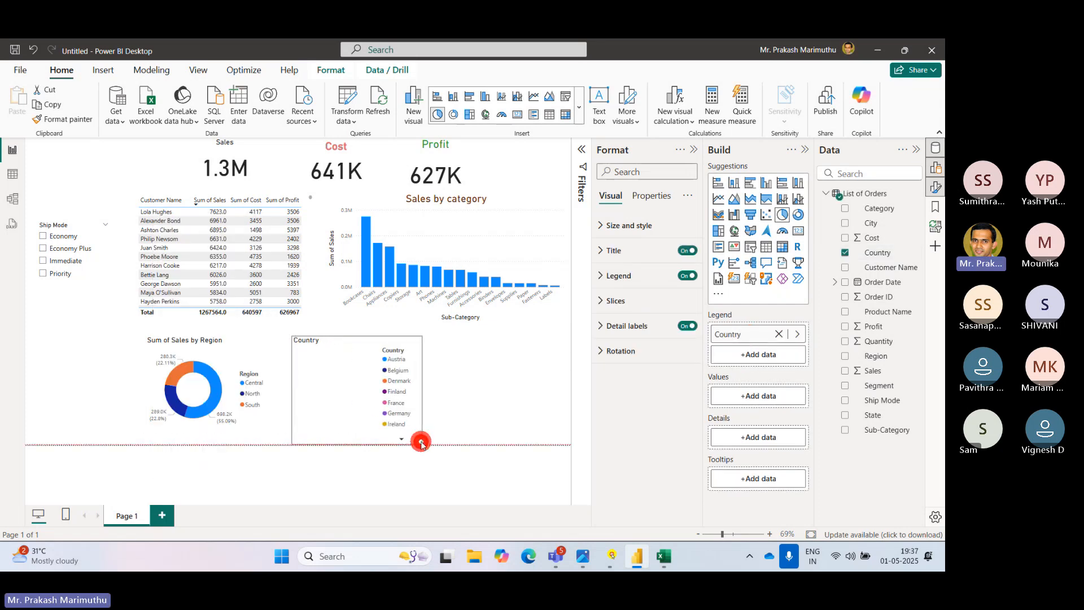
click(779, 334)
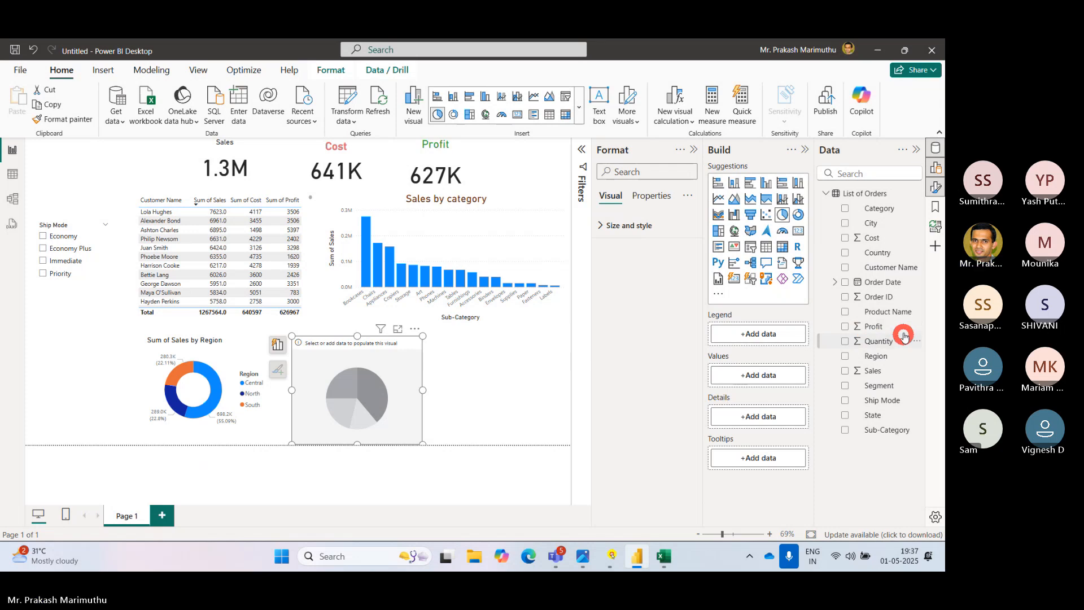
Set Ship Mode as the pie chart's legend and Cost as its values, and widen the chart slightly.
drag(878, 402, 367, 403)
click(495, 390)
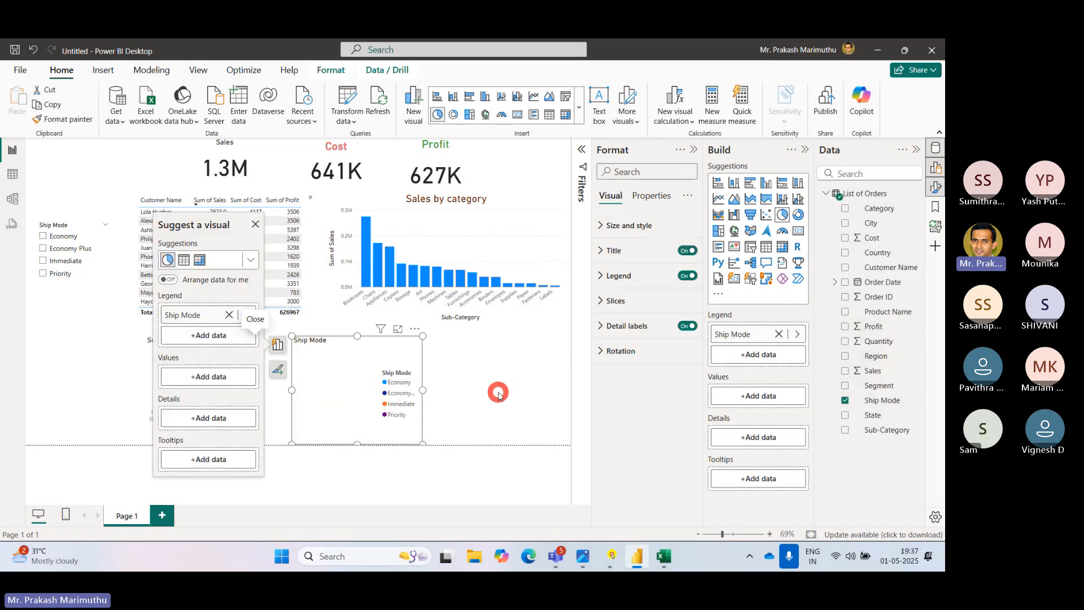
click(370, 367)
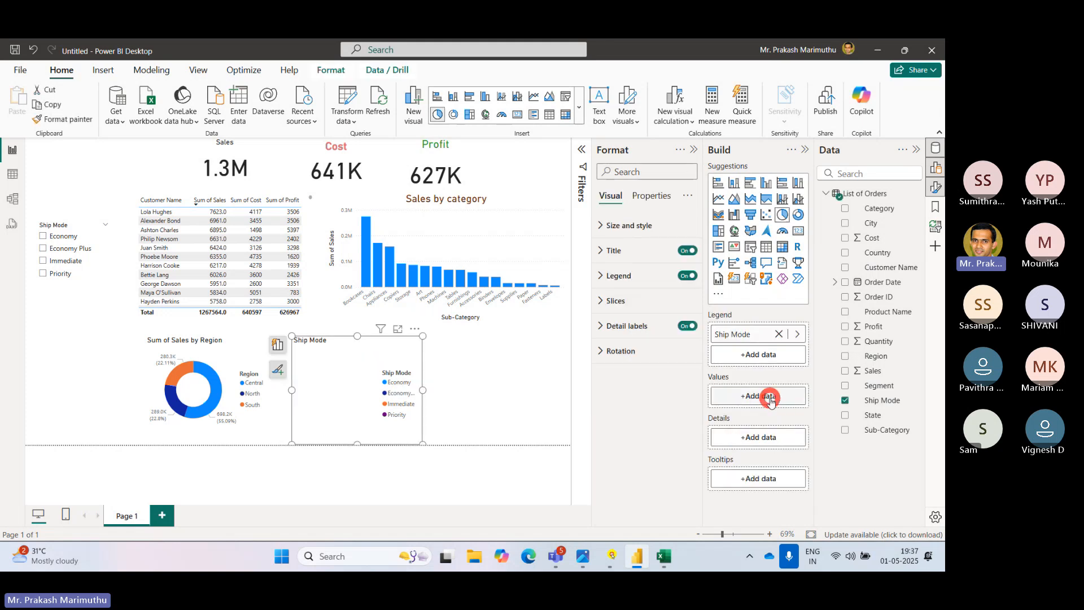
drag(870, 239, 754, 396)
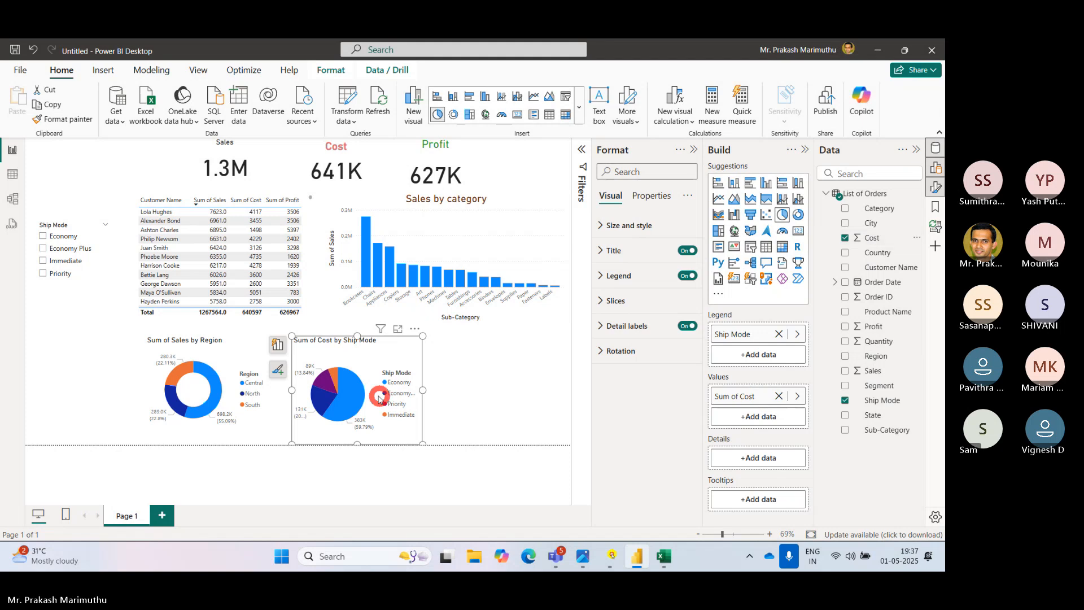
drag(423, 441, 441, 436)
click(499, 394)
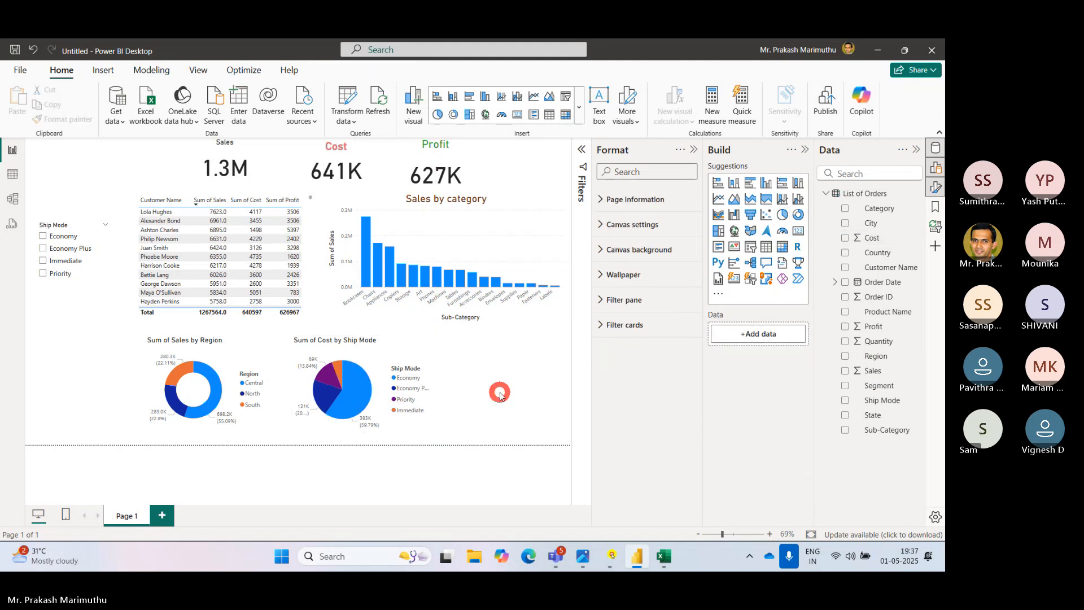
Check the pie chart in the reference dashboard image and return to Power BI Desktop.
click(209, 387)
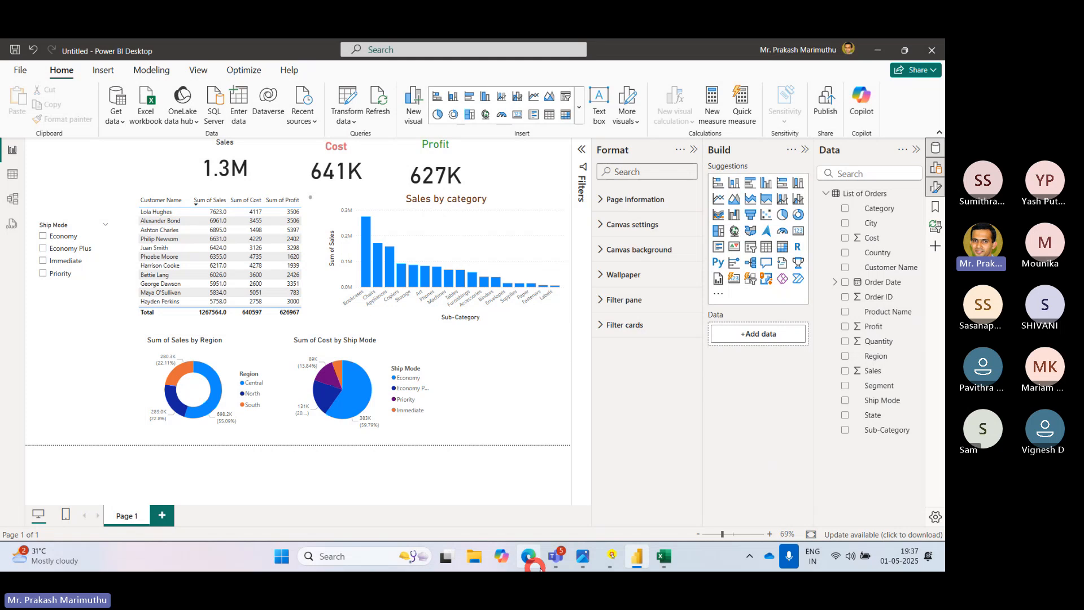
click(583, 559)
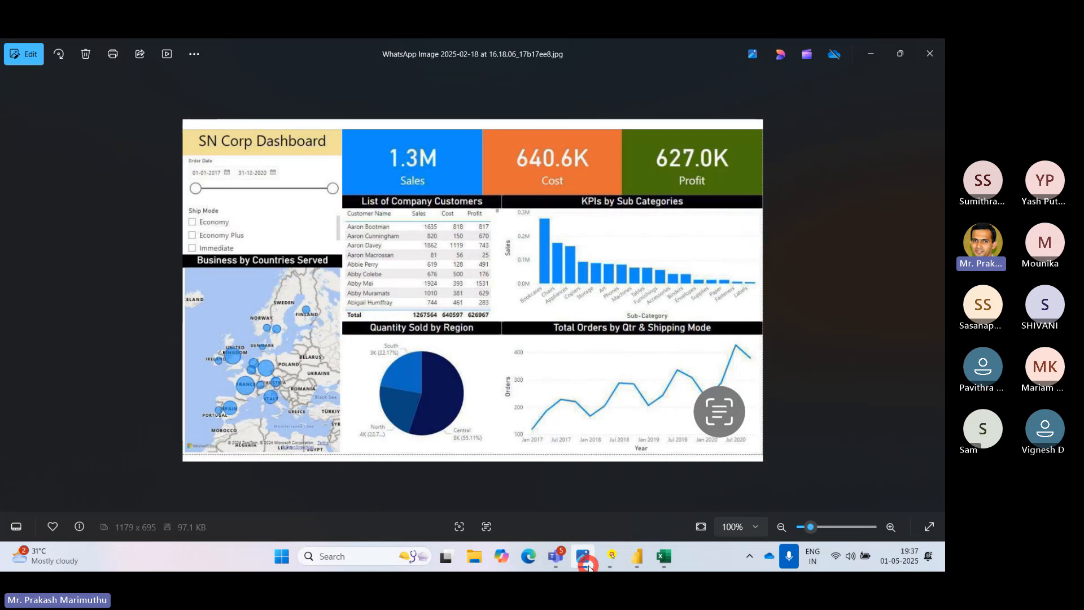
mouse_move(582, 559)
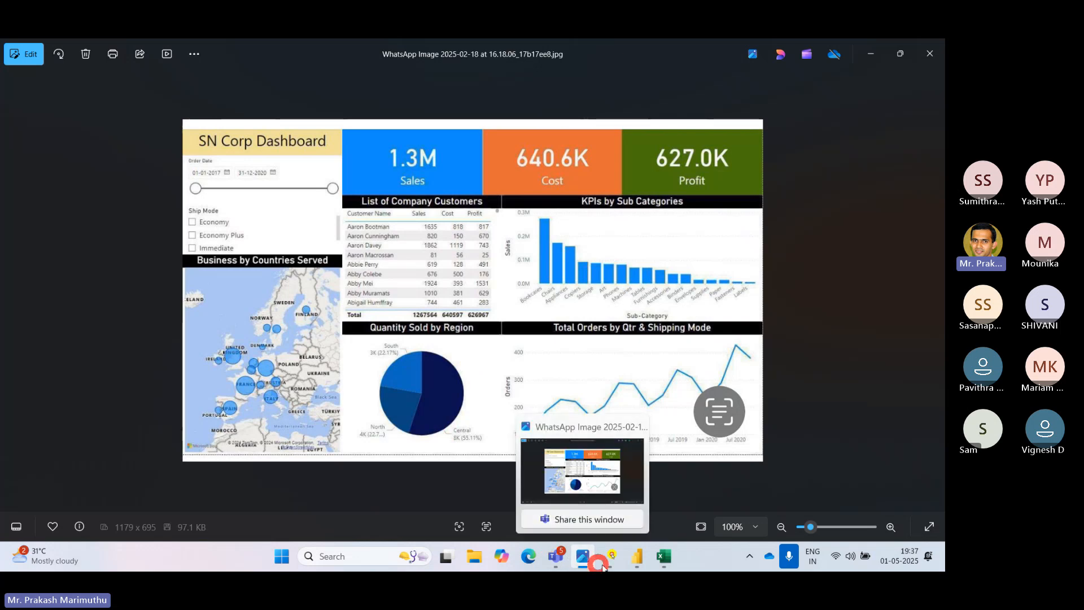
click(637, 557)
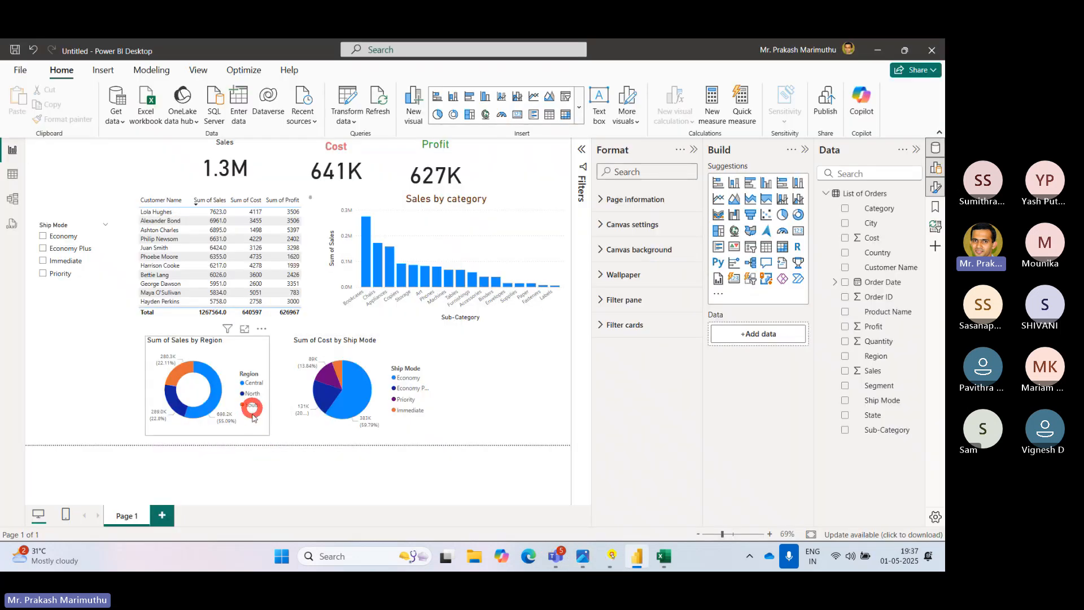
click(257, 447)
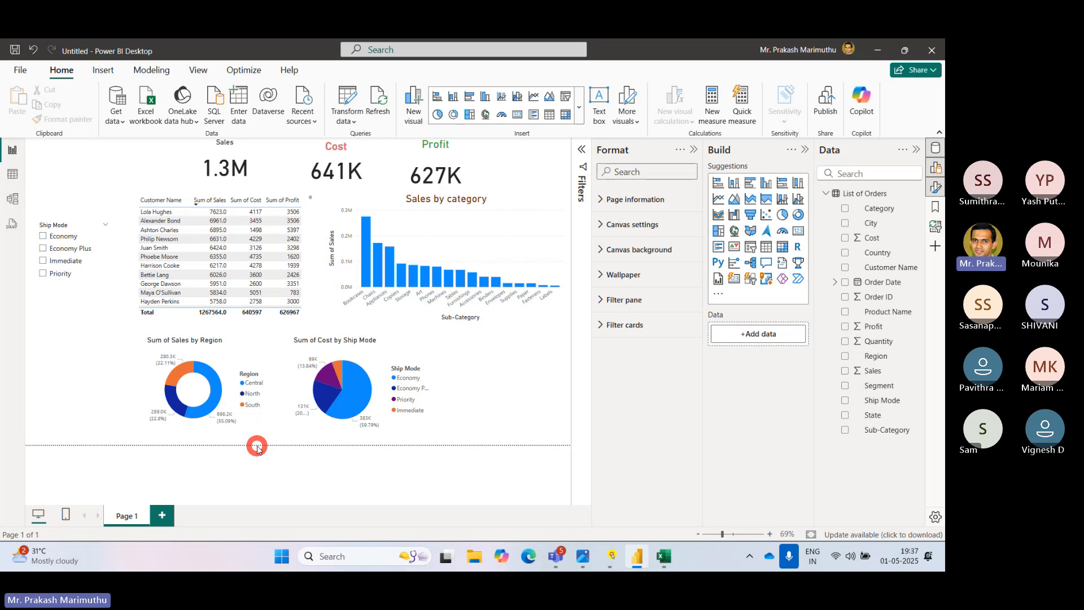
Try hiding the legend of the sales-by-region donut chart and turn it back on.
click(253, 362)
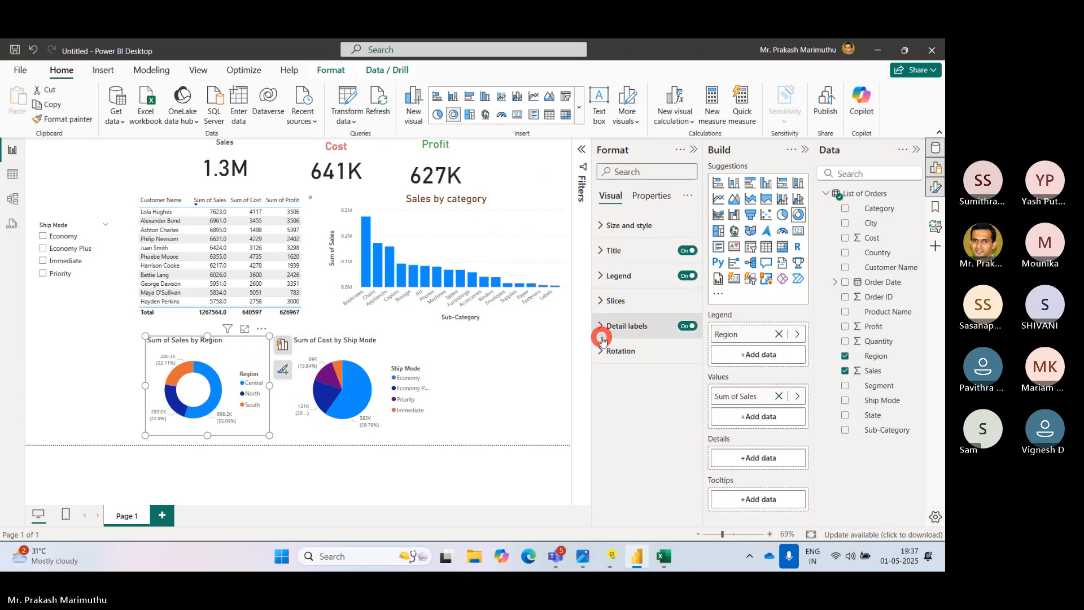
click(685, 276)
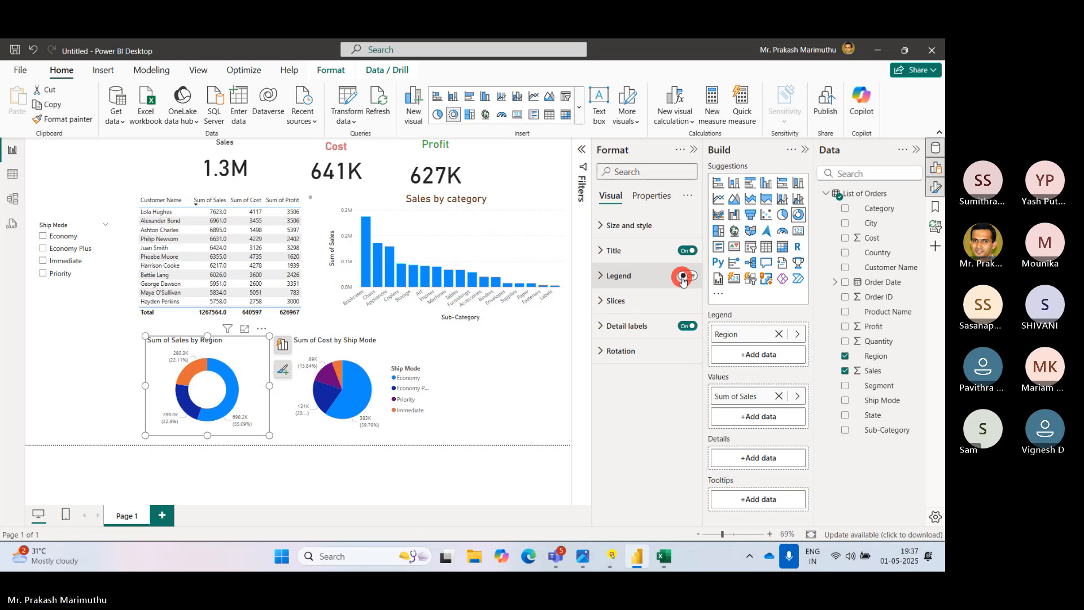
click(683, 277)
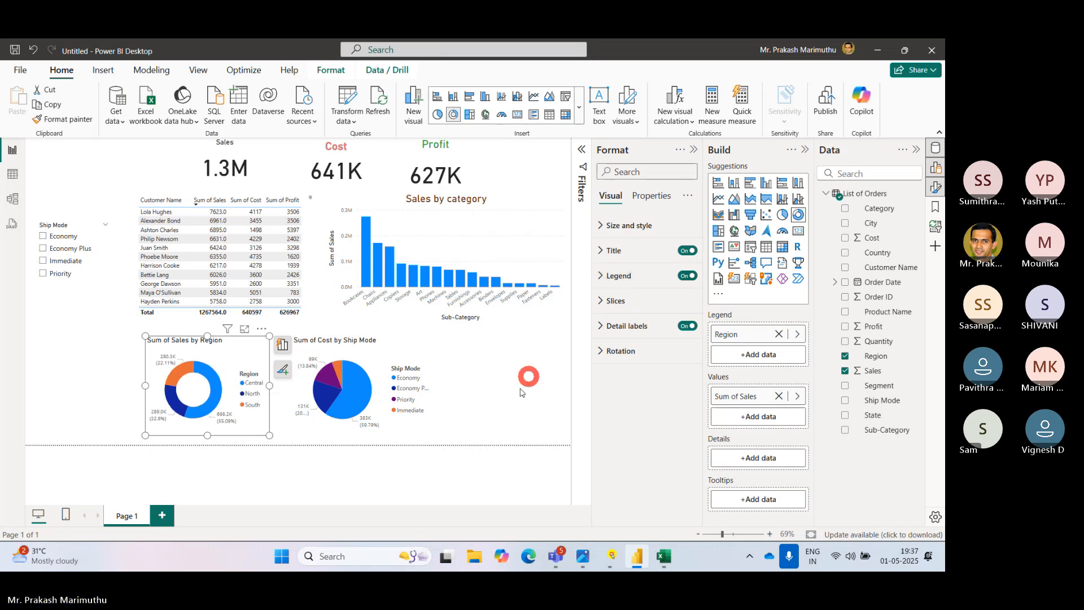
click(503, 409)
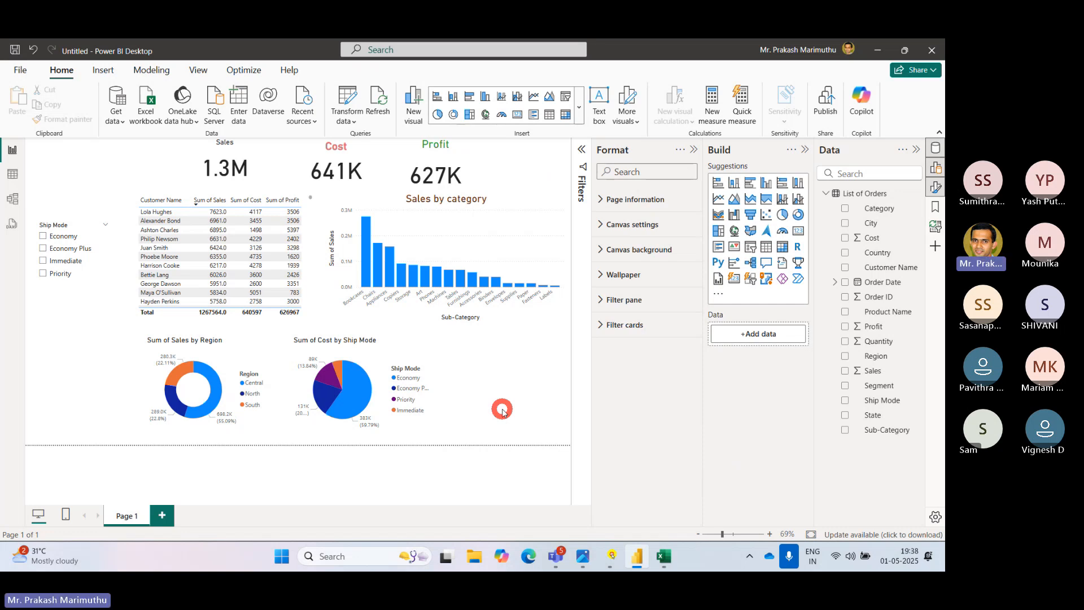
Switch to the Teams meeting and replace the shared report's Region donut chart with an empty pie chart below the customer table.
mouse_move(555, 565)
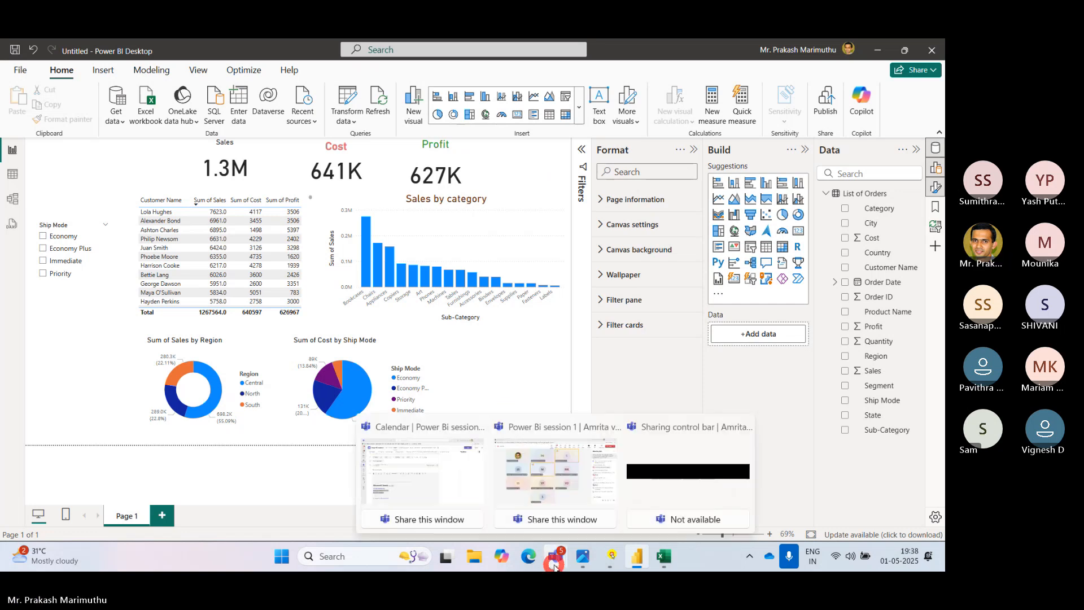
click(556, 469)
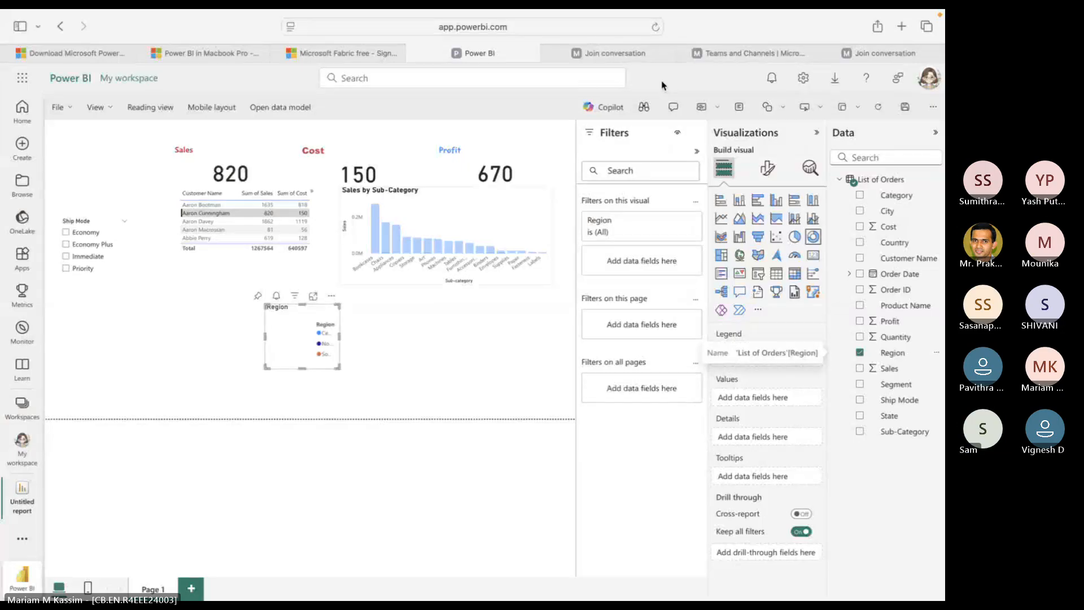
click(331, 295)
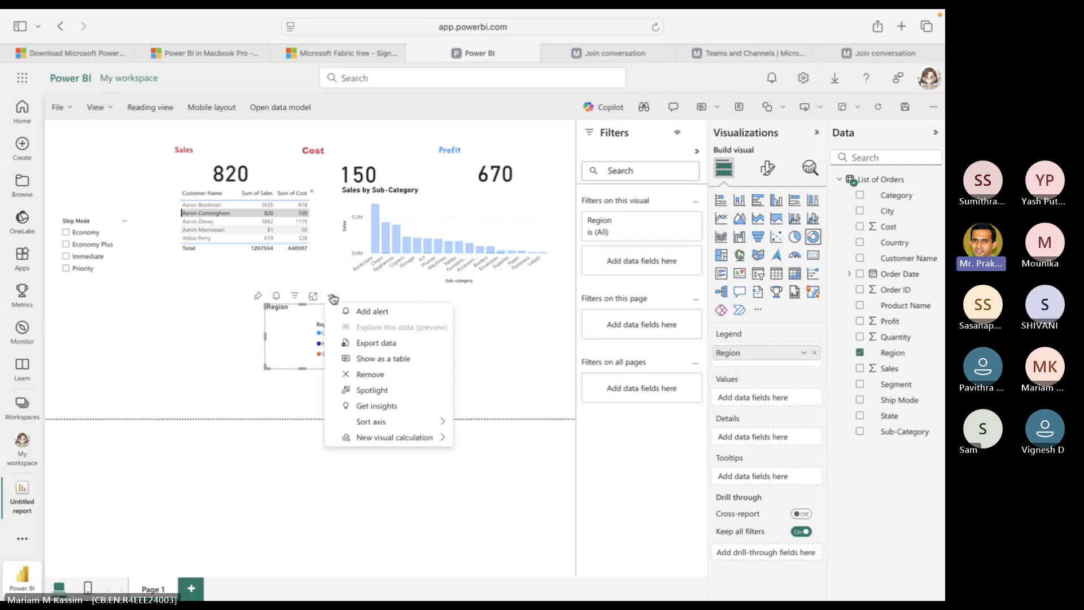
click(363, 375)
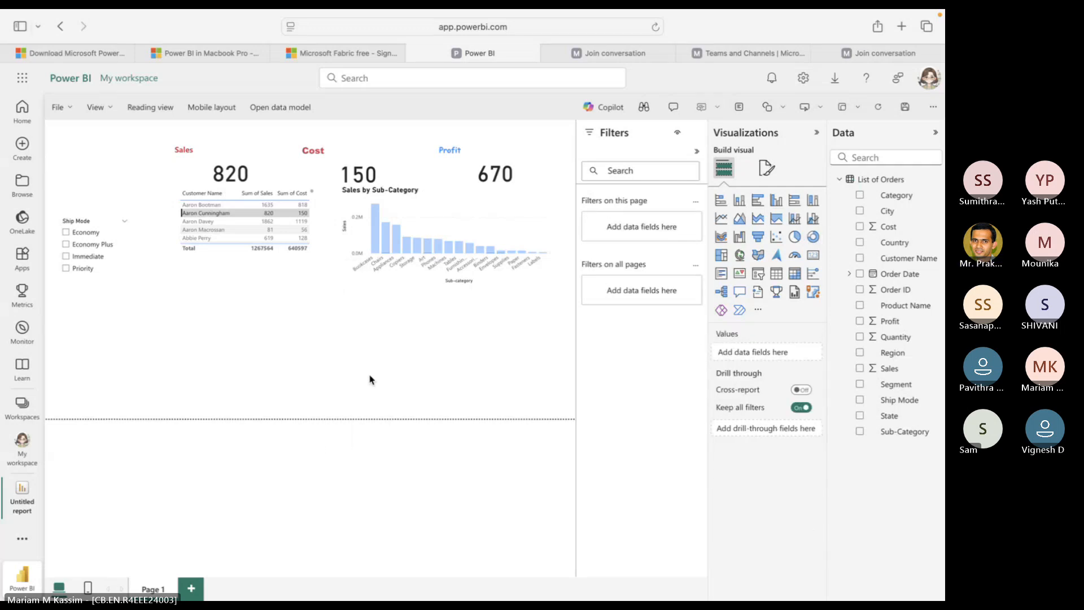
click(794, 237)
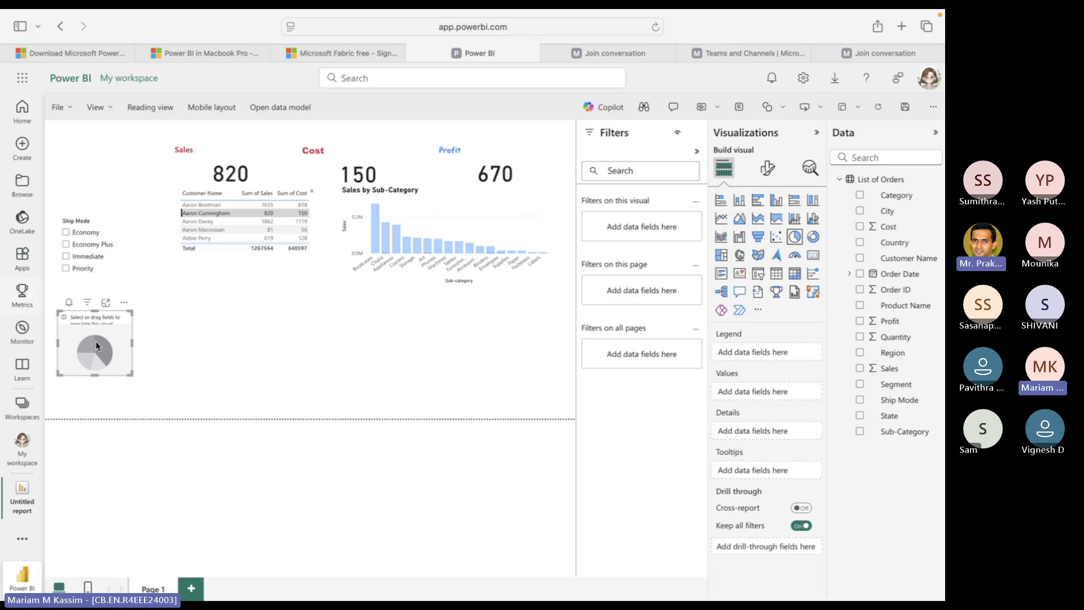
drag(95, 341, 226, 331)
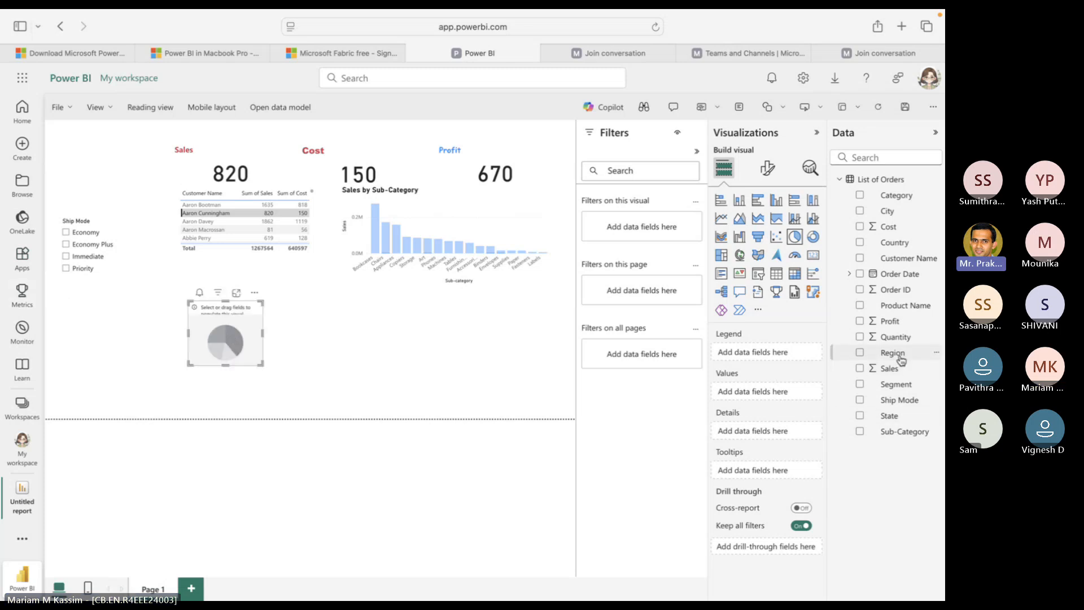
drag(893, 352, 783, 449)
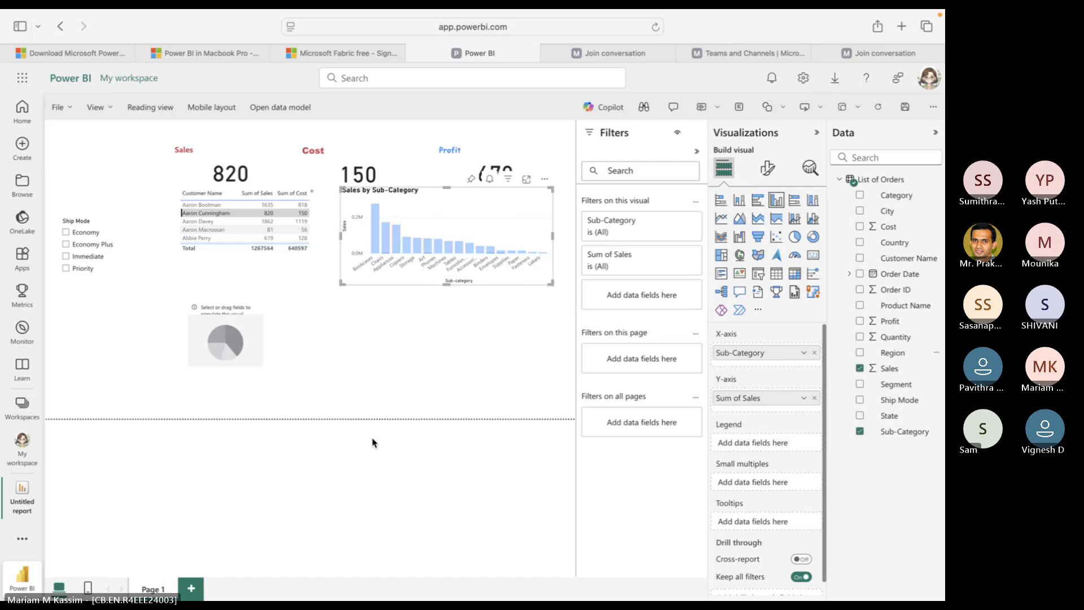
drag(893, 354, 778, 445)
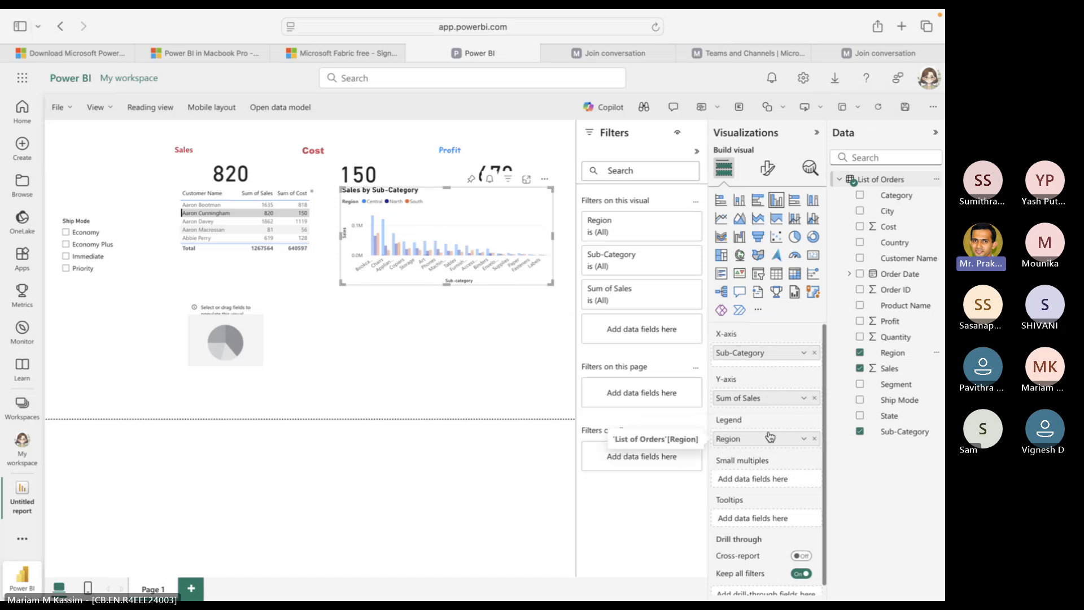
click(816, 439)
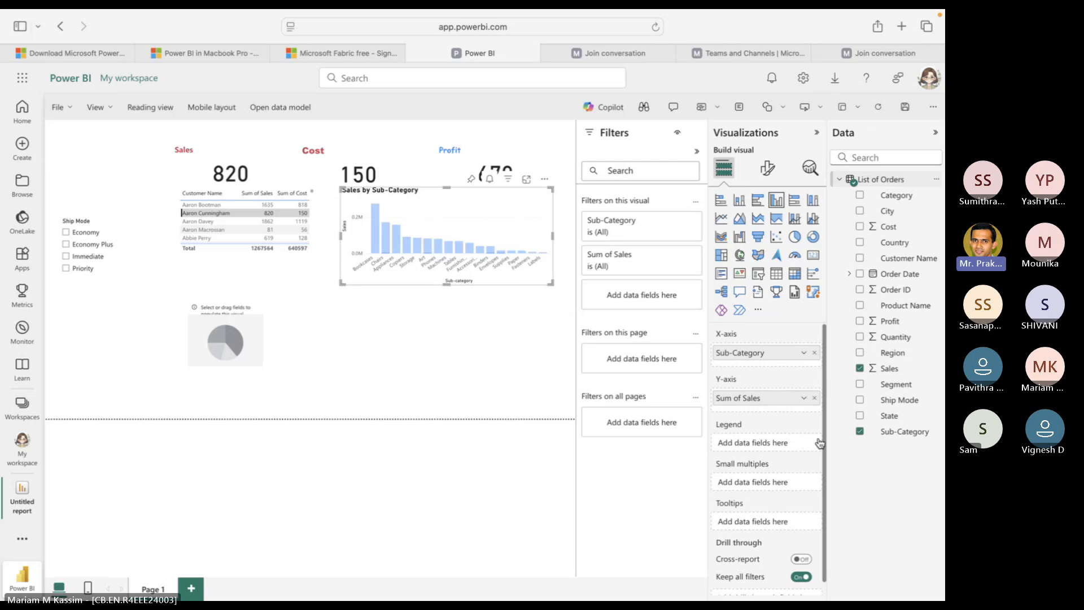
Set Region as the legend and Sales as the values of the pie chart below the customer table.
click(237, 342)
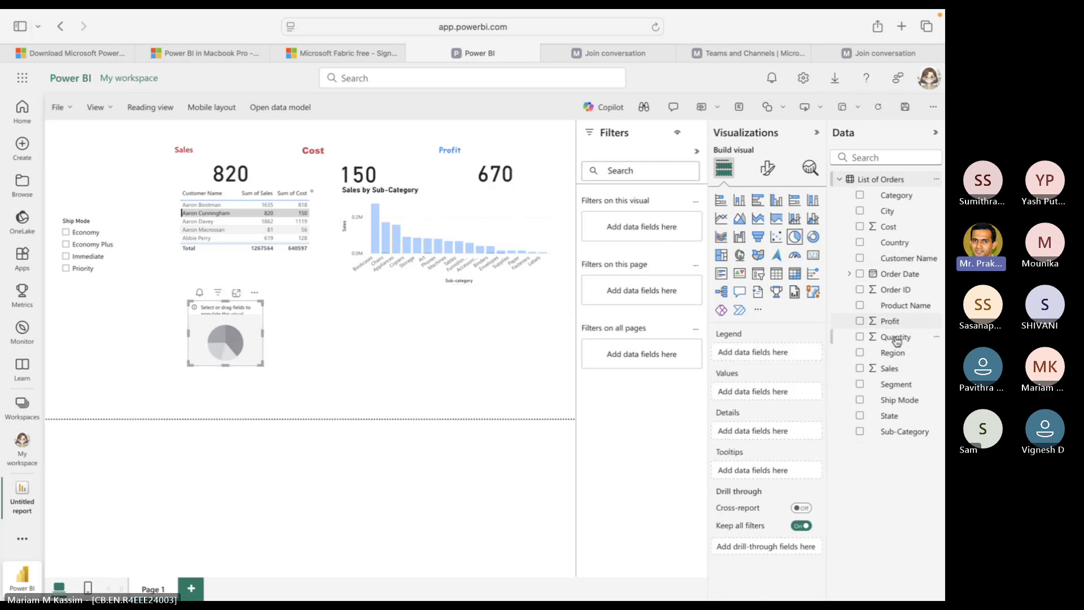
drag(893, 361, 778, 359)
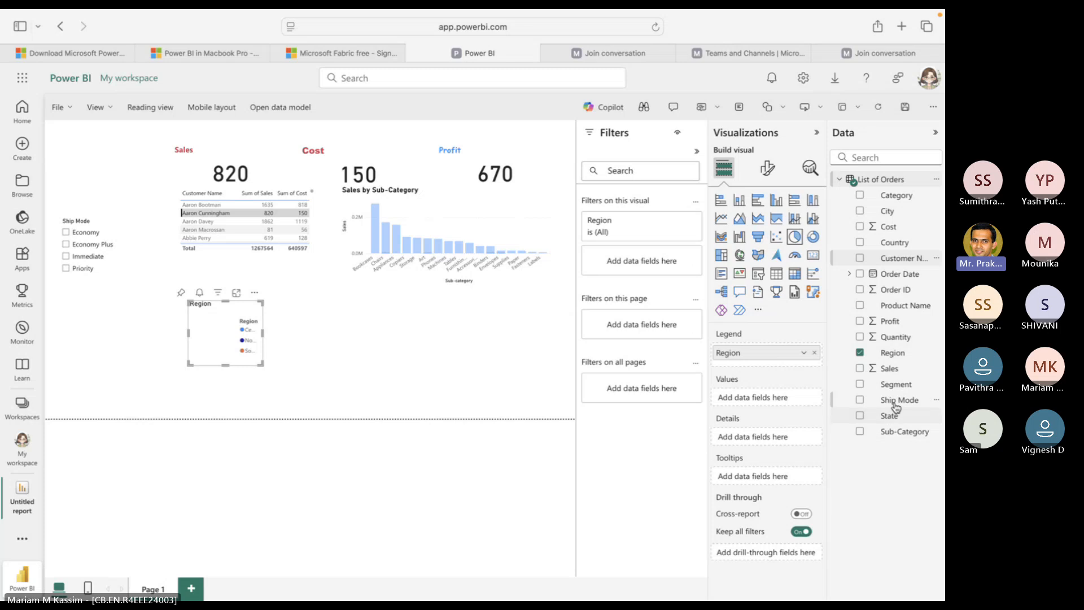
drag(902, 372, 779, 399)
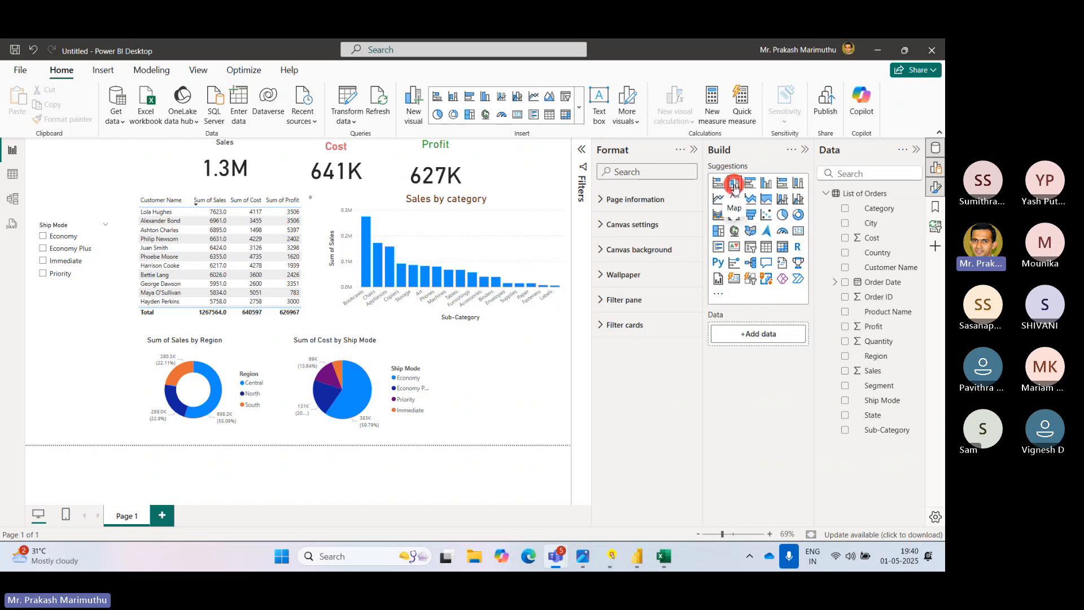
Add a map visual below the Ship Mode slicer with Country as its location and Sales as its bubble size.
click(733, 231)
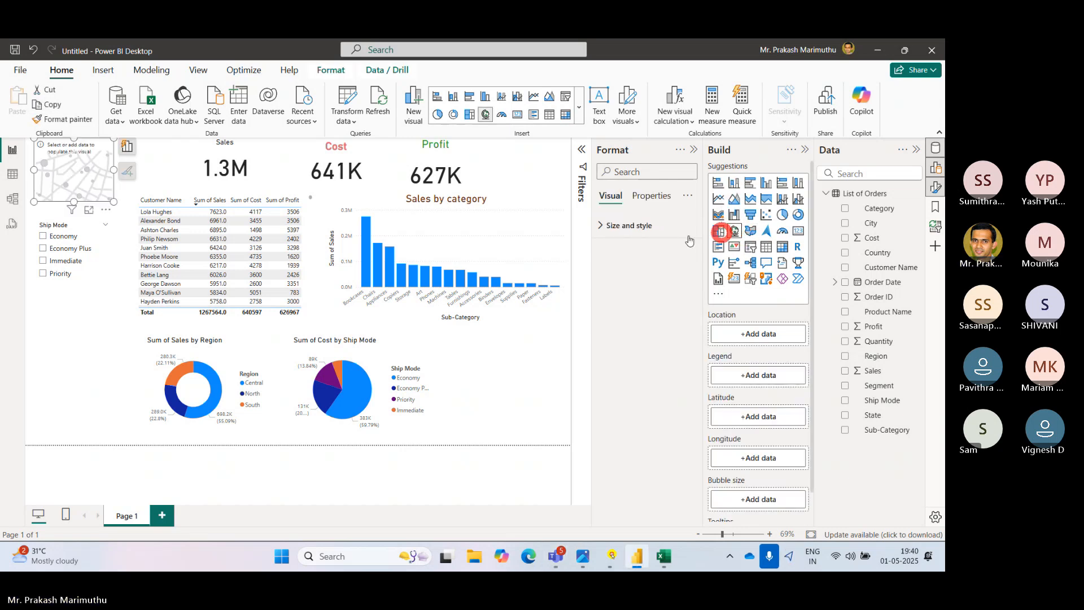
drag(90, 169, 127, 435)
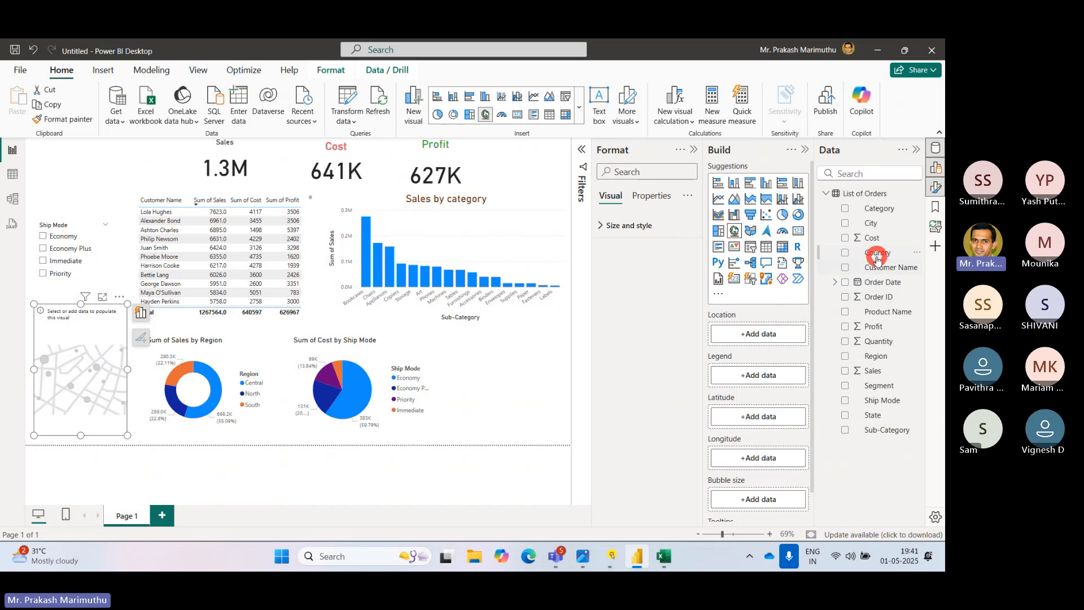
drag(875, 256, 72, 356)
click(182, 481)
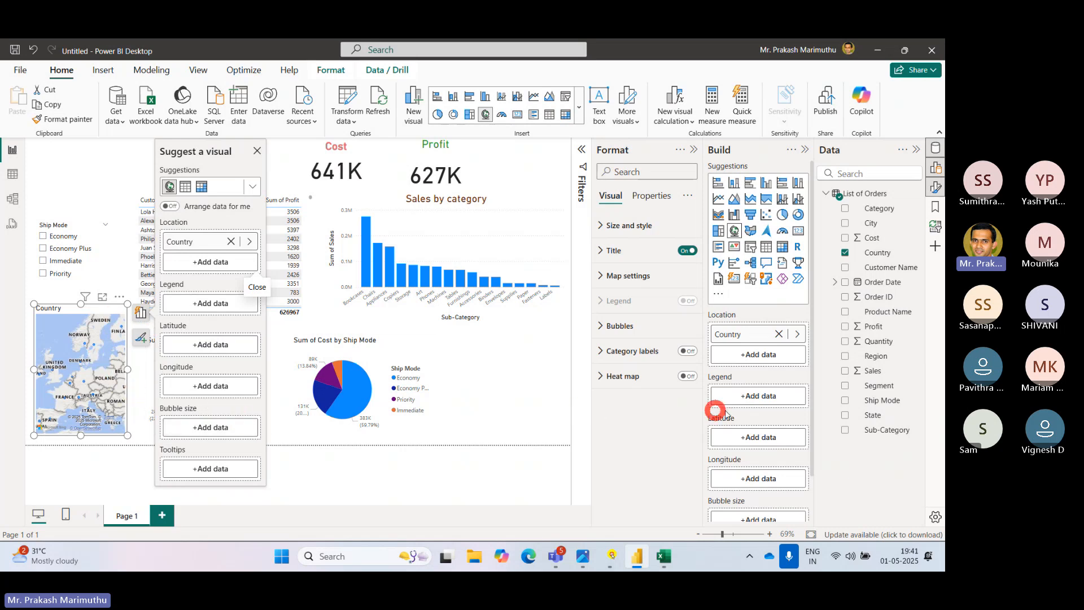
scroll(776, 415, down, 2)
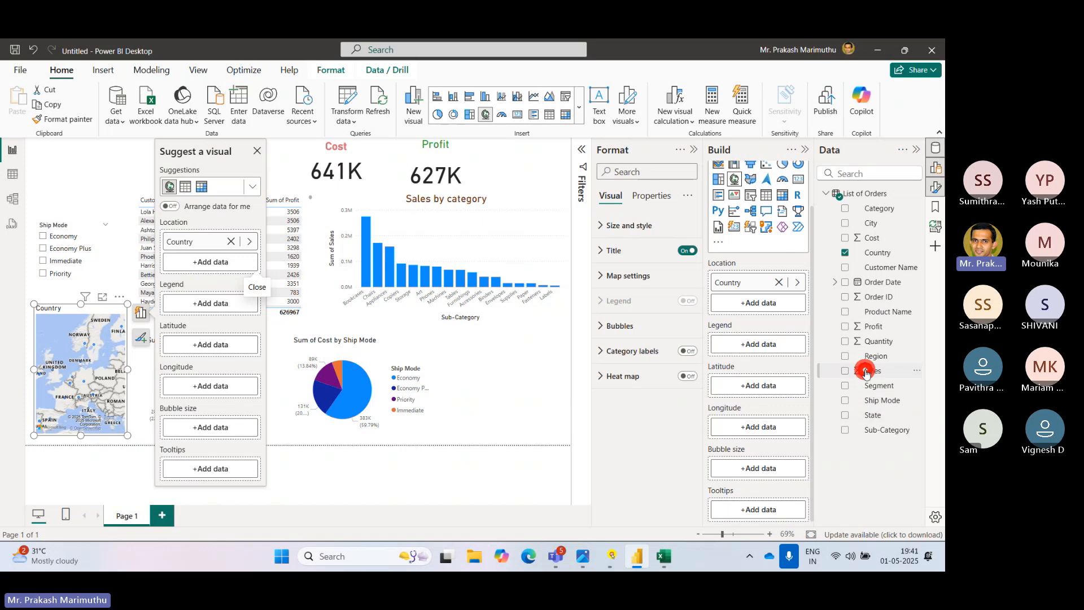
drag(870, 371, 753, 466)
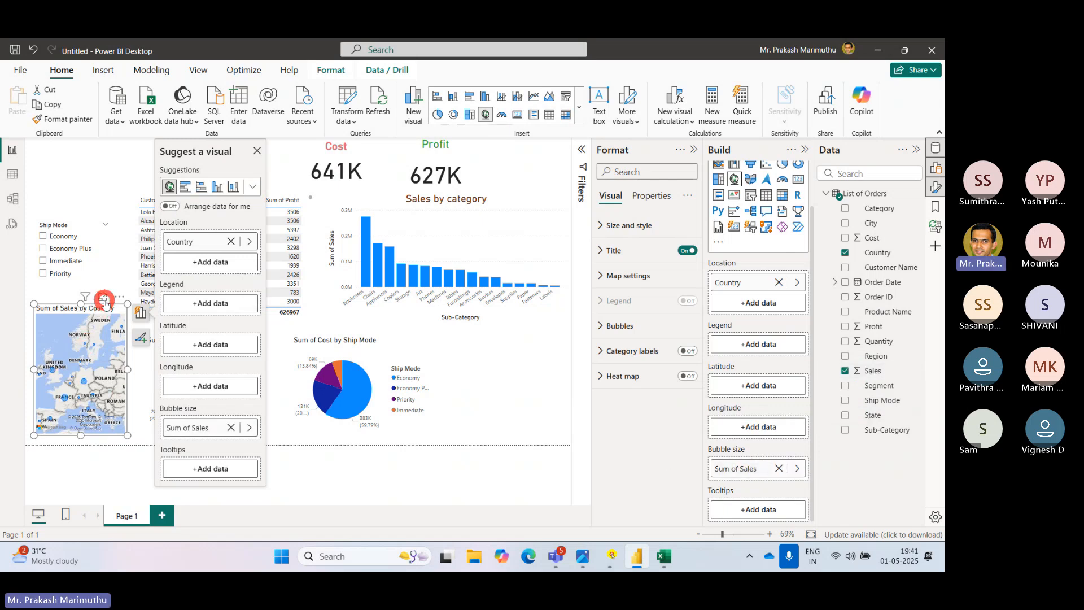
Examine the sales bubbles by country on the map in focus mode and return to the report.
click(104, 300)
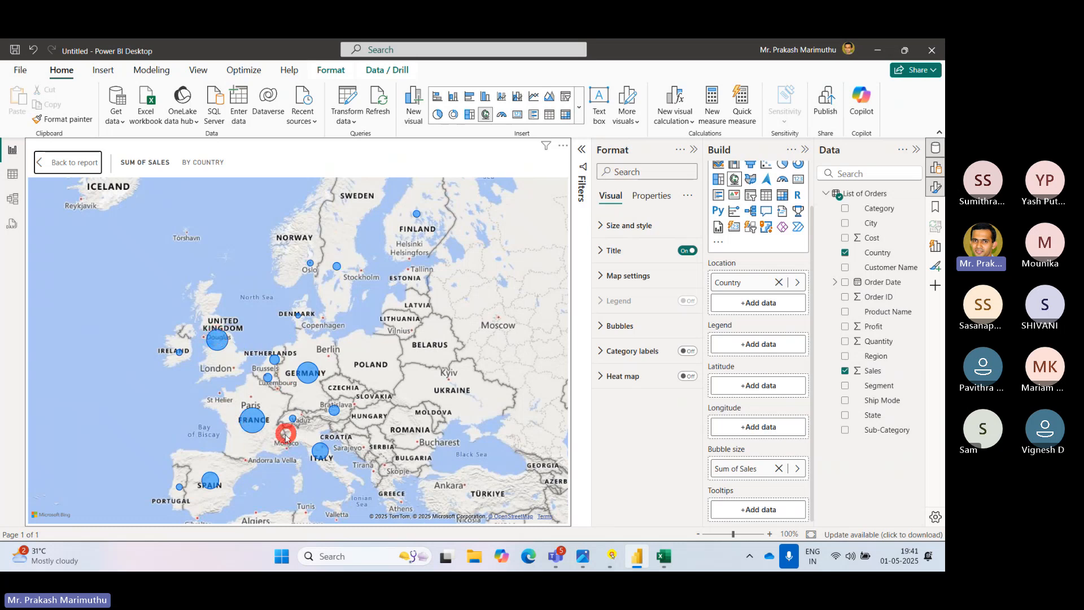
mouse_move(263, 424)
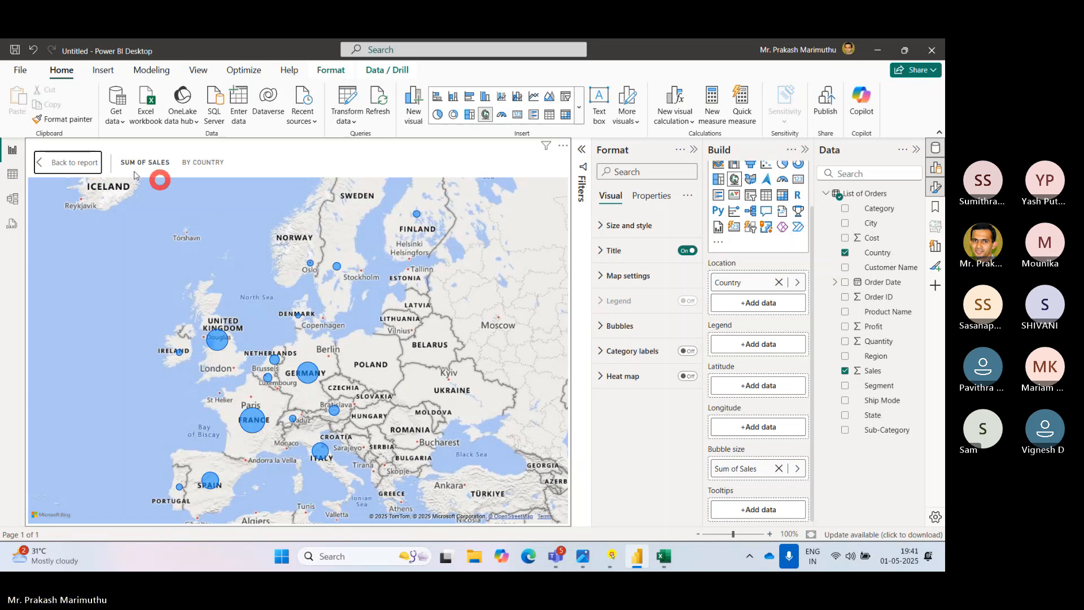
click(62, 162)
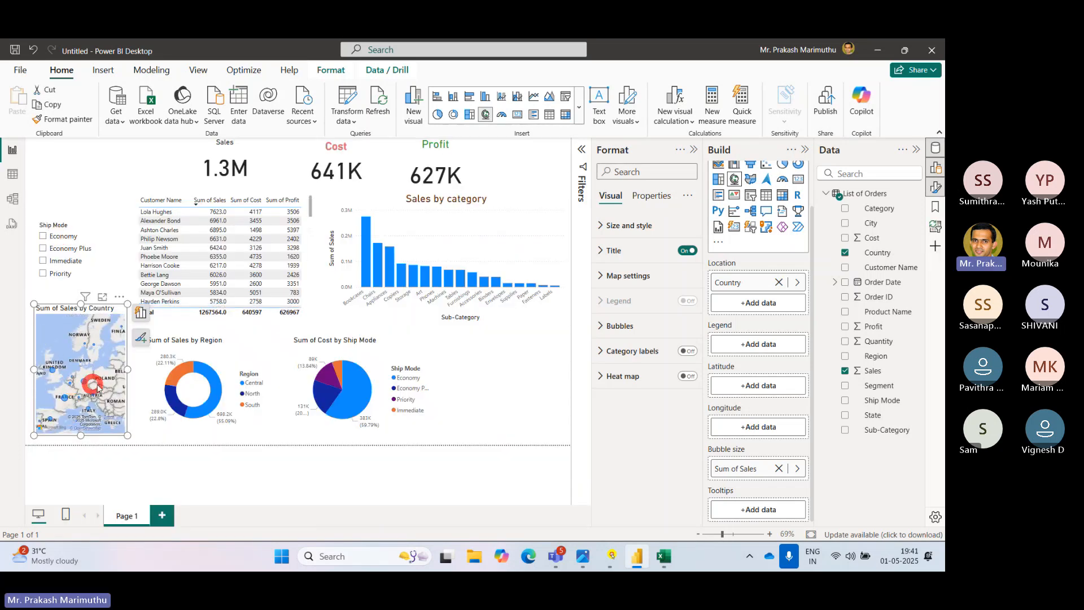
Add a filled map with Country as its location and place it over the cost-by-ship-mode pie chart.
click(763, 194)
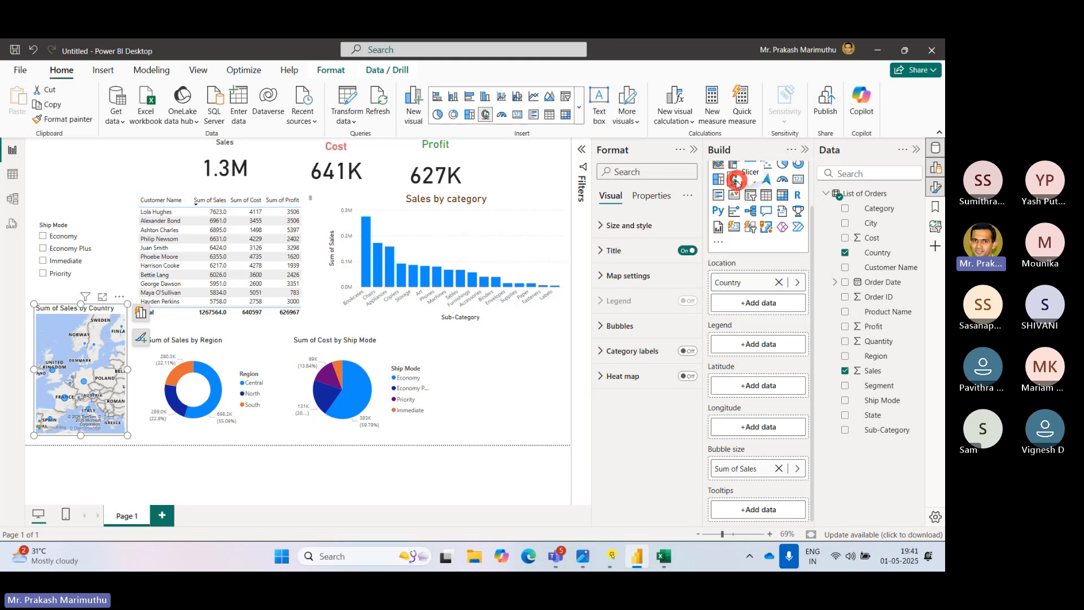
click(523, 381)
click(751, 237)
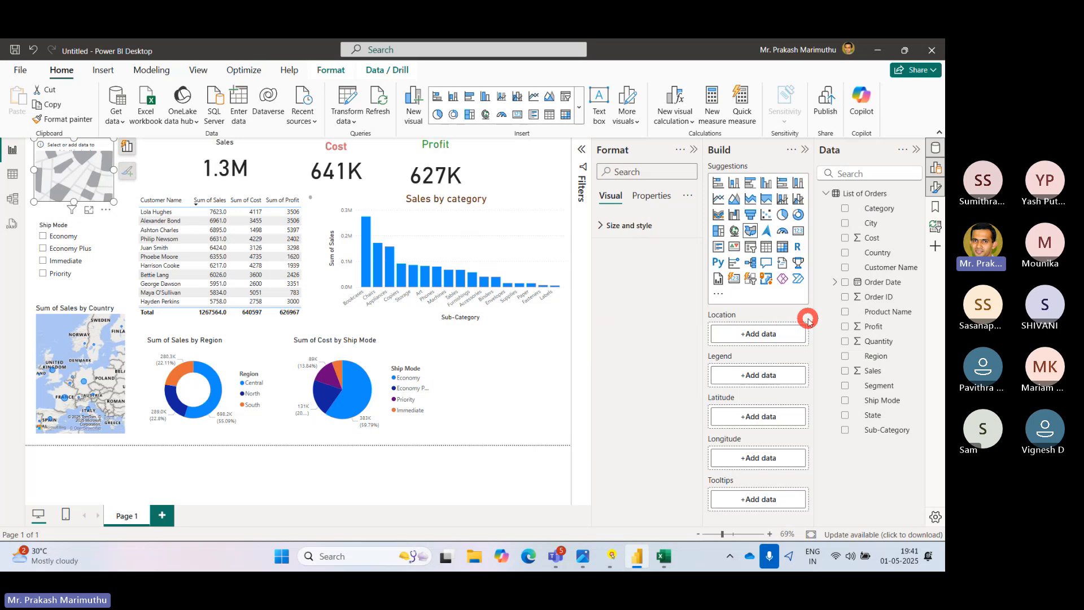
drag(888, 257, 99, 189)
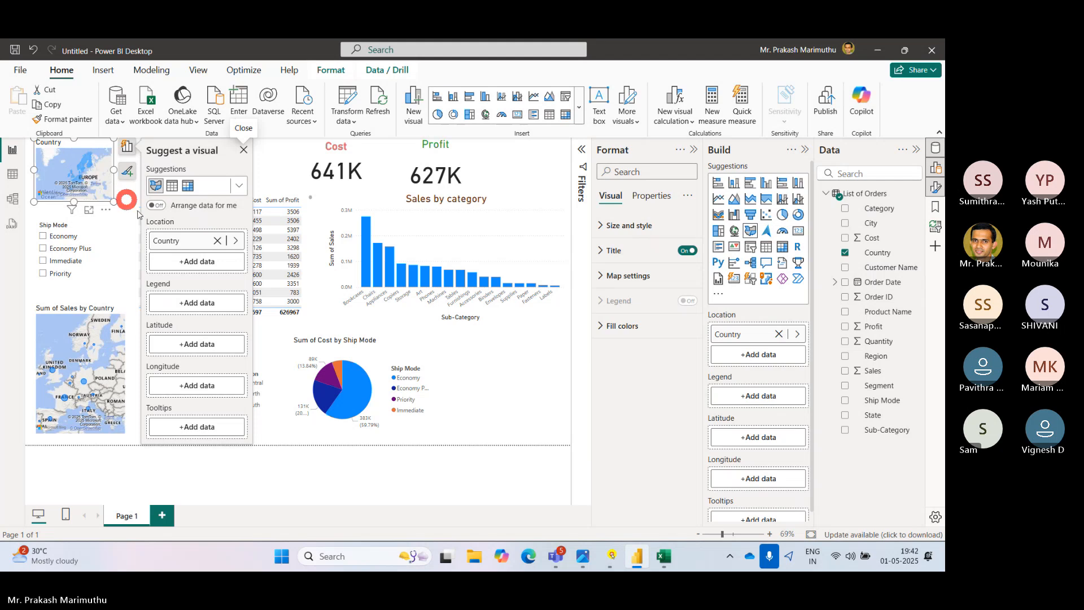
drag(92, 137, 361, 362)
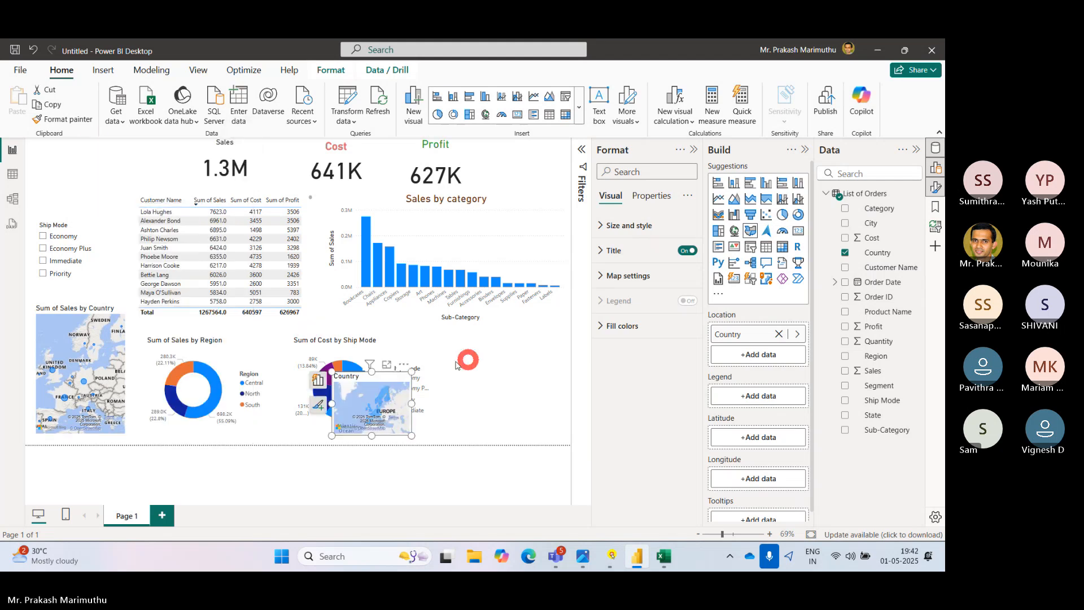
Compare the filled map with the sales bubble map, viewing each in focus mode and returning to the report.
click(463, 354)
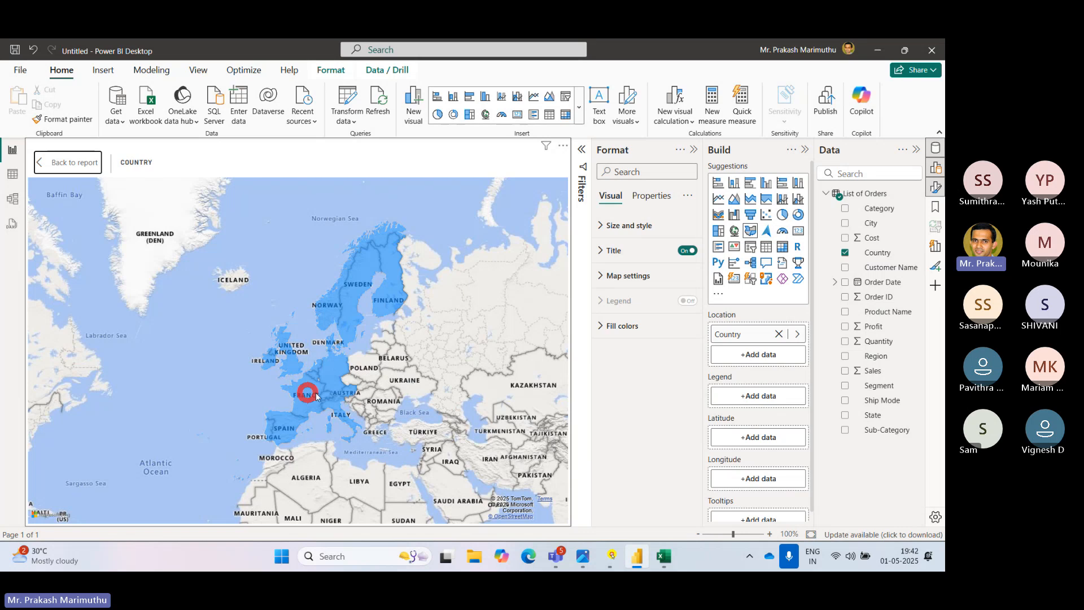
click(79, 164)
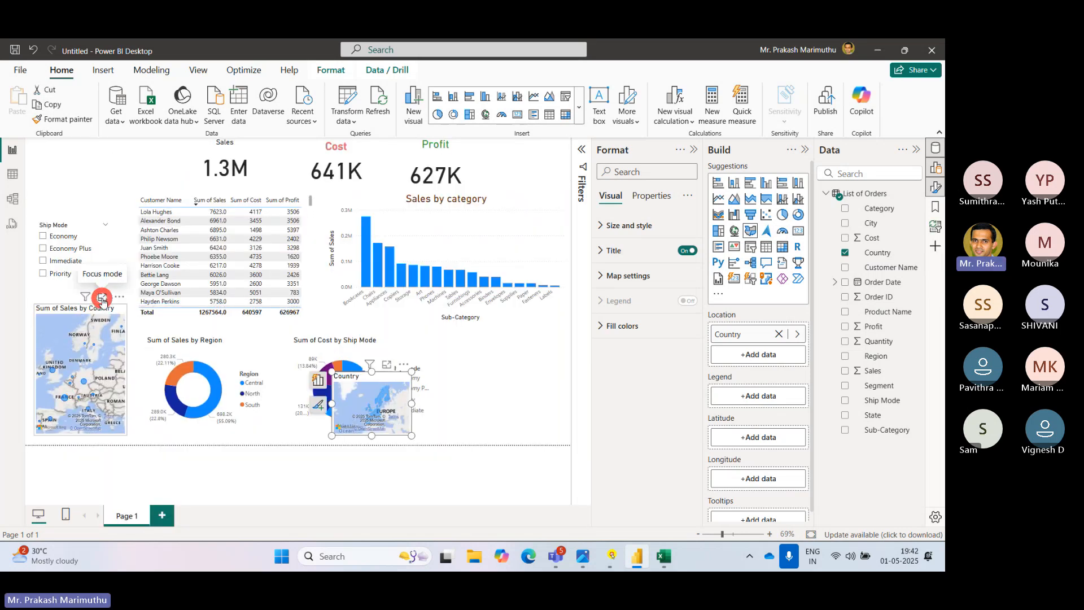
click(102, 299)
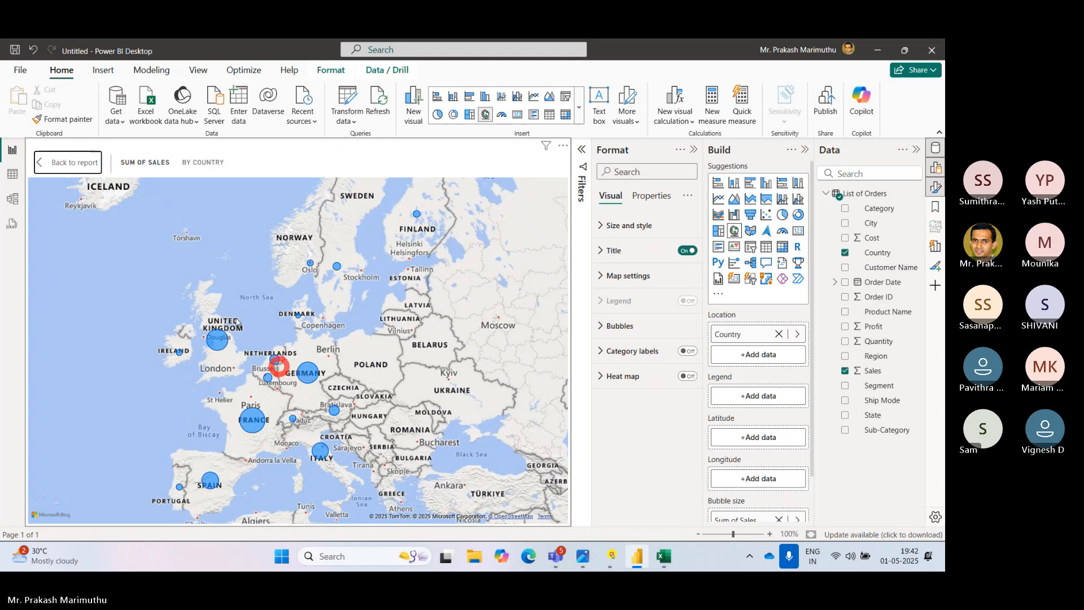
click(84, 165)
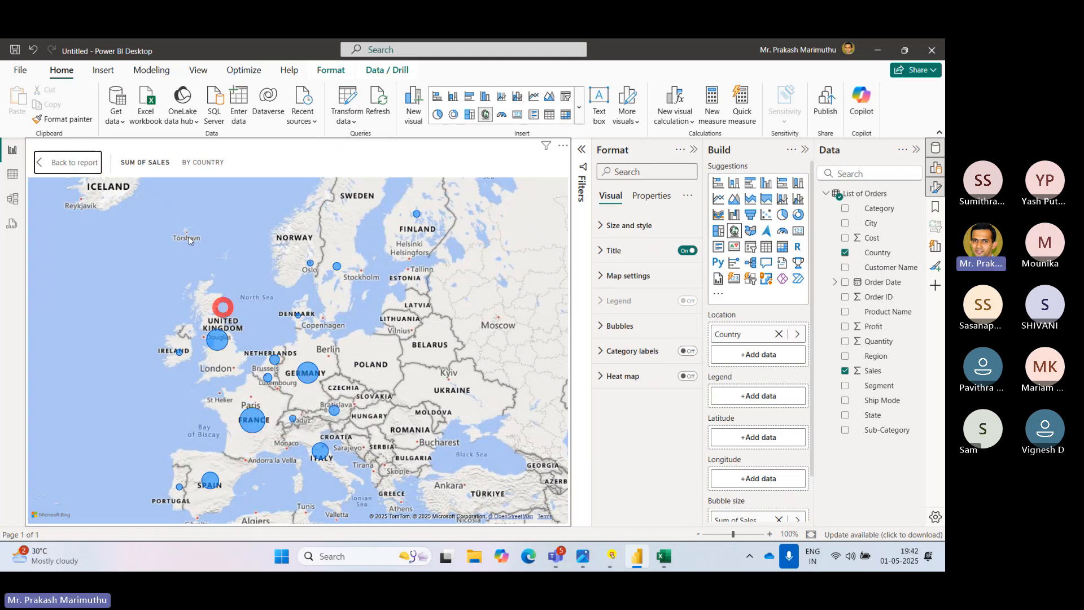
click(62, 167)
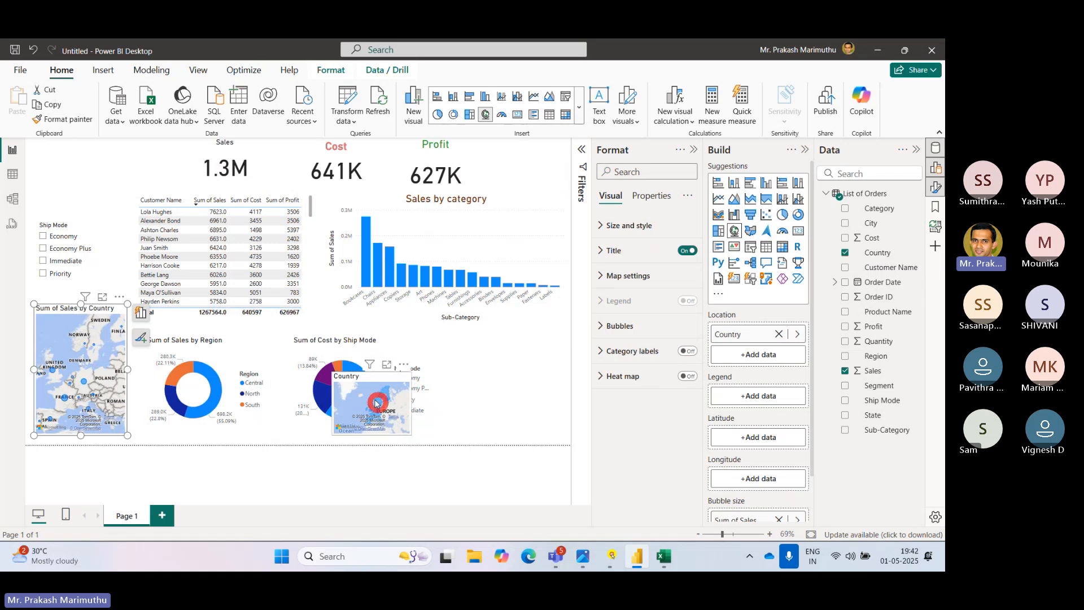
Move the filled map beside the cost-by-ship-mode pie chart and resize it to clear the pie chart's legend.
drag(431, 349, 544, 444)
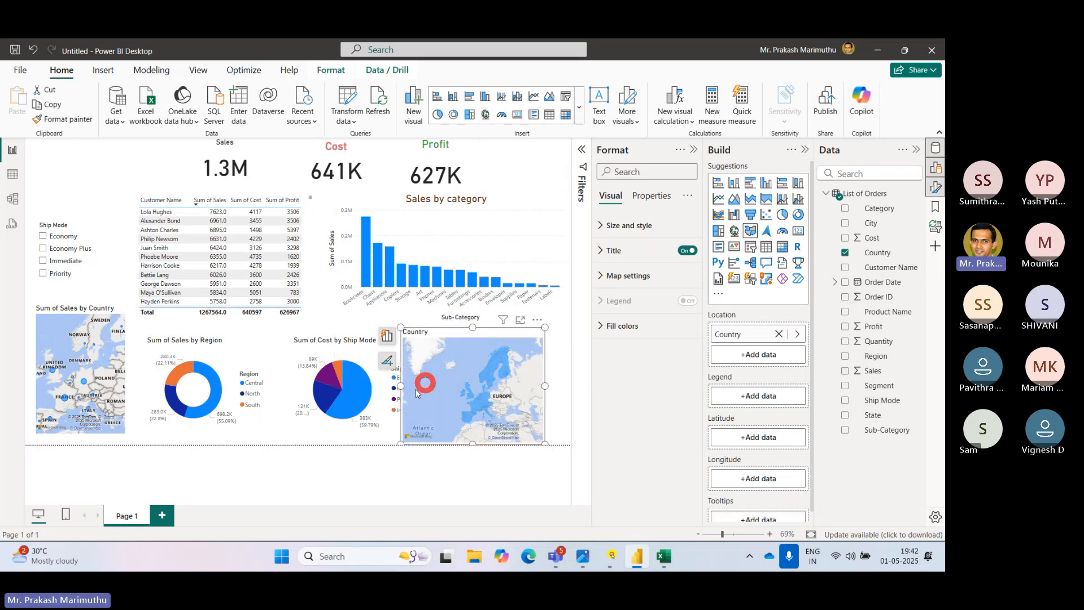
drag(401, 395, 436, 384)
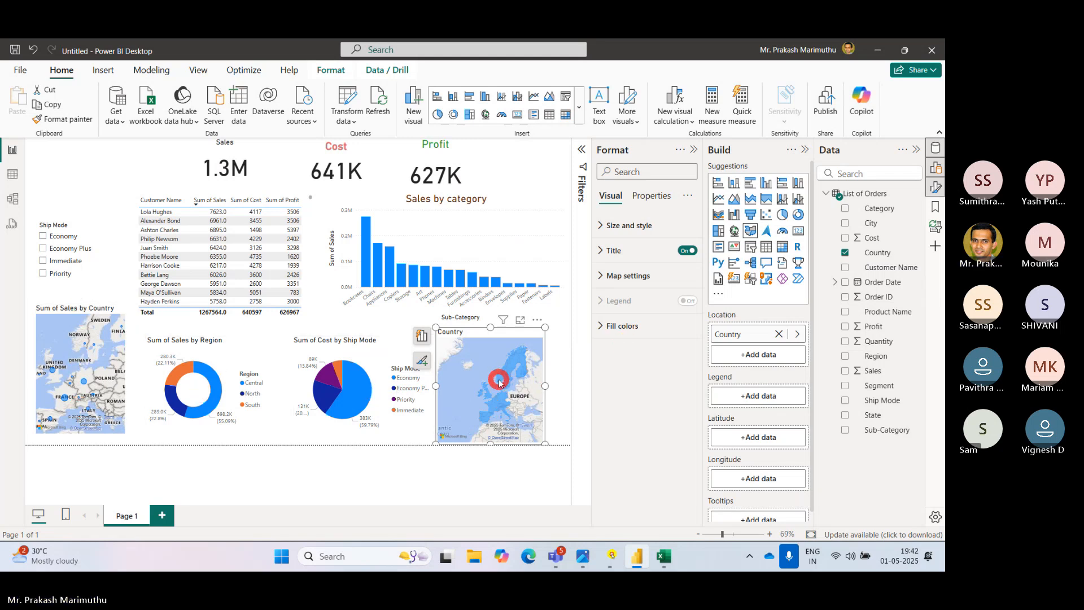
Switch to the Teams meeting window to check on the participants and return to Power BI Desktop.
mouse_move(556, 562)
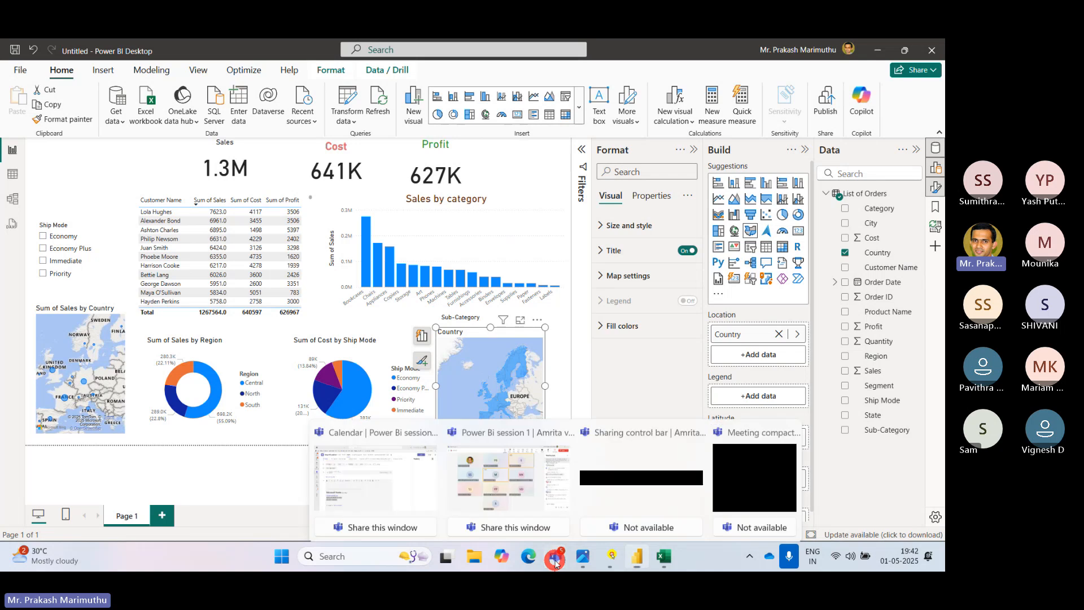
click(534, 486)
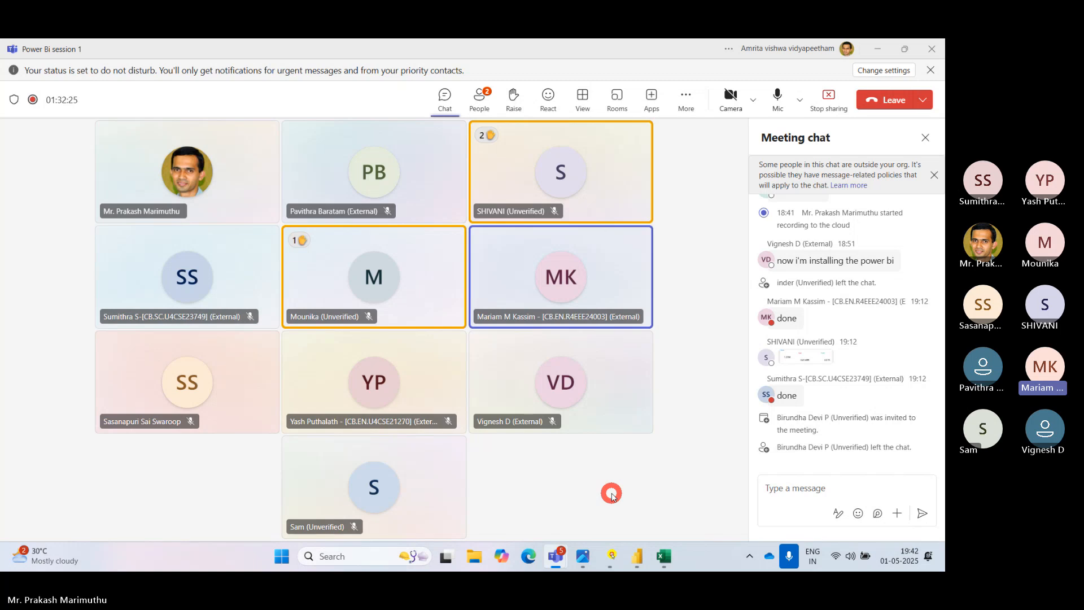
click(641, 560)
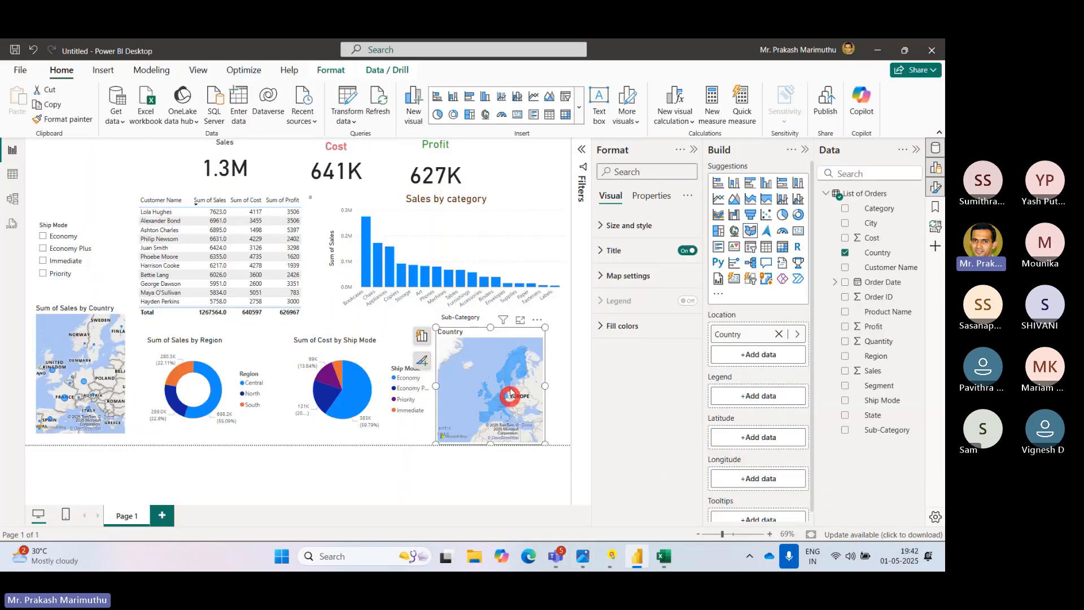
Delete the filled map beside the pie chart and recreate it over the Ship Mode slicer with Country as location.
key(Delete)
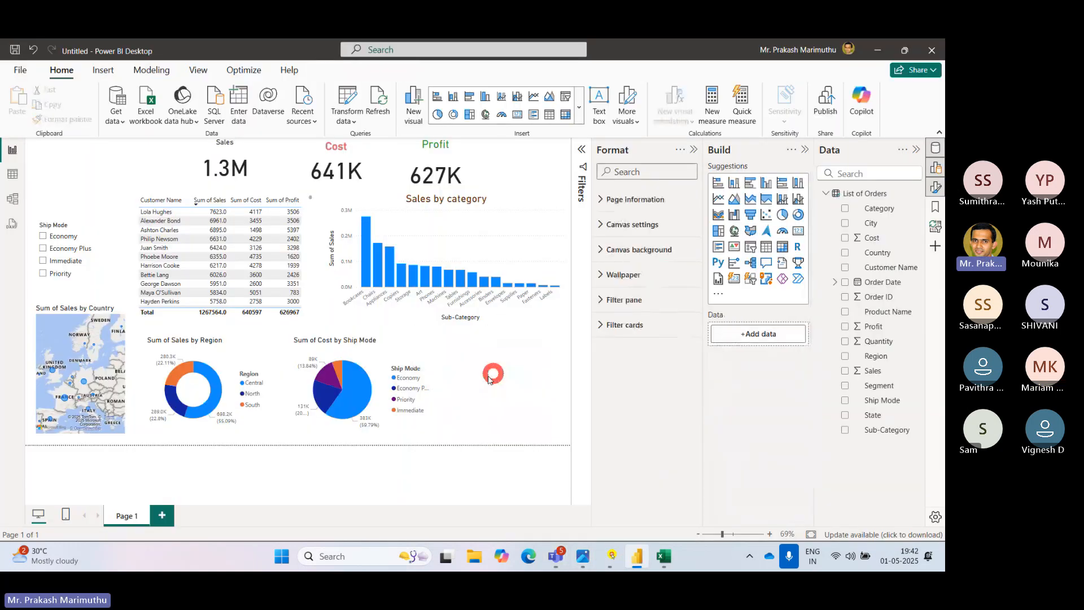
click(748, 231)
mouse_move(877, 253)
mouse_down()
mouse_move(387, 243)
mouse_move(66, 162)
mouse_move(92, 145)
mouse_move(106, 192)
mouse_up()
click(126, 170)
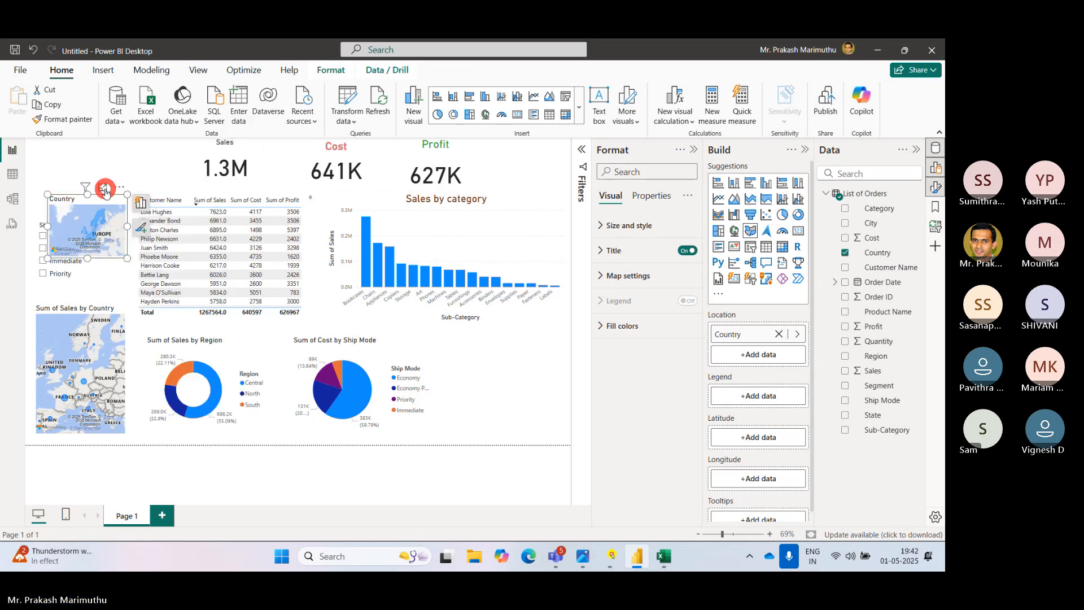
Examine how the recreated filled map shades countries and how the bubble map sizes their sales, using focus mode for each.
click(102, 188)
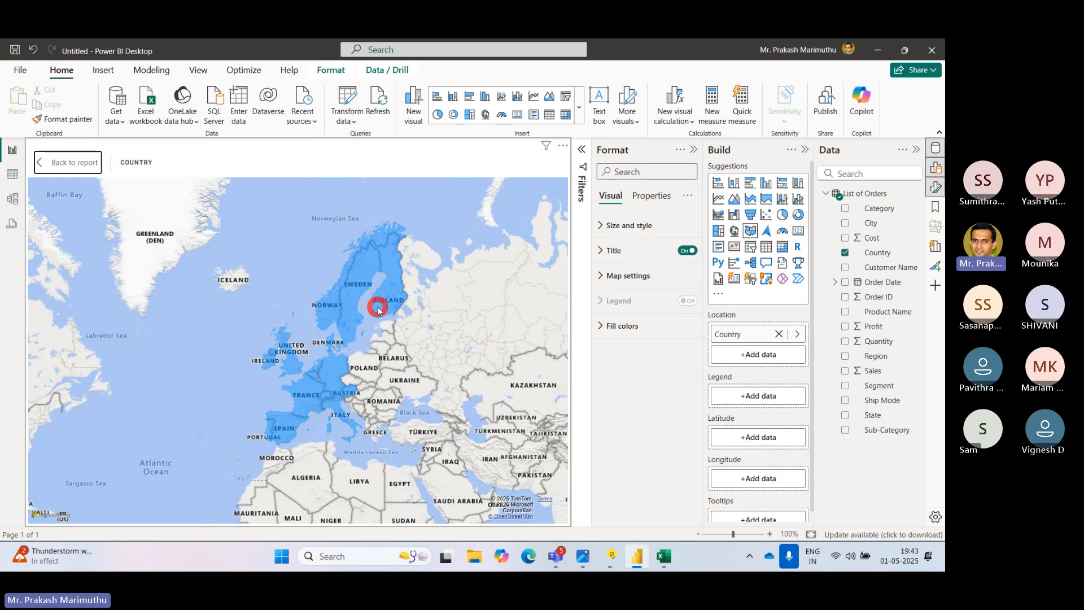
mouse_move(324, 304)
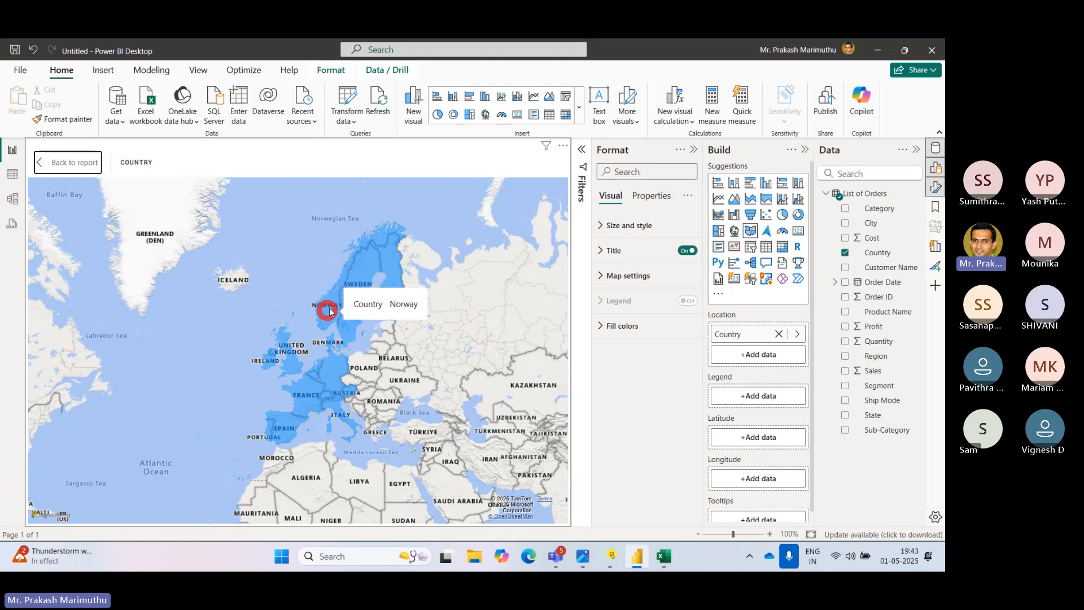
click(68, 163)
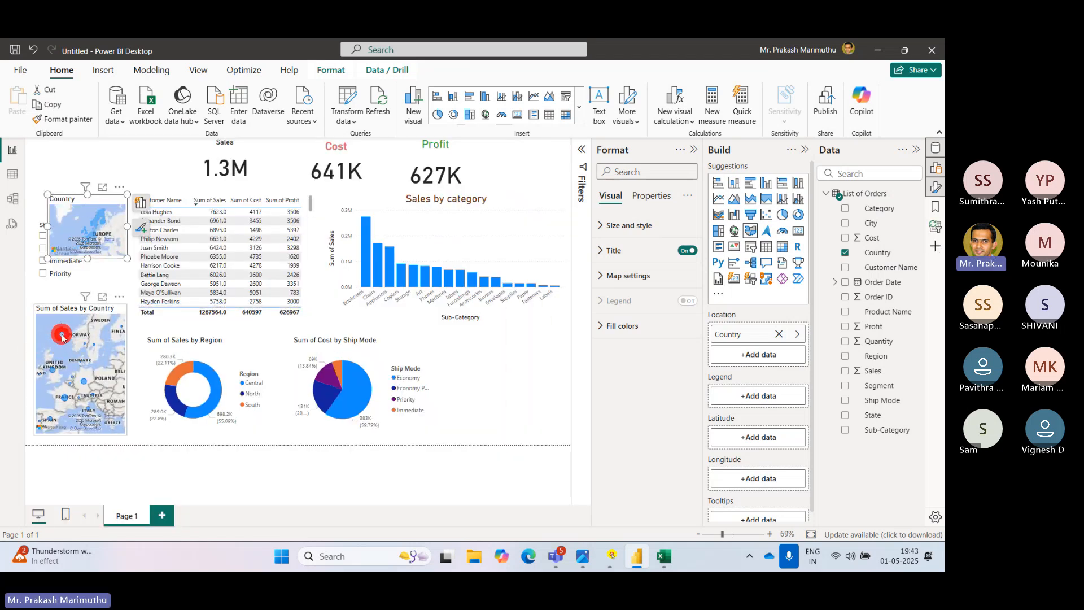
click(105, 324)
click(104, 299)
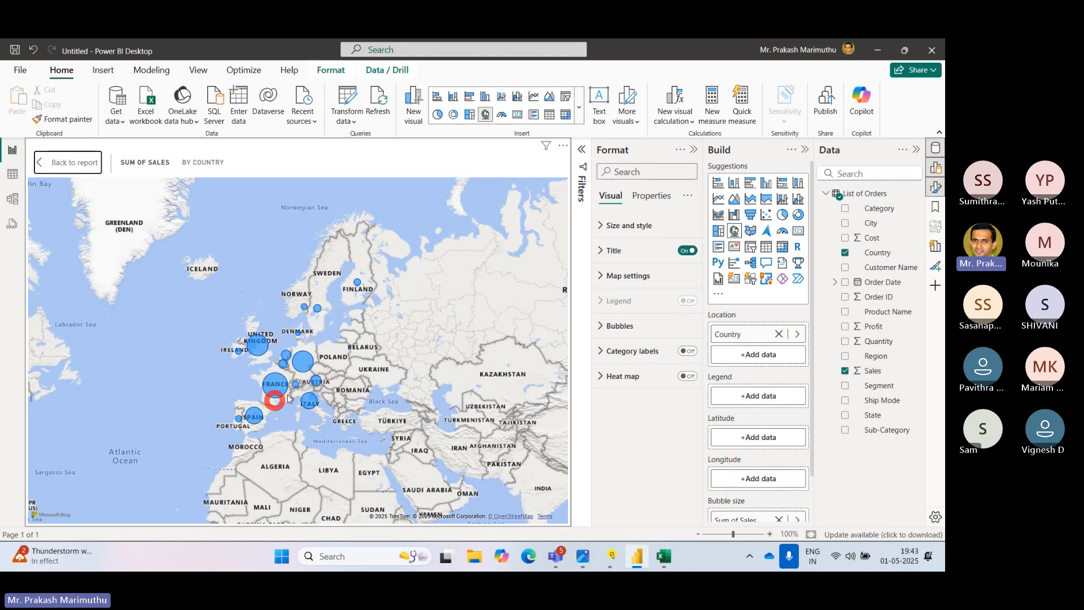
mouse_move(284, 383)
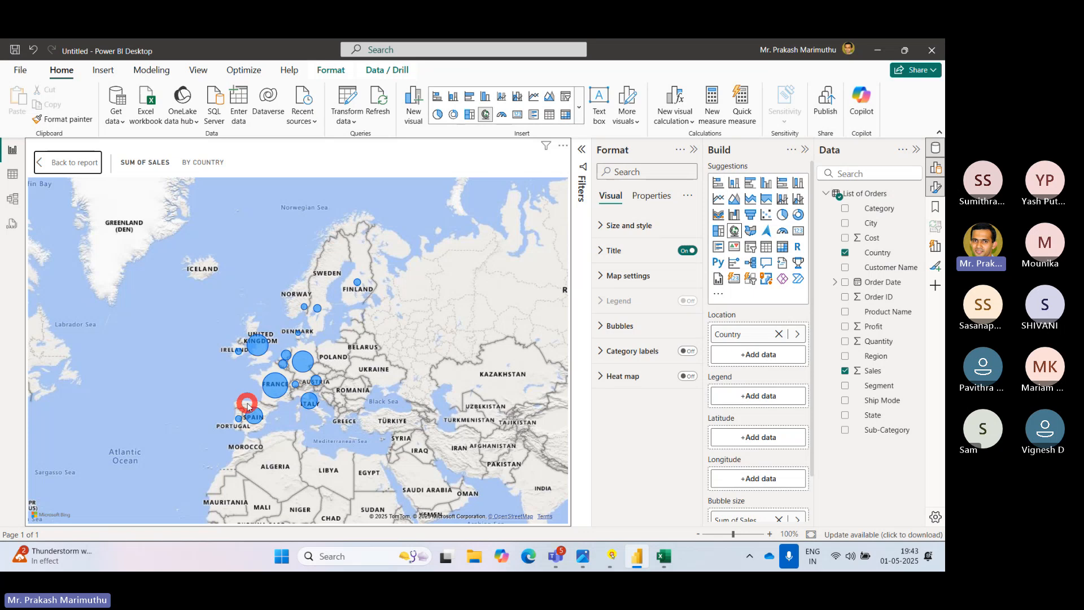
click(76, 162)
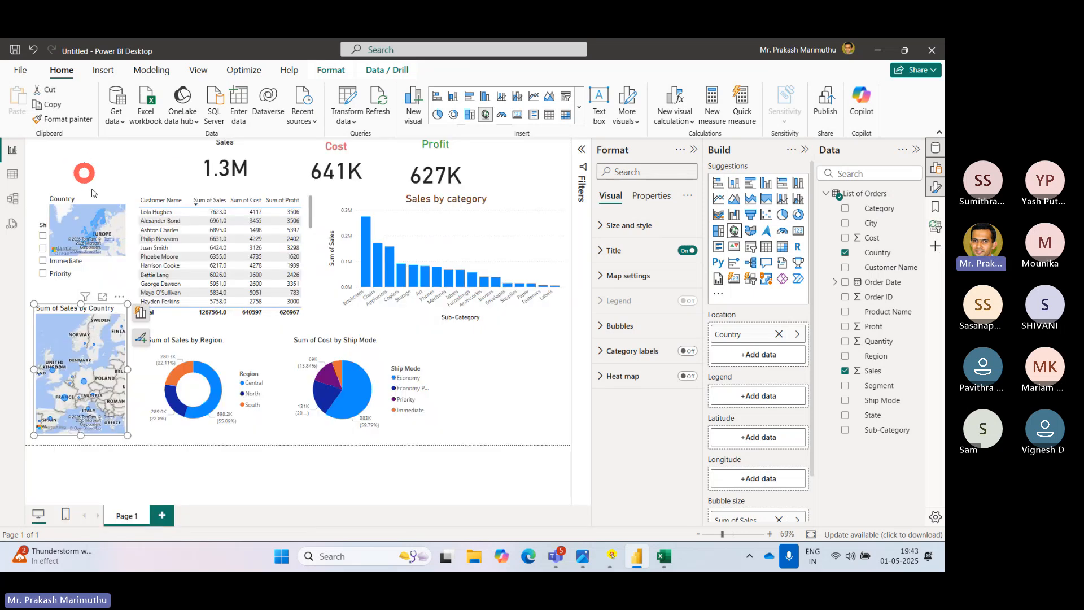
Delete the filled map covering the Ship Mode slicer.
click(317, 473)
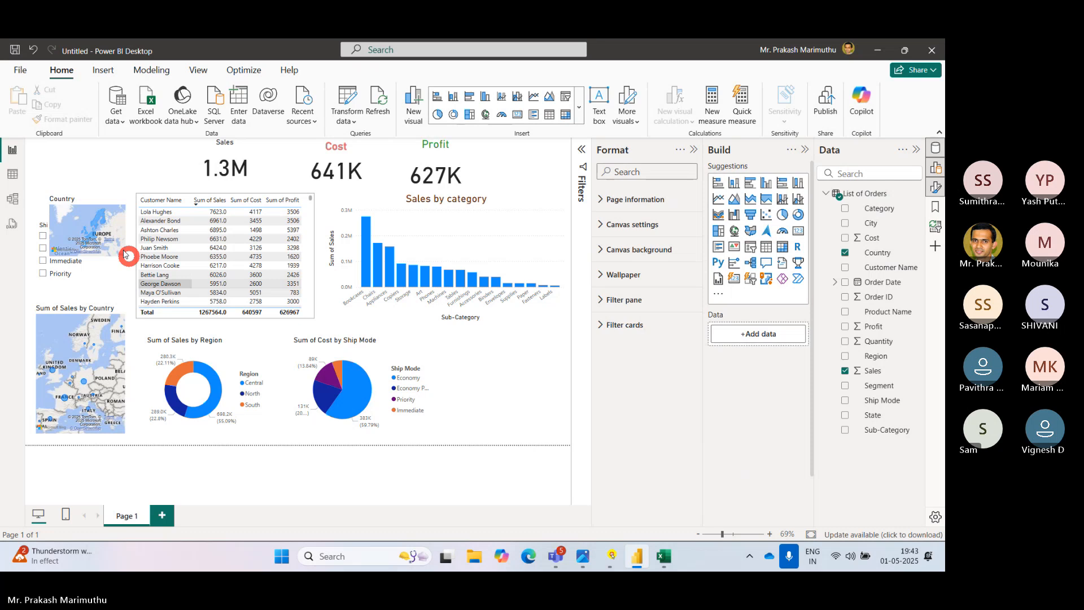
click(89, 219)
key(Delete)
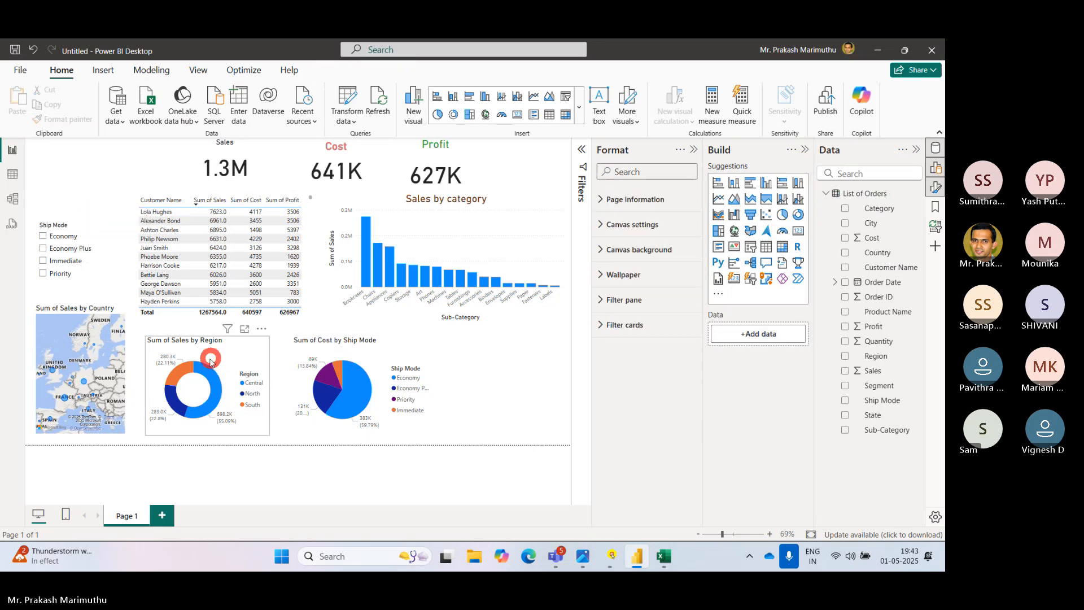
Move the sales-by-region donut chart and the cost-by-ship-mode pie chart slightly up, closer to the visuals above.
drag(210, 360, 207, 348)
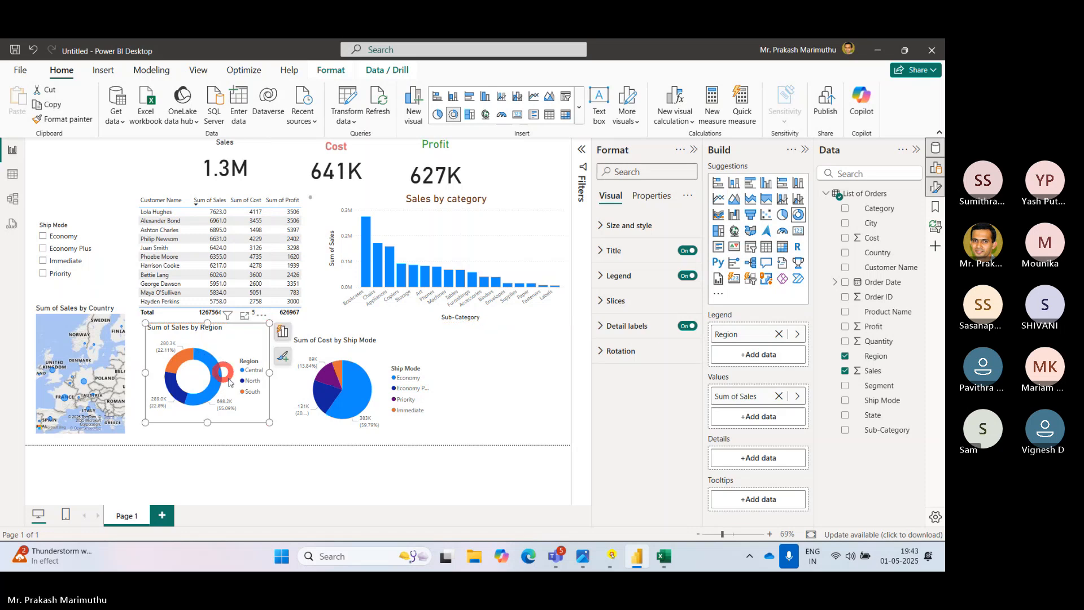
click(247, 442)
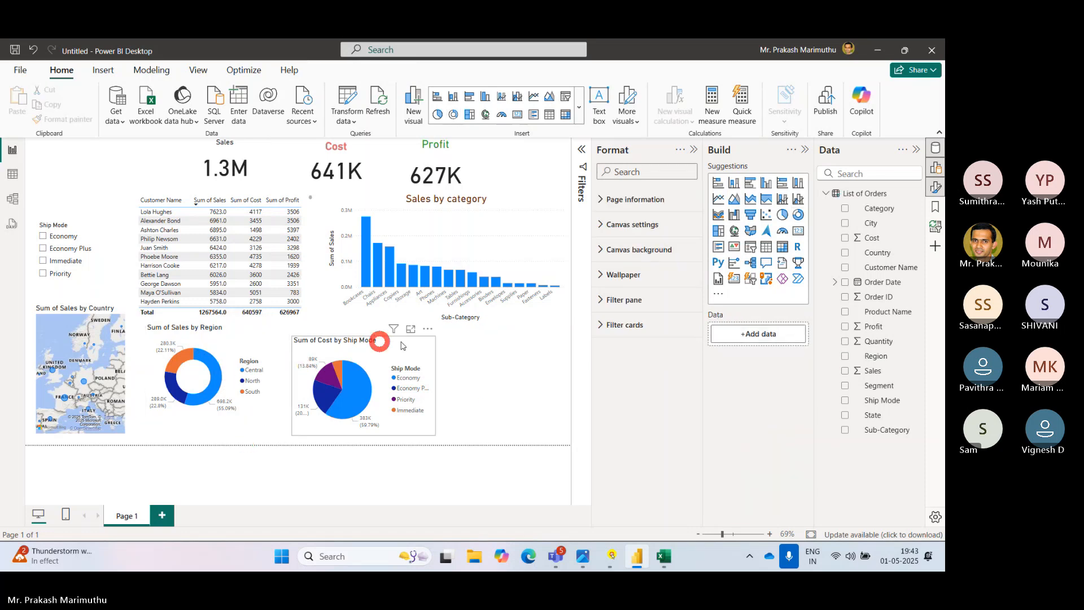
drag(386, 355, 385, 340)
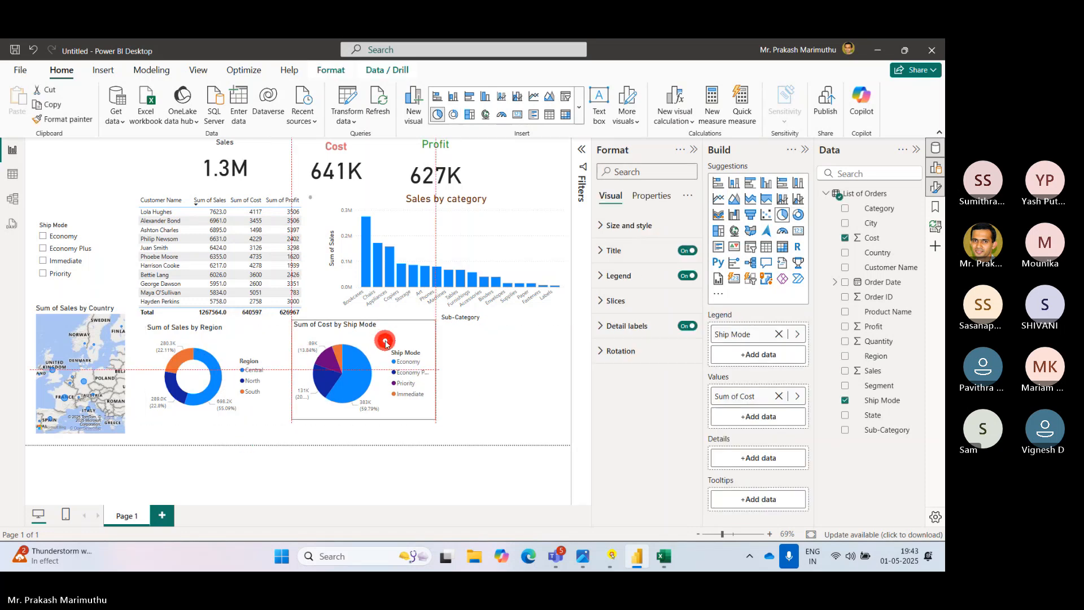
Switch to the Teams meeting, dismiss the licence reminder and review the SN Corp reference dashboard image.
click(491, 417)
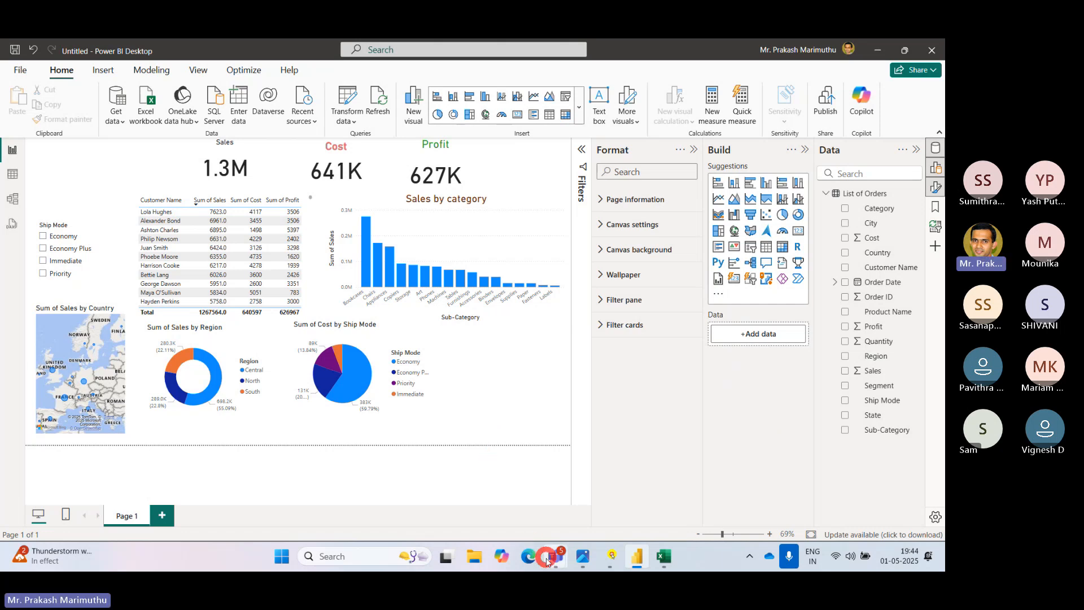
mouse_move(556, 556)
click(558, 481)
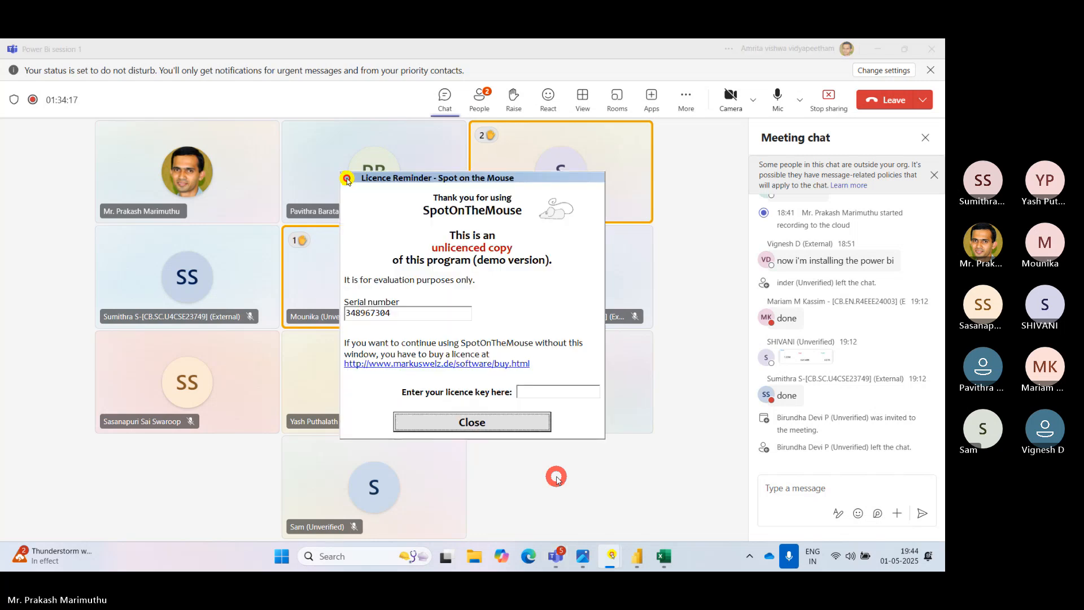
click(438, 422)
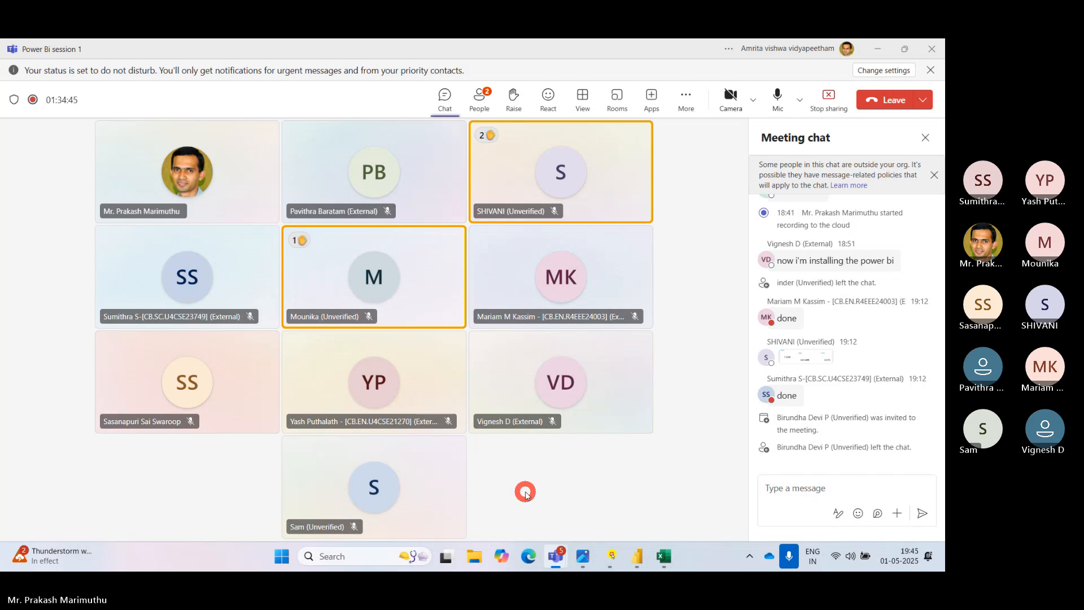
mouse_move(583, 556)
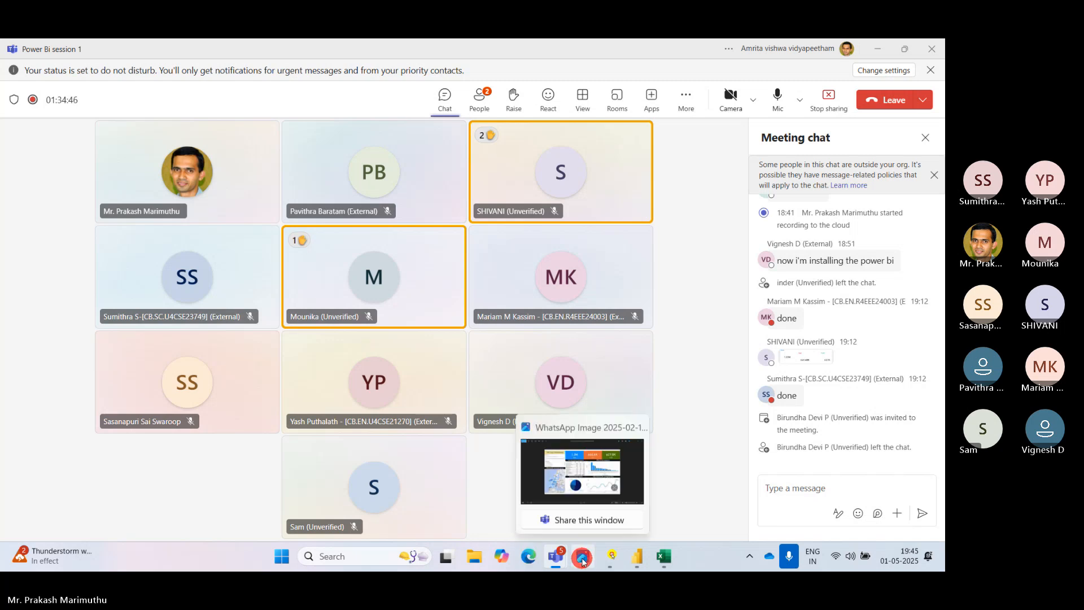
click(591, 479)
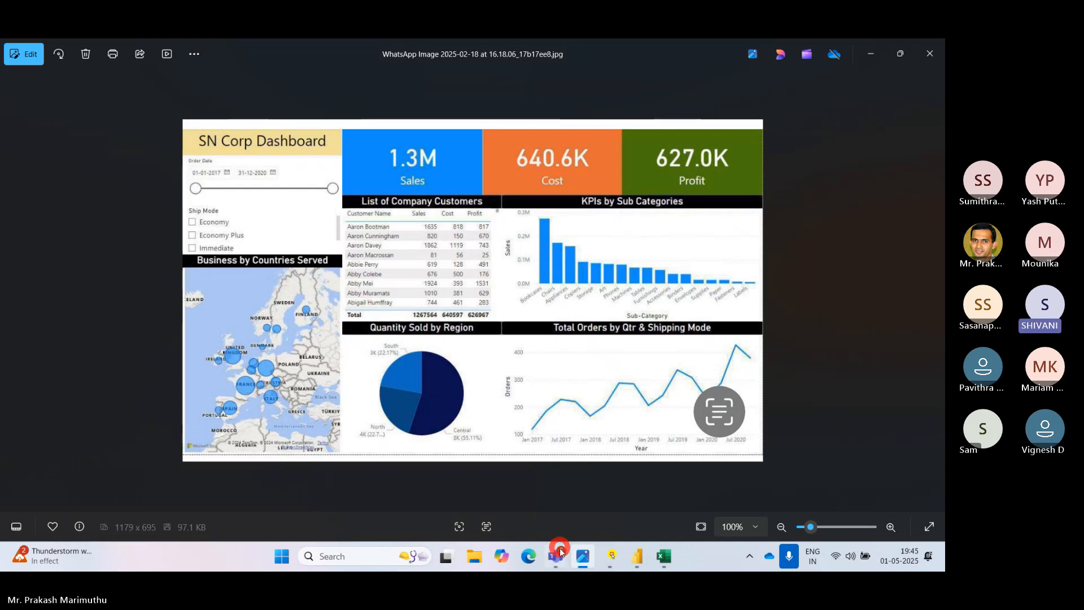
mouse_move(556, 556)
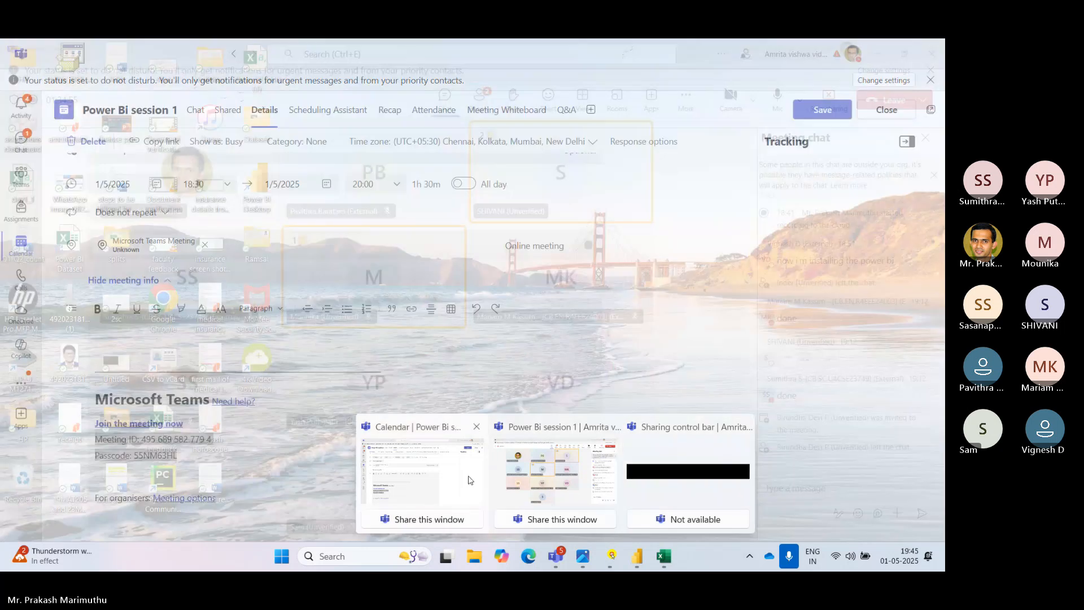
click(539, 473)
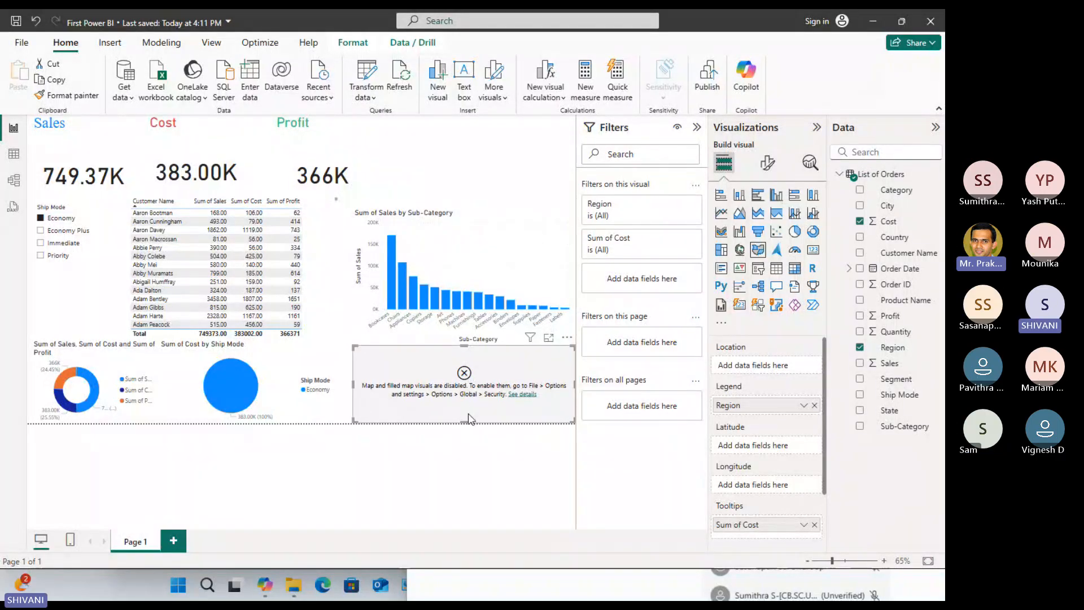
In Power BI, show the global Security option for Map and Filled Map visuals, repeating the route to it.
click(548, 337)
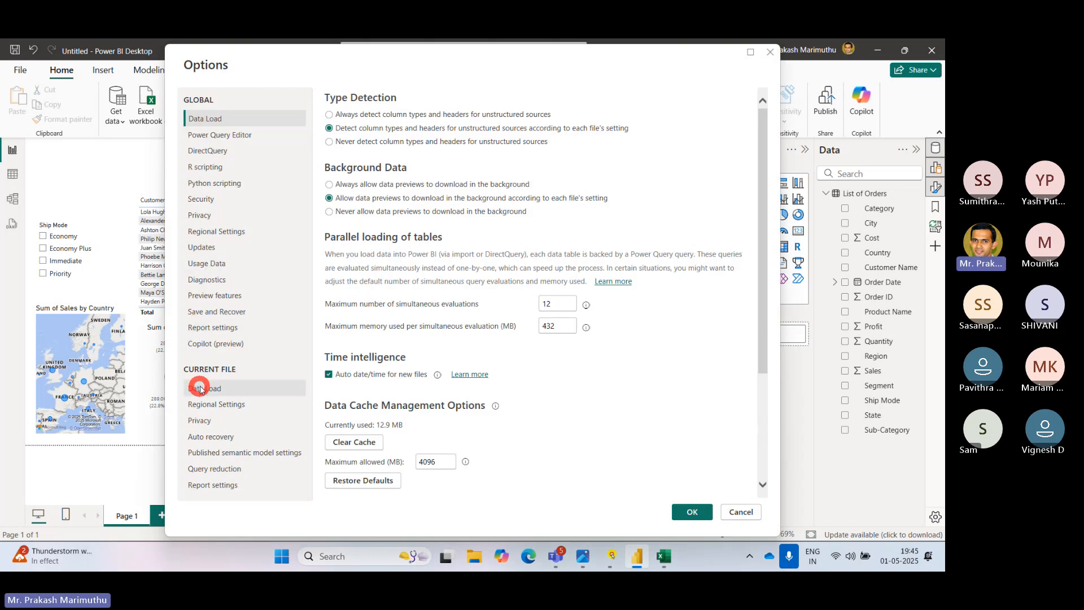
click(201, 198)
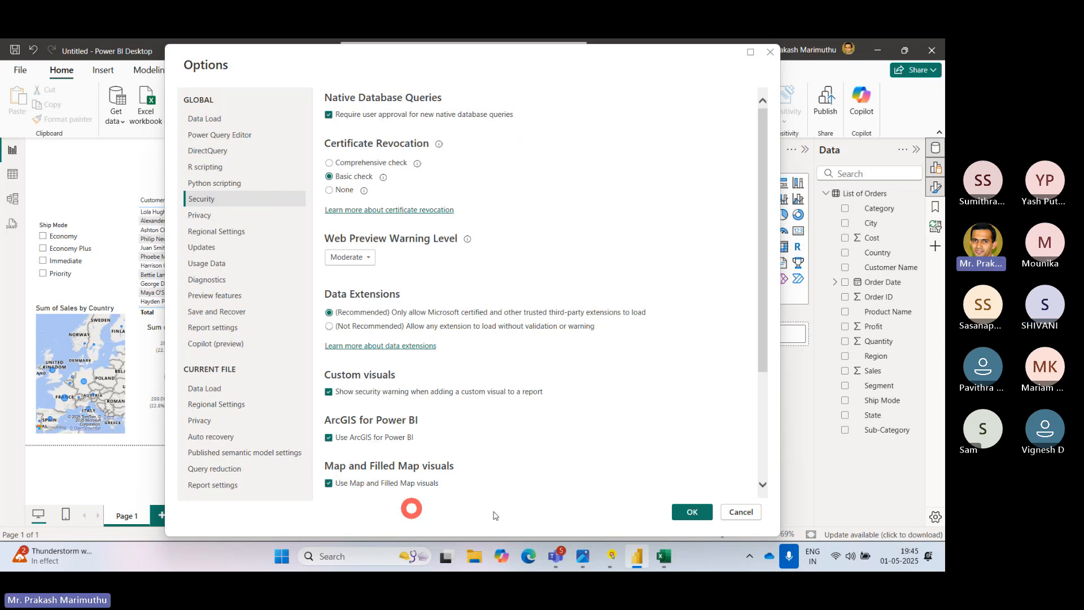
click(770, 52)
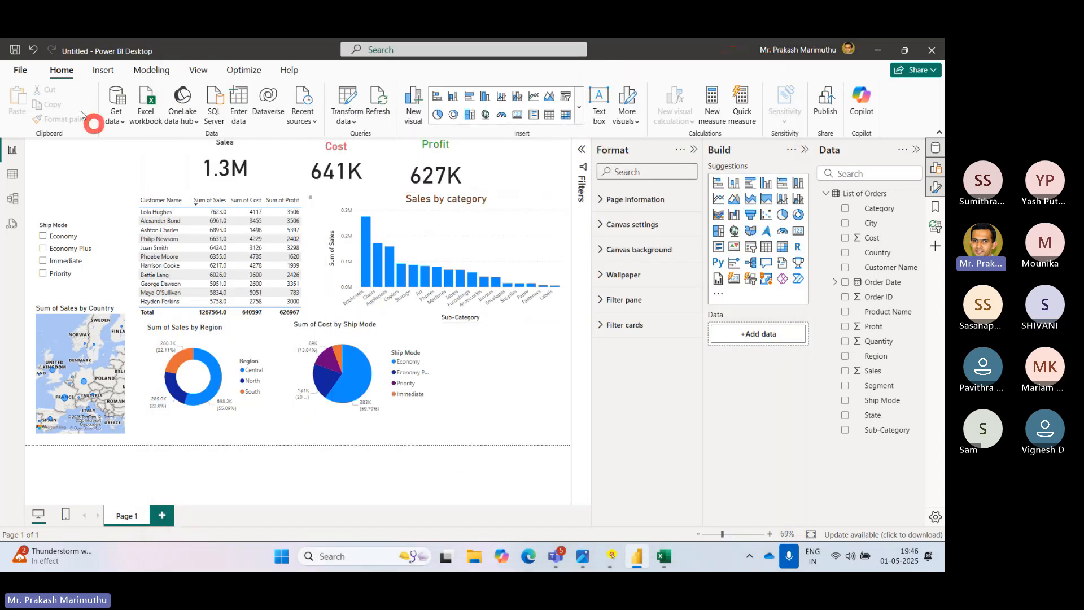
click(18, 70)
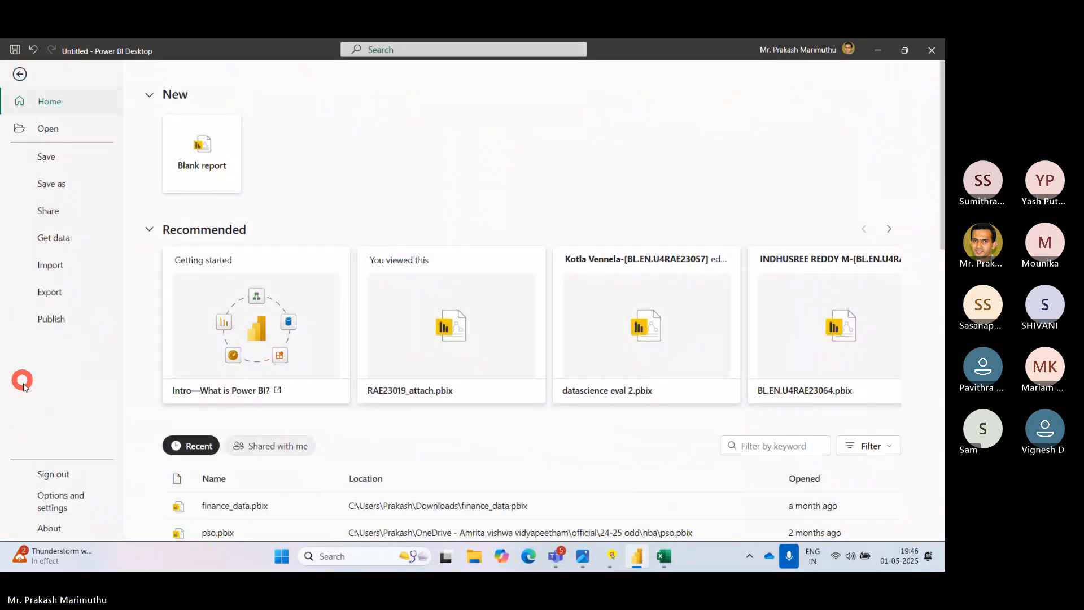
click(57, 507)
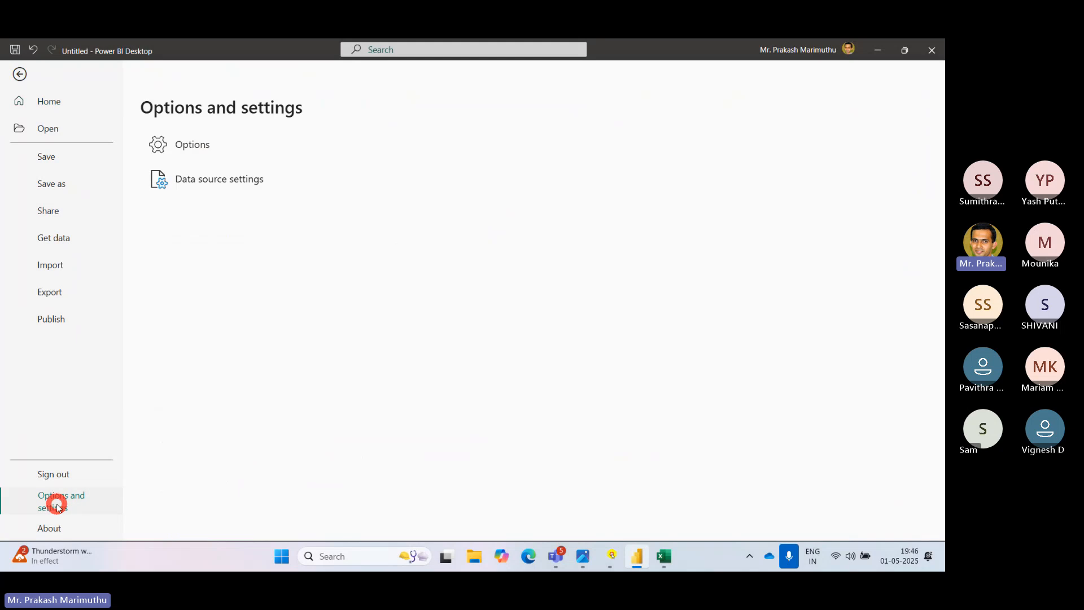
click(189, 151)
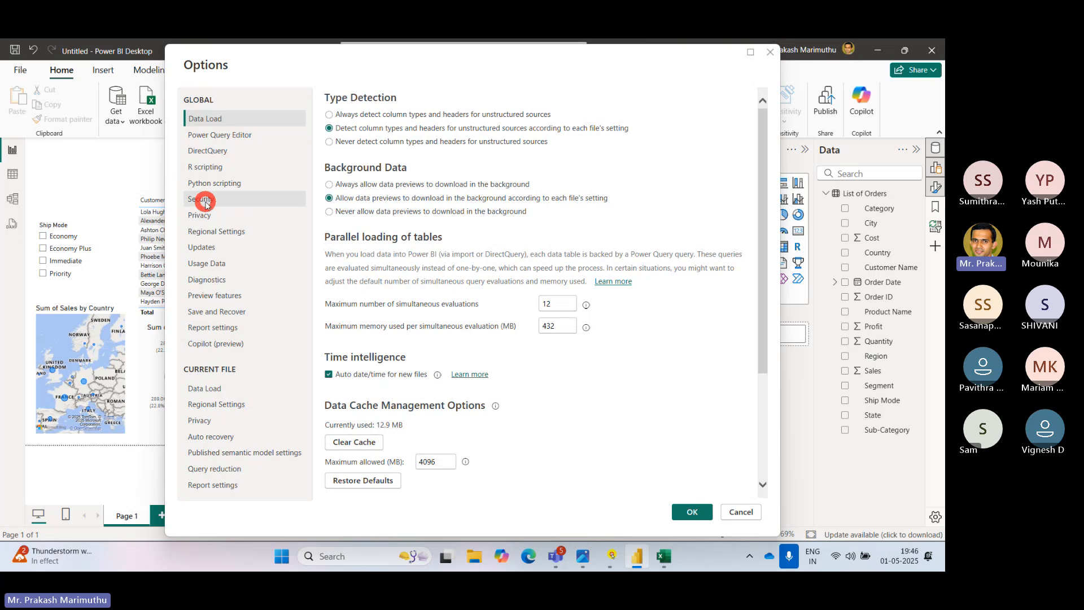
click(203, 200)
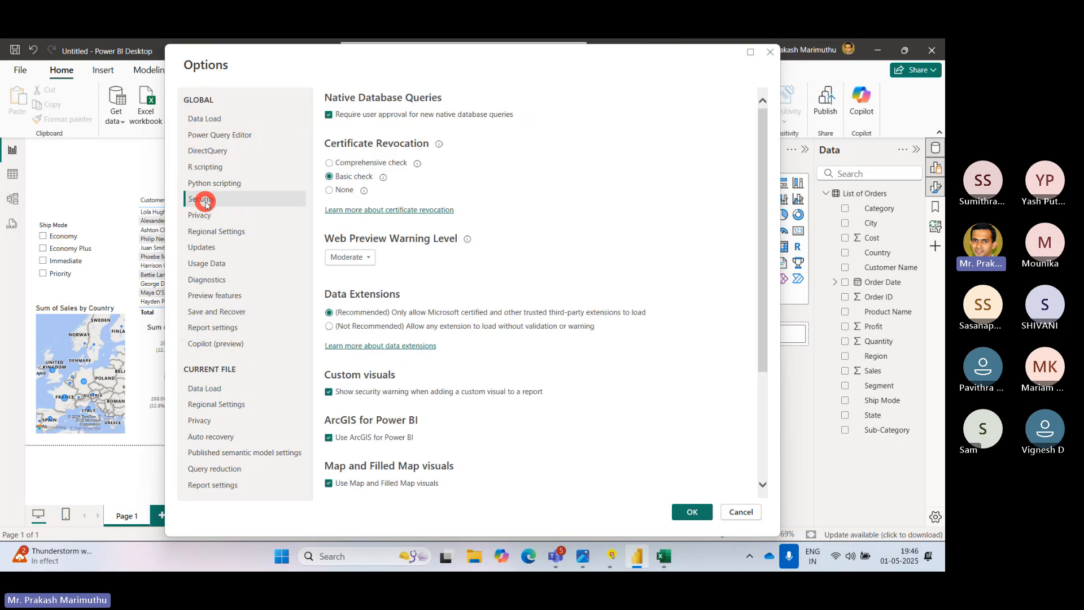
click(694, 511)
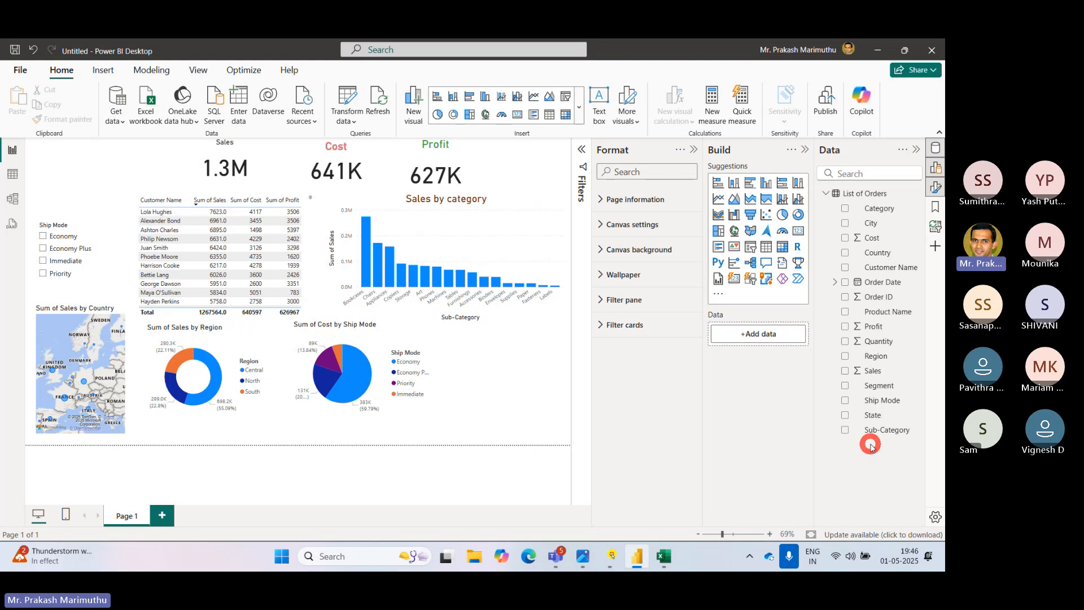
Check the Teams meeting and the SN Corp reference image, and return to the Power BI report.
key(alt+Tab)
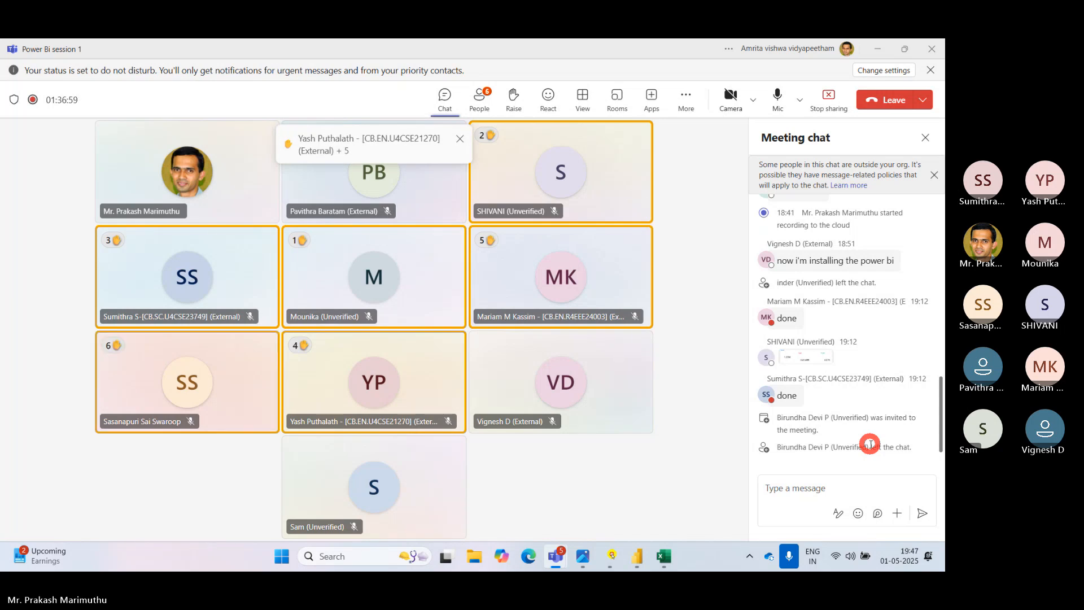
click(583, 556)
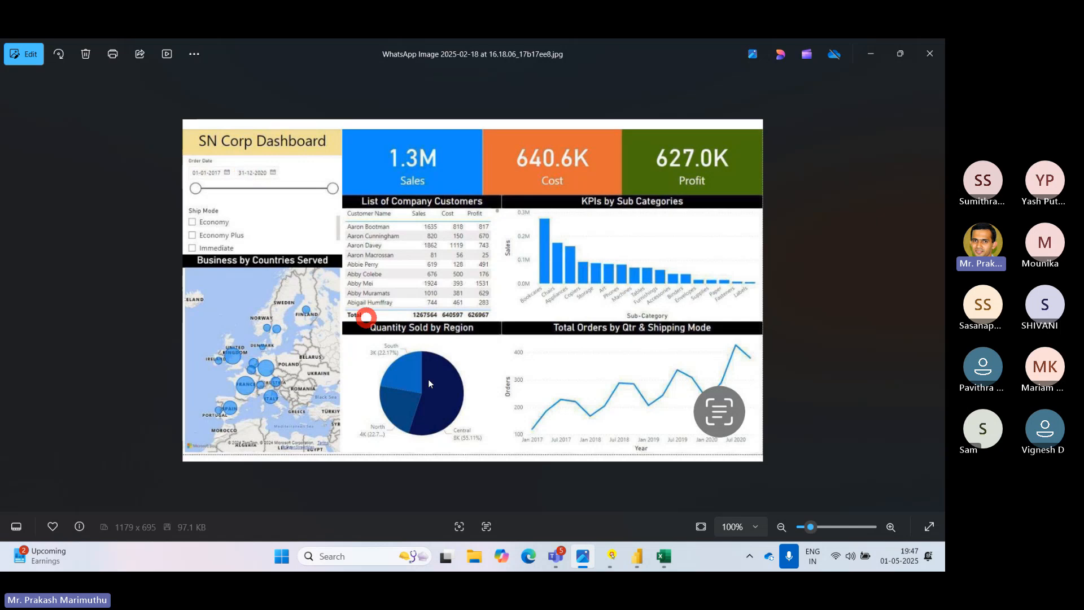
click(636, 556)
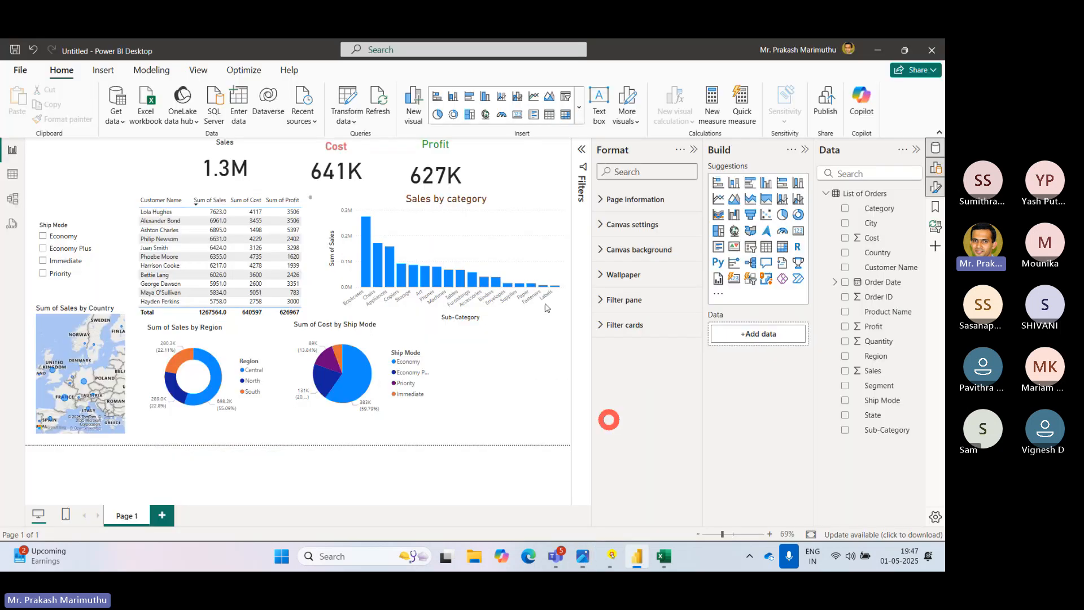
Position the cost-by-ship-mode pie chart below the sales-by-category bar chart and enlarge it to fill that space.
click(407, 366)
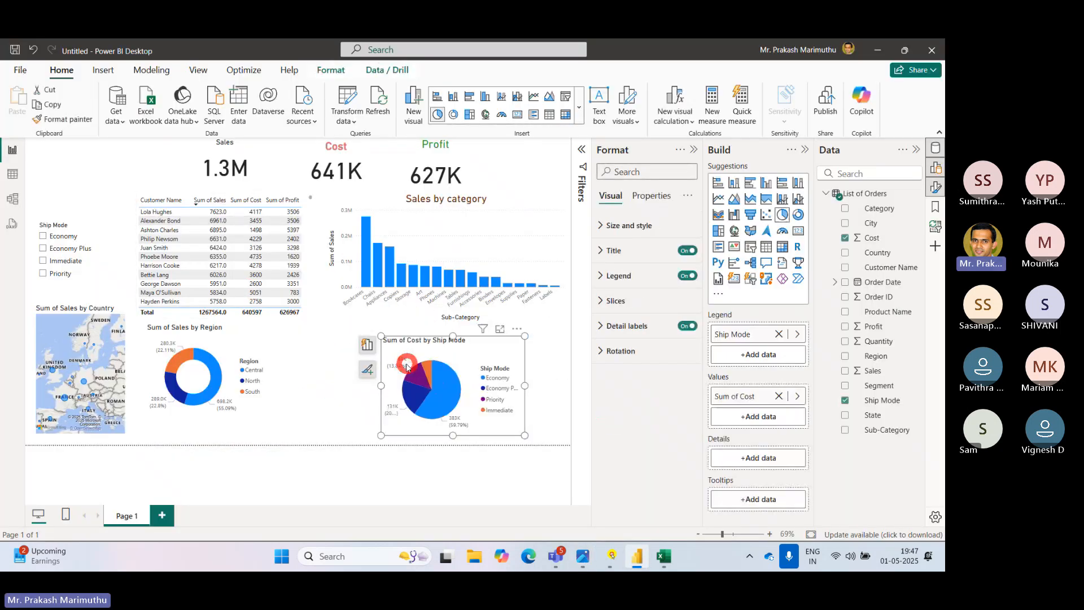
drag(406, 366, 368, 350)
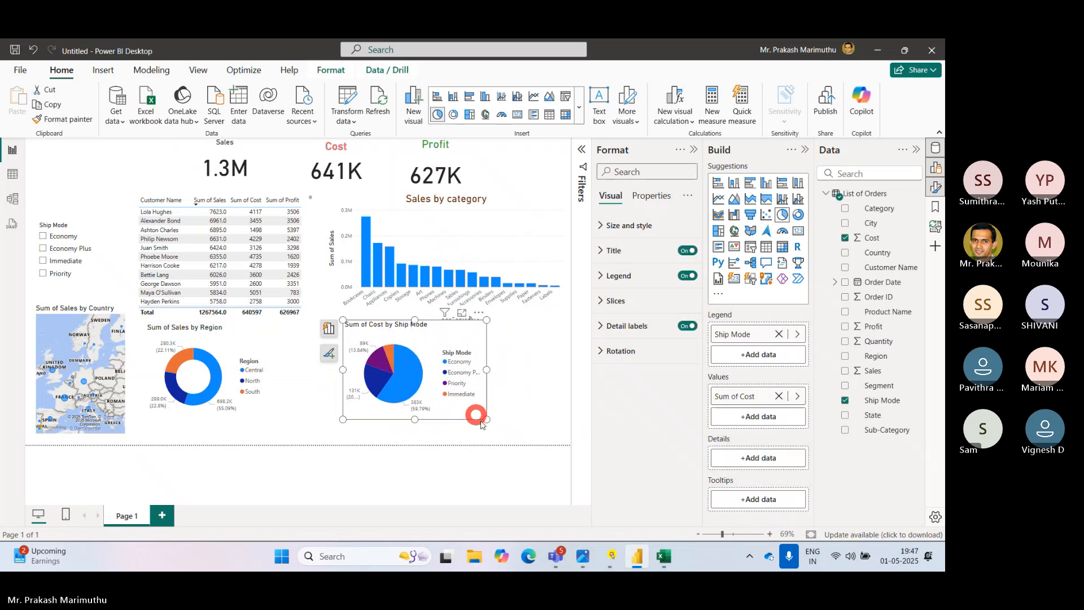
drag(480, 421, 559, 438)
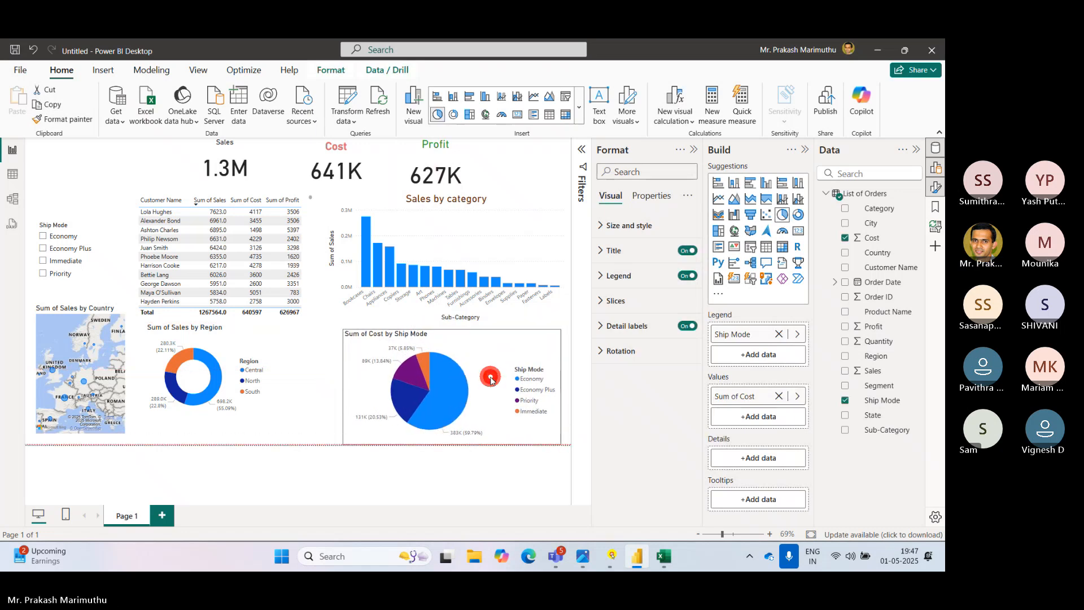
Enlarge the sales-by-region donut chart, shift it closer to the map and try it as a button slicer.
click(218, 344)
drag(271, 424, 326, 439)
click(322, 491)
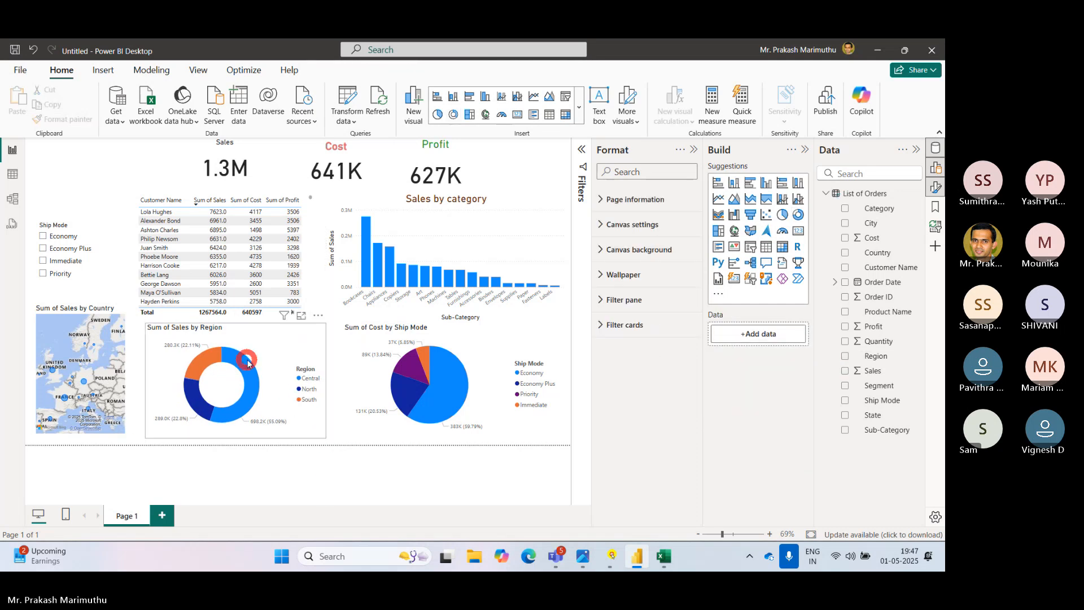
drag(249, 363, 237, 362)
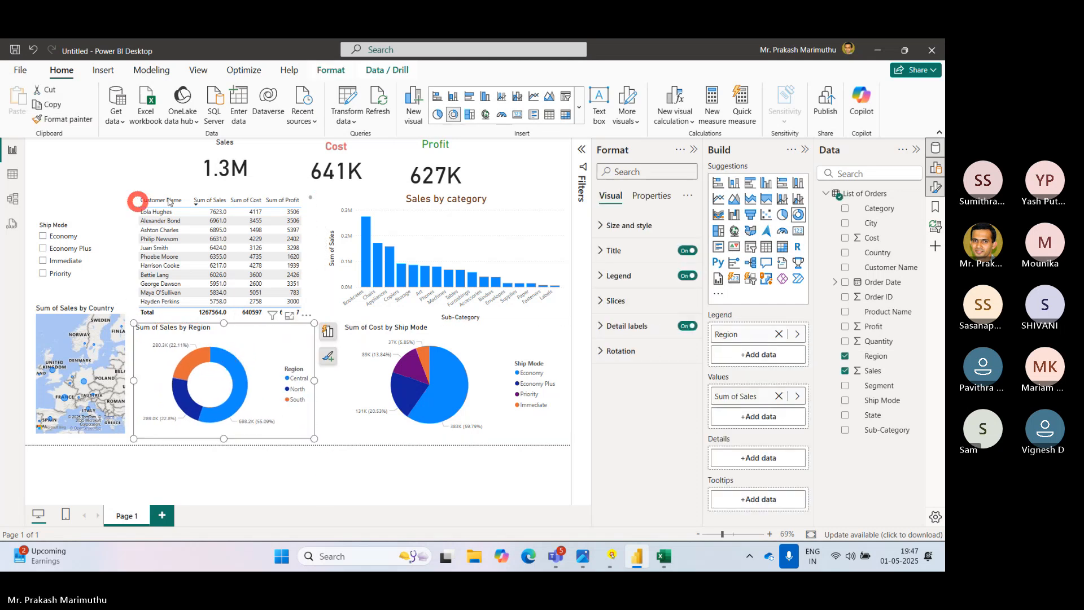
click(751, 281)
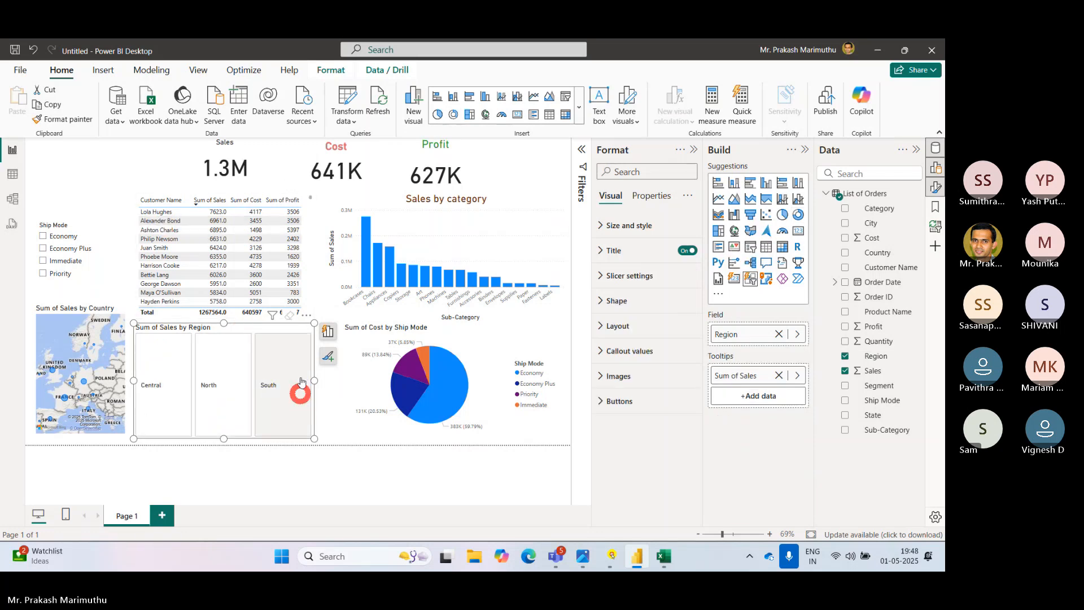
Delete the sales-by-region visual and move the cost-by-ship-mode pie chart into its place beside the map.
key(Delete)
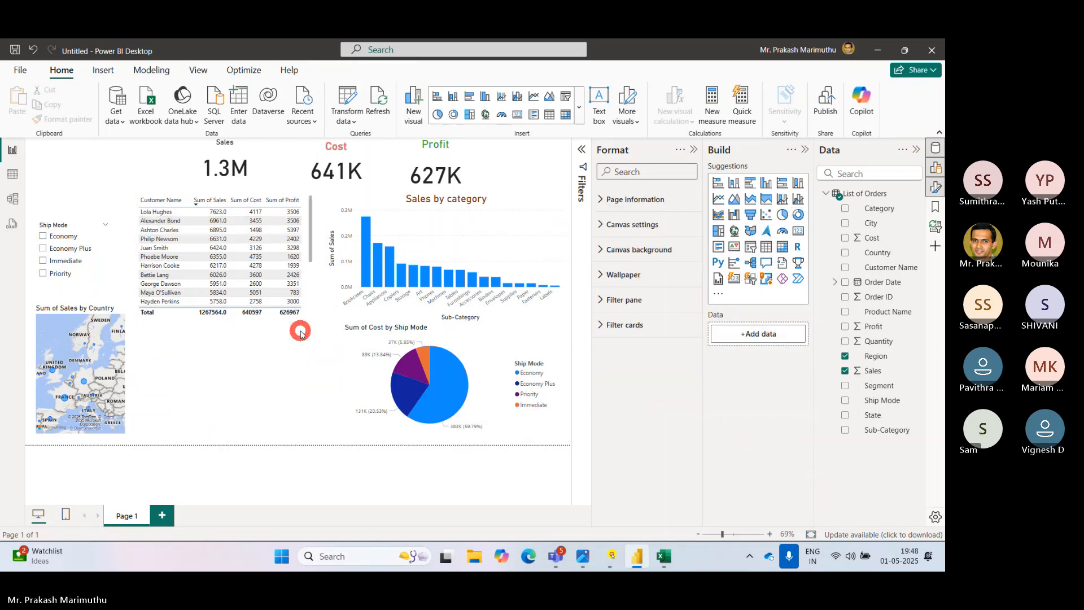
click(389, 395)
drag(428, 368, 217, 370)
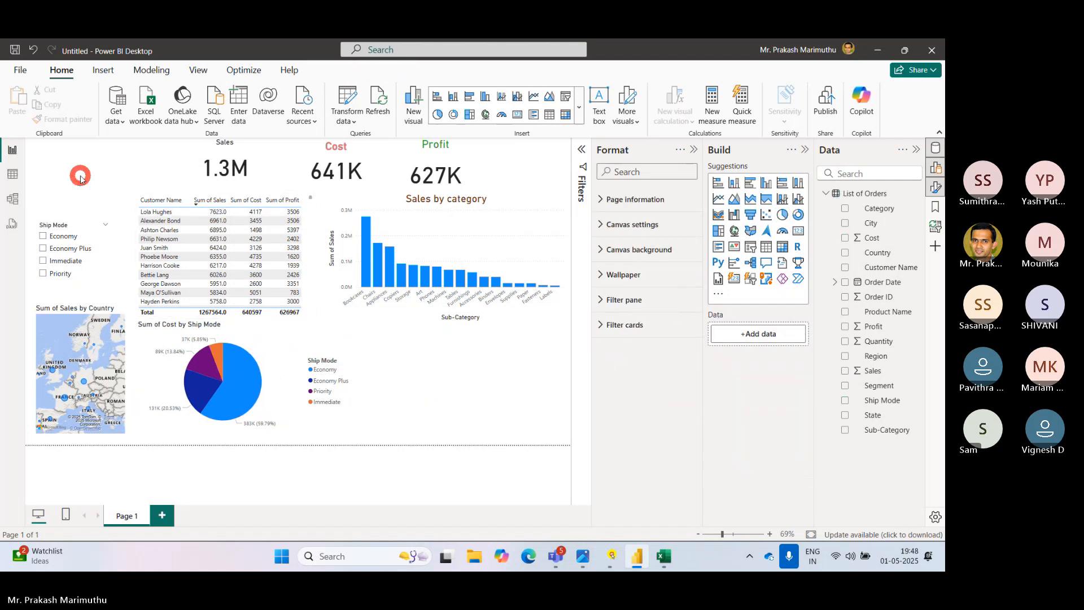
Add a slicer on Order Date in the empty area above the Ship Mode slicer.
click(751, 248)
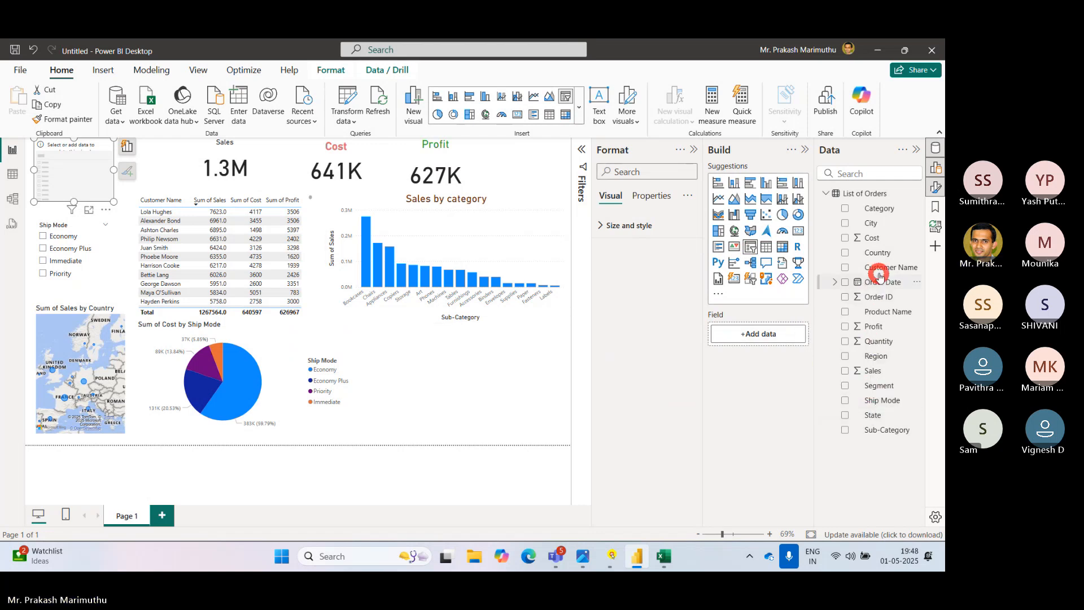
drag(878, 282, 67, 174)
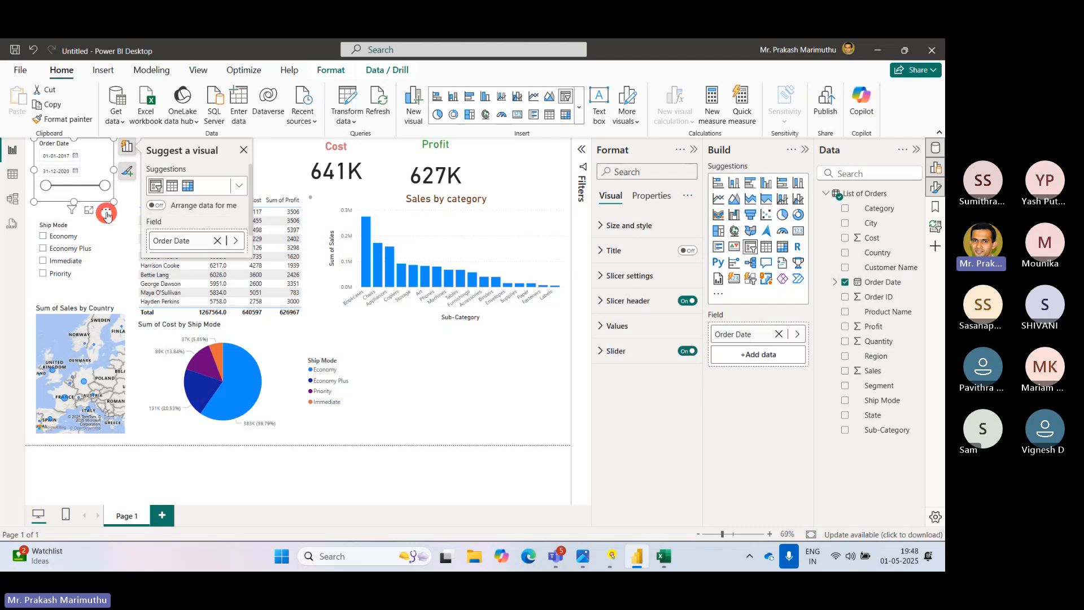
click(83, 148)
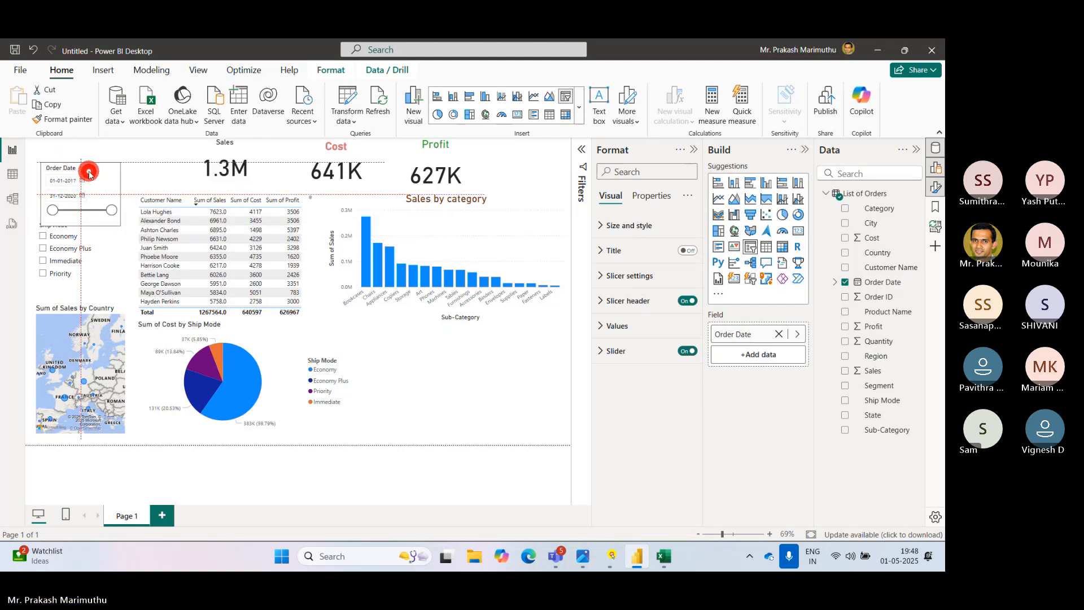
Filter the Order Date slicer in focus mode to the range 04-01-2017 to 10-07-2019, and return to the report.
click(98, 161)
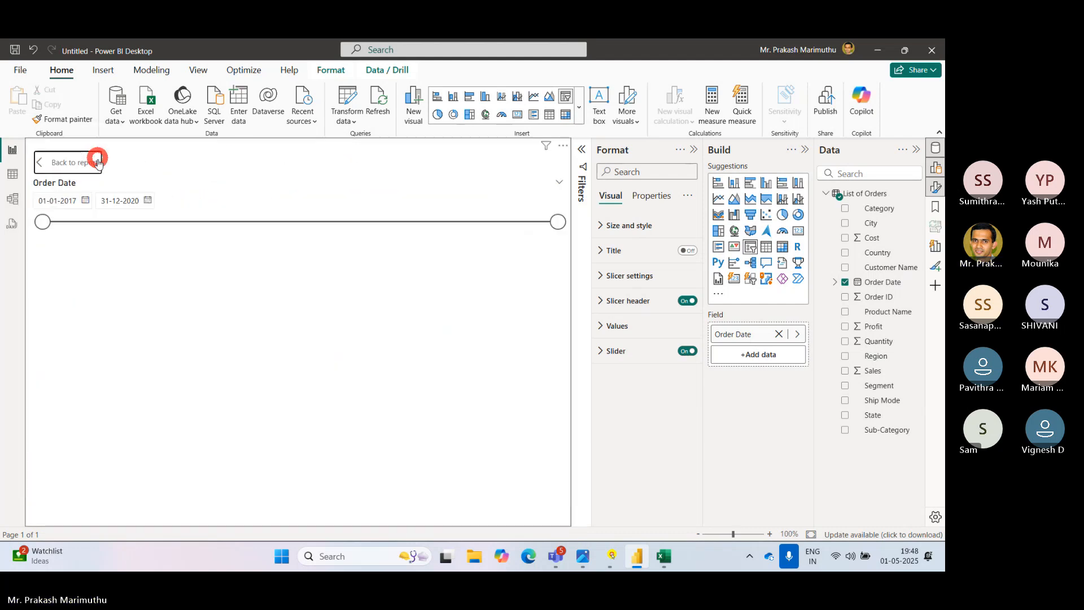
drag(564, 223, 367, 221)
click(145, 201)
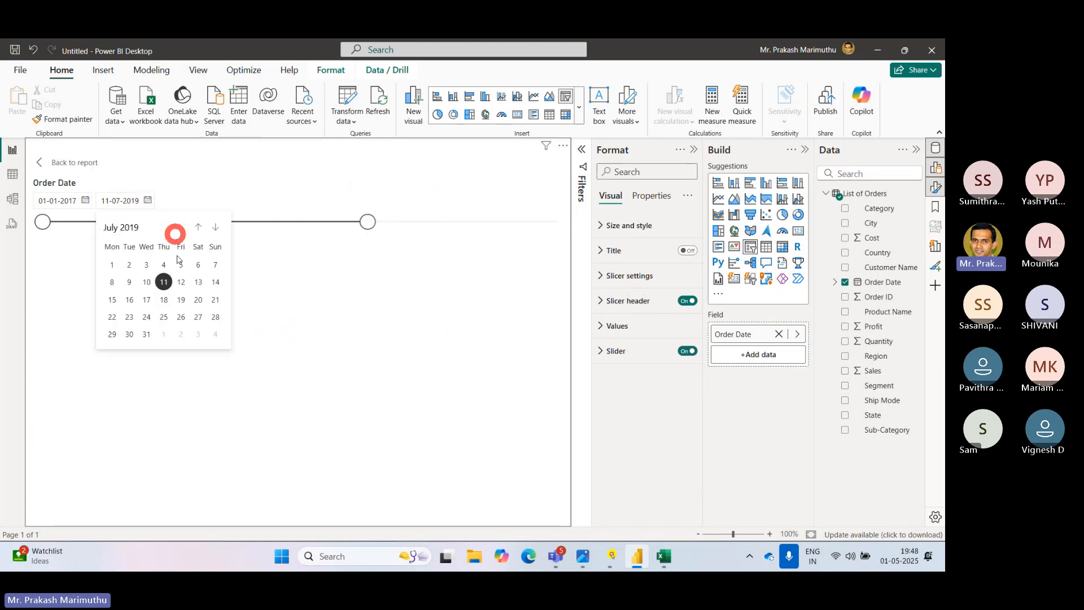
click(150, 278)
click(84, 202)
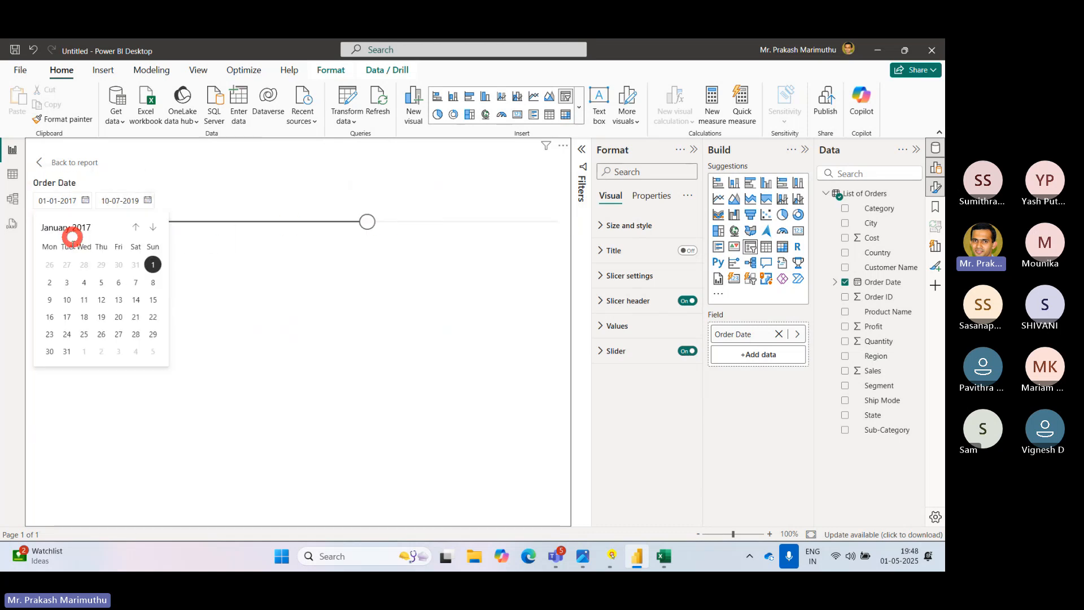
click(87, 283)
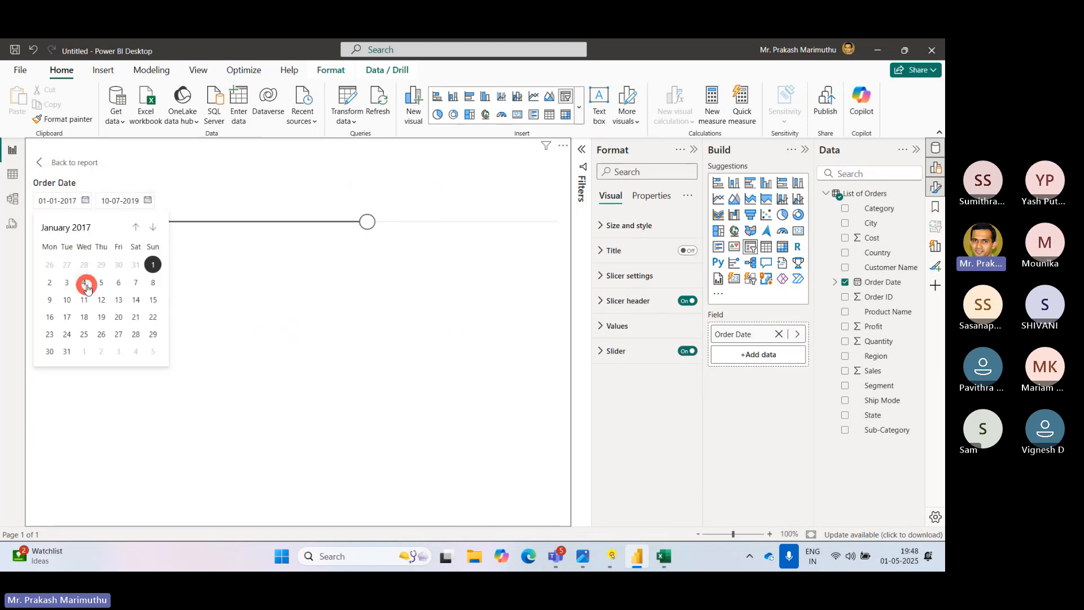
click(62, 163)
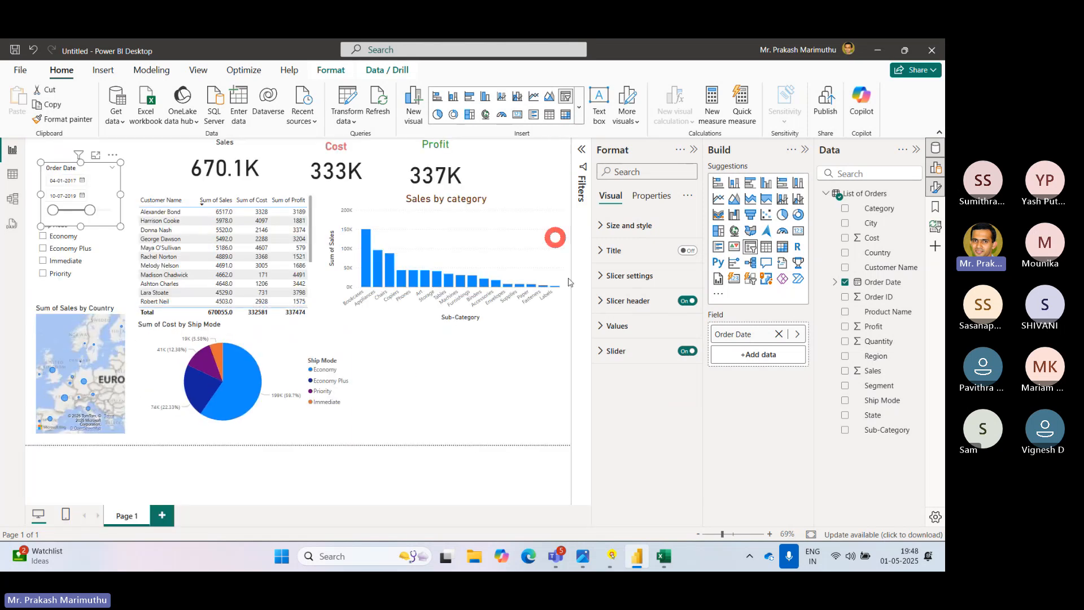
Move the Order Date slicer up so it no longer overlaps the Ship Mode slicer.
click(375, 370)
click(95, 164)
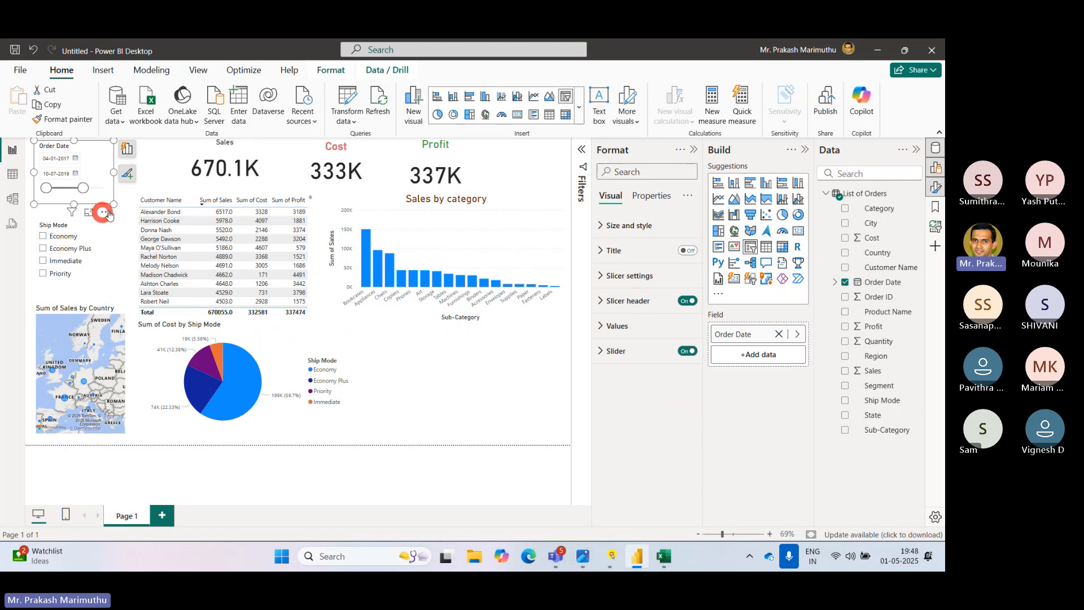
Move the Order Date slicer to the empty area beside the cost-by-ship-mode pie chart and enlarge it.
mouse_move(70, 210)
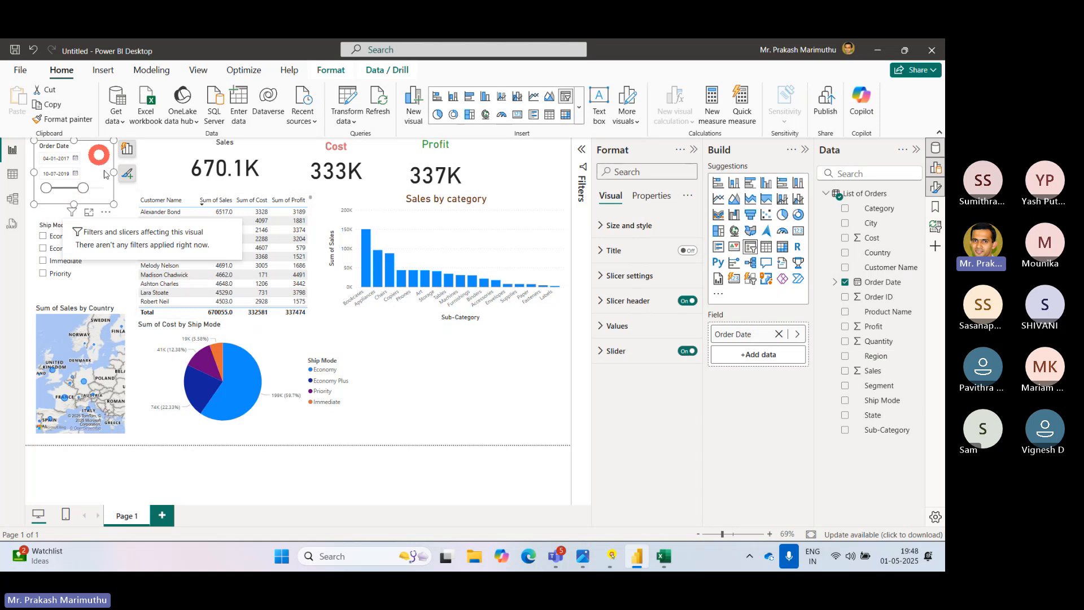
drag(98, 153, 421, 364)
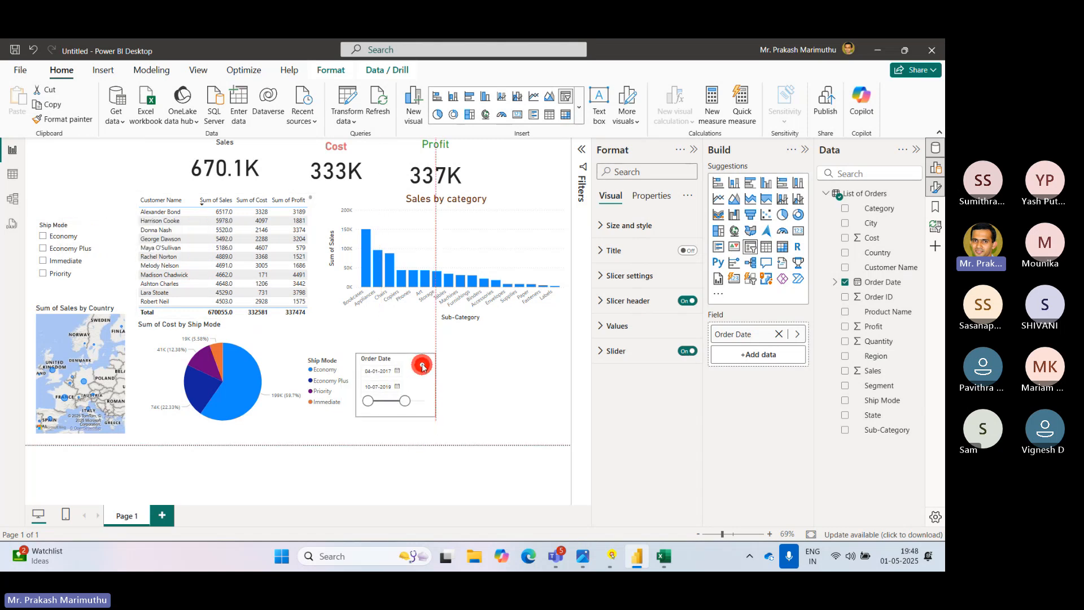
drag(435, 412, 564, 435)
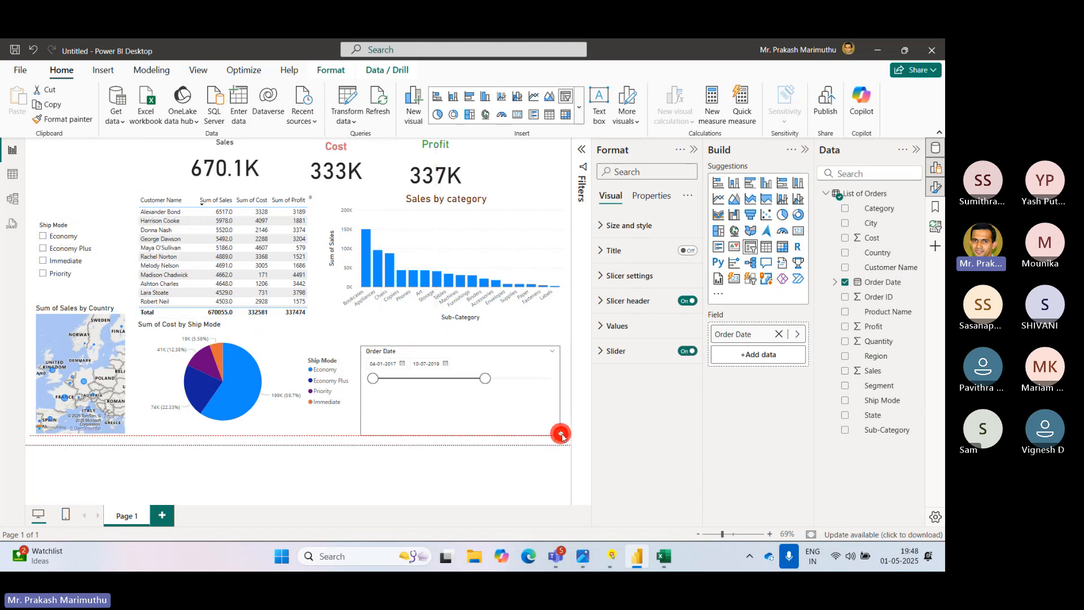
Change the Order Date slicer's end date to 31-07-2017 and then to 26-11-2020 to filter the visuals.
drag(488, 378, 400, 381)
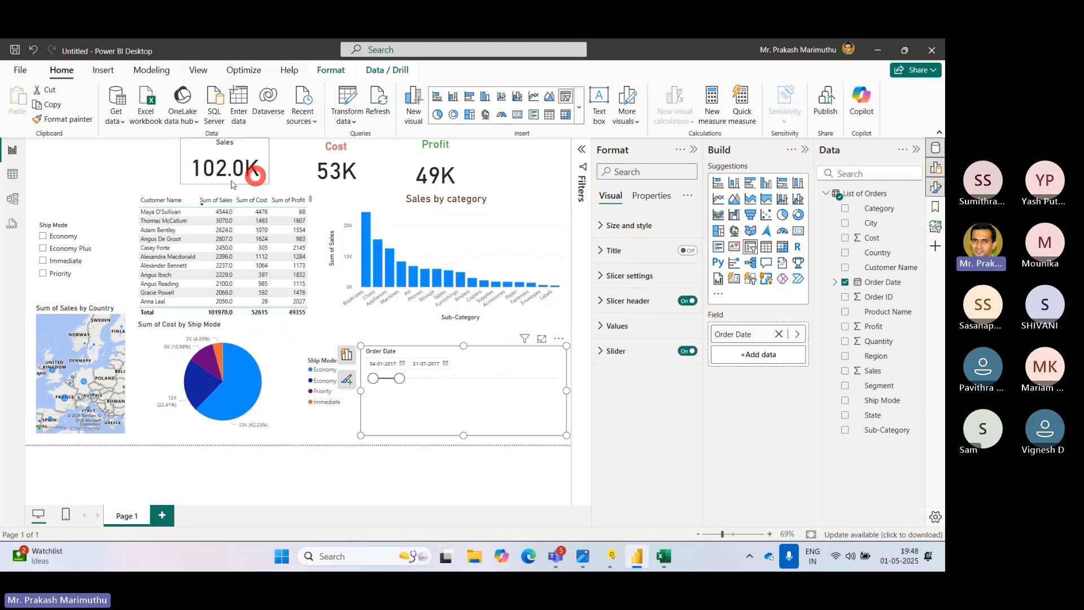
drag(400, 378, 553, 387)
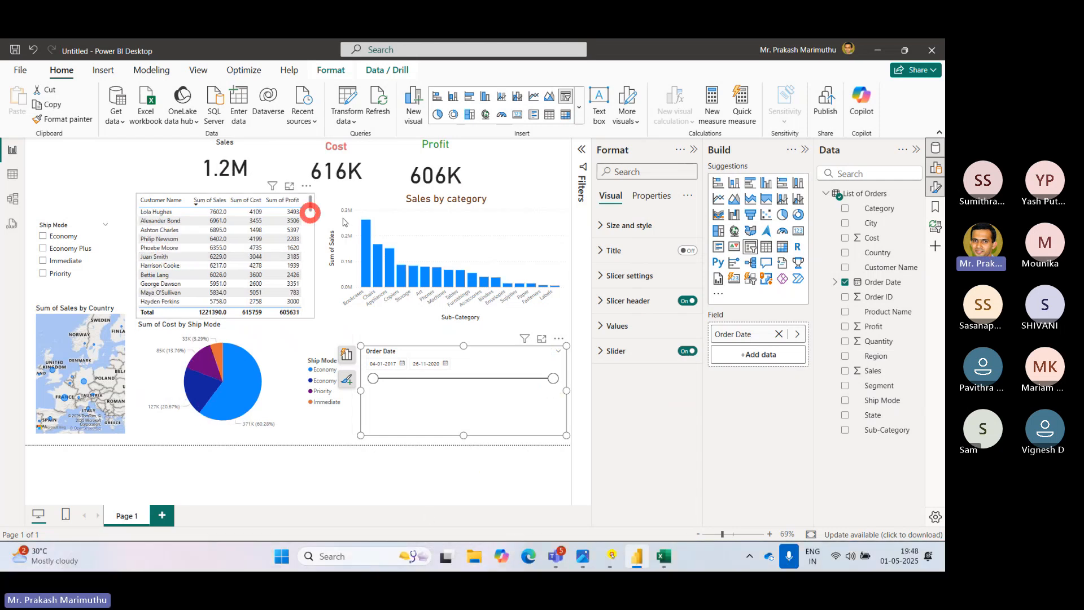
click(167, 454)
click(146, 455)
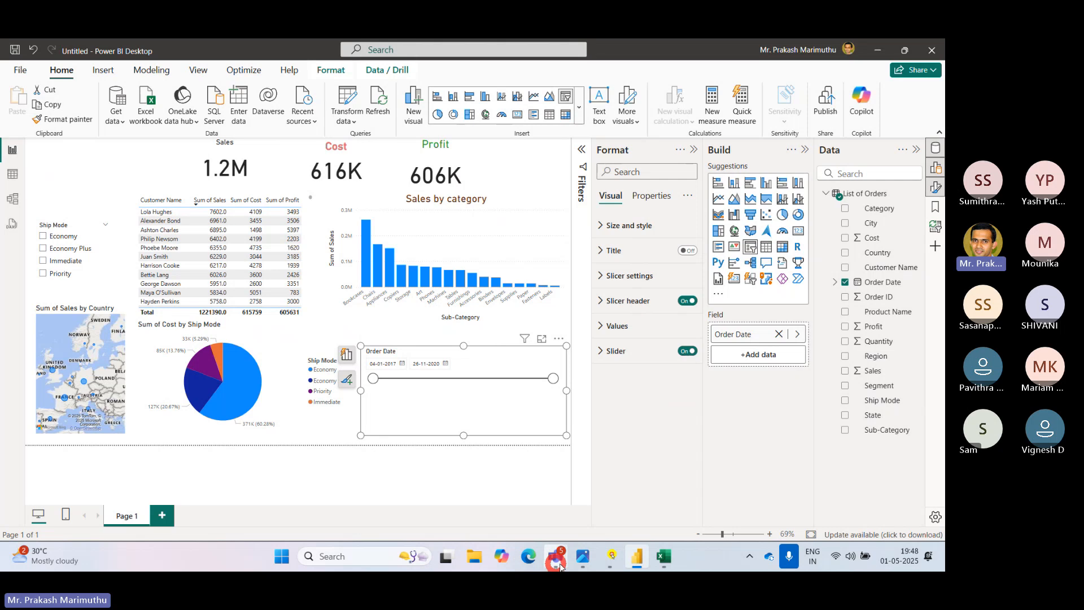
Check the reference SN Corp dashboard image, return to the report and delete the Order Date slicer.
click(583, 556)
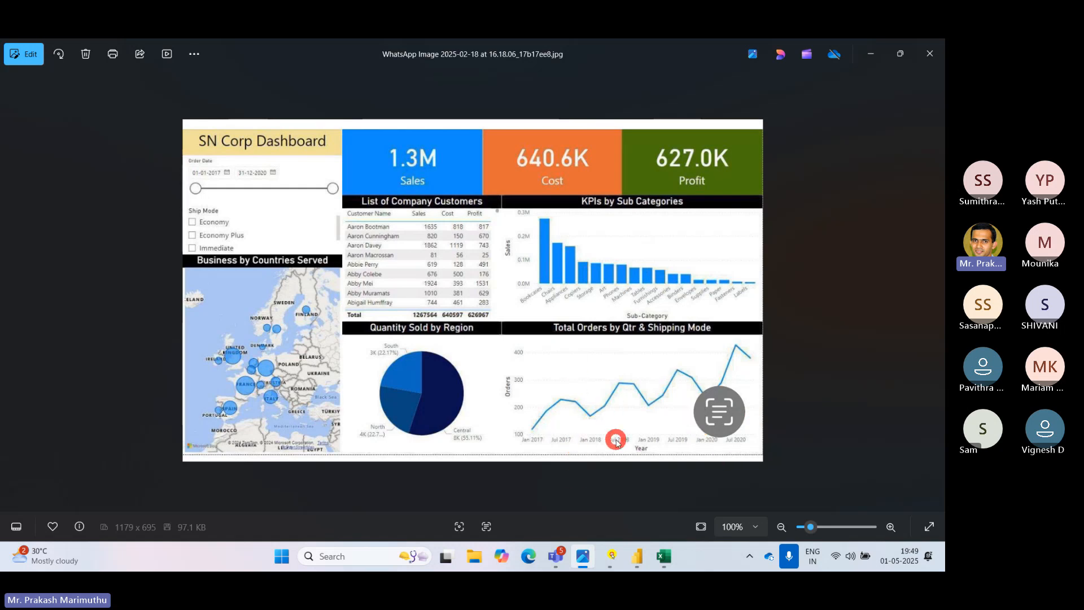
click(870, 53)
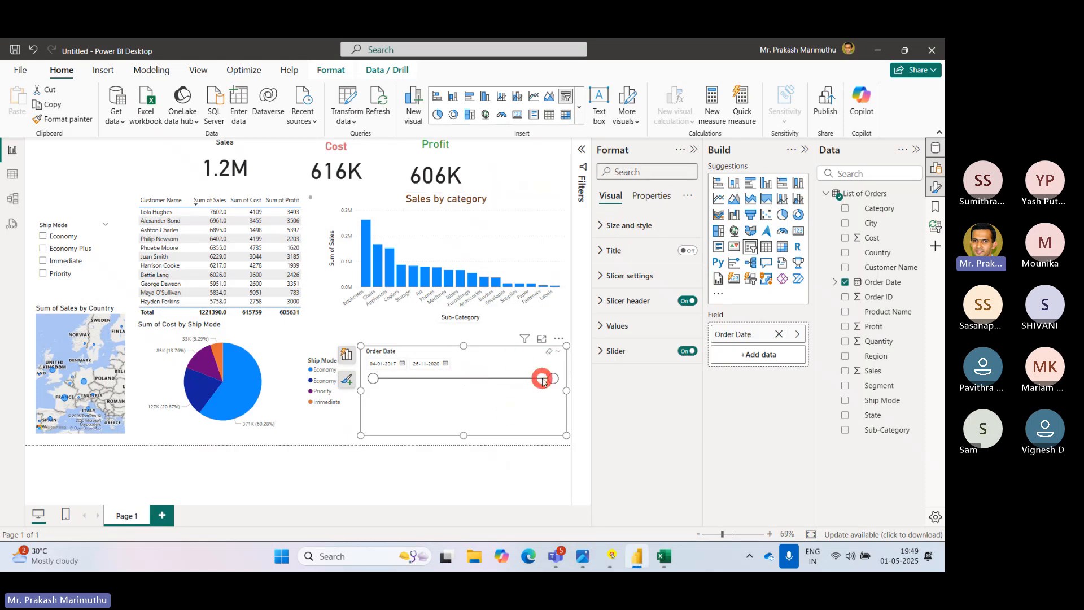
key(Delete)
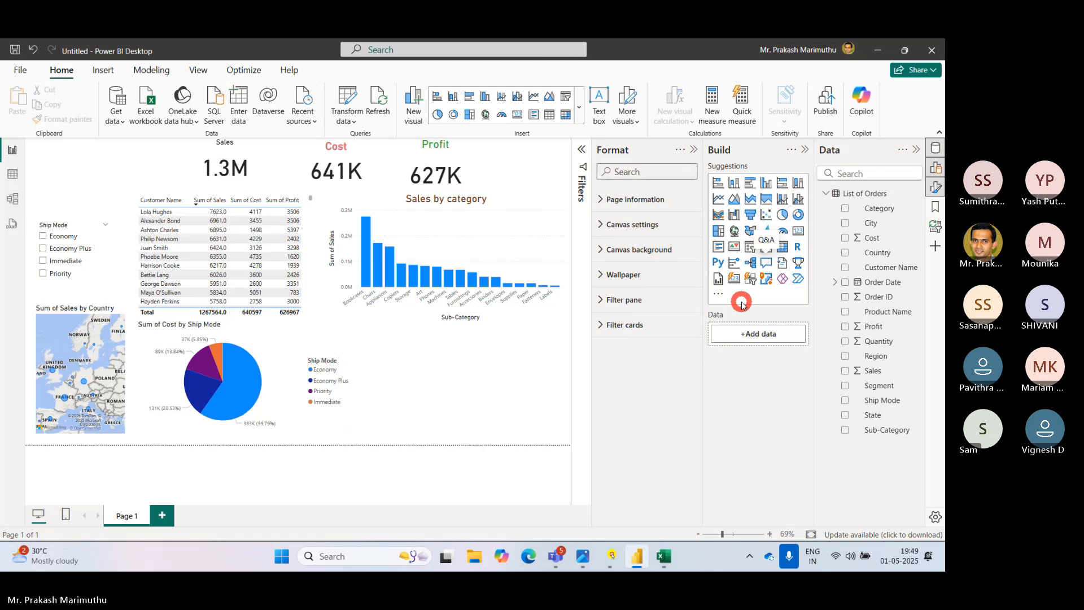
Add a new slicer on Order Date, place it beside the pie chart below the bar chart, and enlarge it.
click(751, 250)
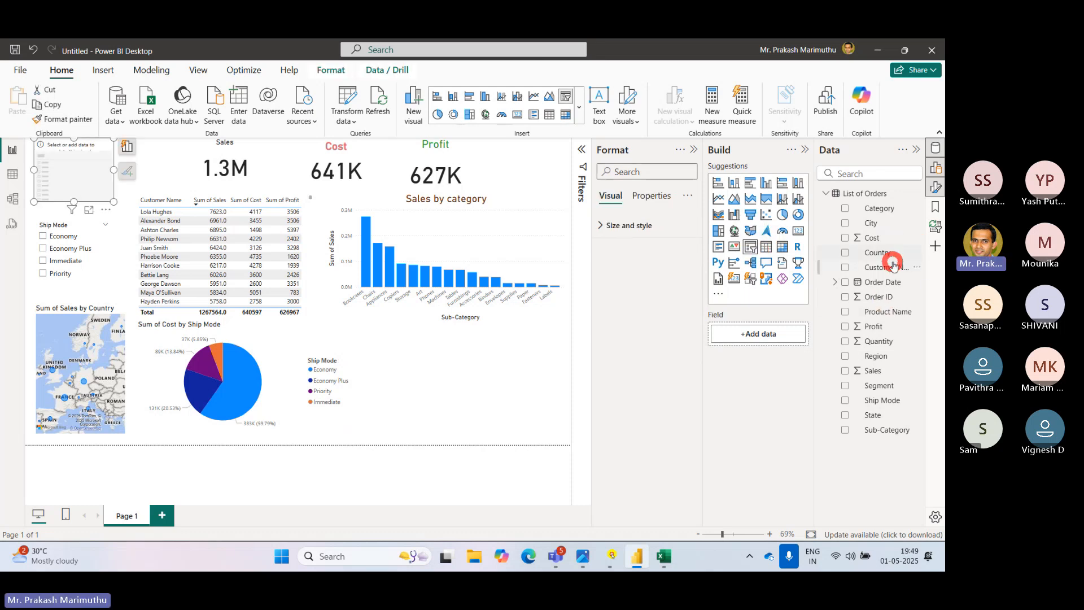
drag(886, 282, 712, 264)
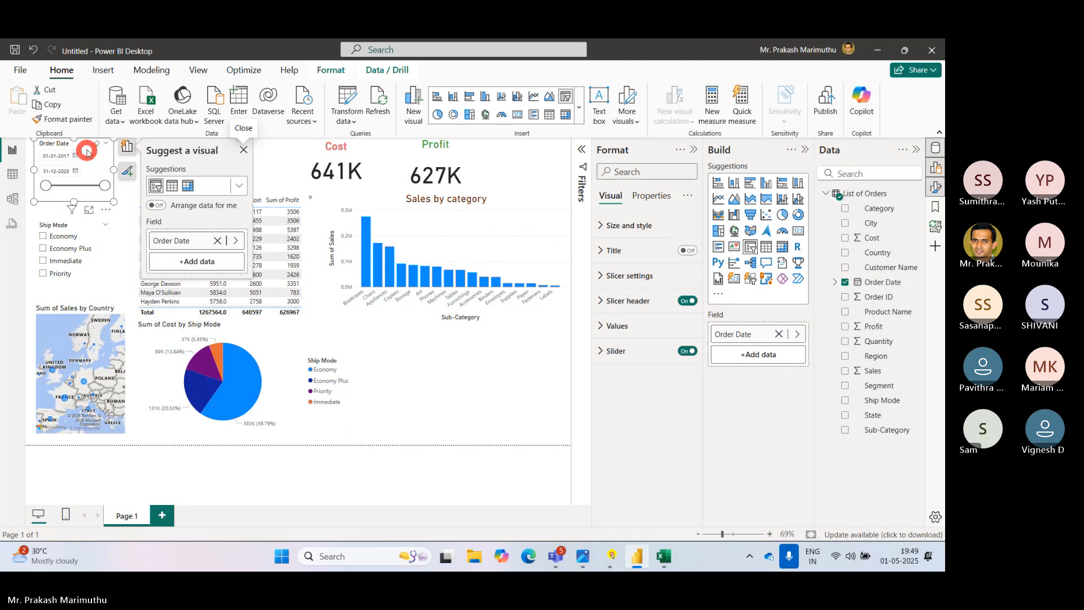
drag(85, 149, 405, 346)
click(472, 422)
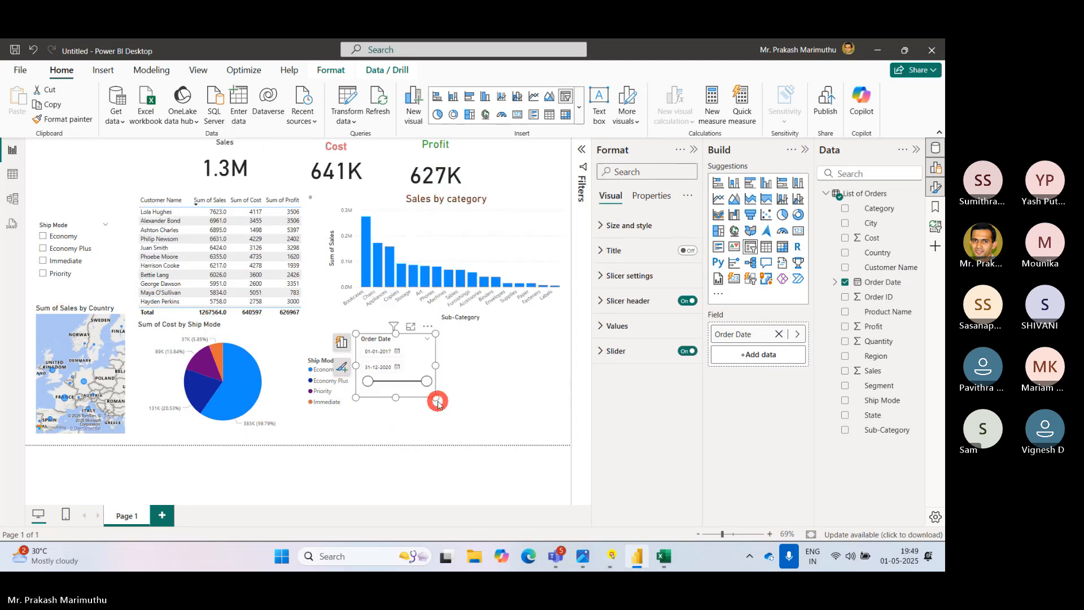
drag(436, 401, 544, 435)
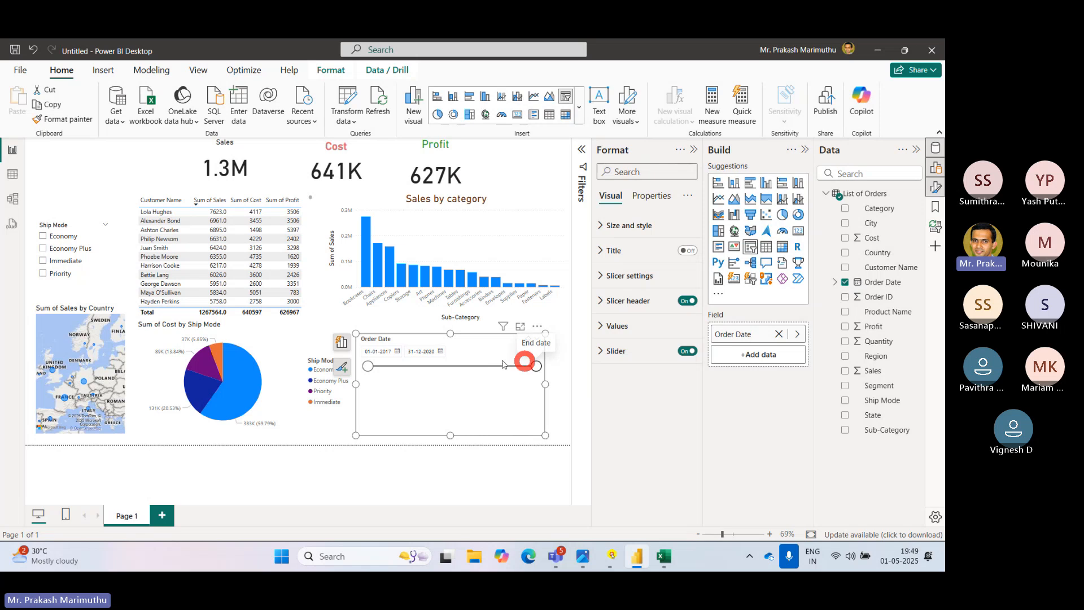
Set the Order Date slicer to 04-01-2017 through 02-12-2020, then shorten its end date to 18-09-2019 with the slider.
click(396, 351)
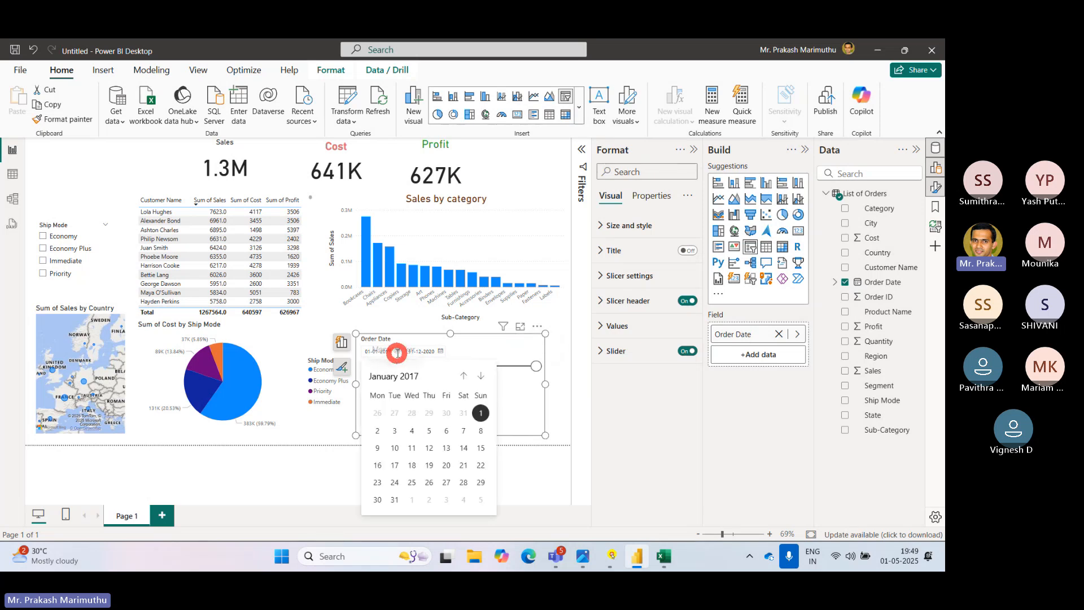
click(411, 431)
click(440, 351)
click(455, 413)
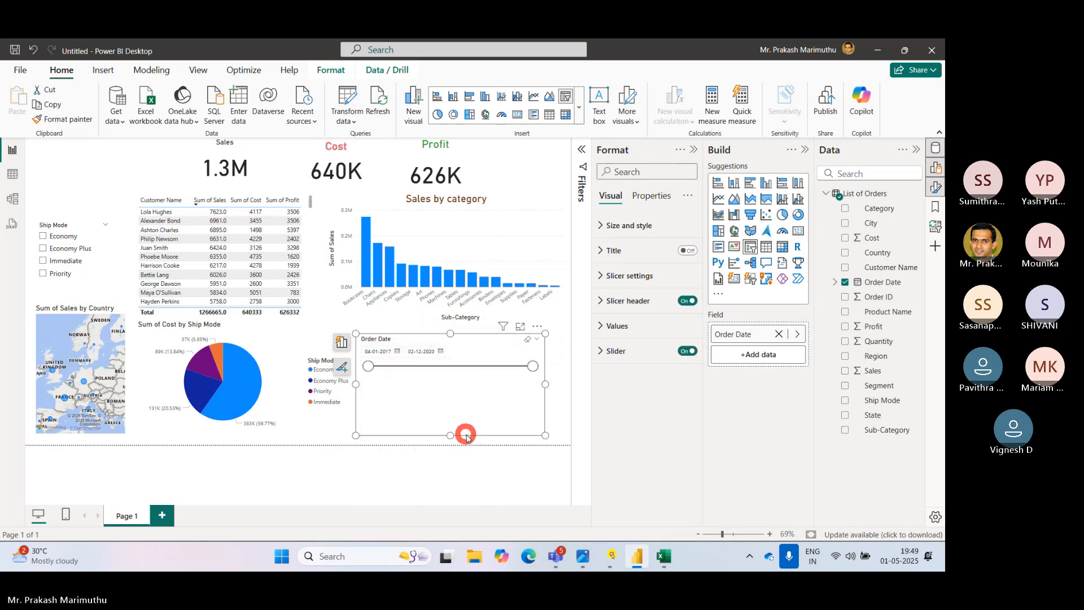
drag(534, 367, 484, 371)
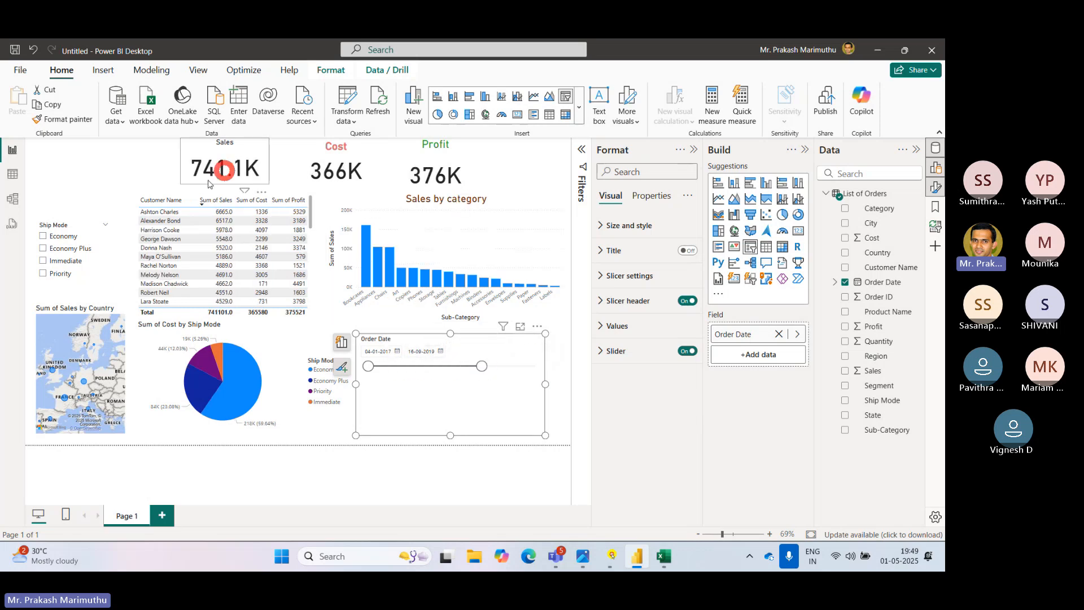
click(483, 460)
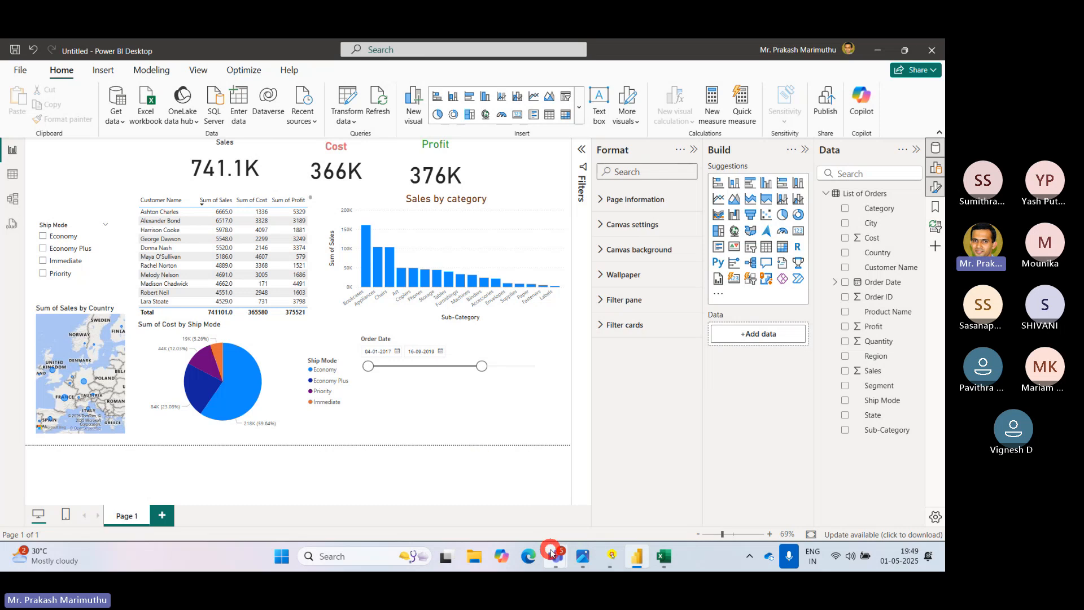
Switch to the Teams meeting, show the reference dashboard image once more, and stop sharing the screen.
mouse_move(555, 556)
click(559, 488)
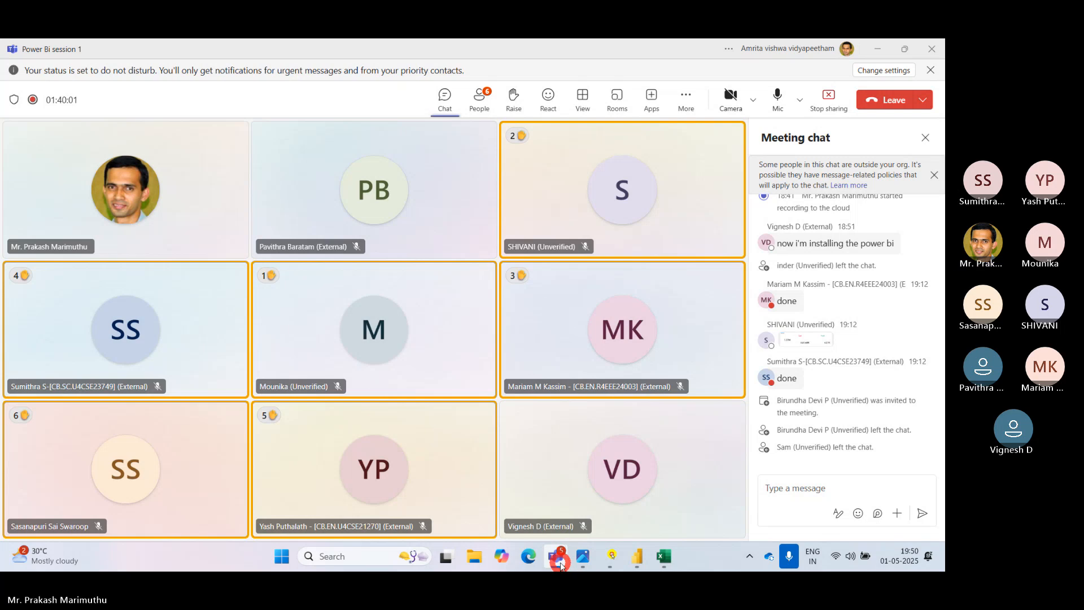
mouse_move(555, 554)
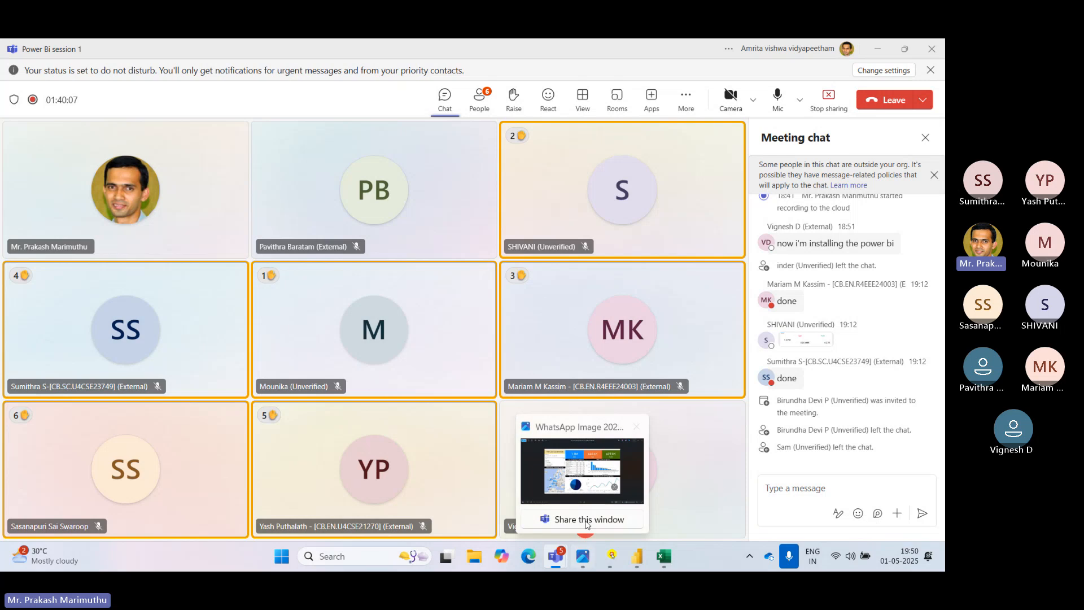
click(590, 473)
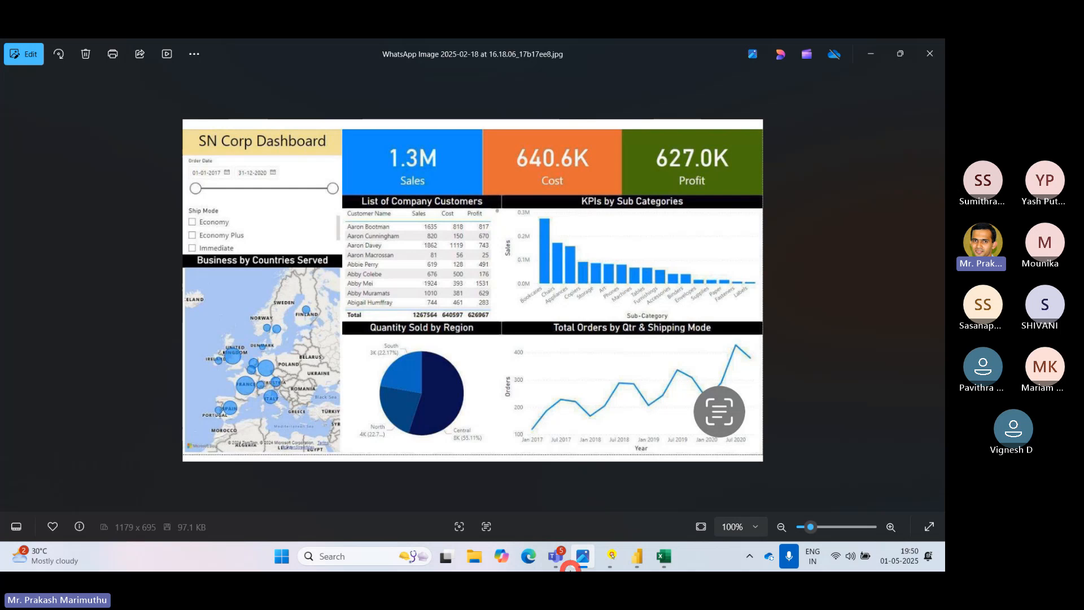
mouse_move(570, 565)
click(550, 480)
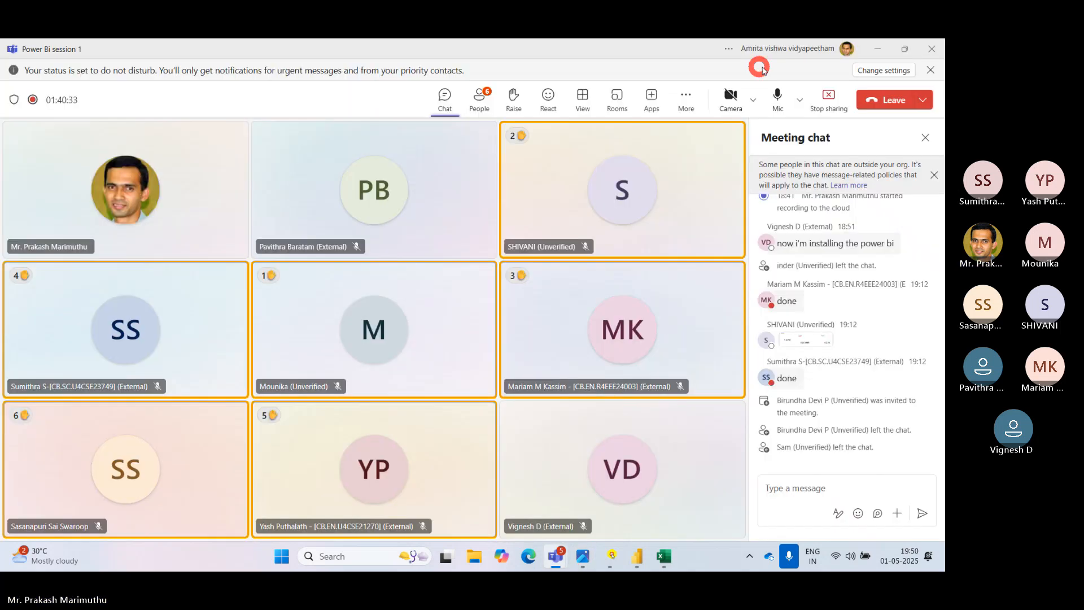
click(828, 99)
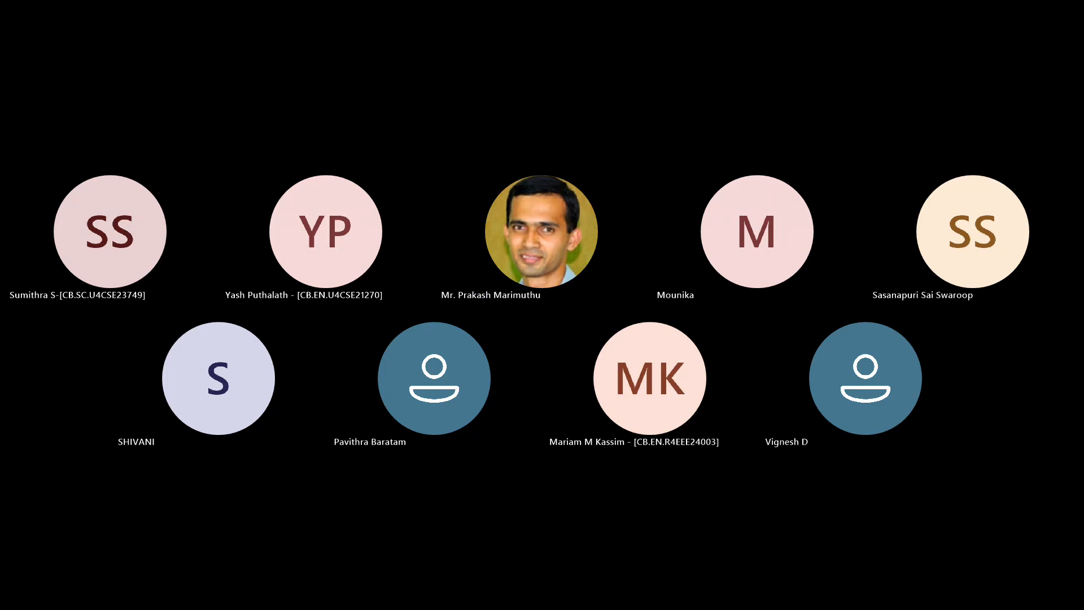